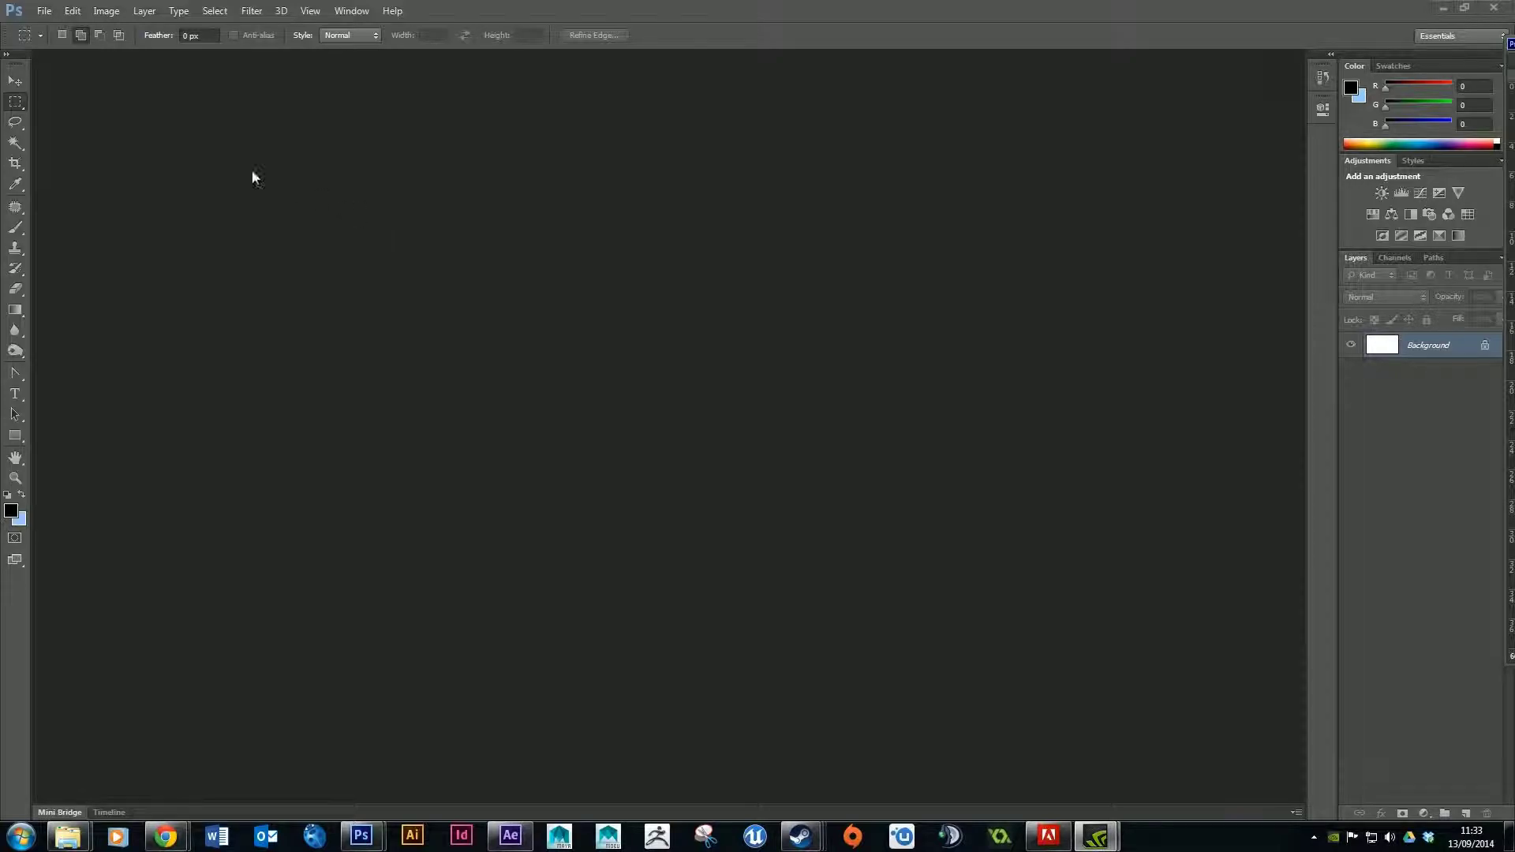
Create a new document with the Film & Video preset at the HDV 1080p/29.97 size and dismiss the pixel aspect ratio notice
left_click(44, 11)
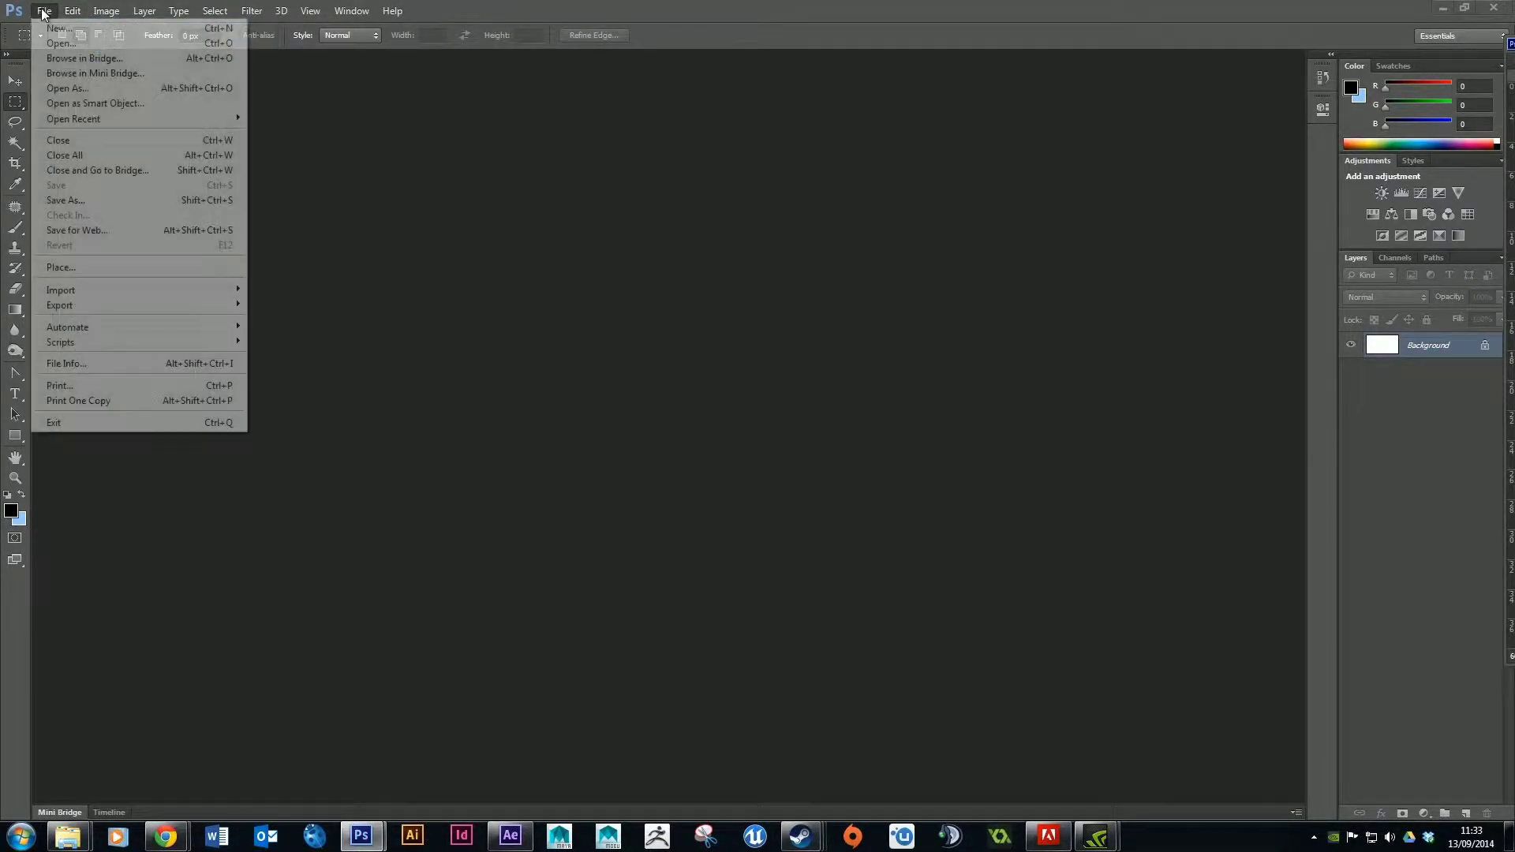
left_click(49, 28)
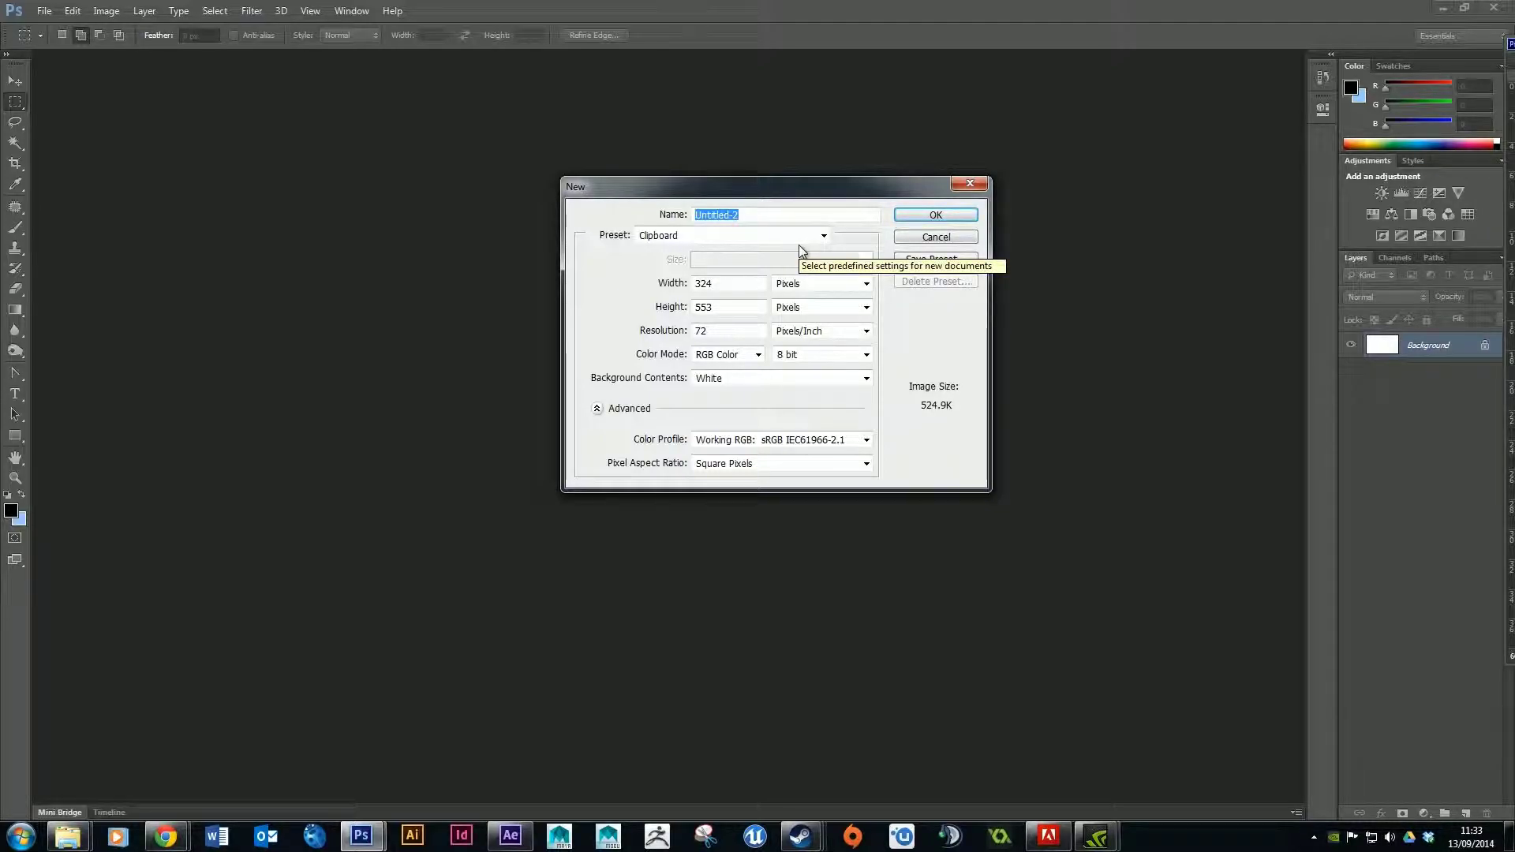
left_click(824, 236)
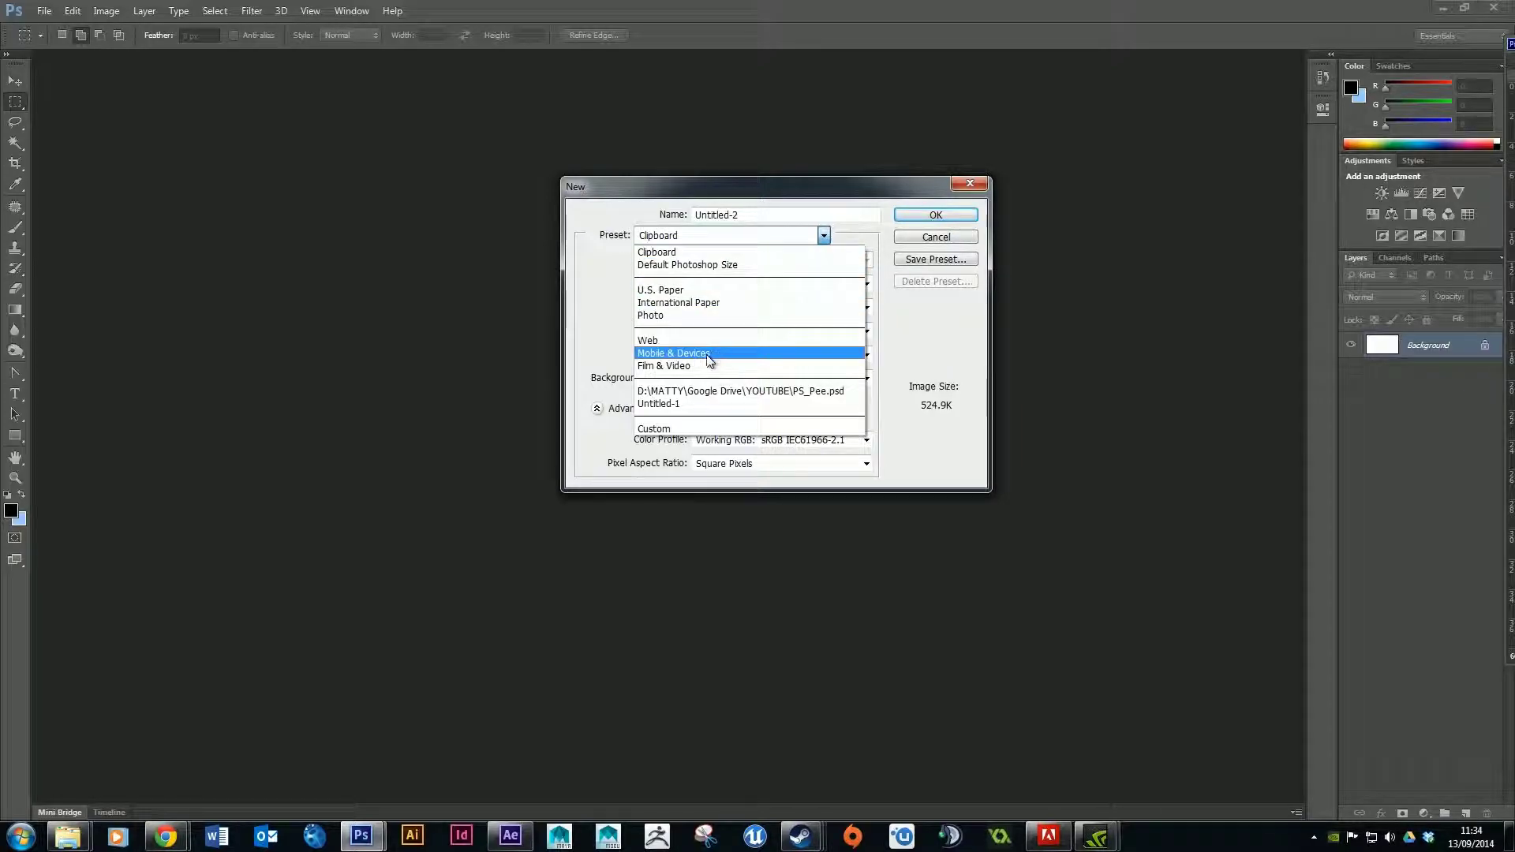
left_click(686, 367)
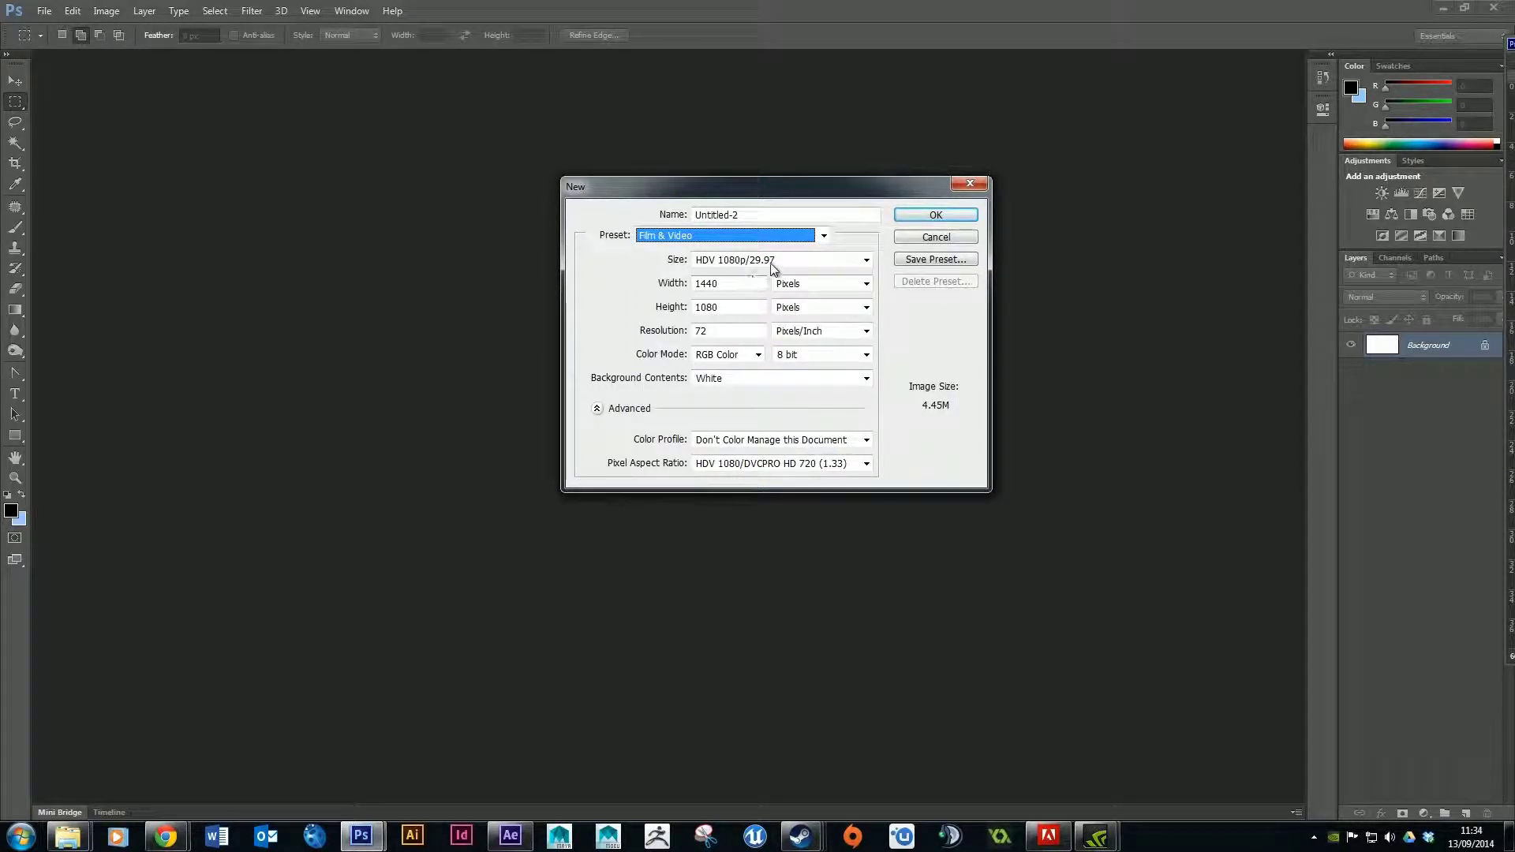
left_click(793, 263)
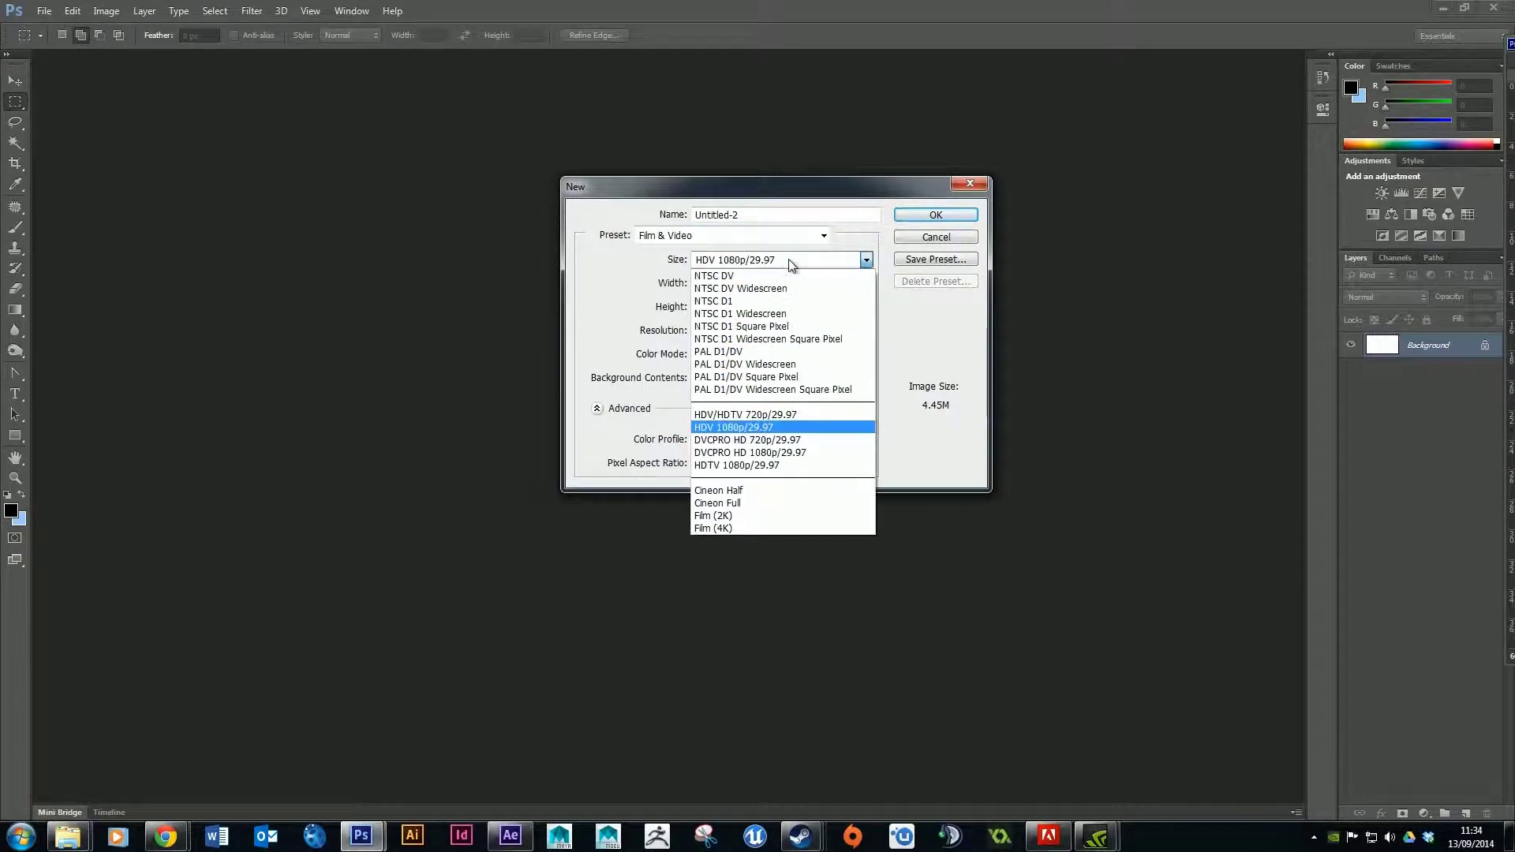
left_click(776, 428)
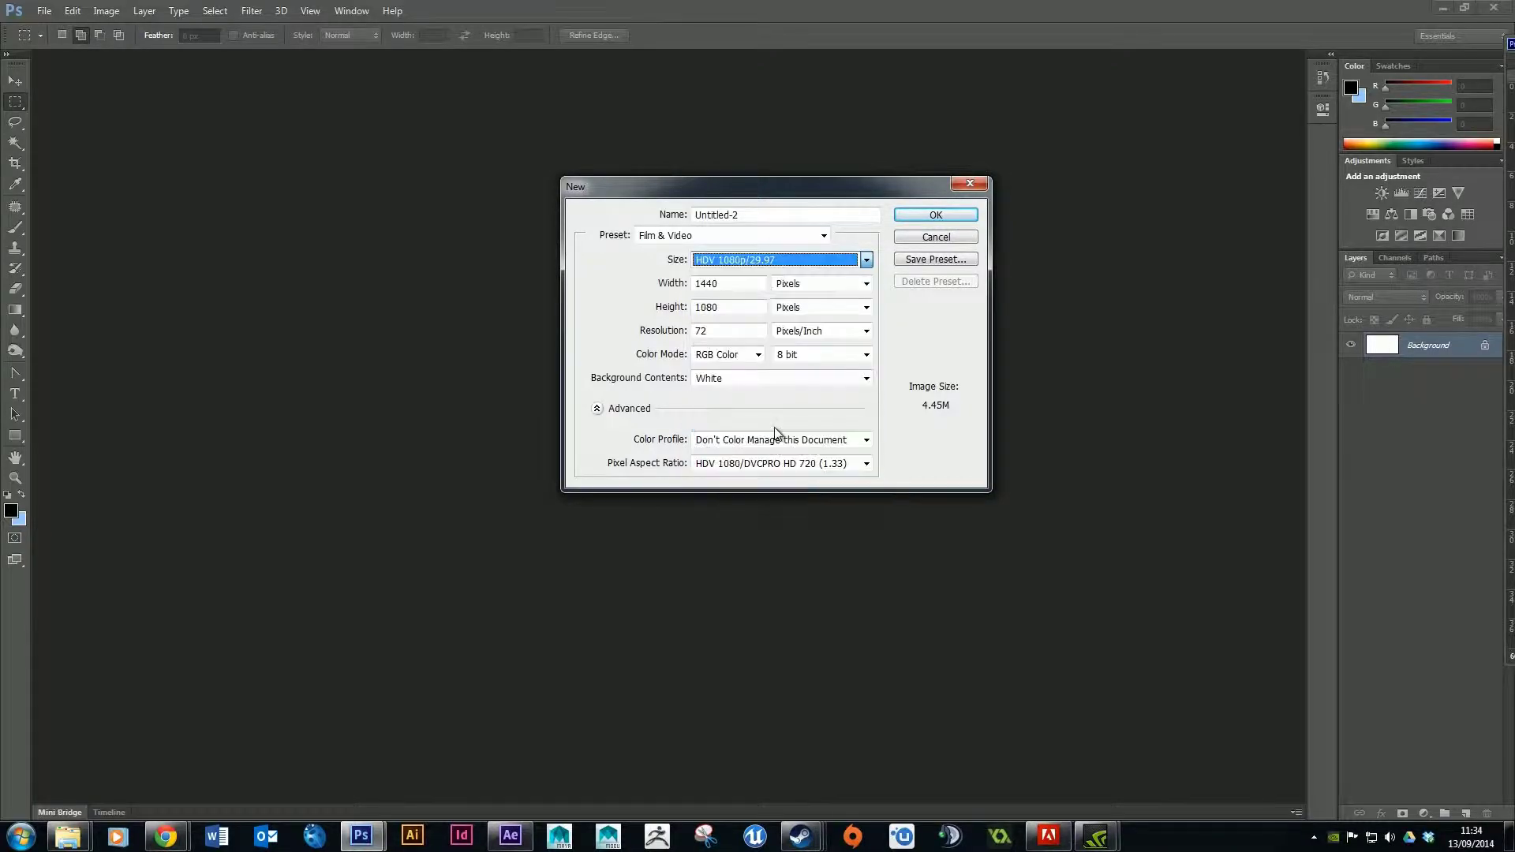
left_click(918, 214)
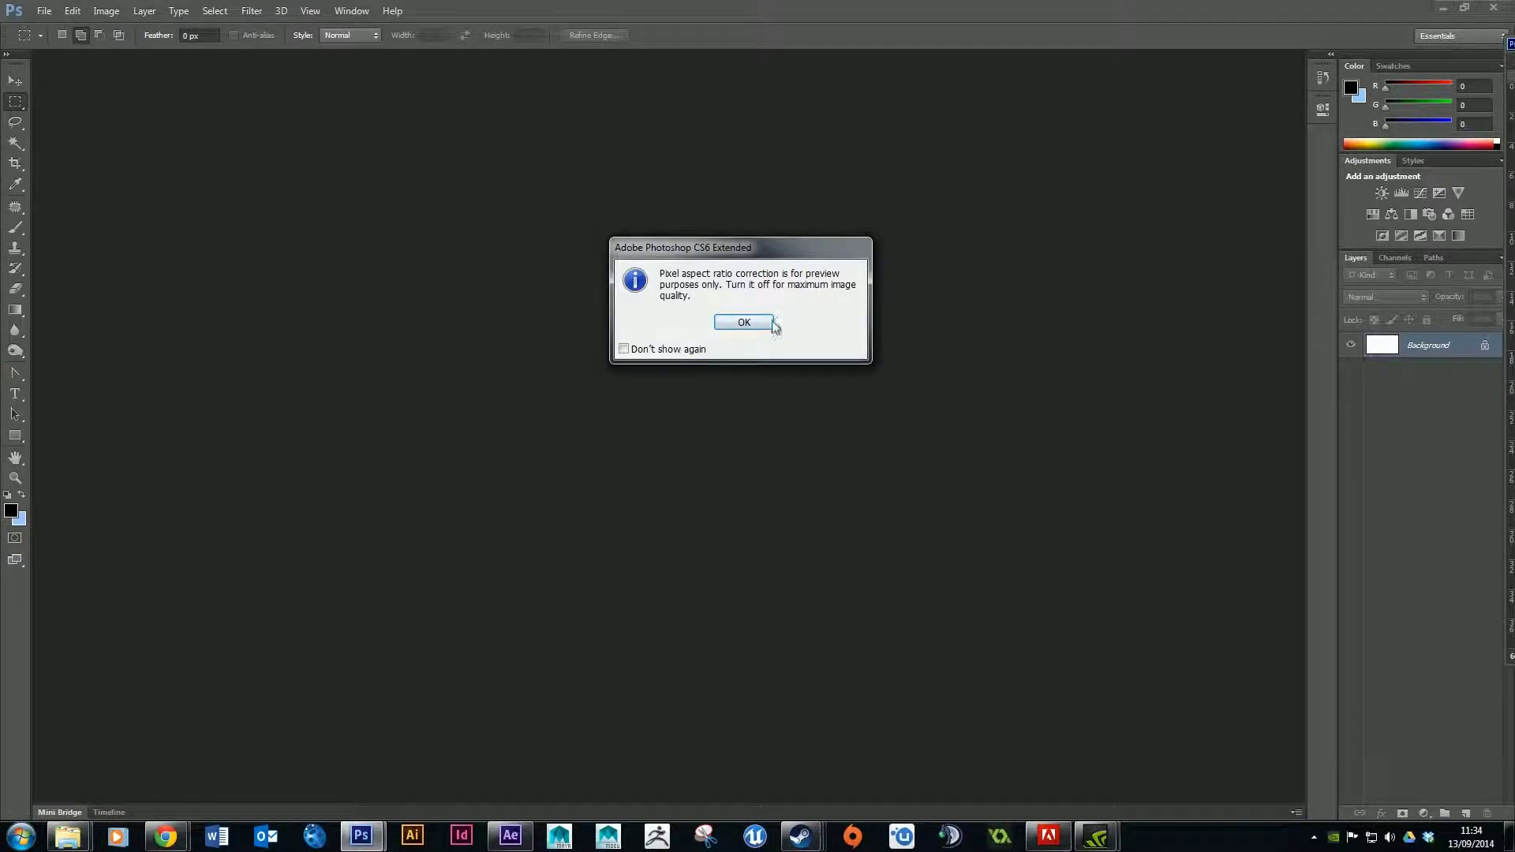
left_click(744, 322)
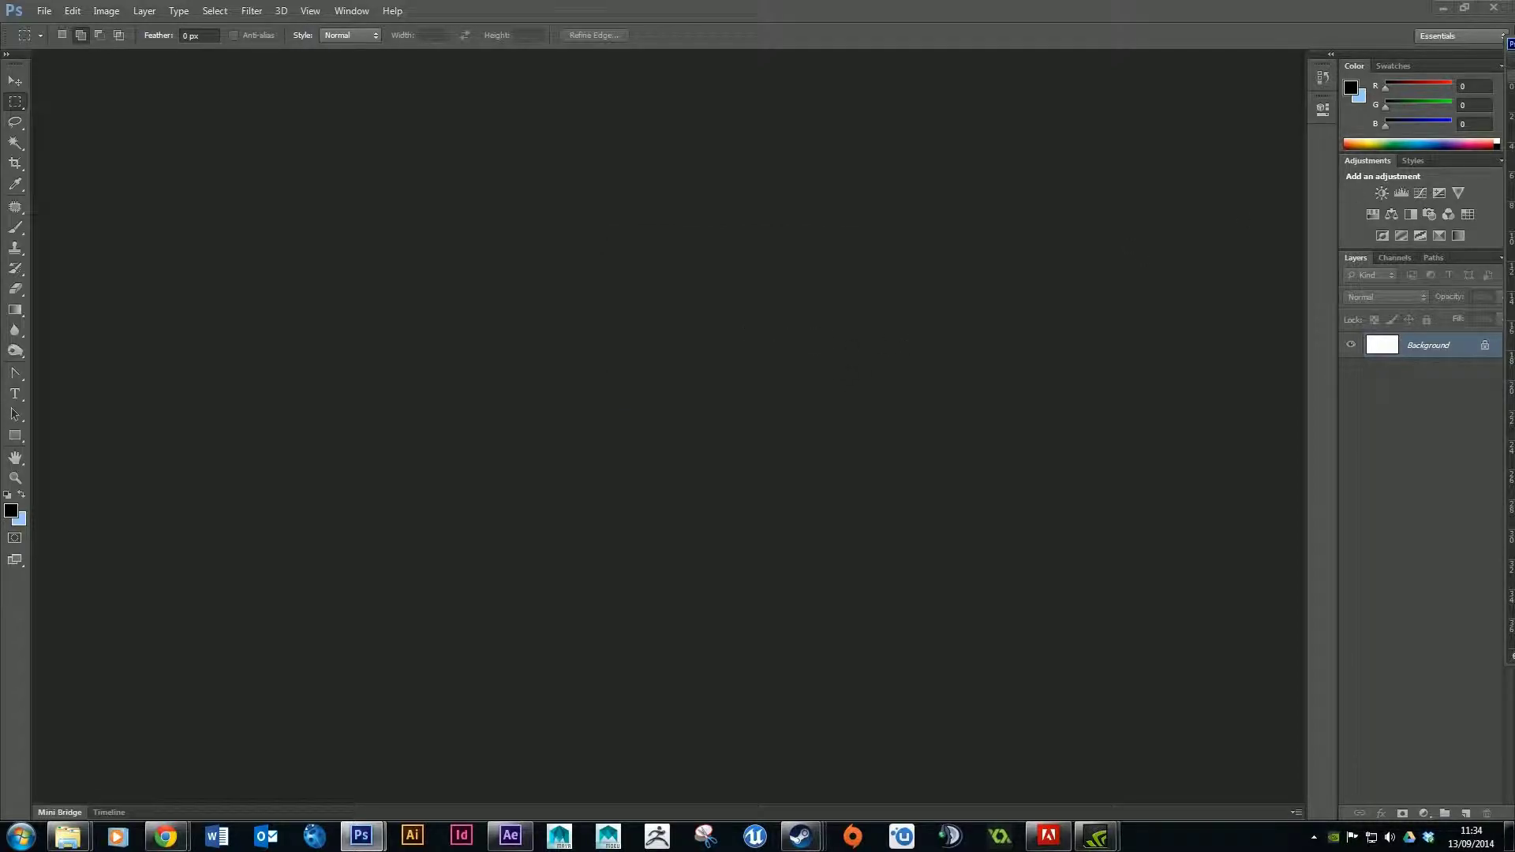
Dock the new document and PS_Pee.psd as tabs in the main window, leaving the new document active
left_click_drag(1193, 63, 286, 56)
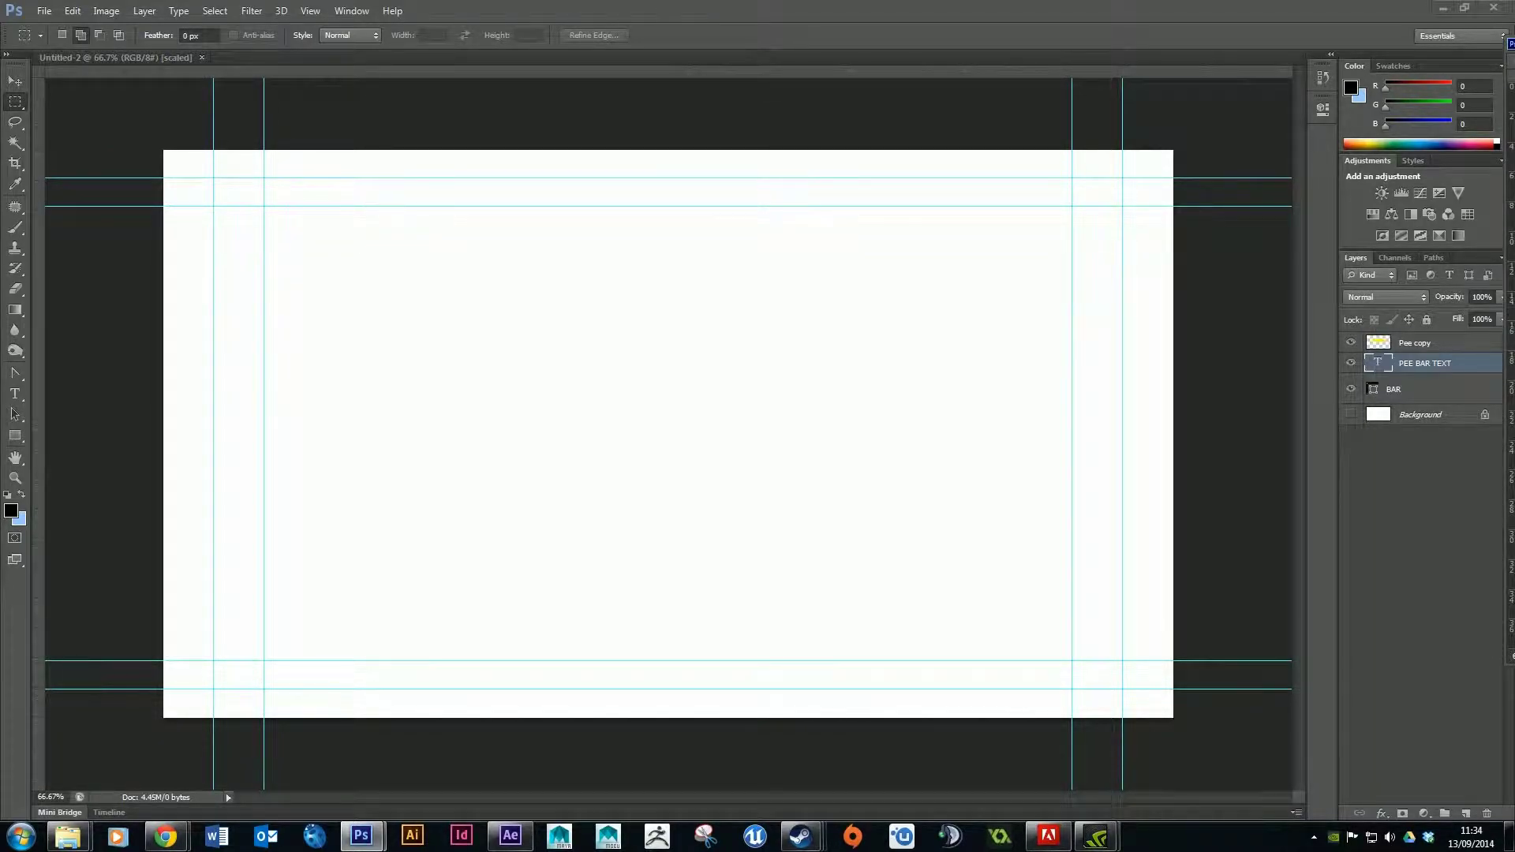
left_click_drag(1513, 45, 415, 60)
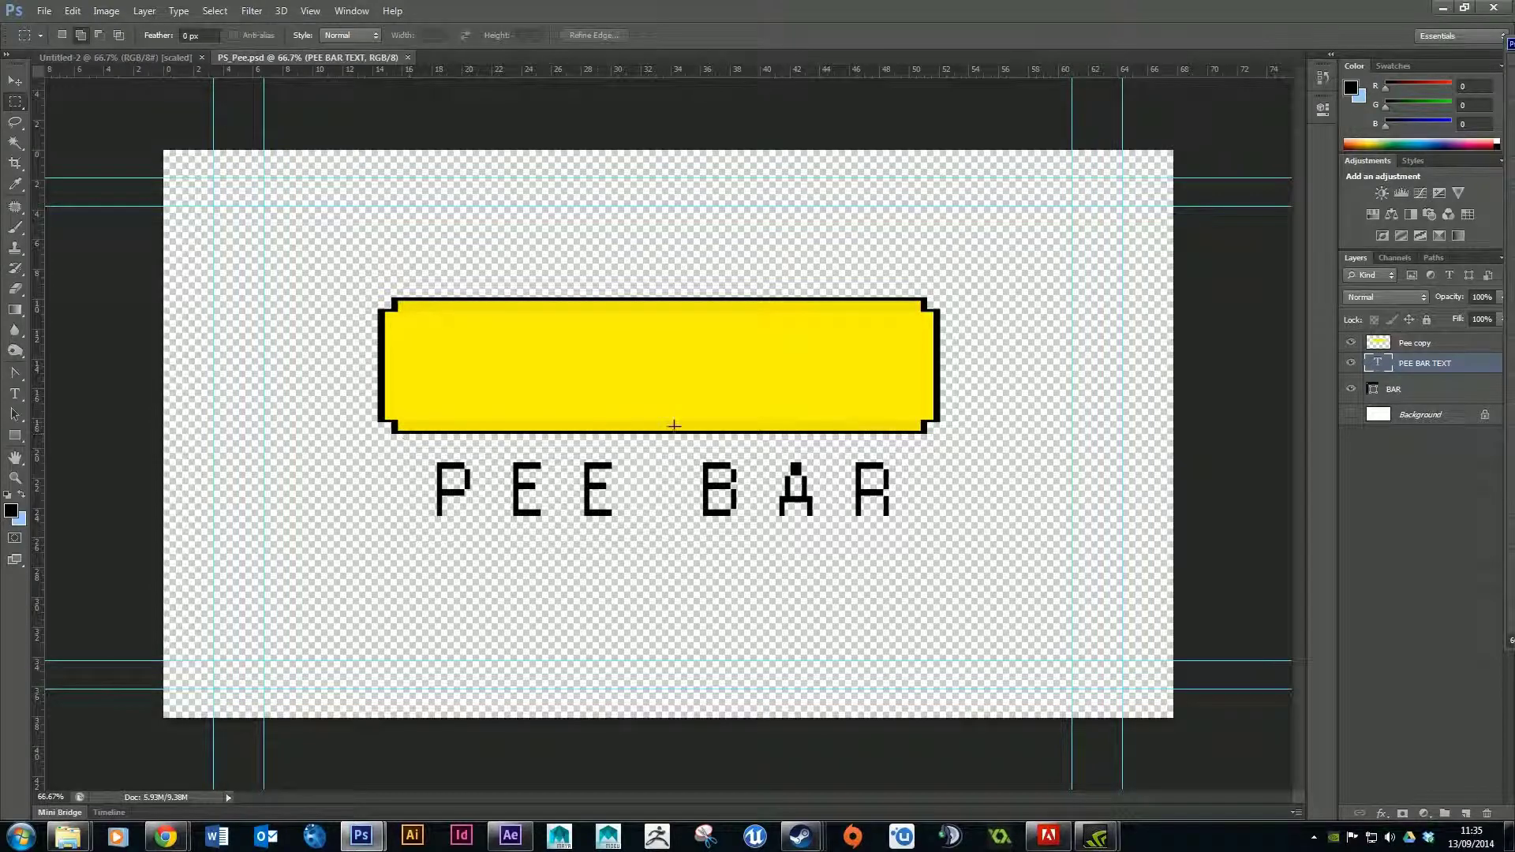
left_click(134, 57)
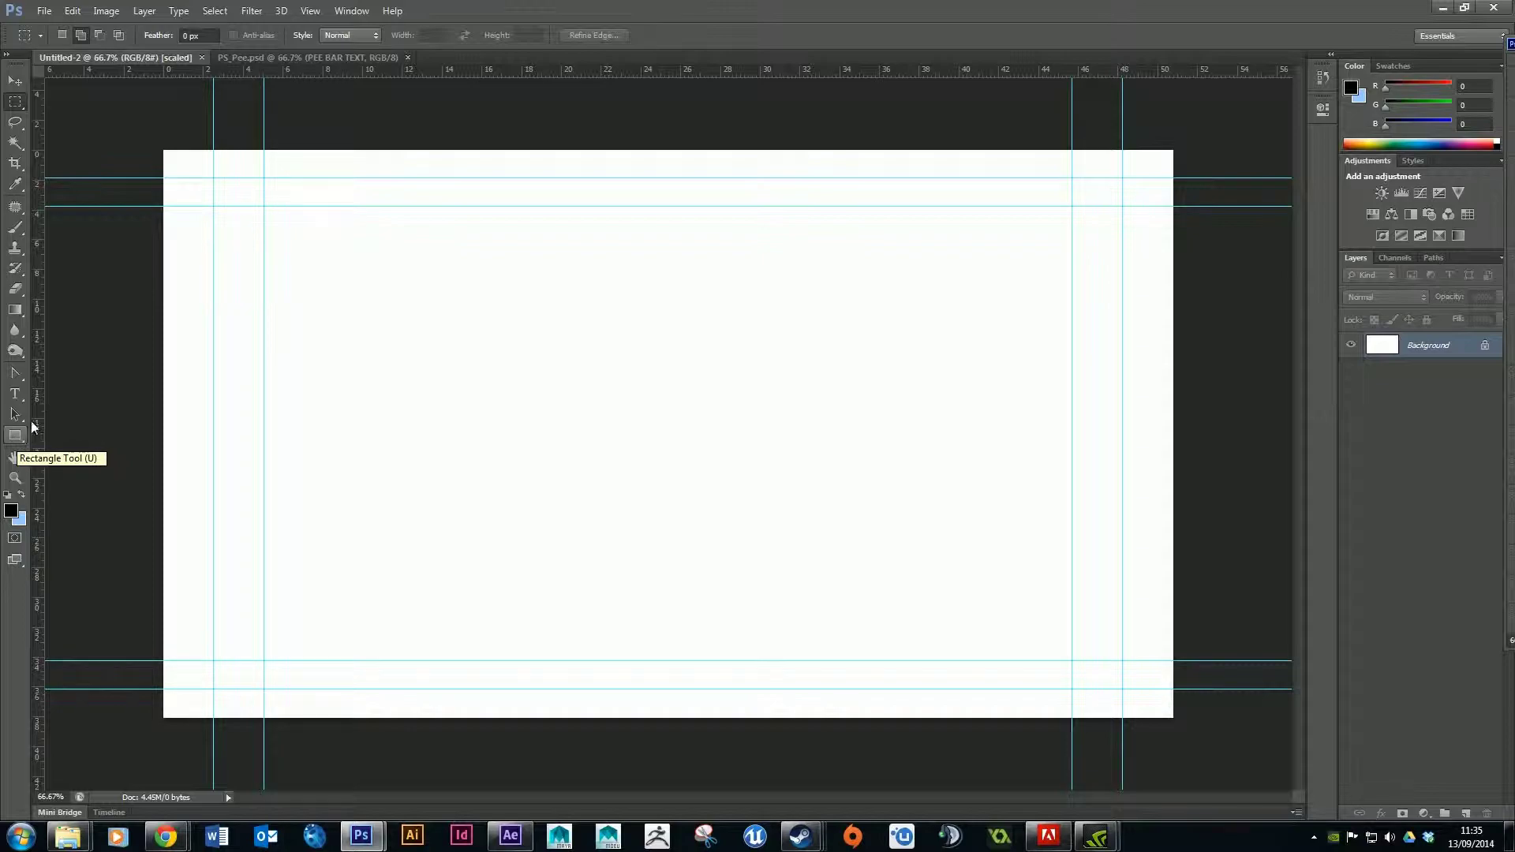
Draw a black rectangle about 1100 × 335 px across the middle of the canvas with the Rectangle tool
left_click(16, 437)
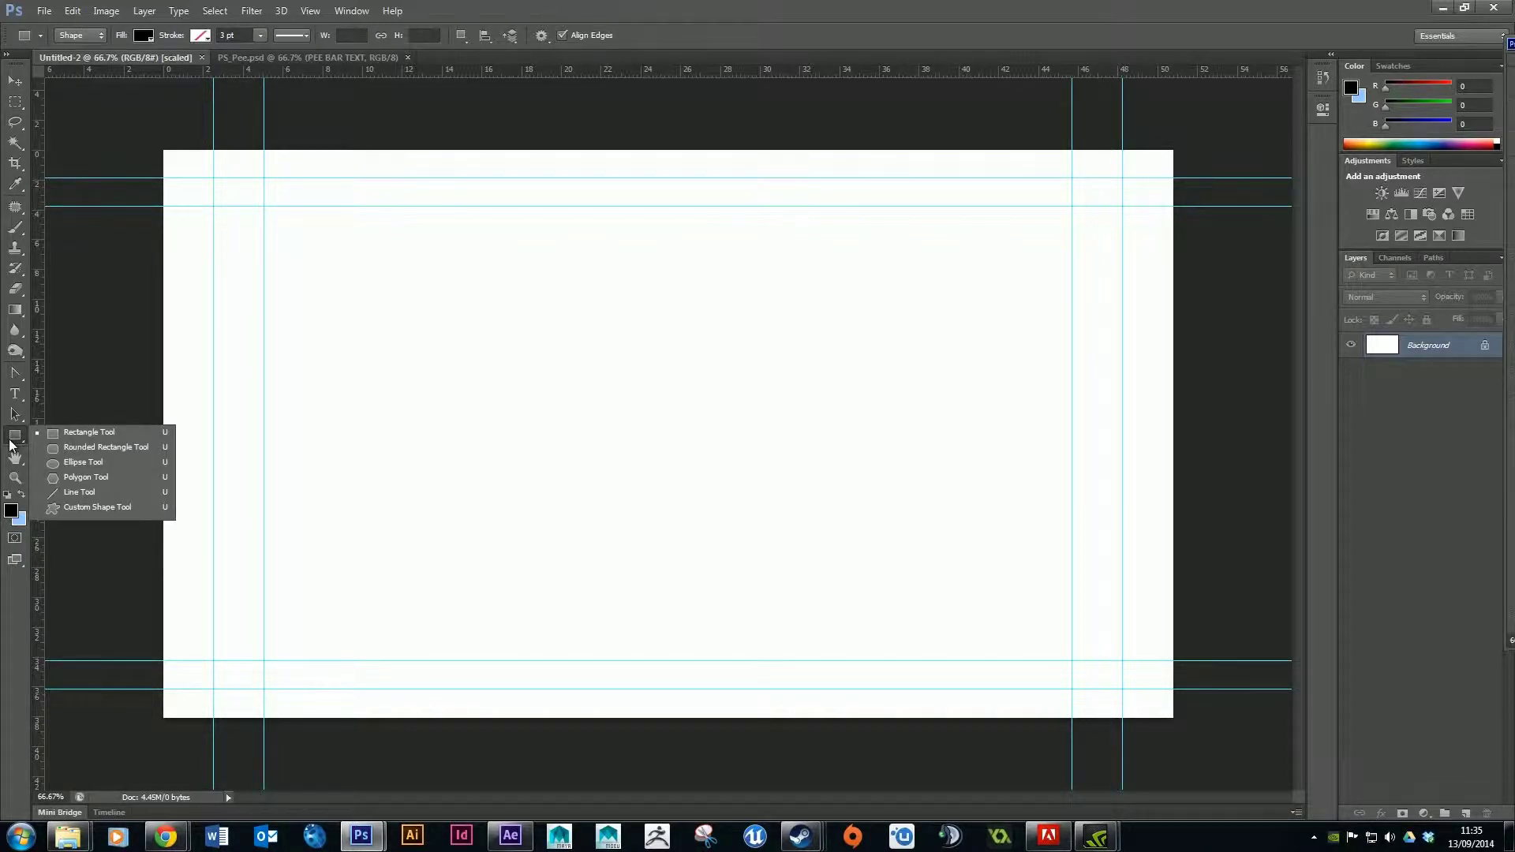
left_click(102, 509)
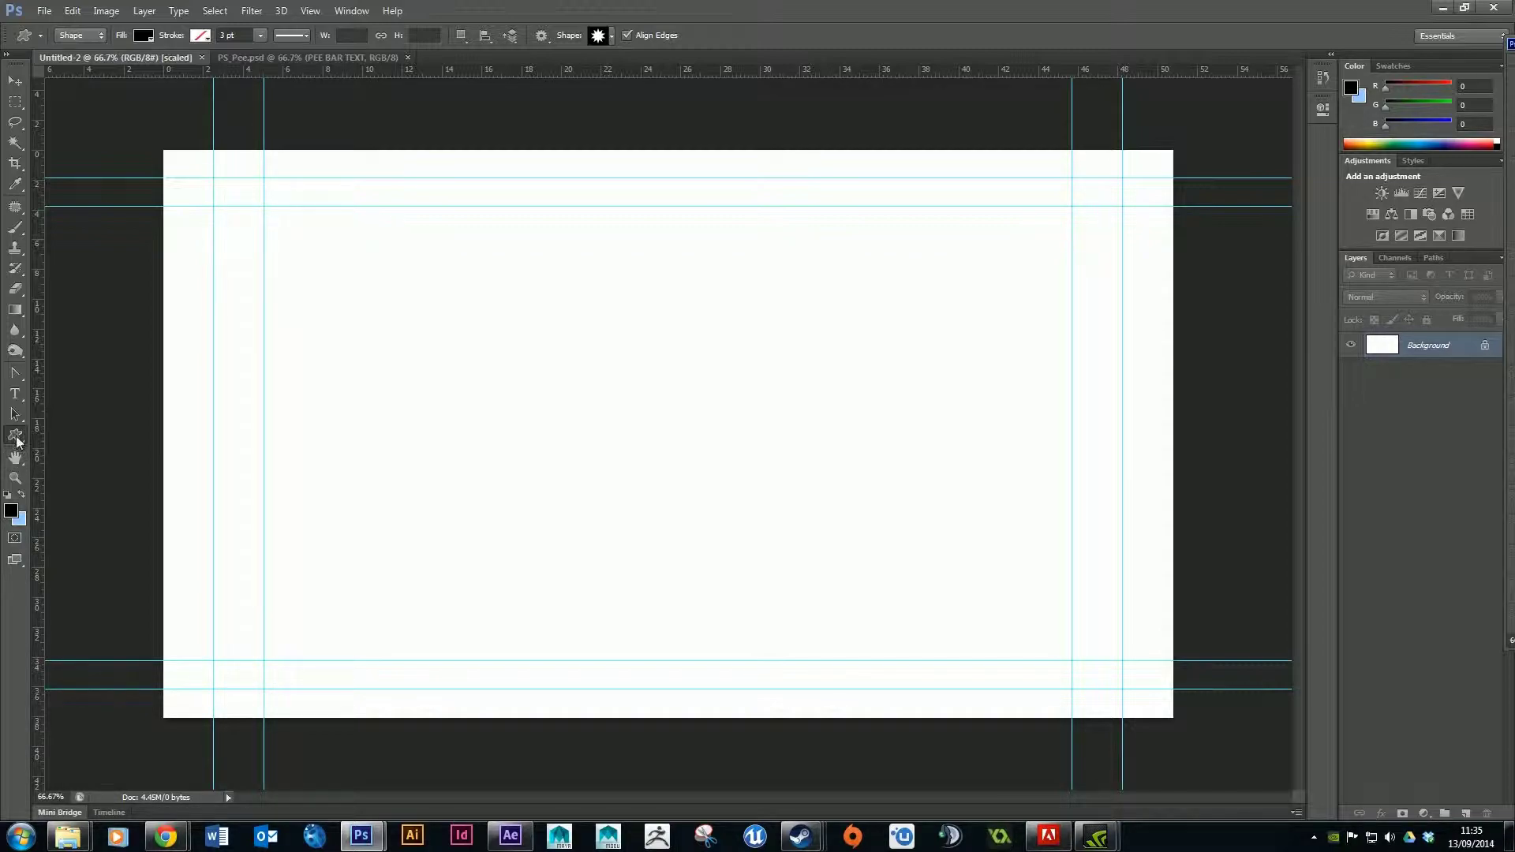
left_click(16, 436)
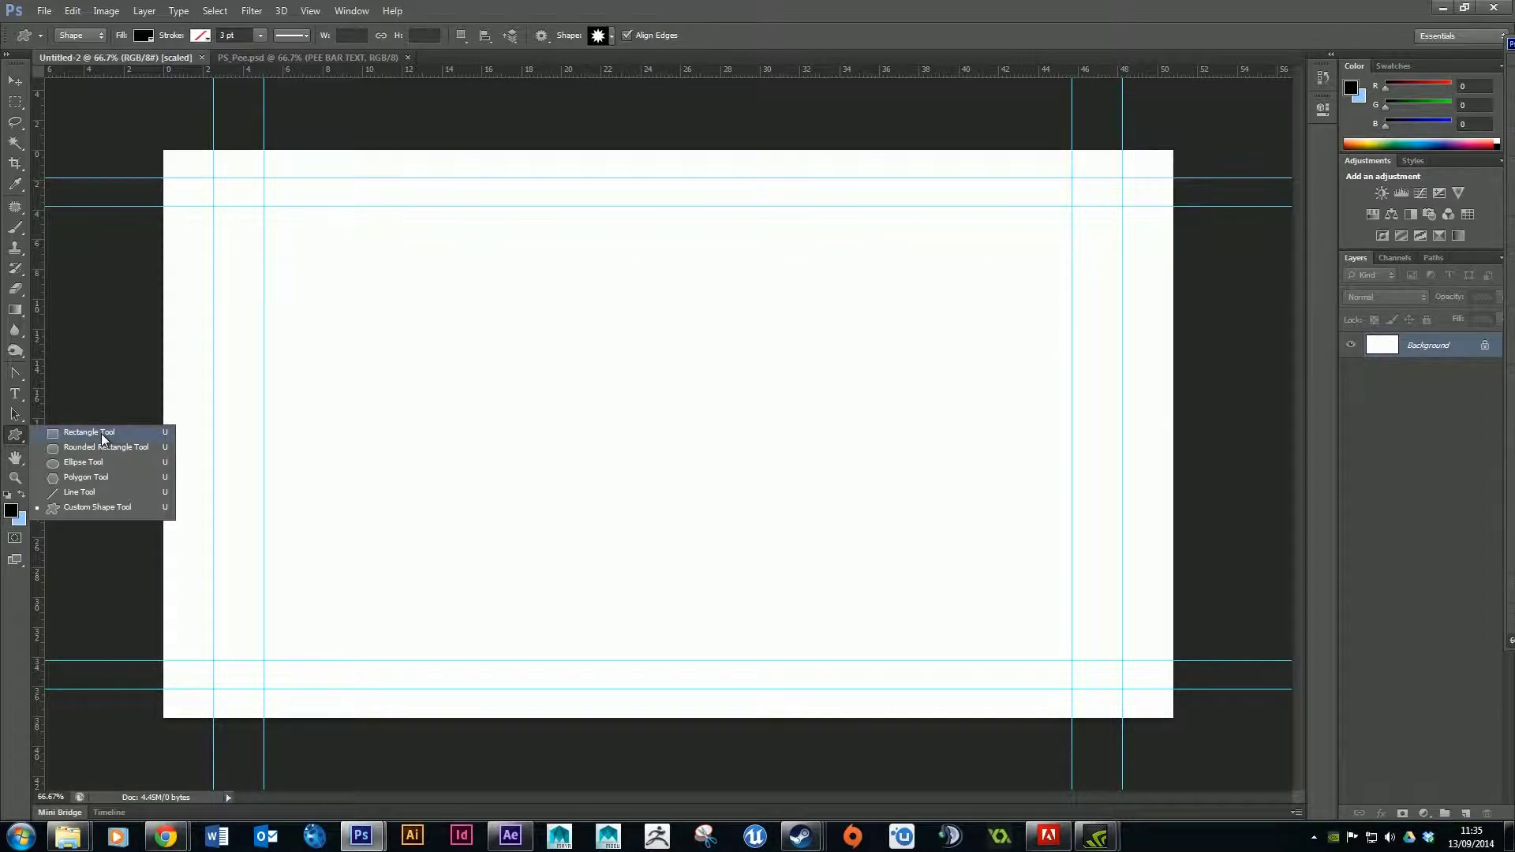
left_click(90, 432)
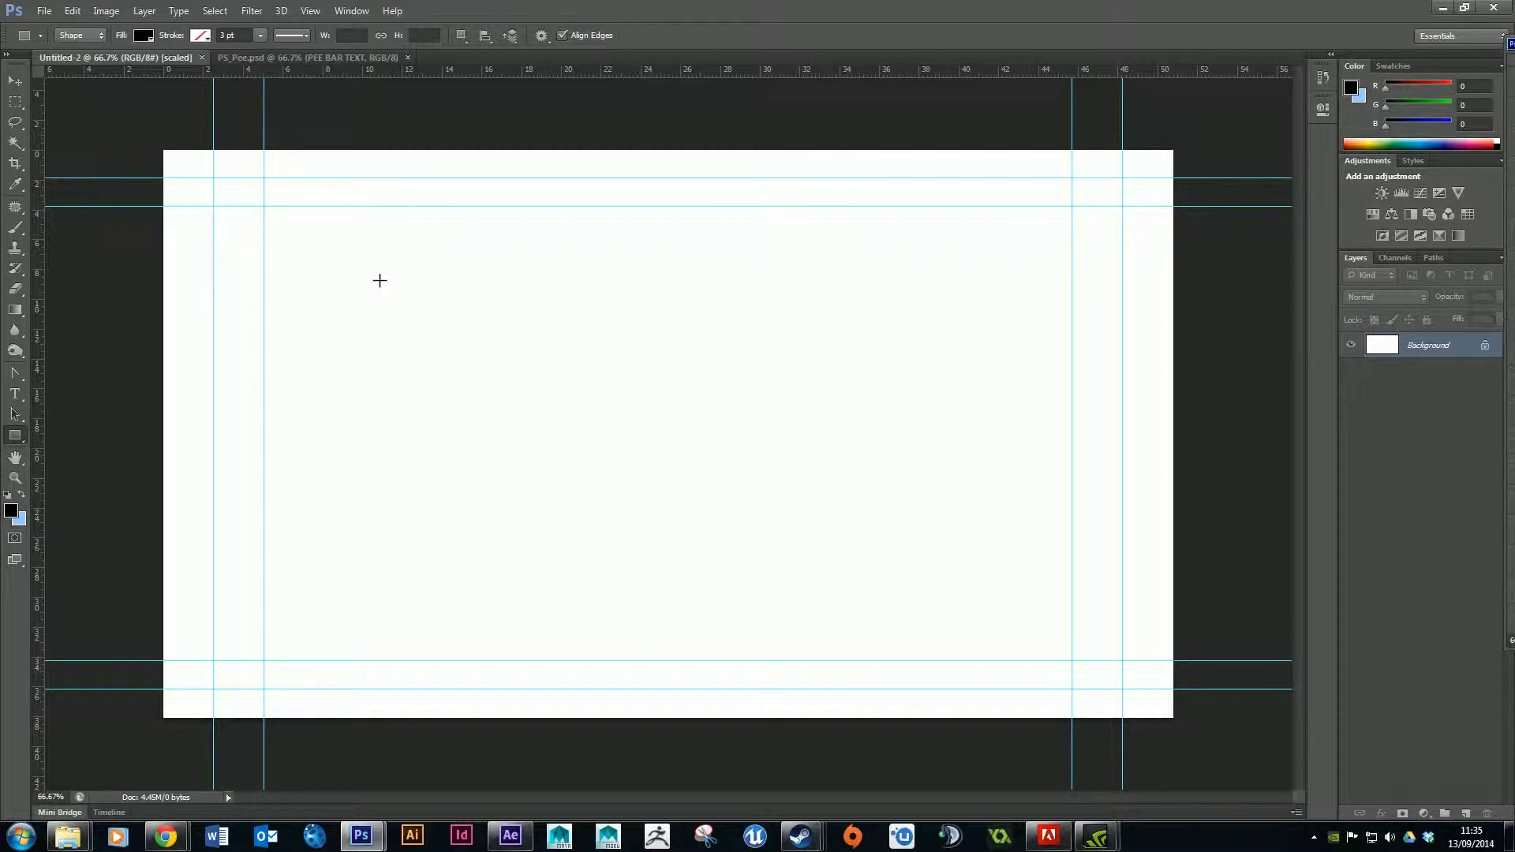
left_click_drag(278, 318, 1049, 494)
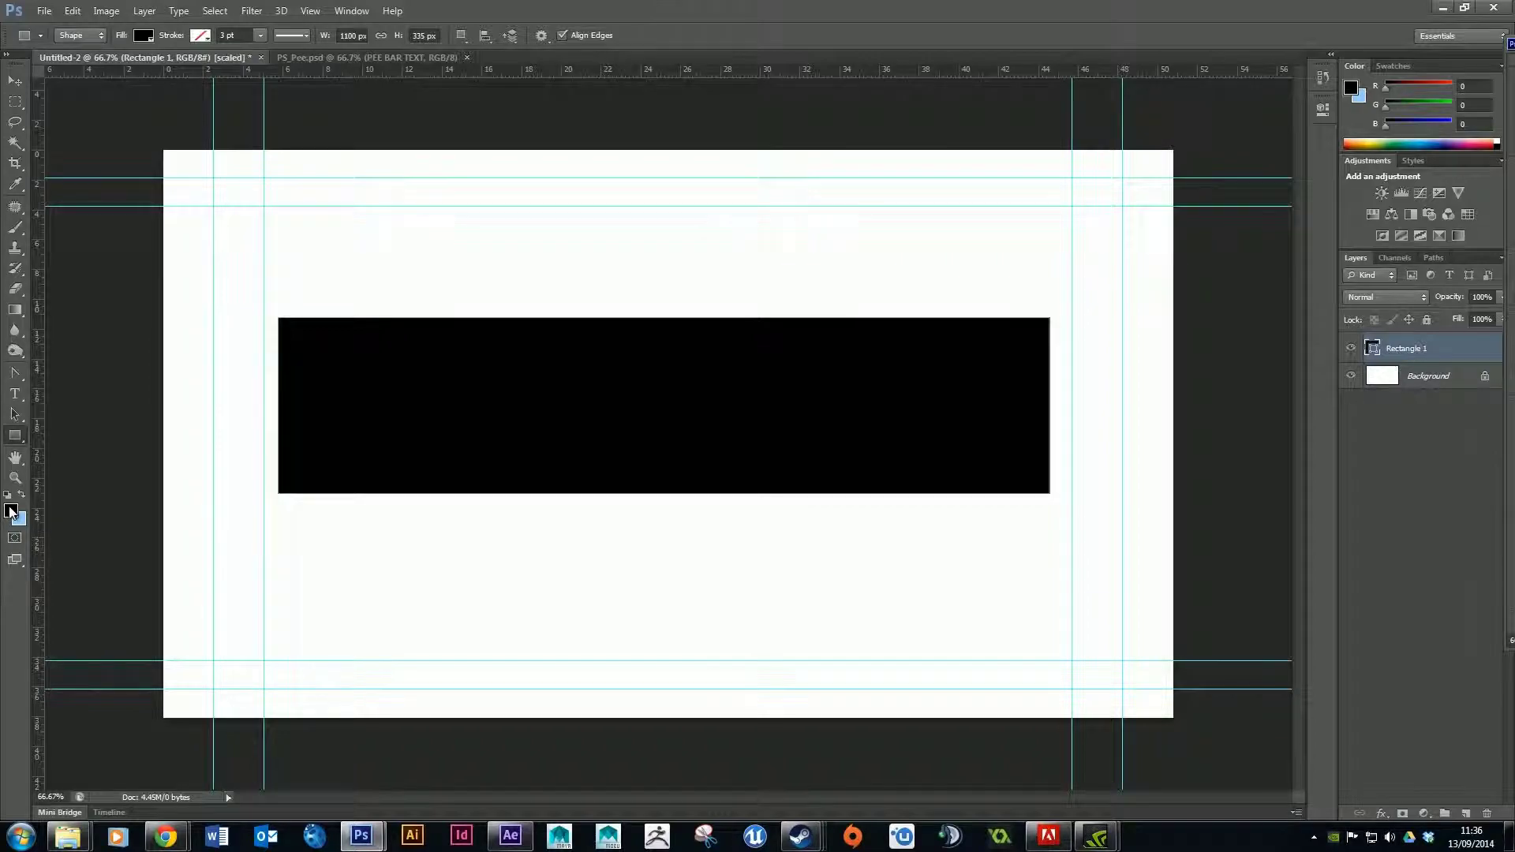
Pick pure black as the rectangle's solid fill colour
double_click(1373, 350)
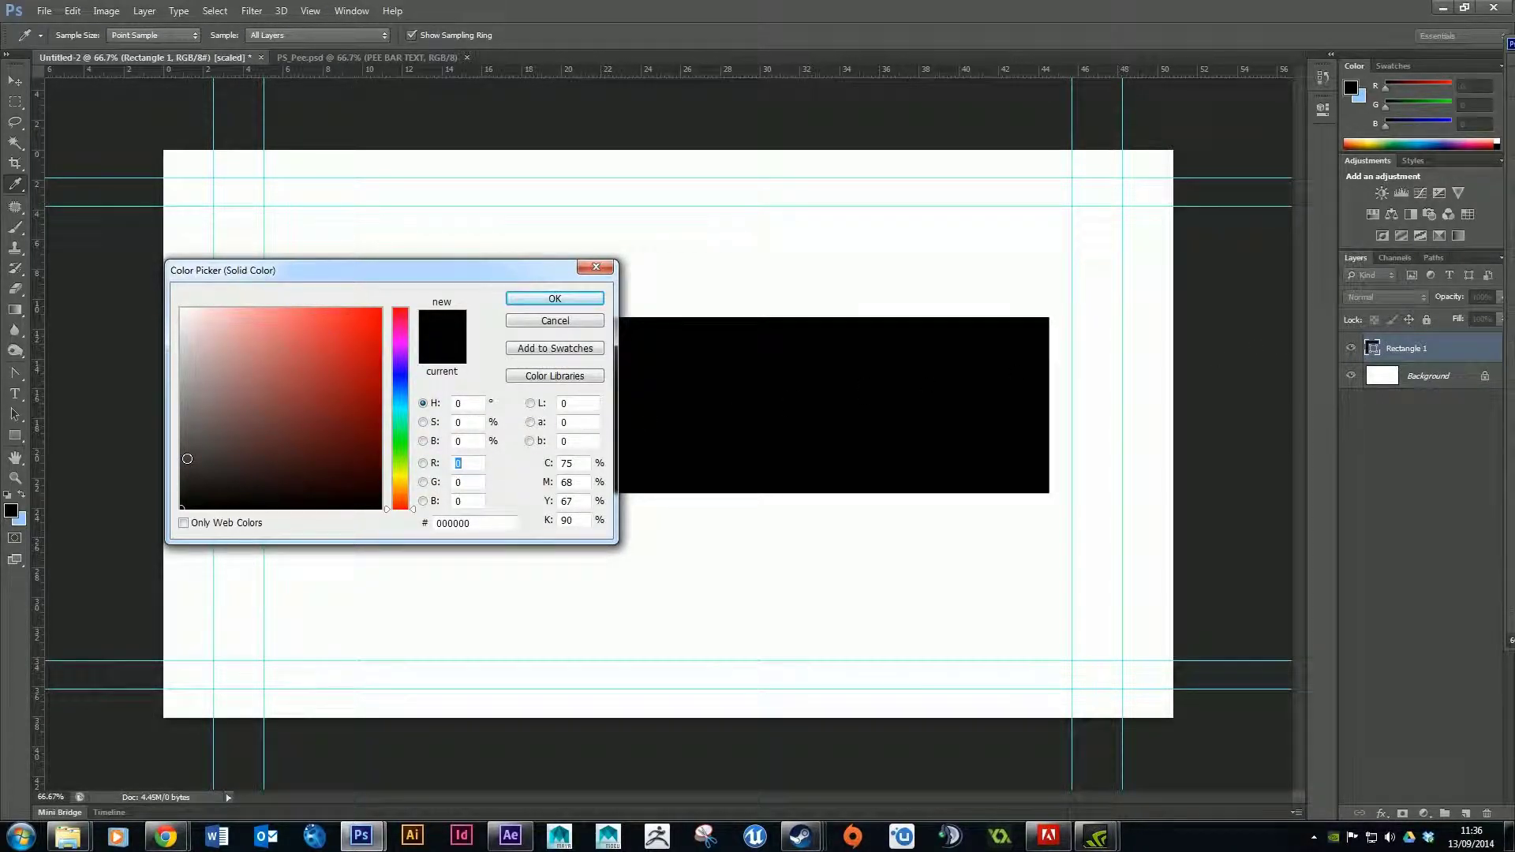
mouse_move(194, 479)
left_mouse_down()
mouse_move(257, 389)
mouse_move(362, 323)
mouse_move(229, 509)
mouse_move(170, 538)
left_mouse_up()
left_click(556, 298)
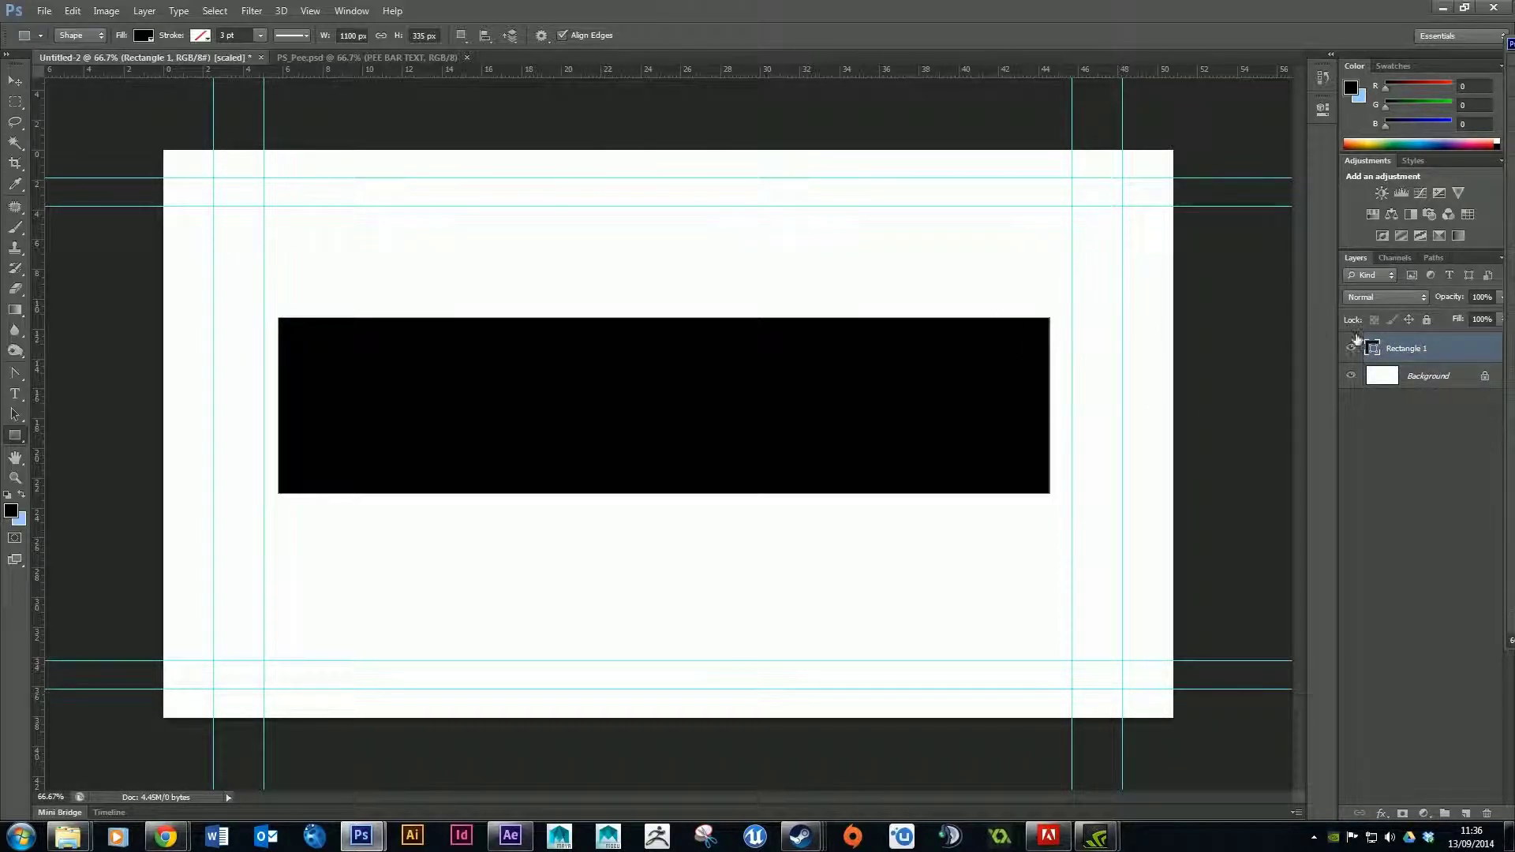
Duplicate the Rectangle 1 layer within the same document, keeping the suggested name
right_click(1432, 352)
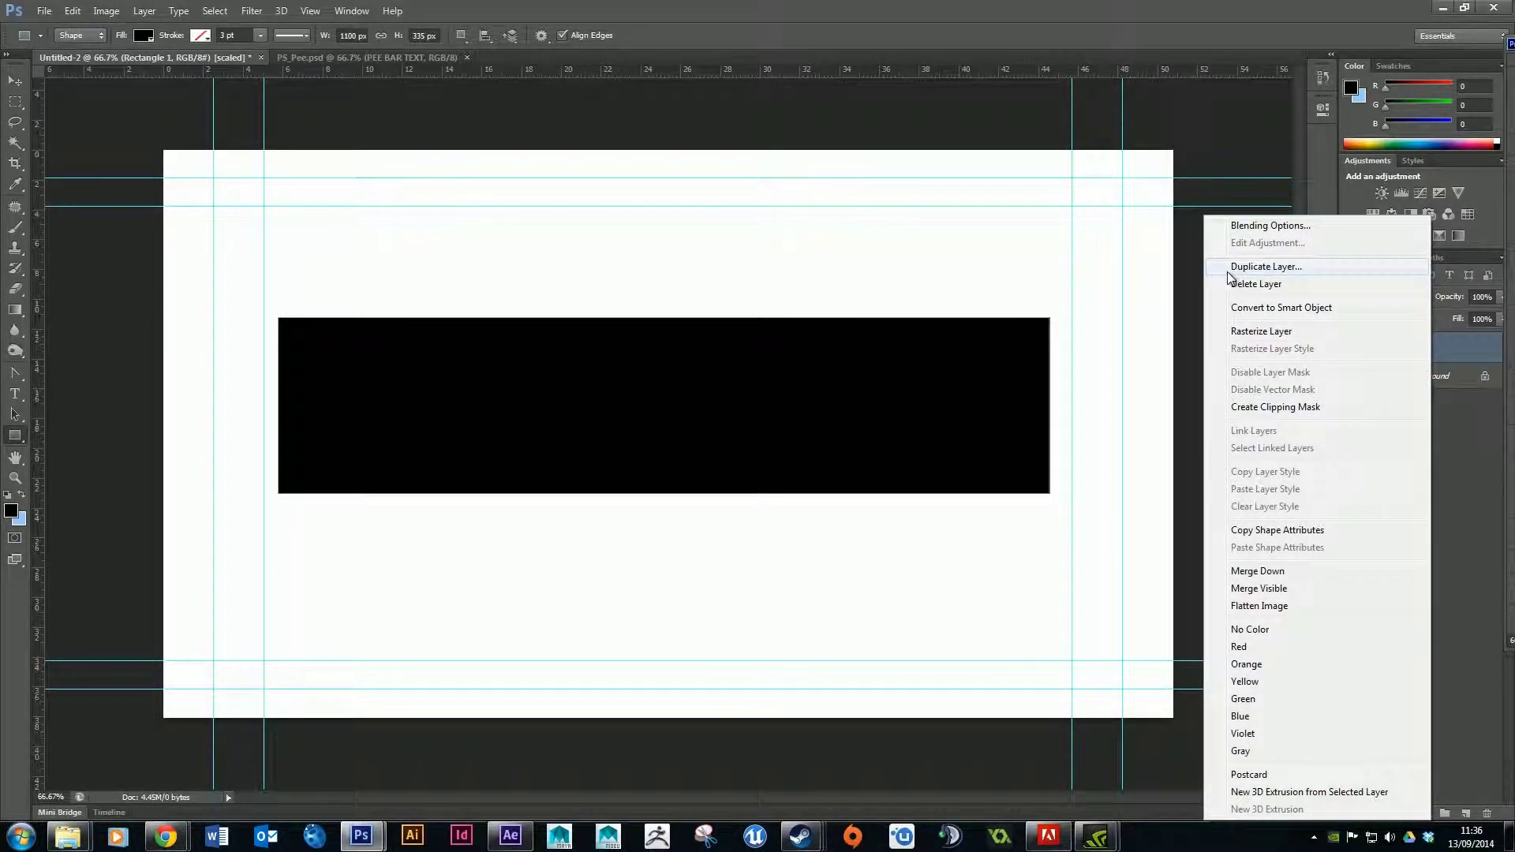
left_click(1471, 353)
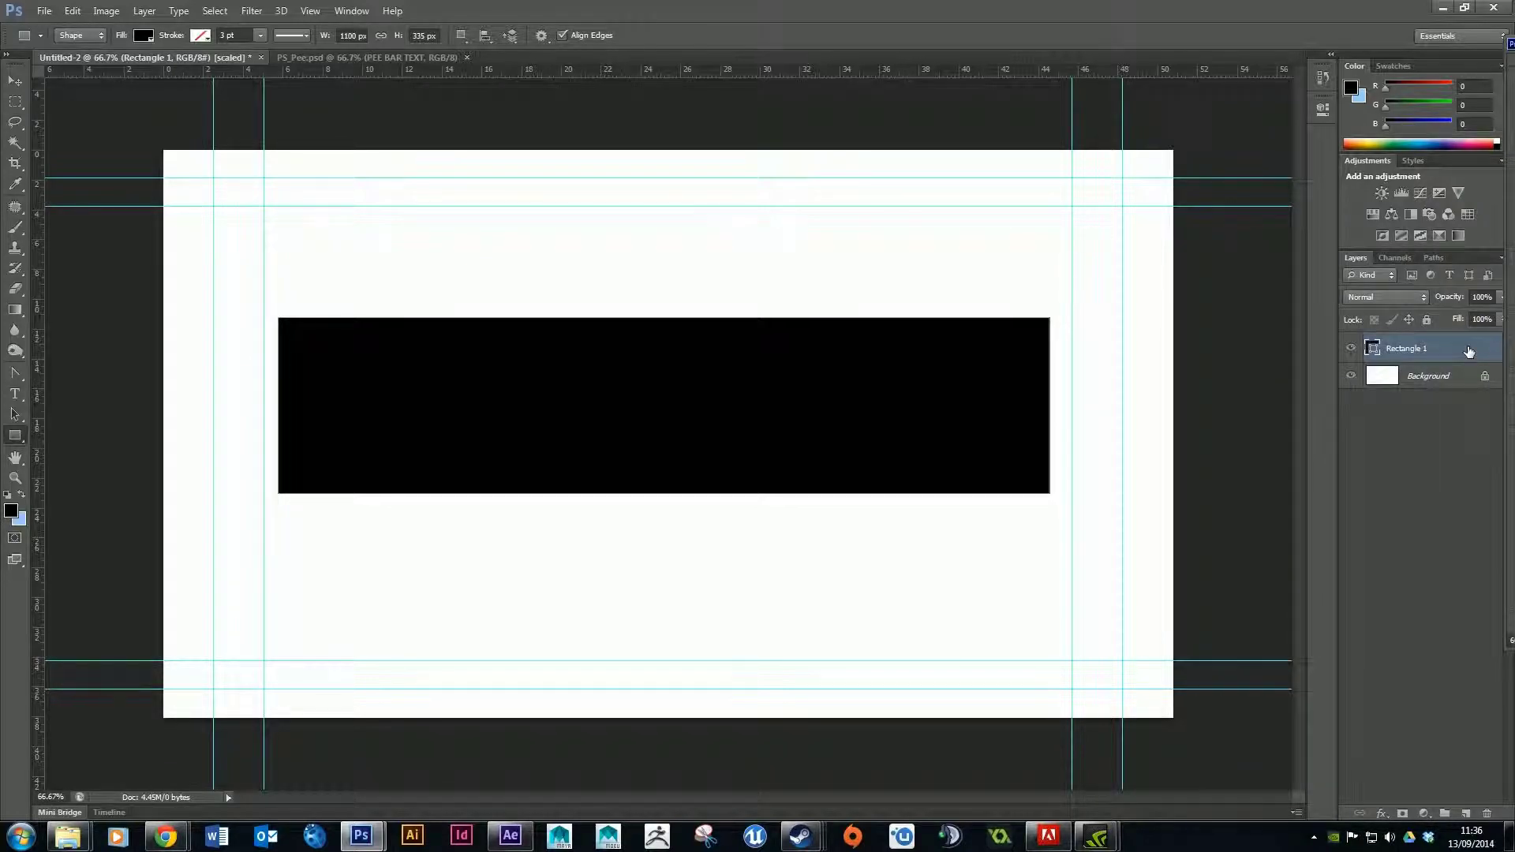
right_click(1429, 351)
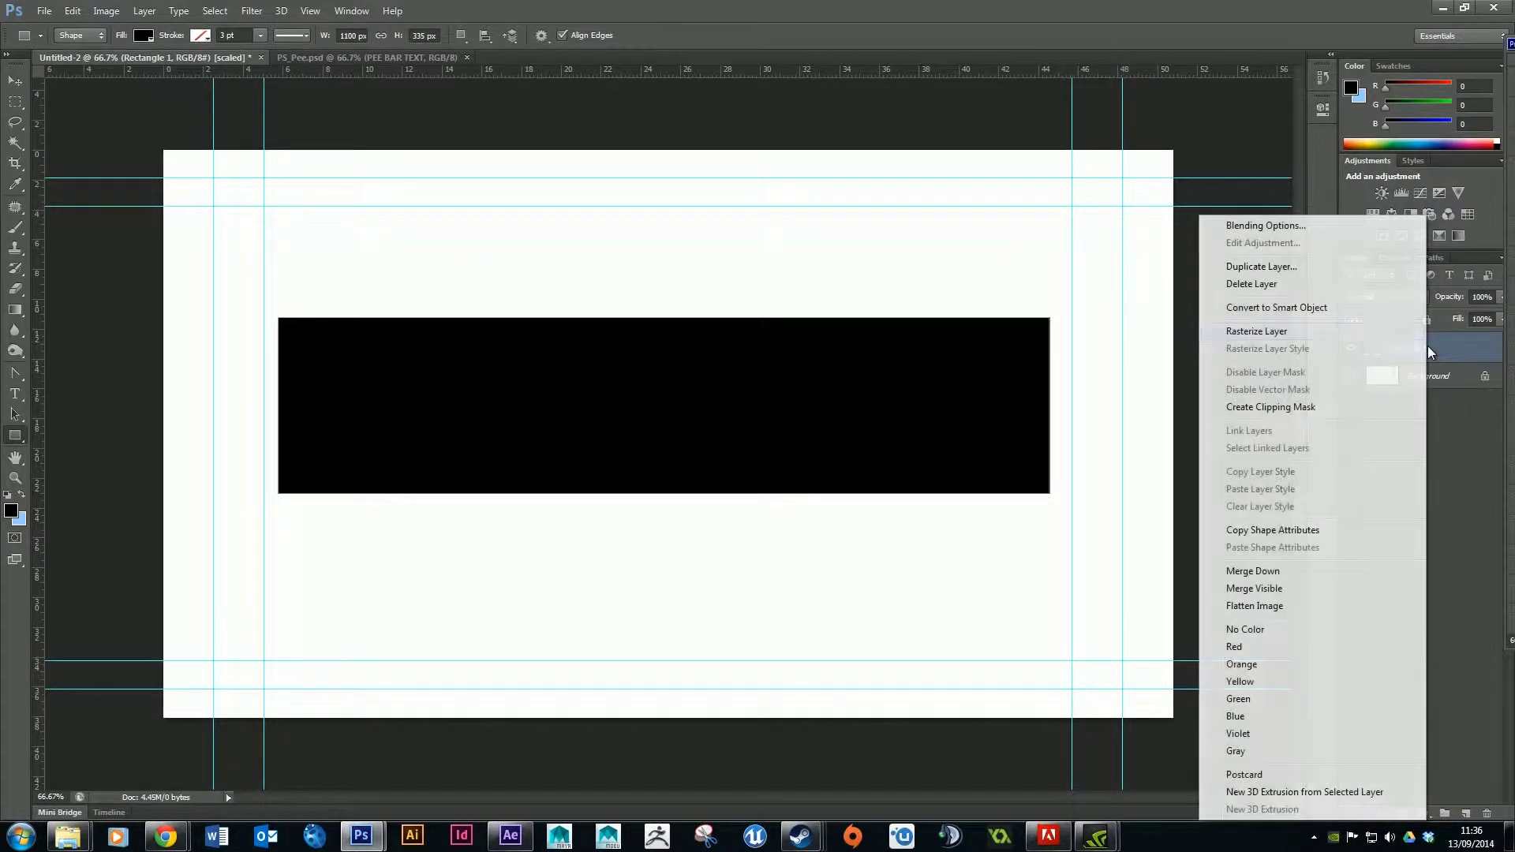
left_click(1262, 267)
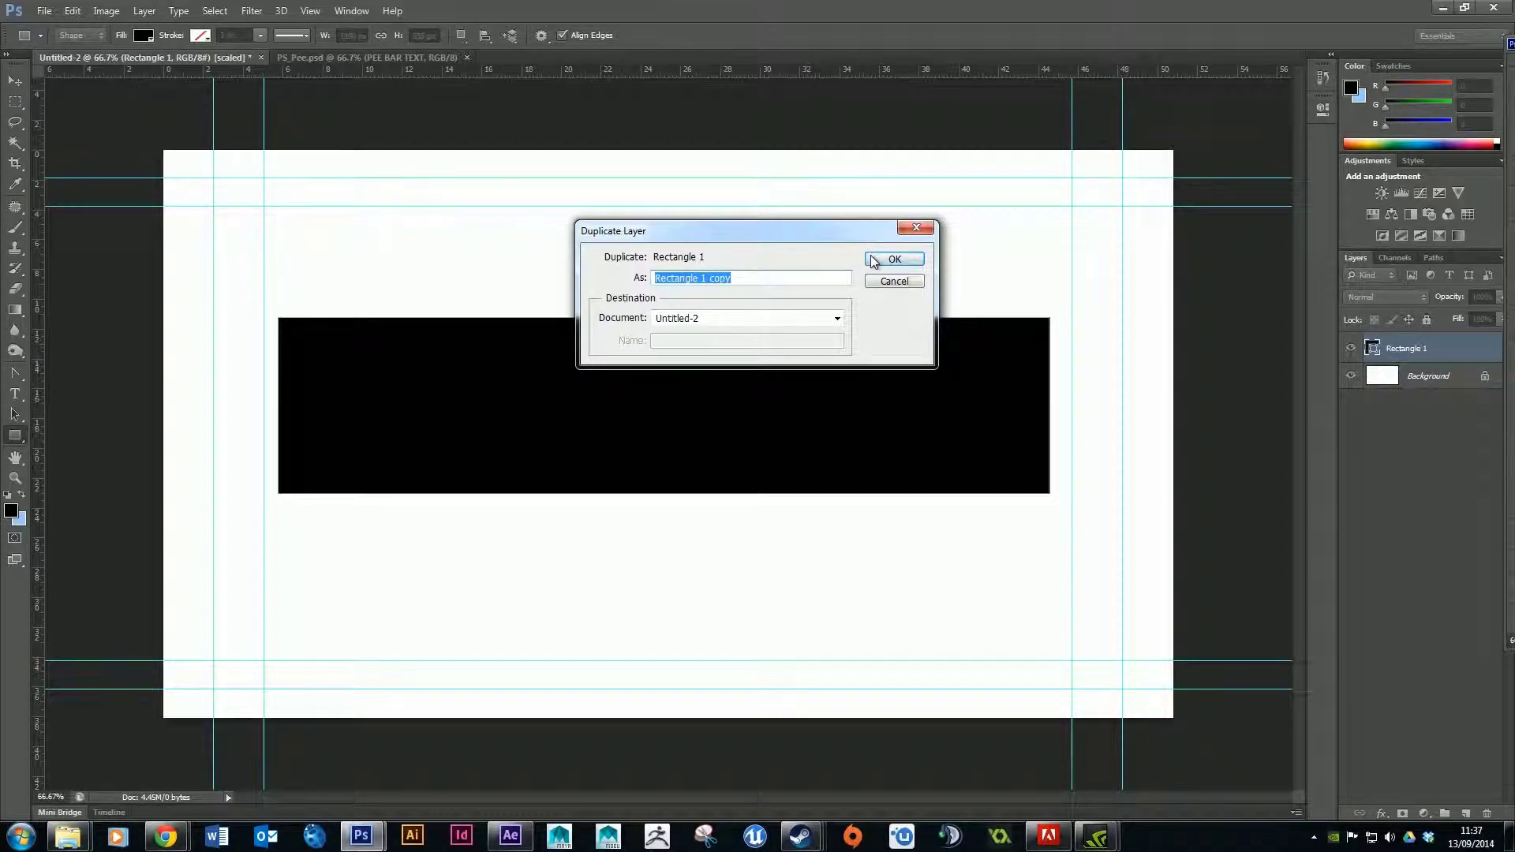
left_click(892, 258)
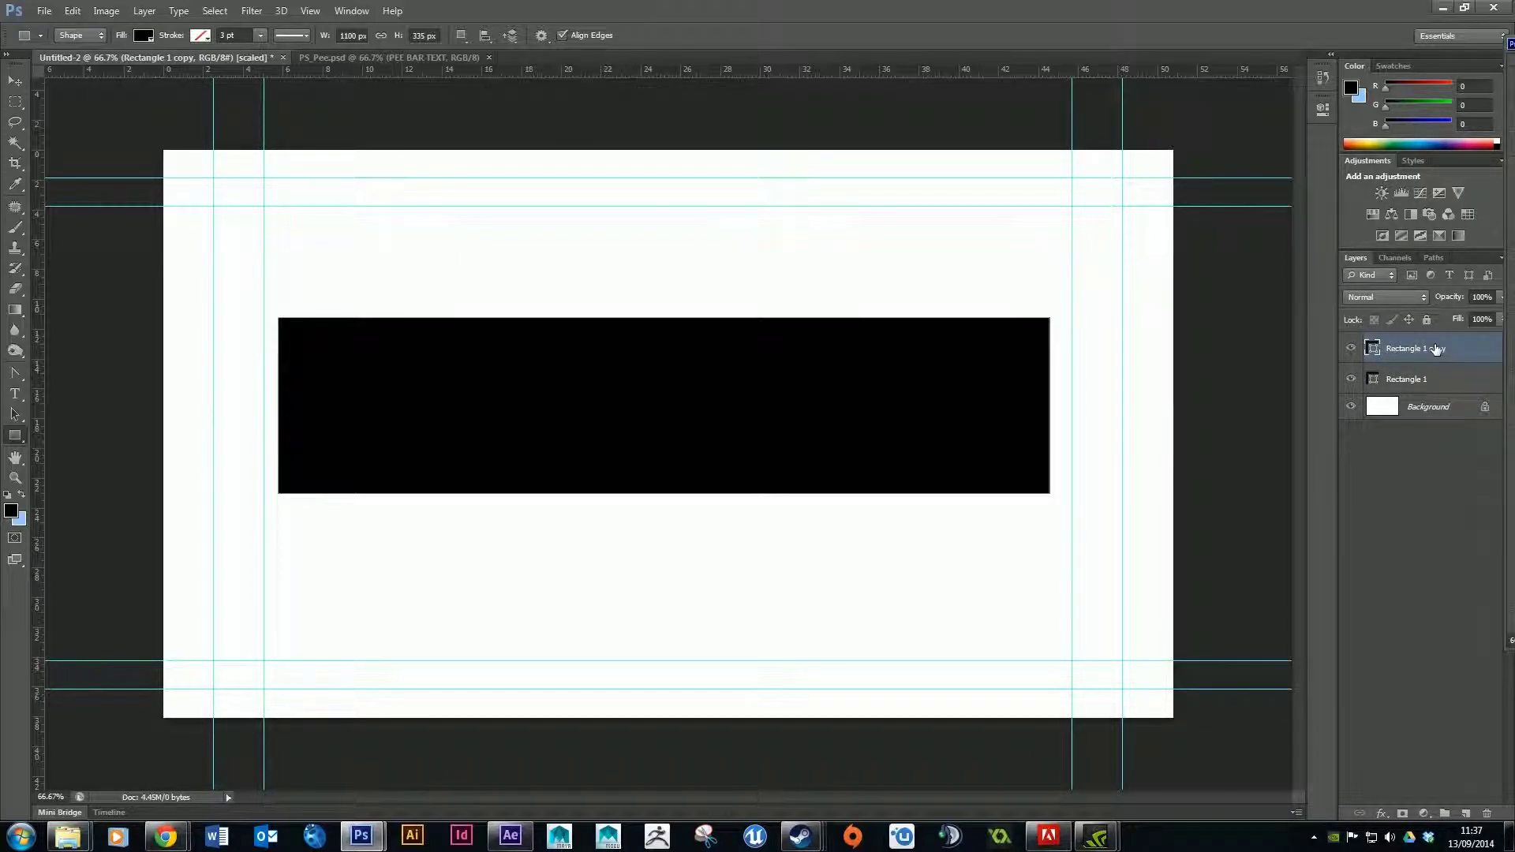
Try moving the duplicated rectangle upward, undo the move, and delete the duplicate layer
key("v")
left_click_drag(446, 359, 480, 296)
left_click(71, 11)
left_click(87, 21)
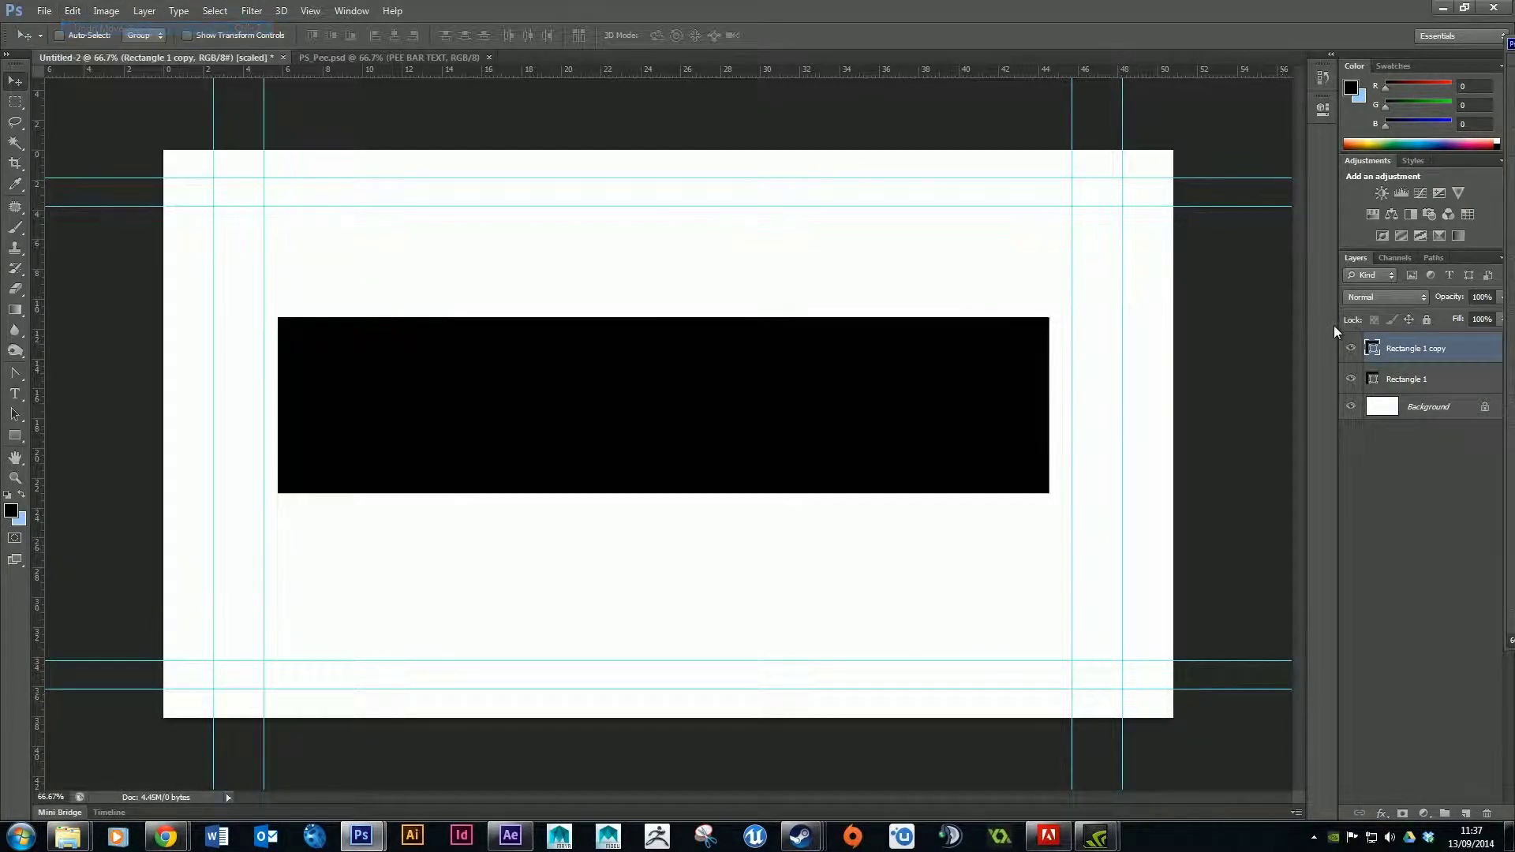
left_click_drag(1456, 373, 1487, 813)
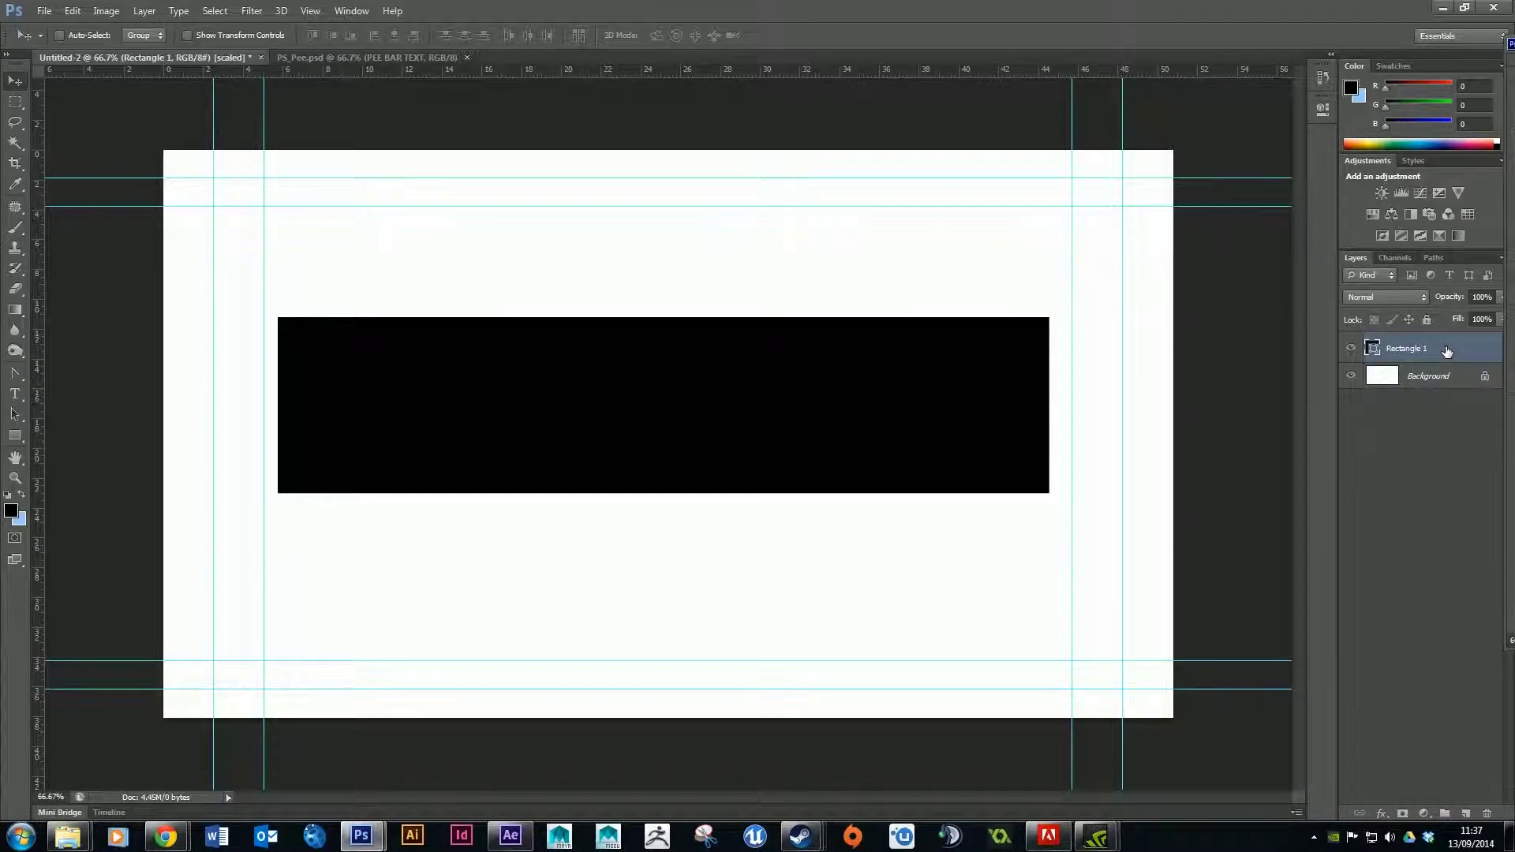
Make a fresh copy of the Rectangle 1 layer directly above the original
left_click_drag(1447, 350, 1463, 767)
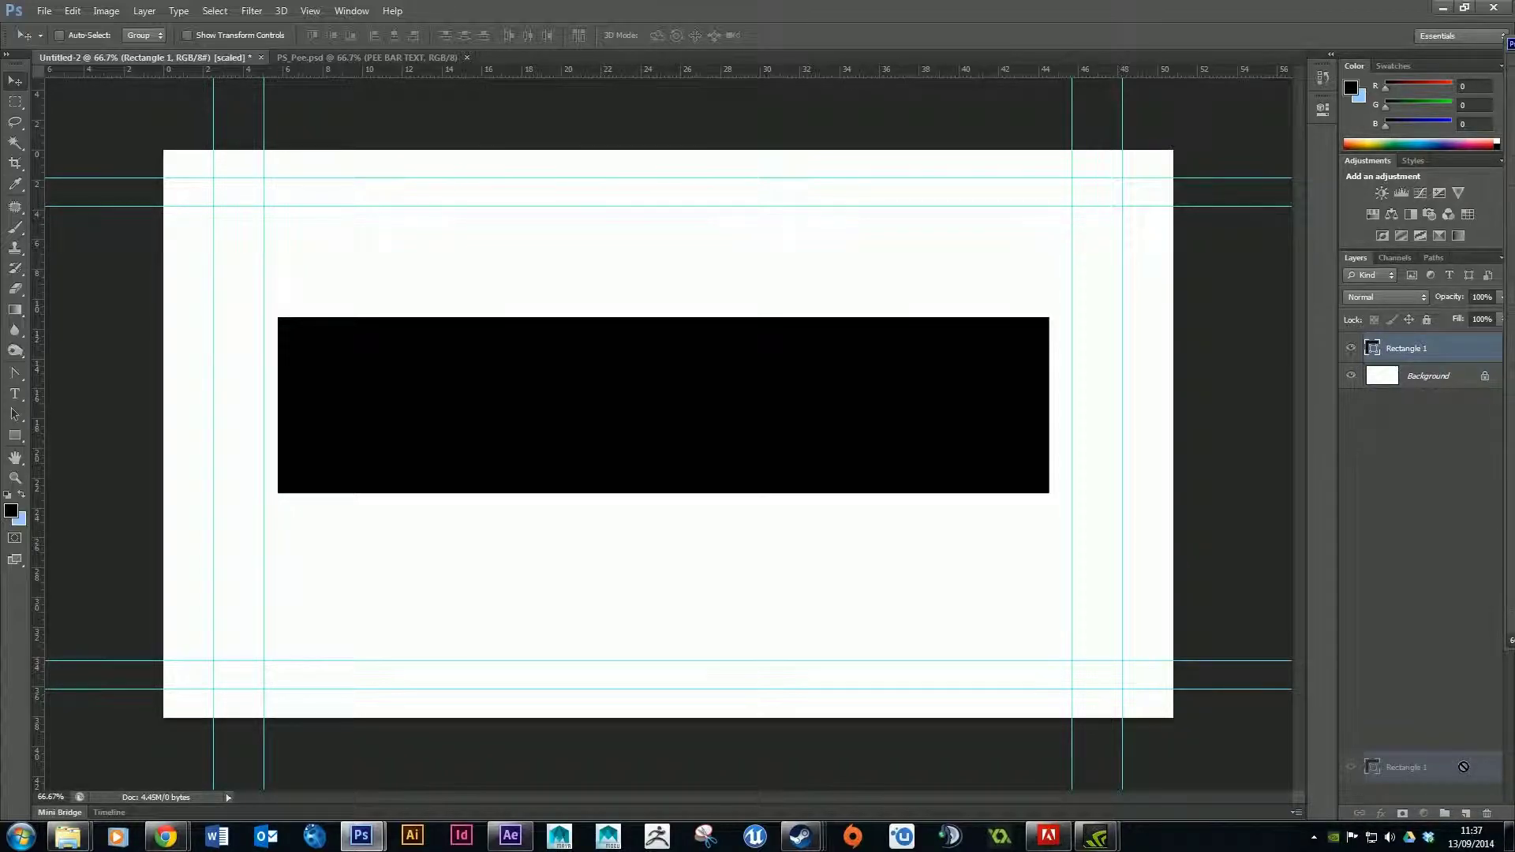
left_click_drag(1464, 767, 1463, 767)
left_click_drag(1464, 767, 1465, 810)
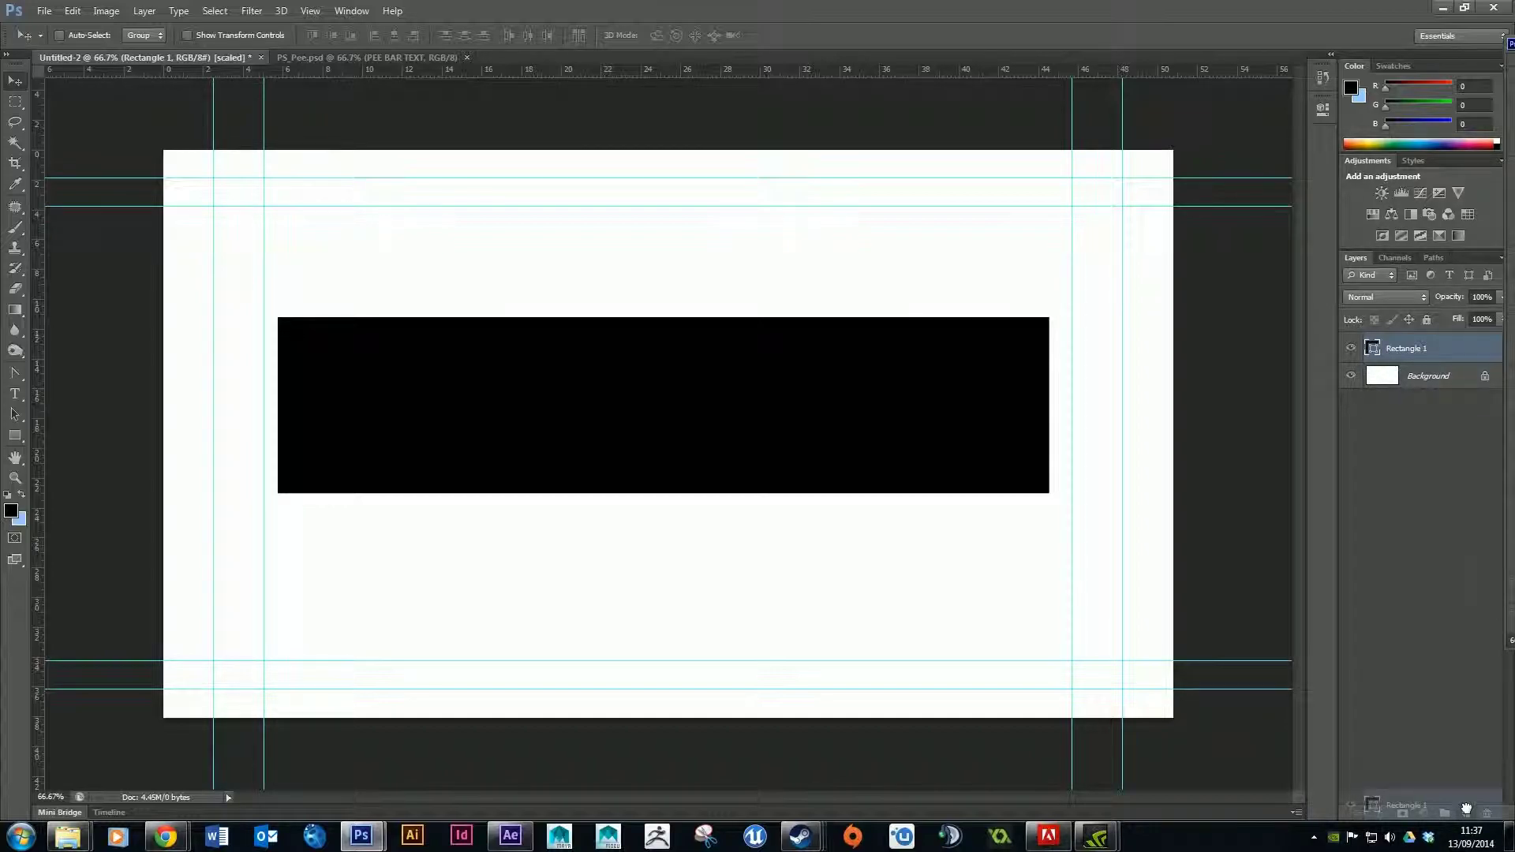
left_click_drag(1465, 809, 1467, 813)
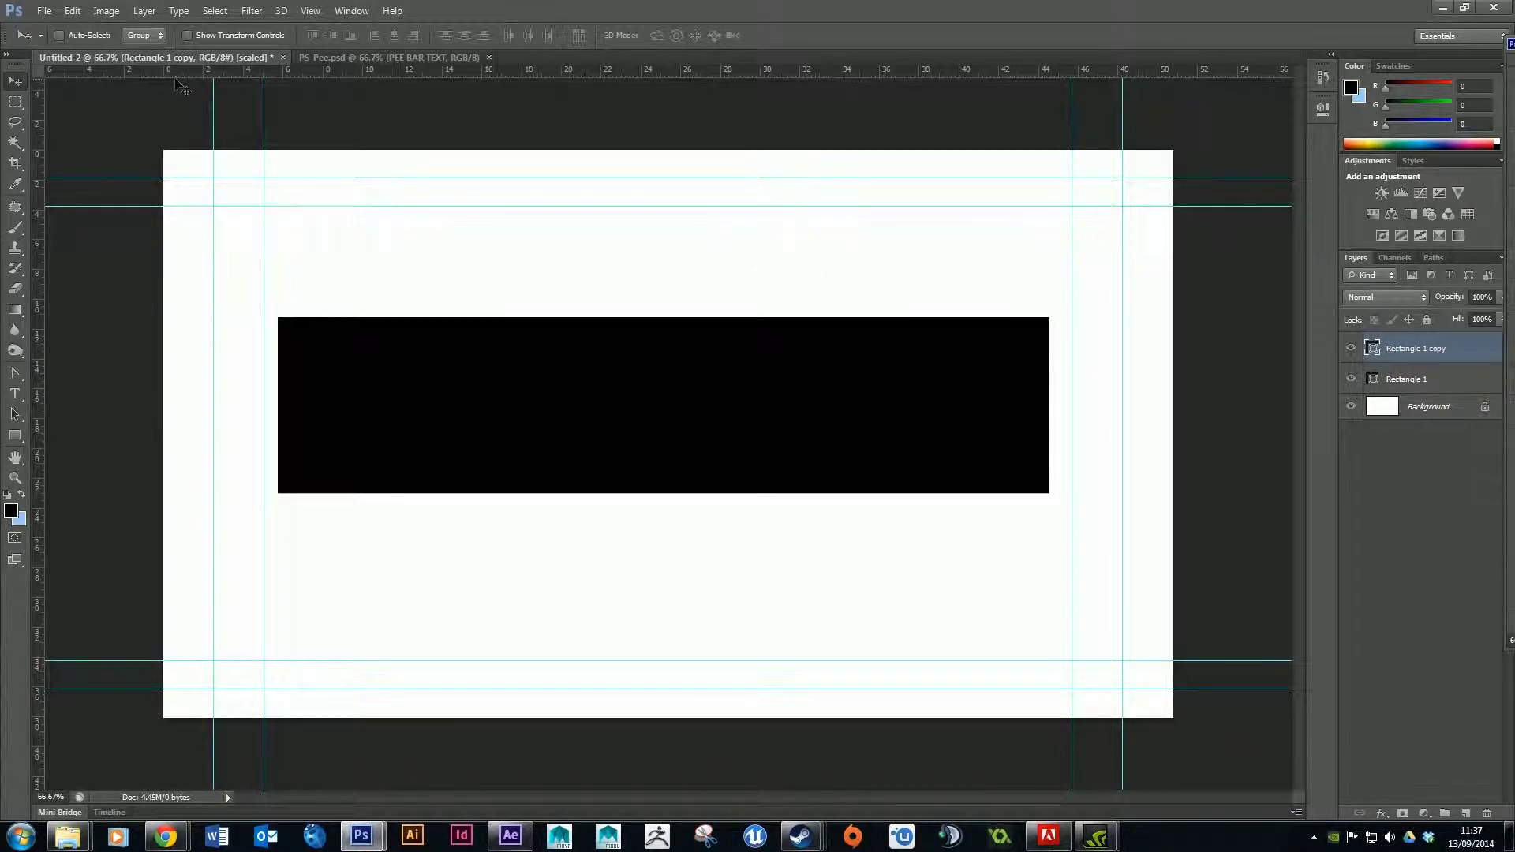
key("ctrl+t")
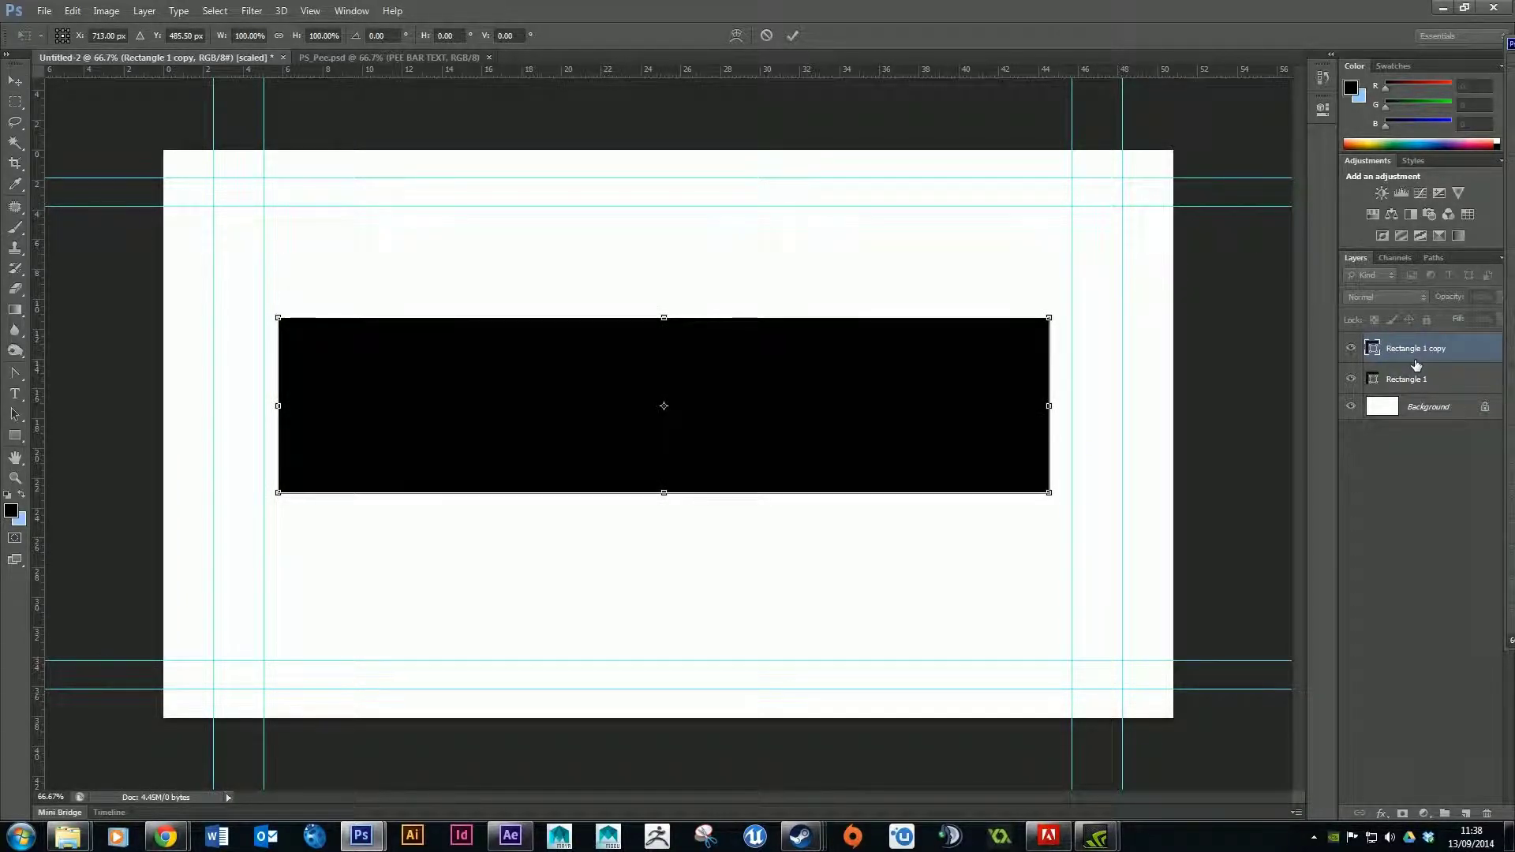
key("Return")
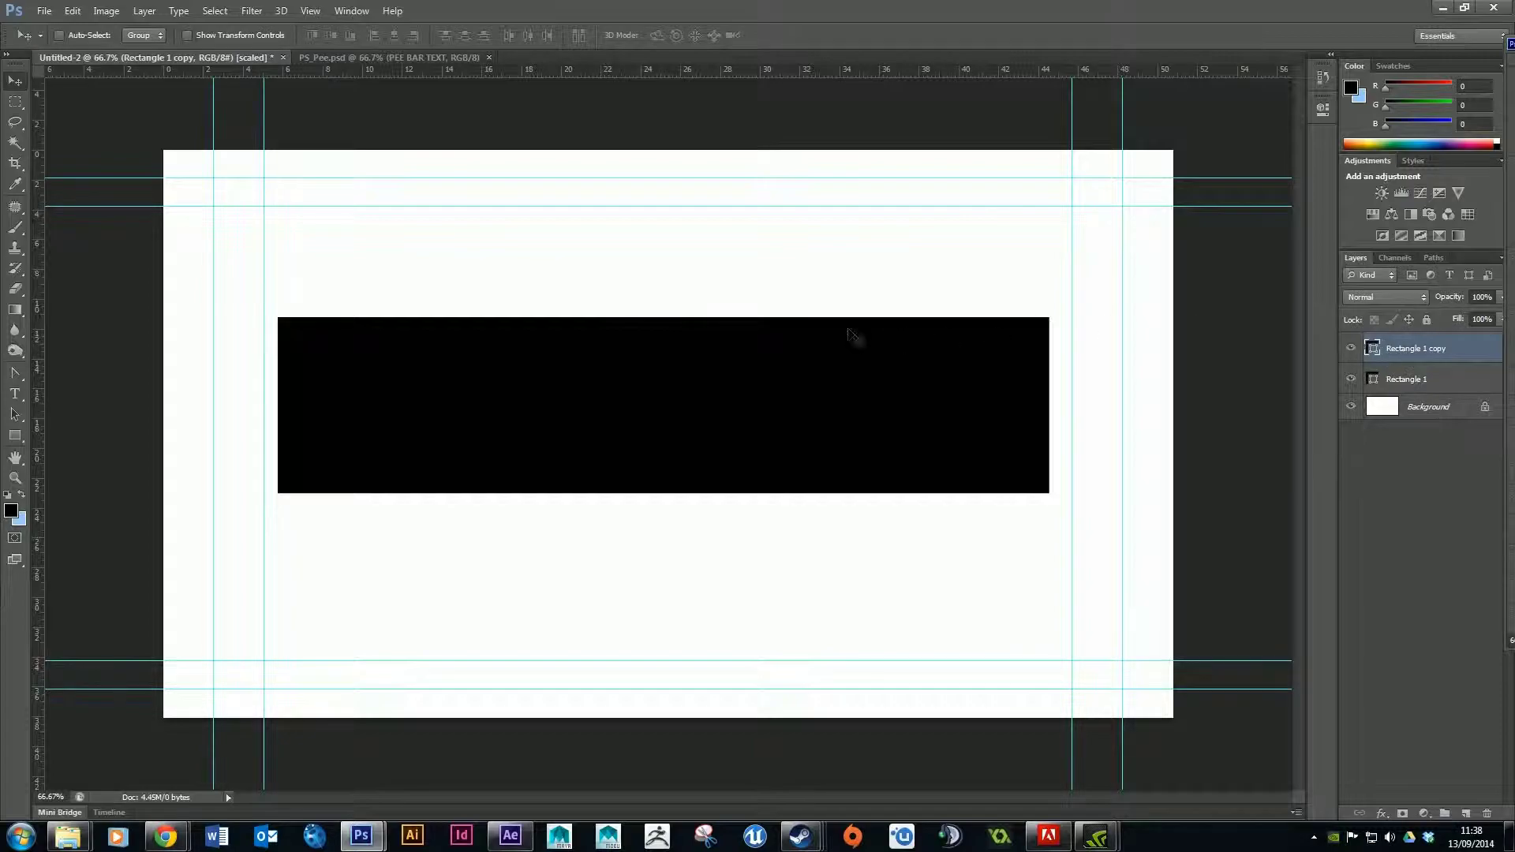
left_click(73, 11)
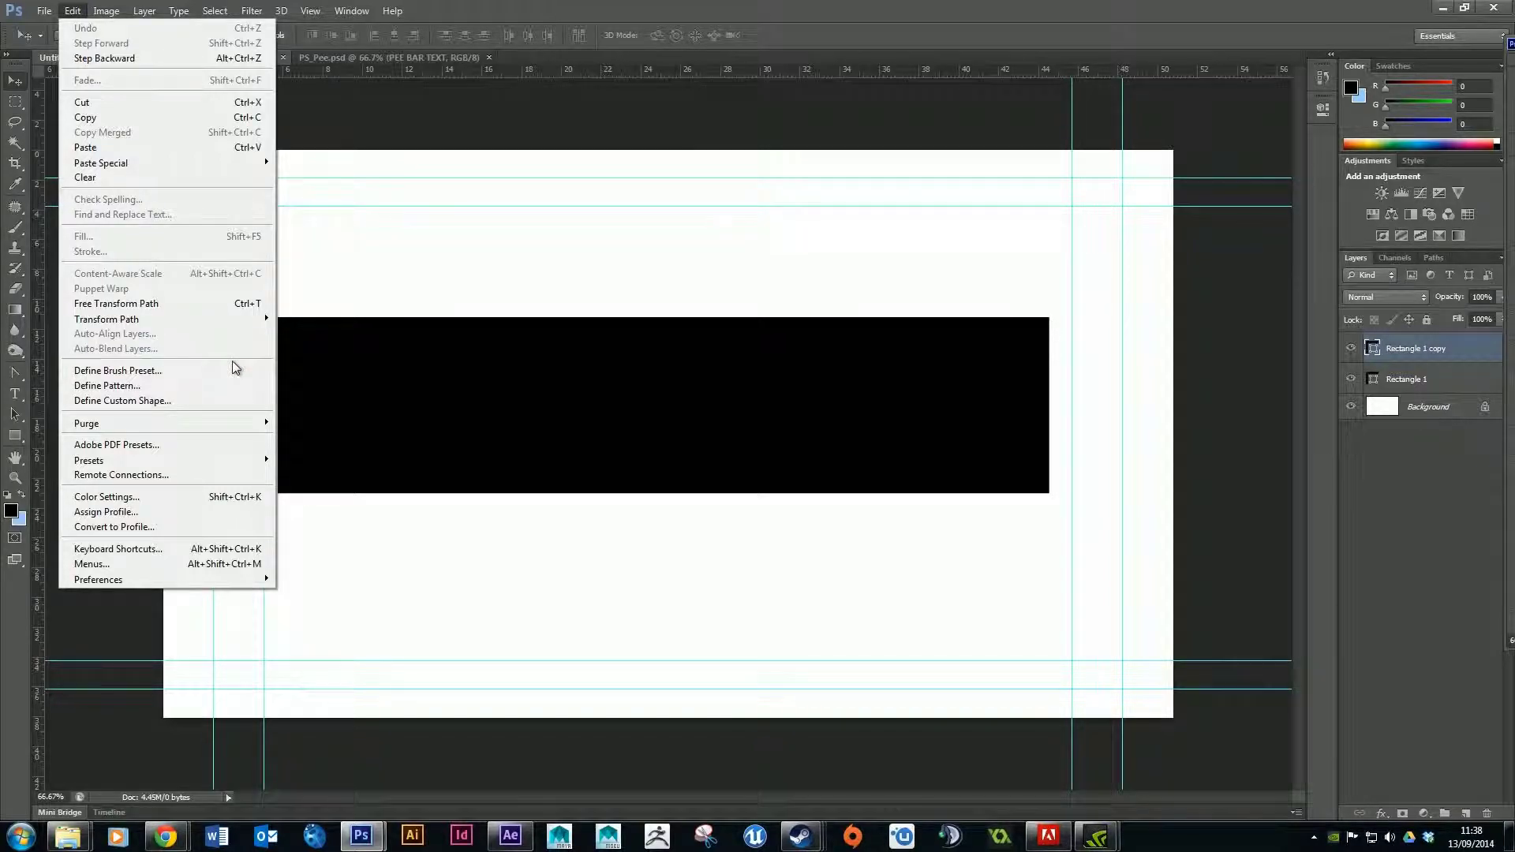
mouse_move(226, 324)
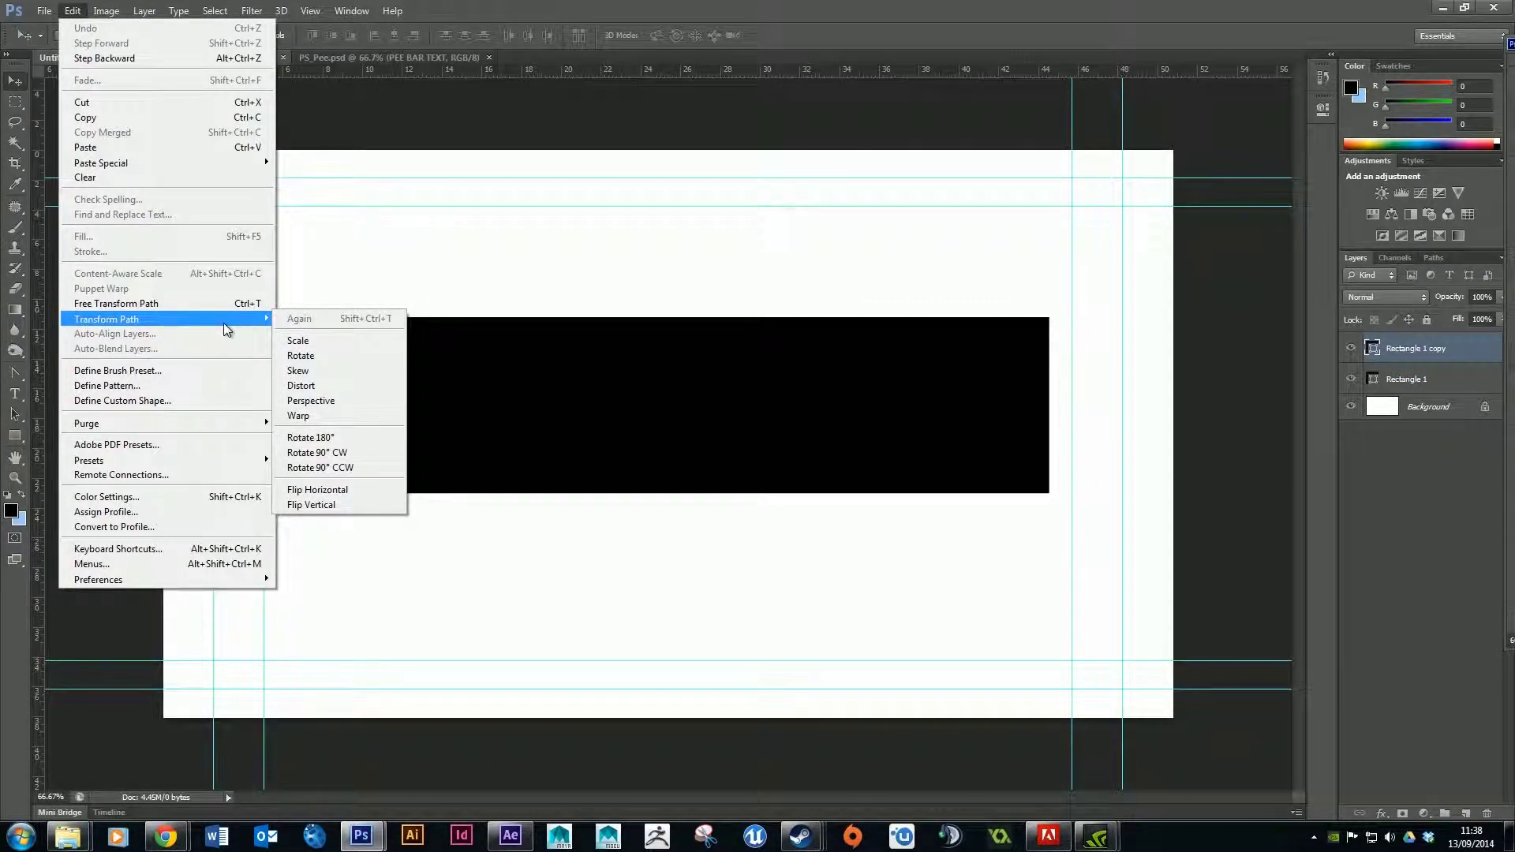
left_click(333, 339)
key("Return")
key("ctrl+t")
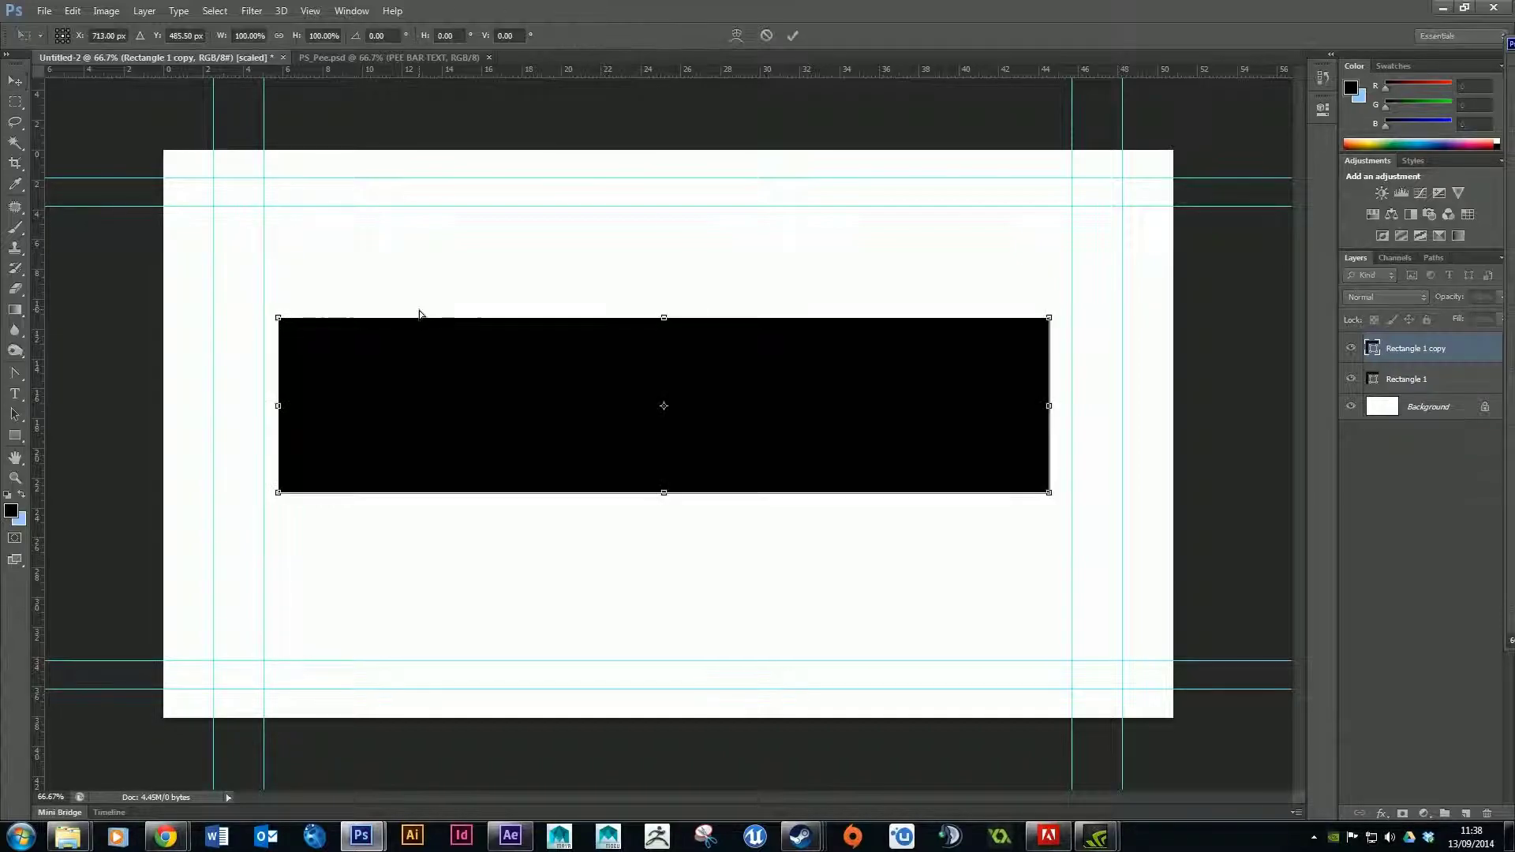
key("Return")
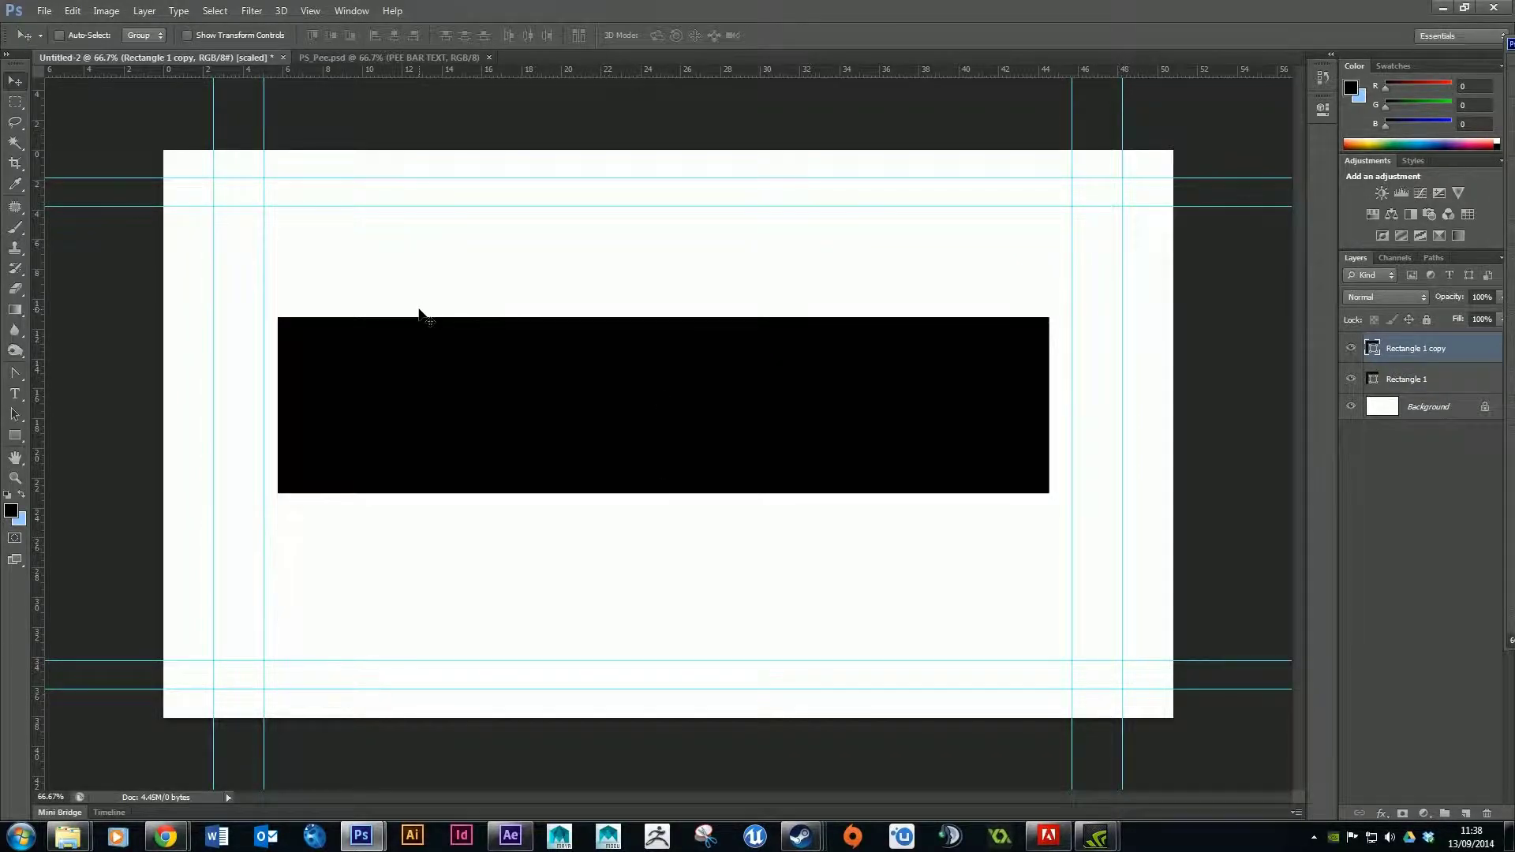
Try scaling the Rectangle 1 copy proportionally to 90% and 105%, and return it to 100%
left_click(73, 10)
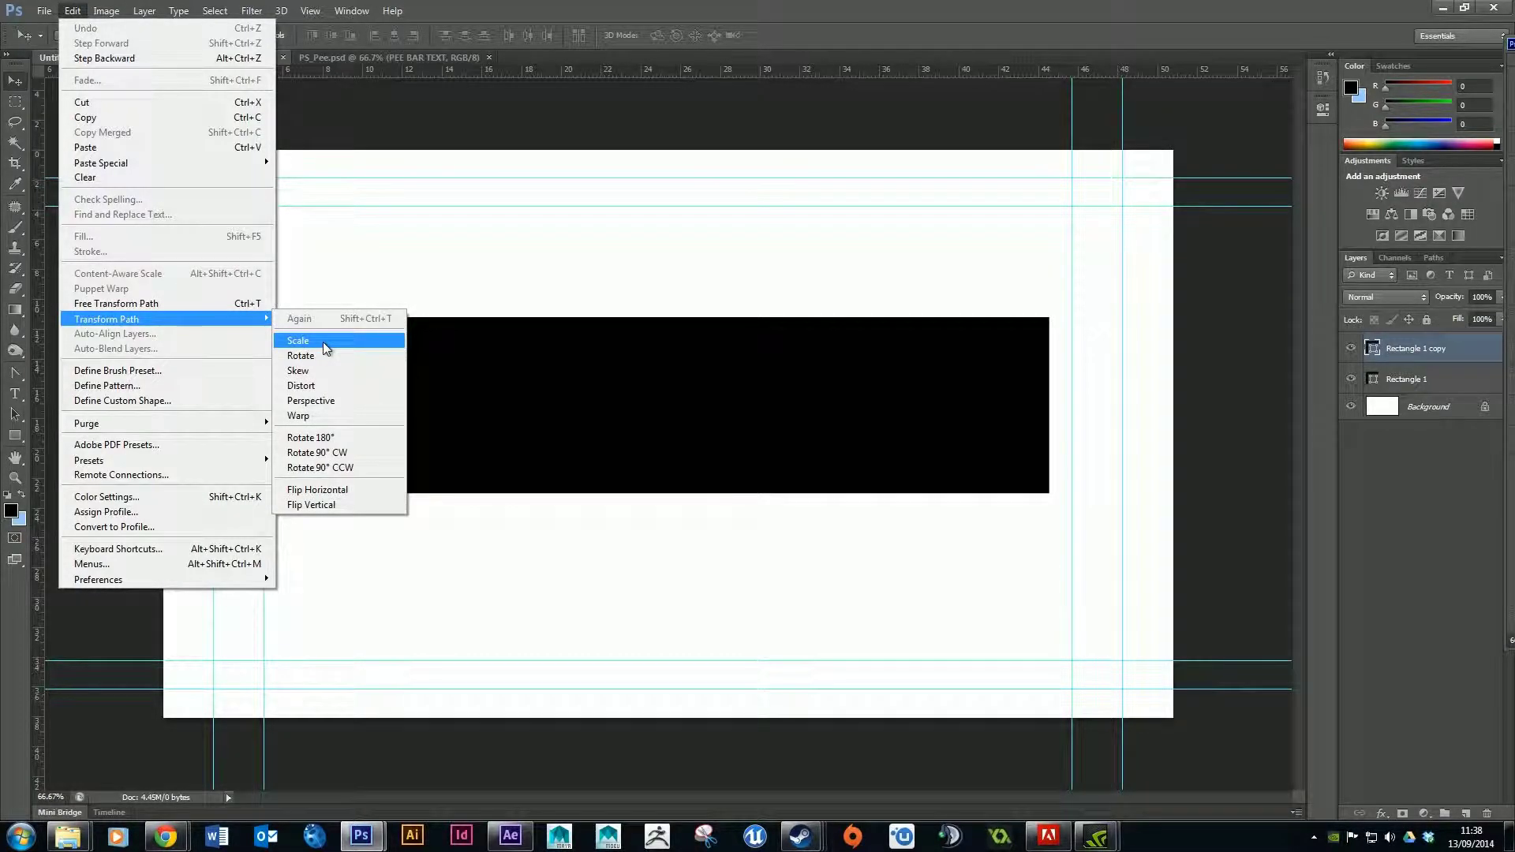
left_click(324, 343)
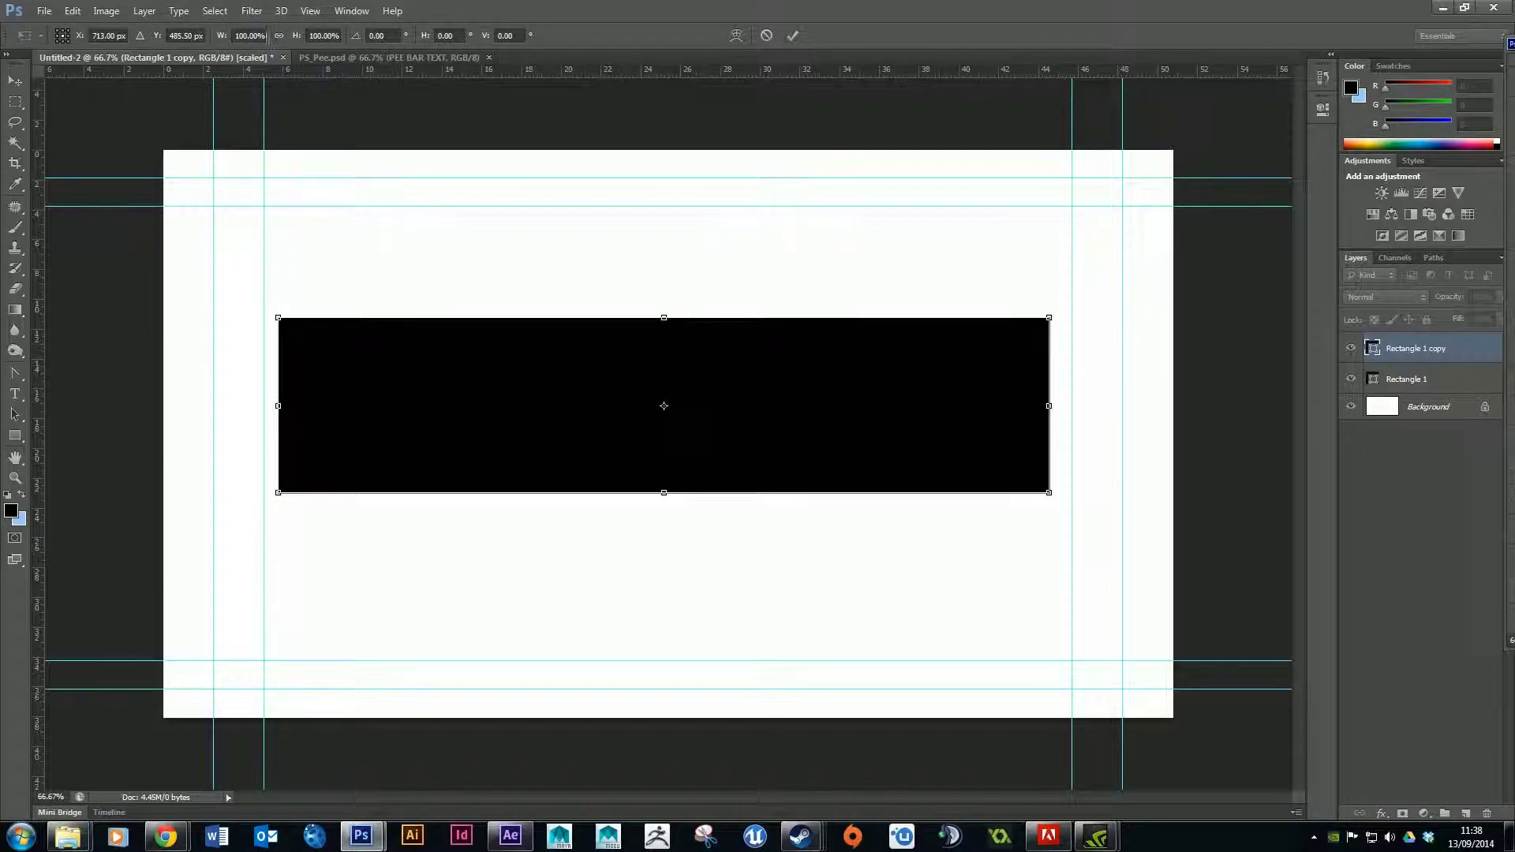
left_click(278, 36)
left_click_drag(219, 41, 210, 44)
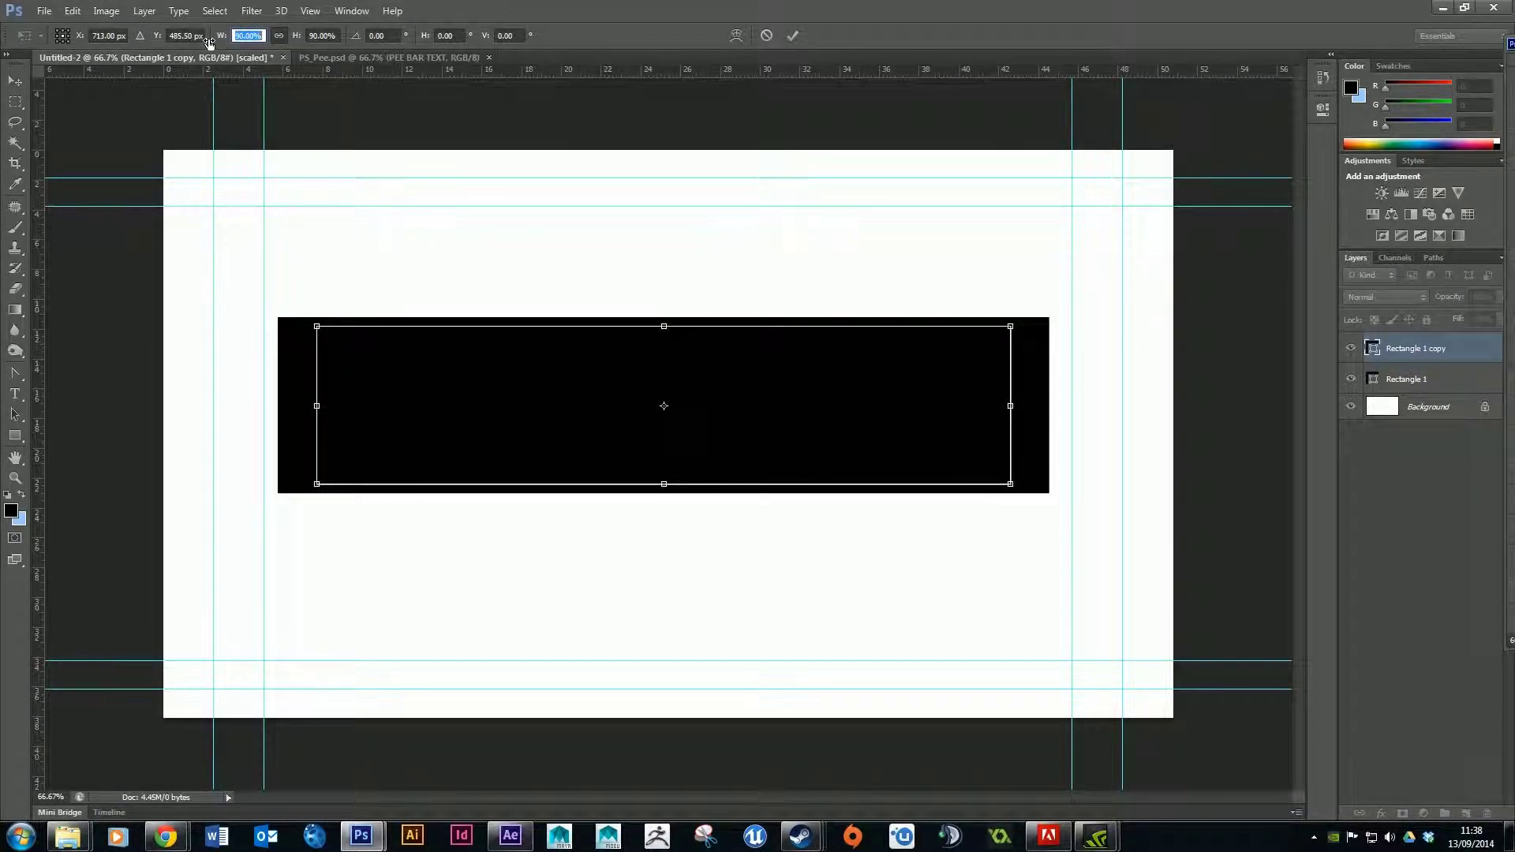
left_click_drag(210, 43, 221, 48)
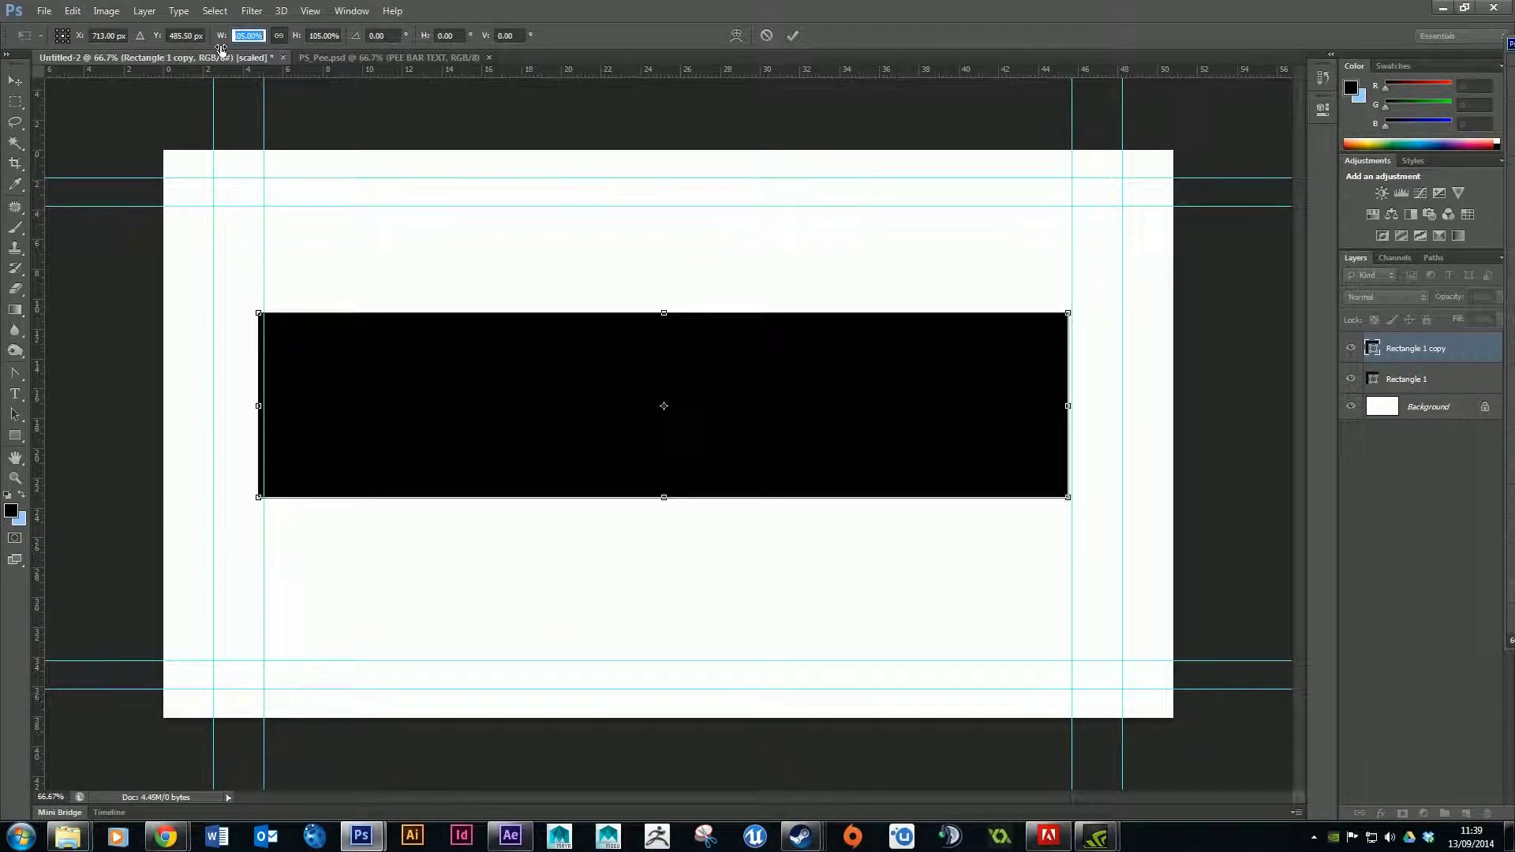
left_click(253, 35)
double_click(261, 36)
type("100%")
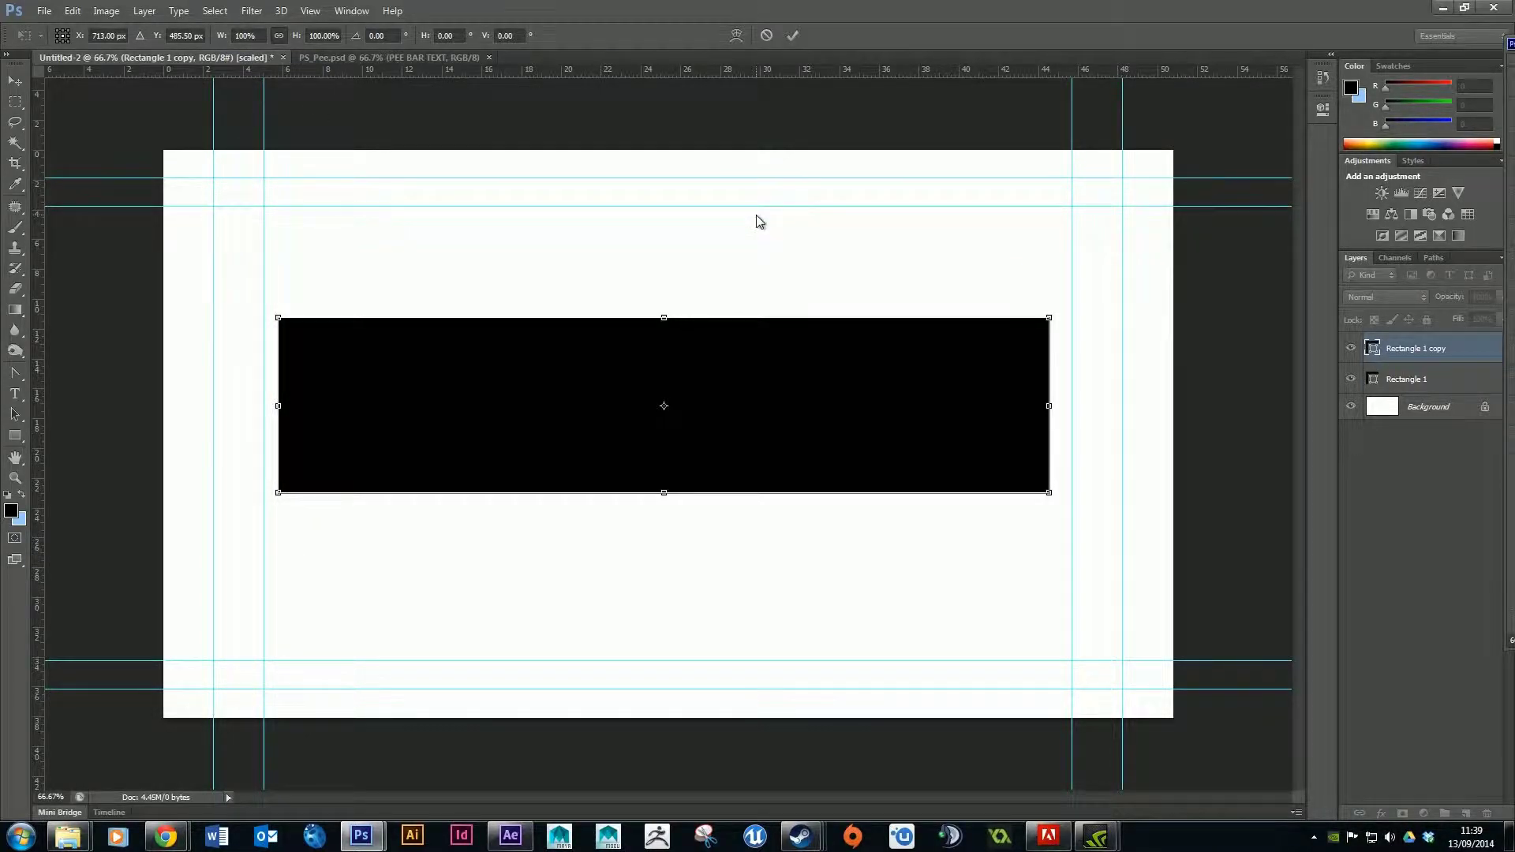
left_click(279, 36)
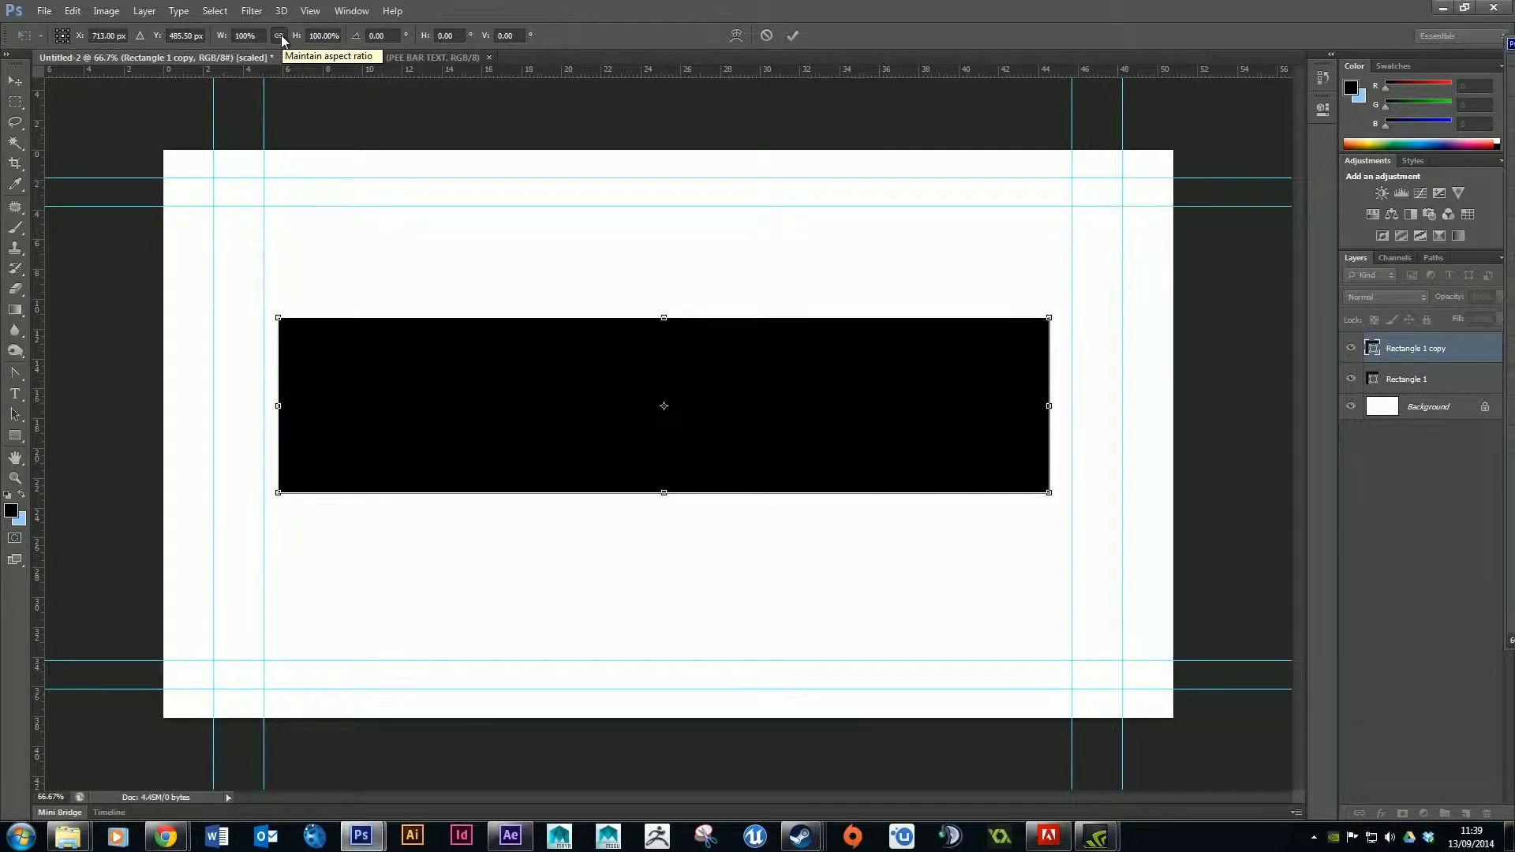
left_click(281, 36)
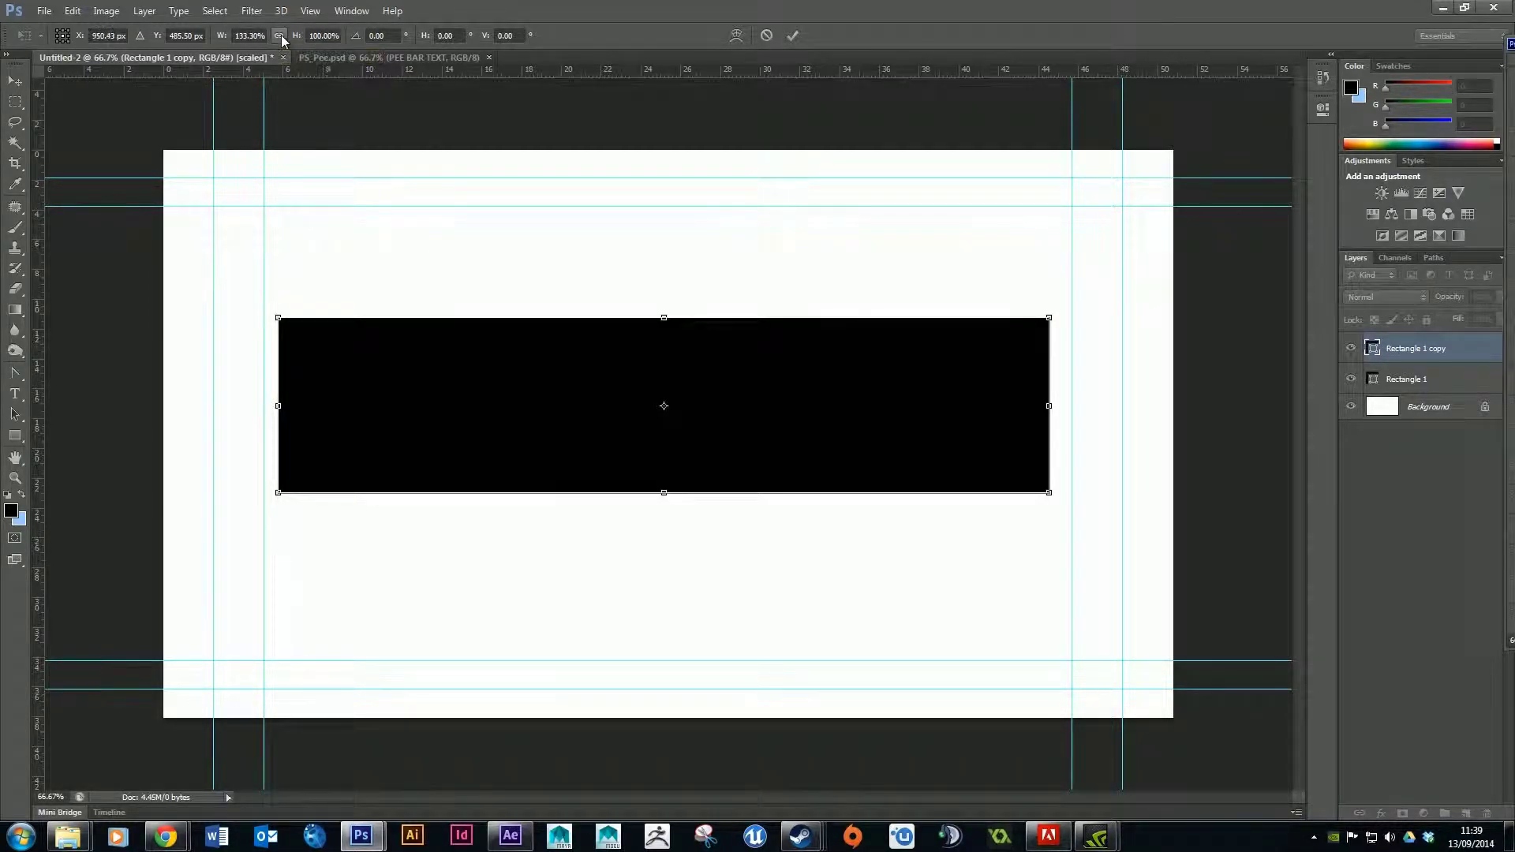
double_click(235, 35)
type("100")
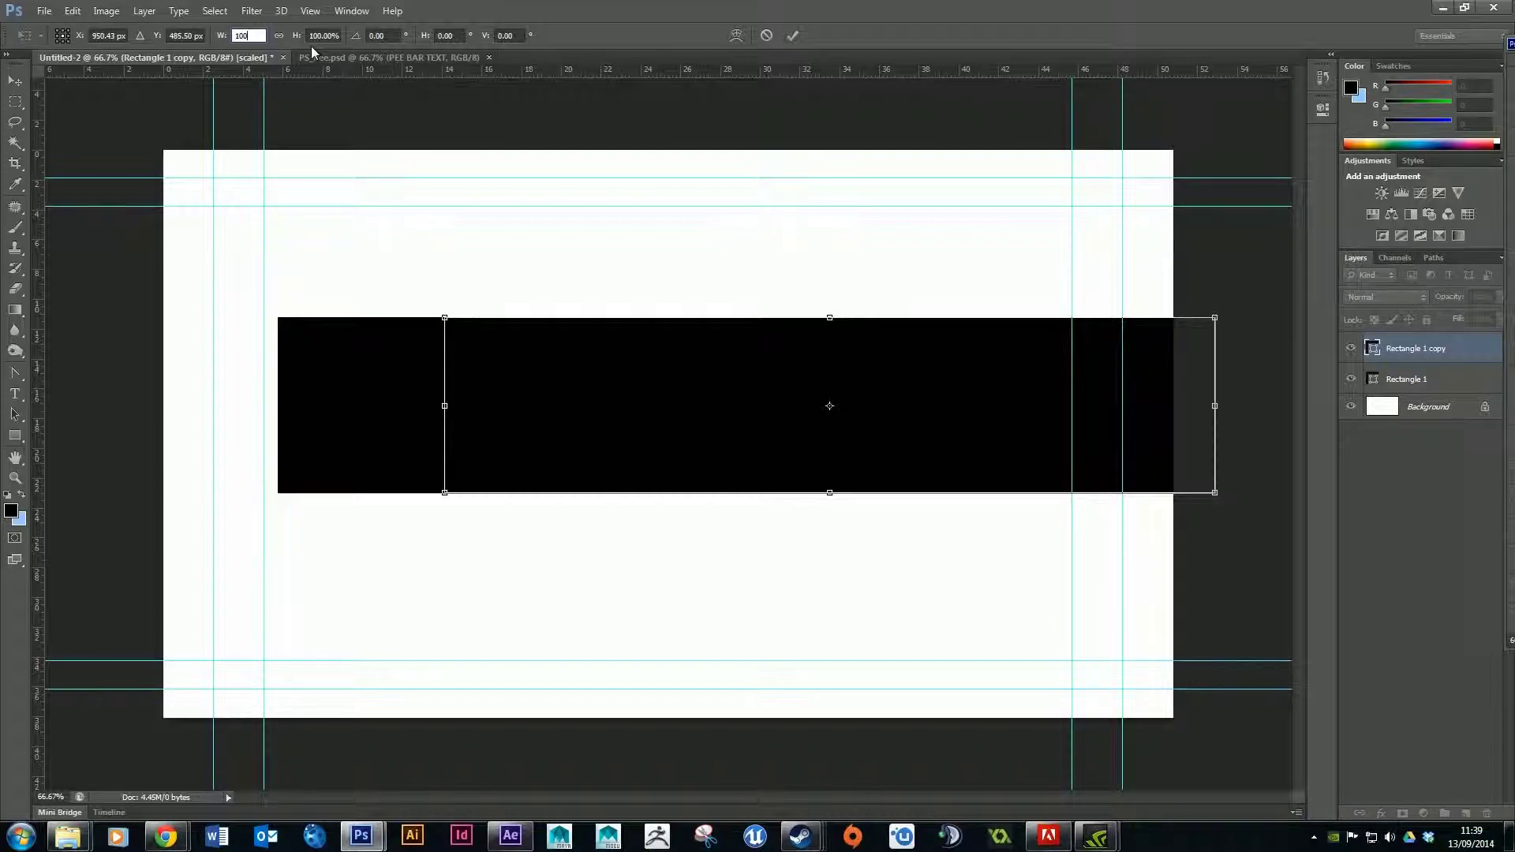
key("Return")
left_click(72, 11)
left_click(318, 50)
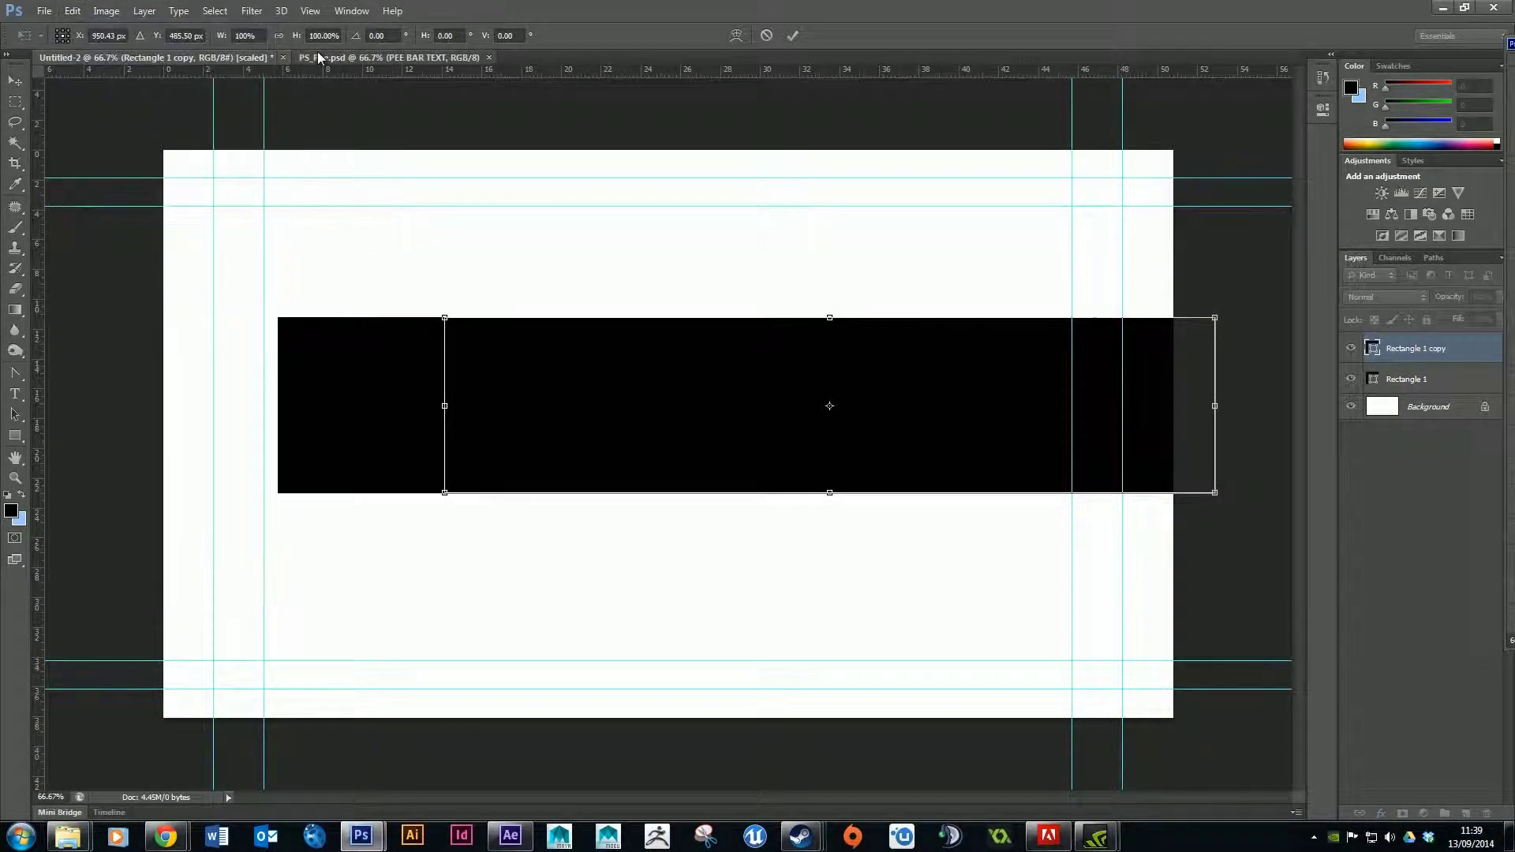
left_click(149, 59)
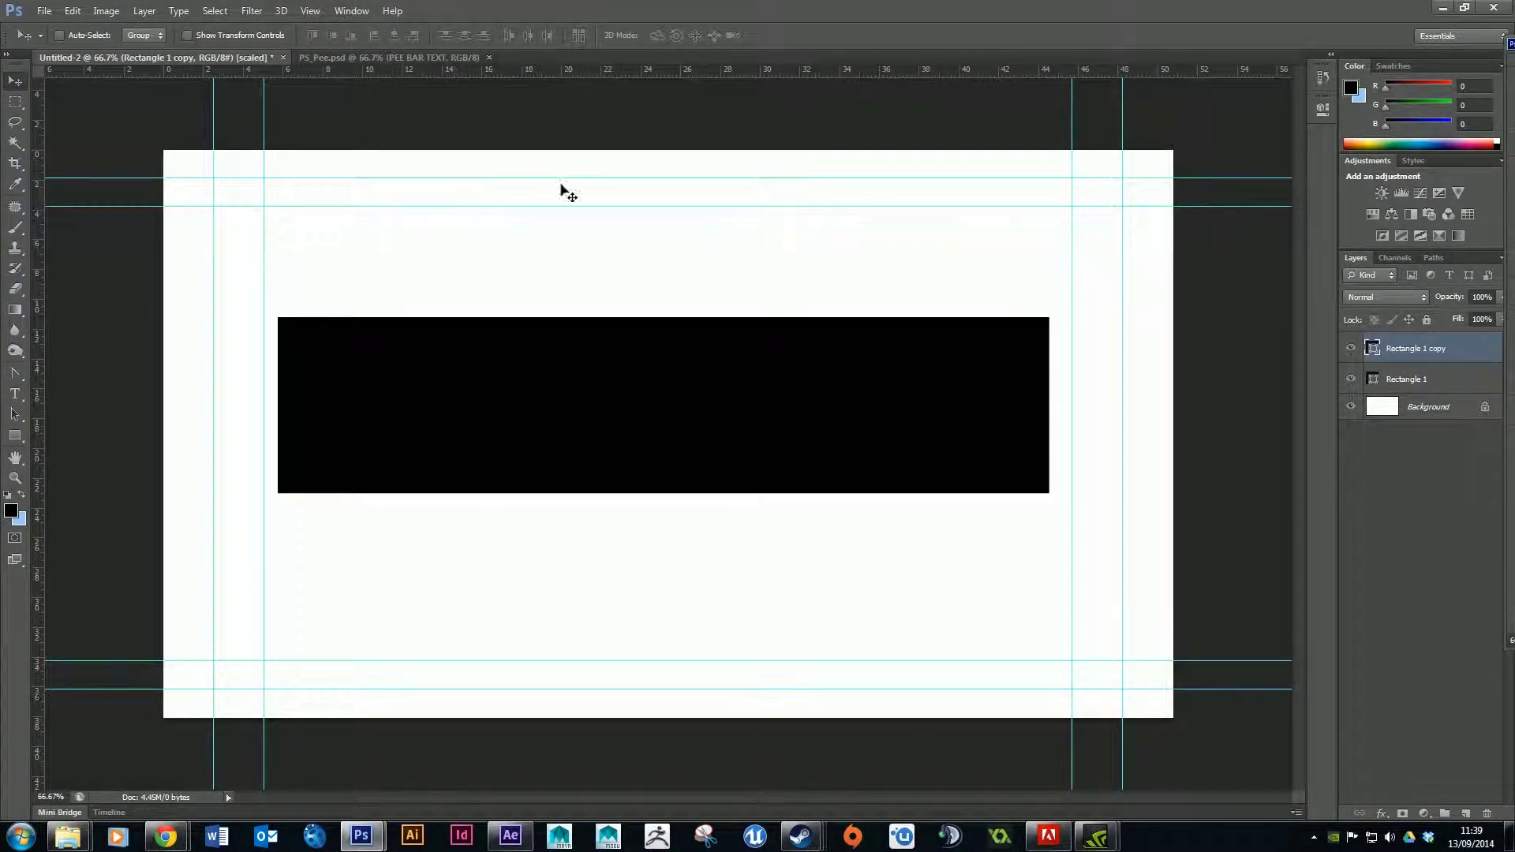
Replace the Rectangle 1 copy layer with a fresh duplicate of Rectangle 1 and scale the duplicate's width to 105%
left_click_drag(1440, 355, 1488, 813)
left_click_drag(1421, 353, 1465, 814)
key("ctrl+t")
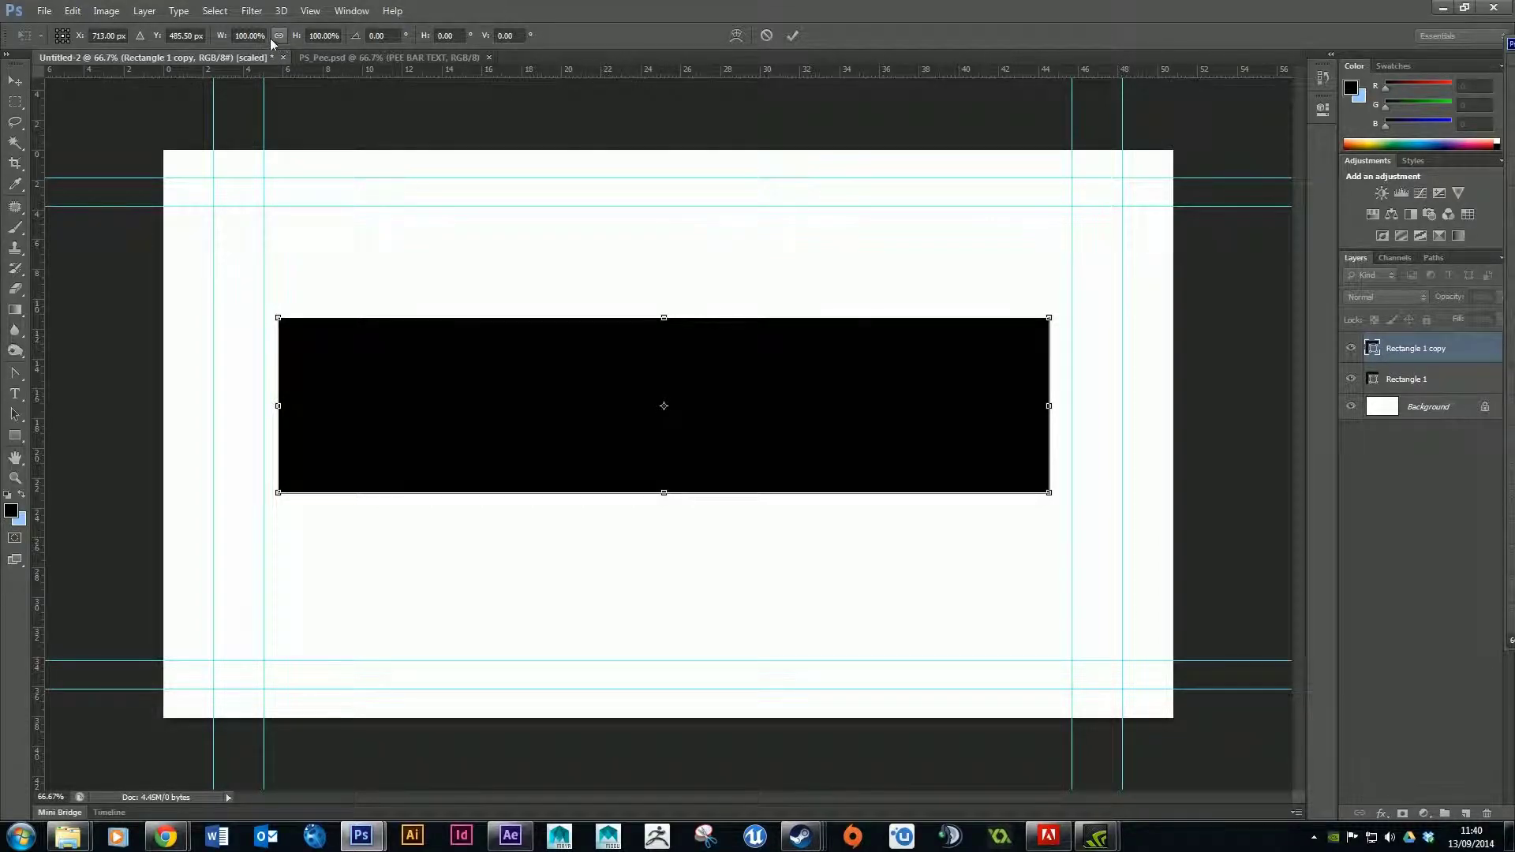
left_click(238, 35)
type("10")
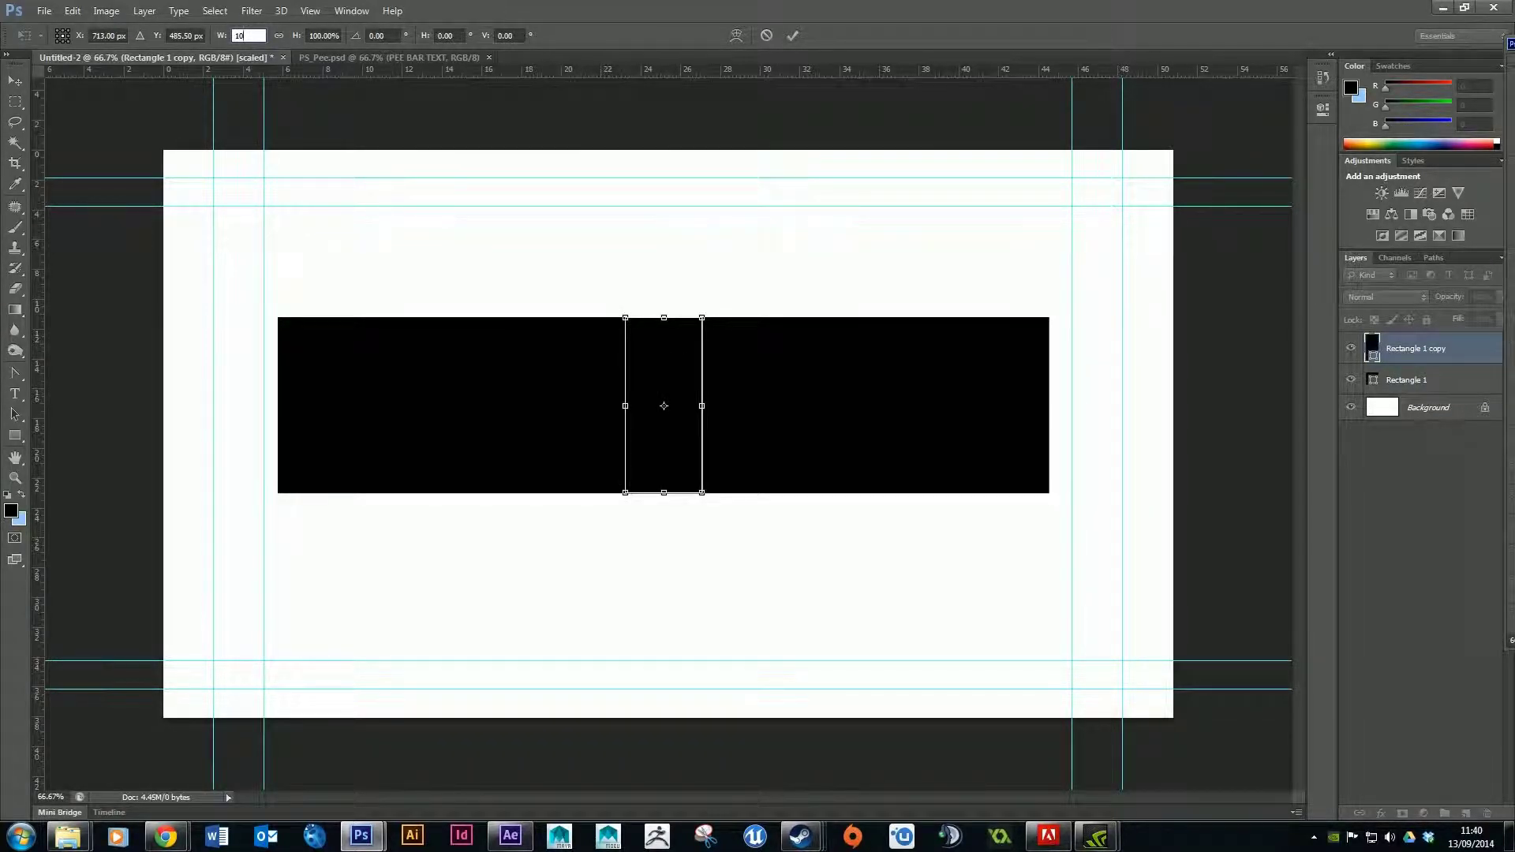
type("5")
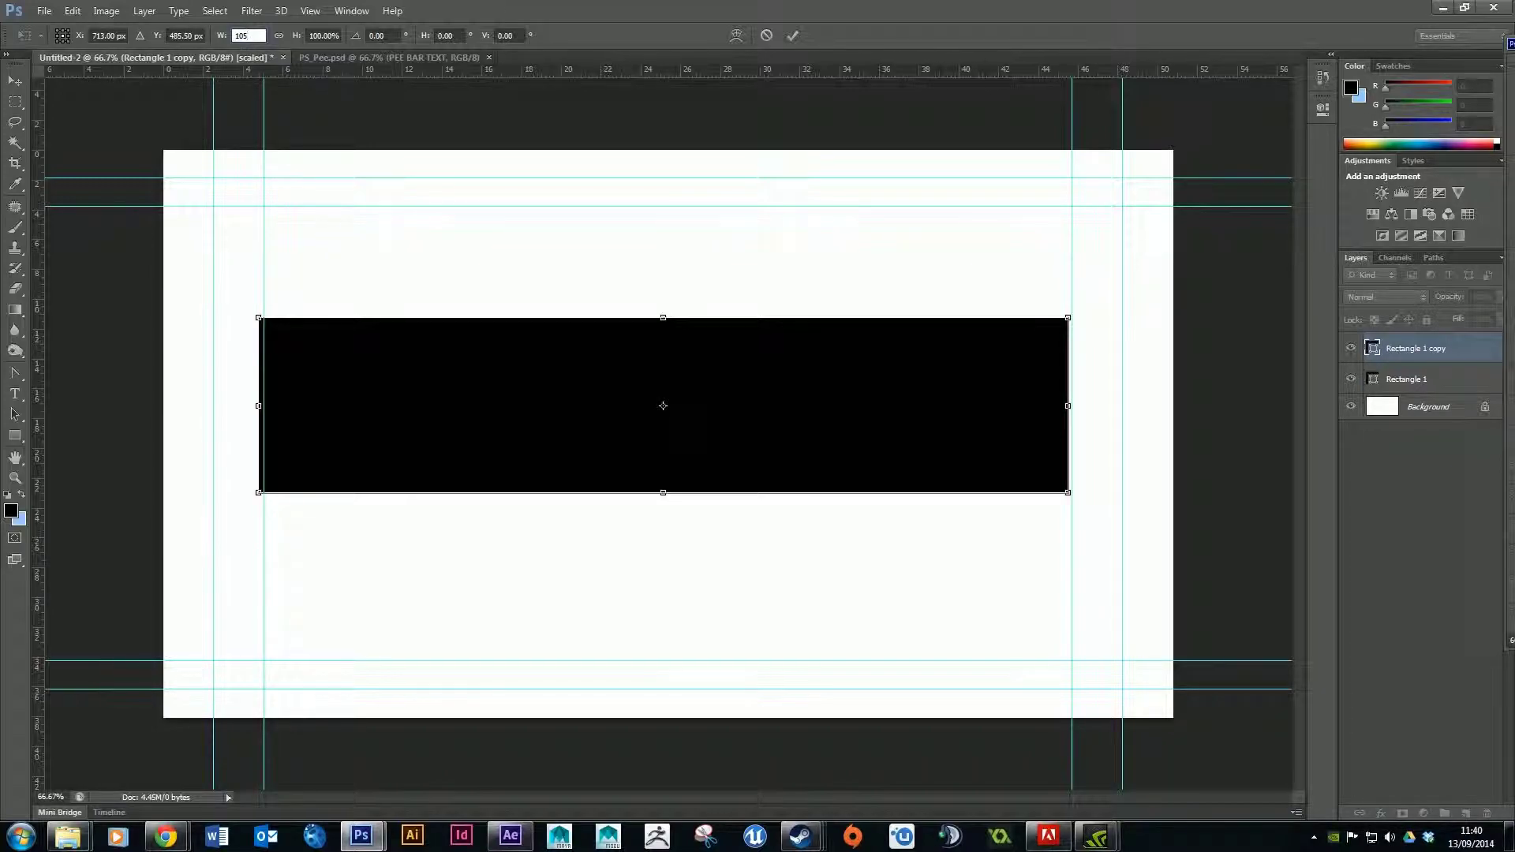
Set the height scale of the Rectangle 1 copy to 95% and apply the transformation
left_click(312, 37)
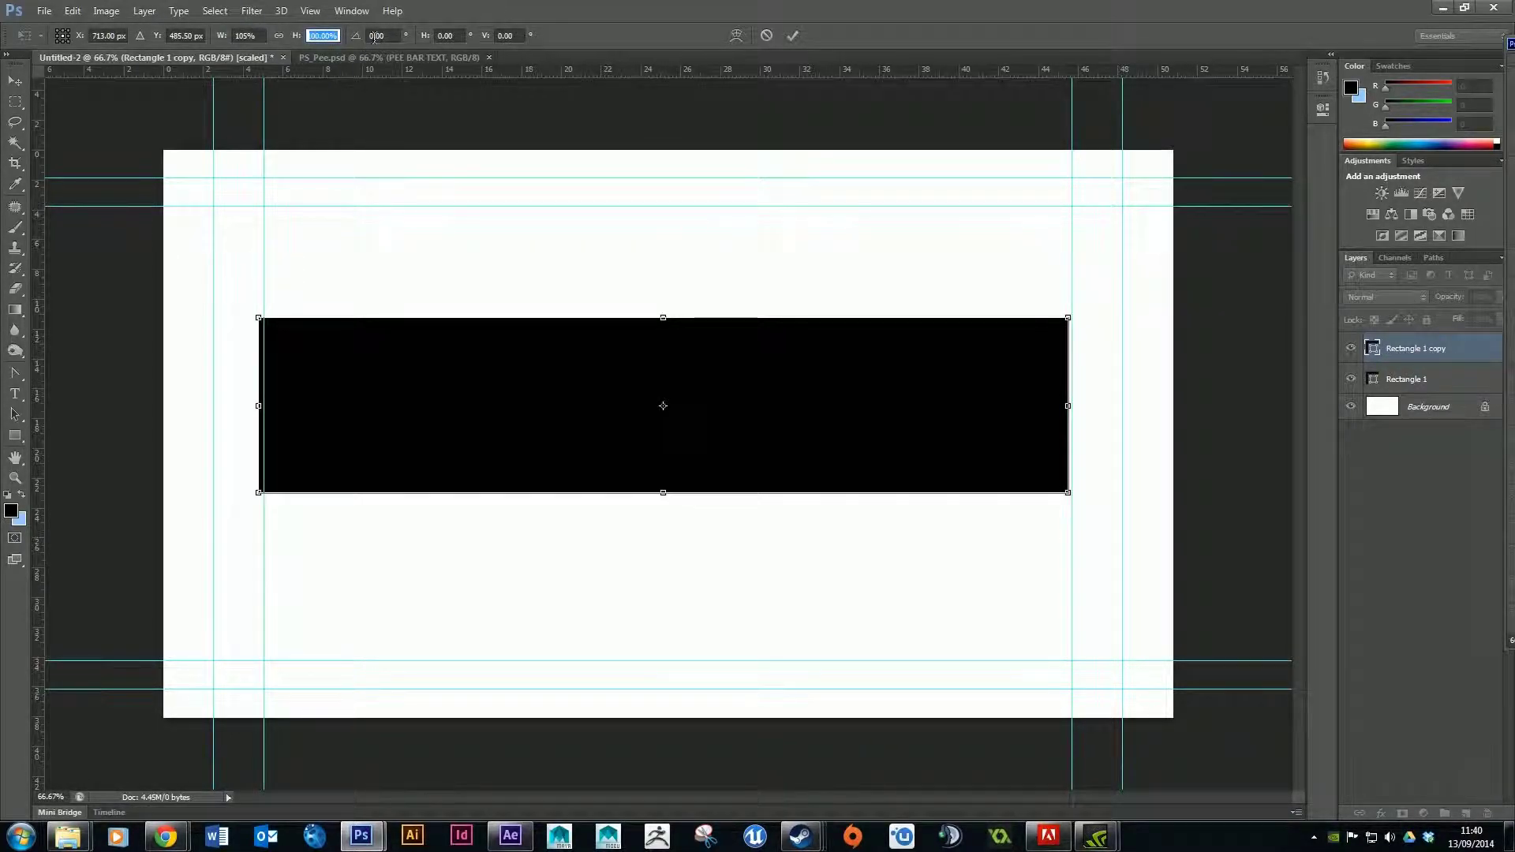
type("95")
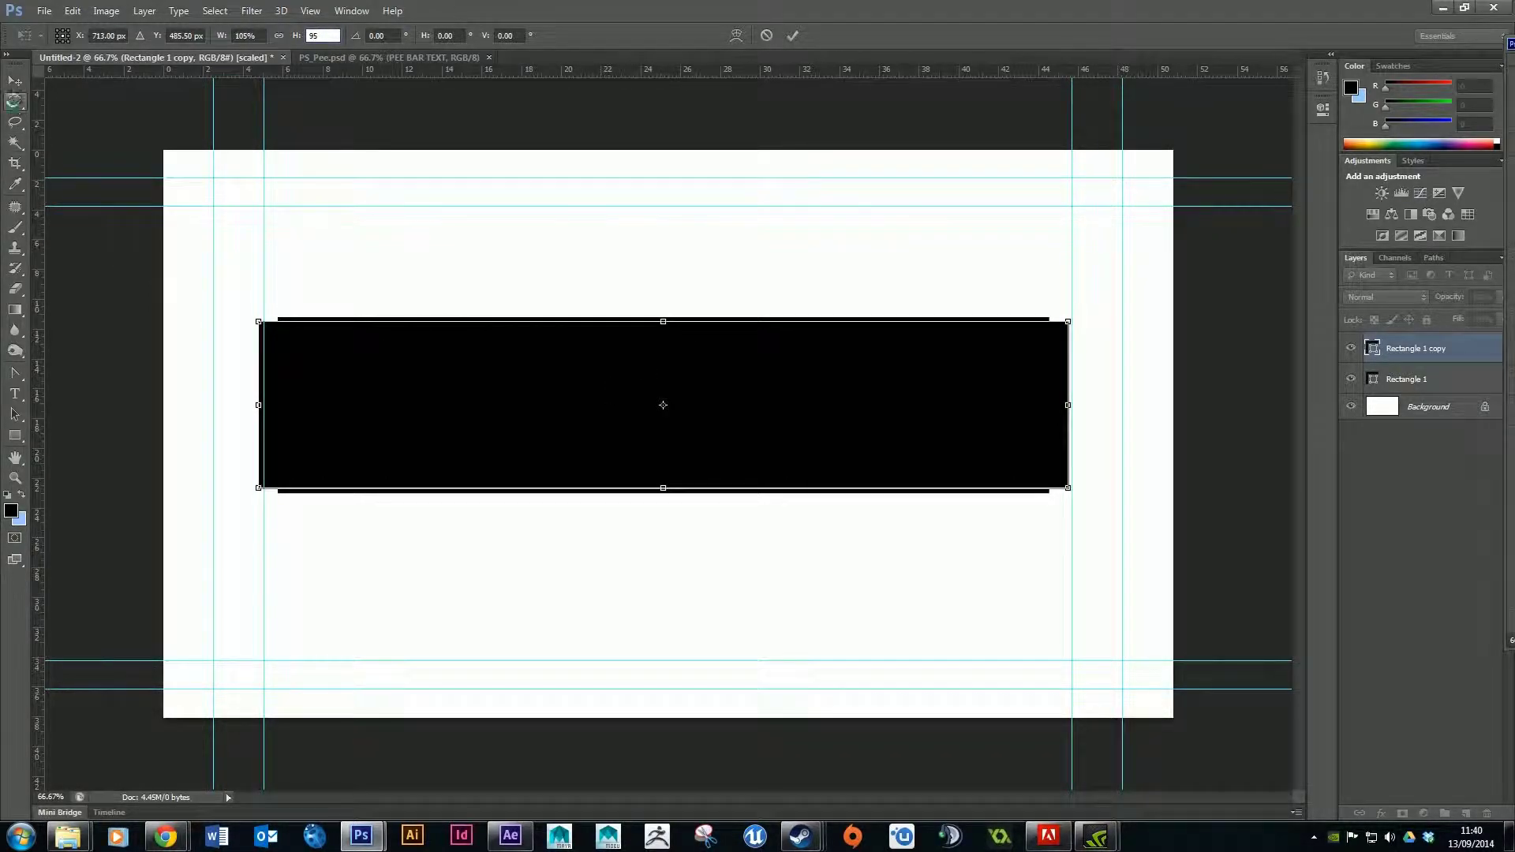
left_click(15, 103)
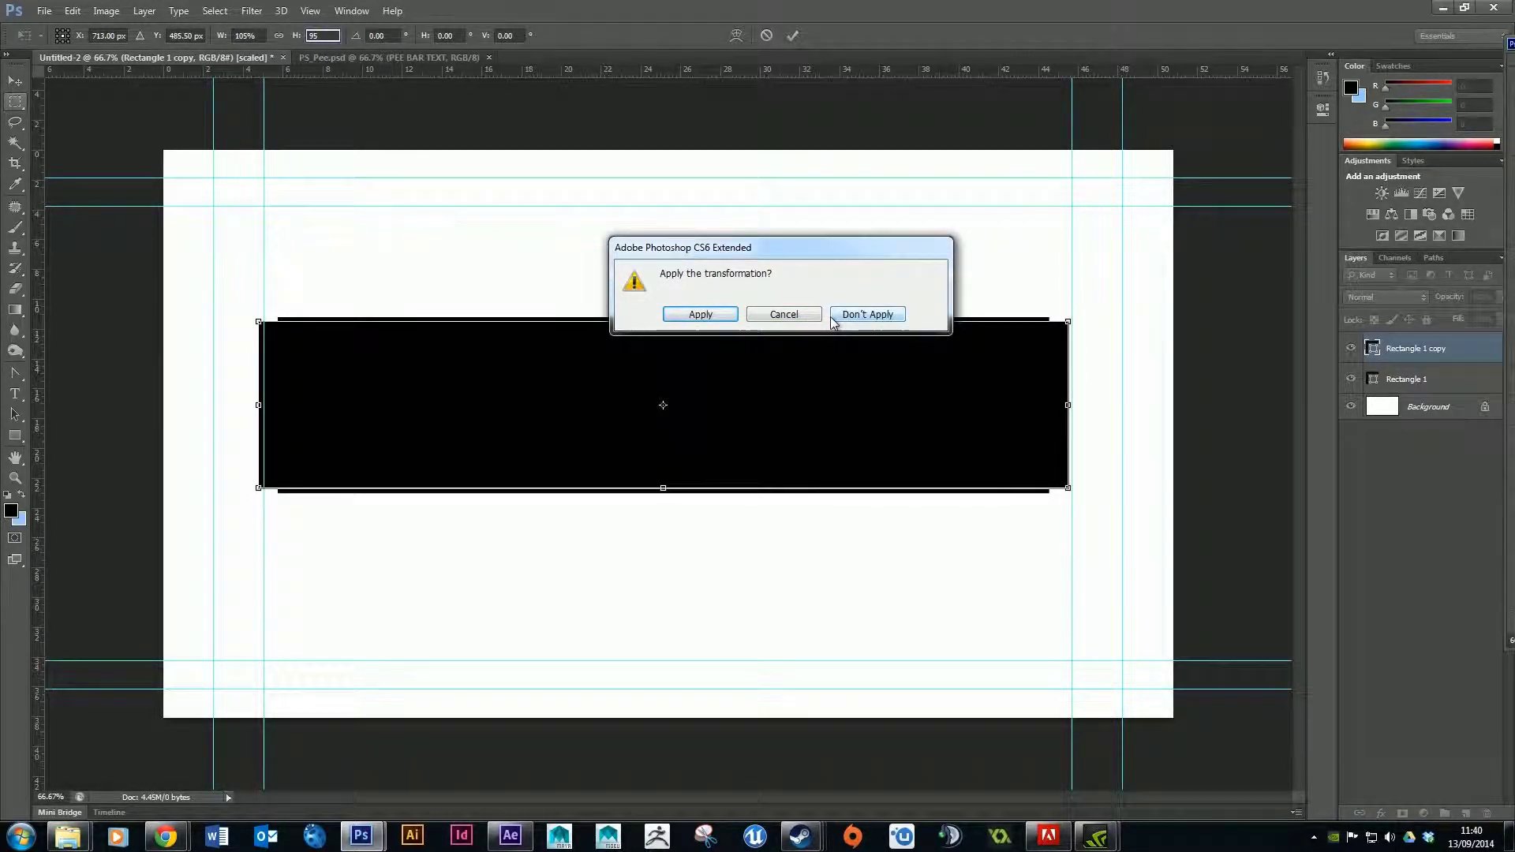
left_click(785, 314)
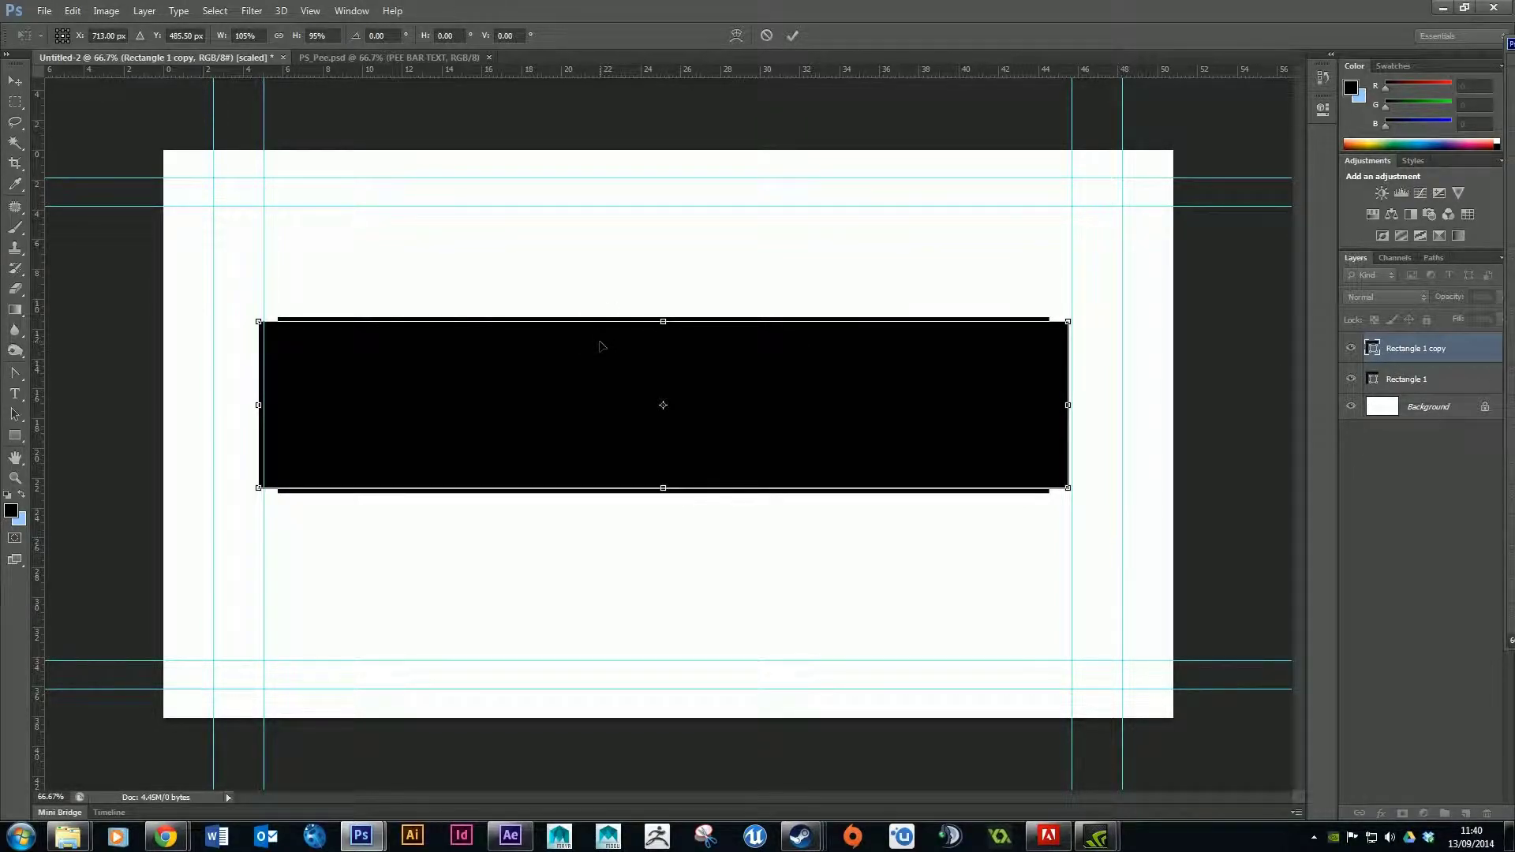
key("Return")
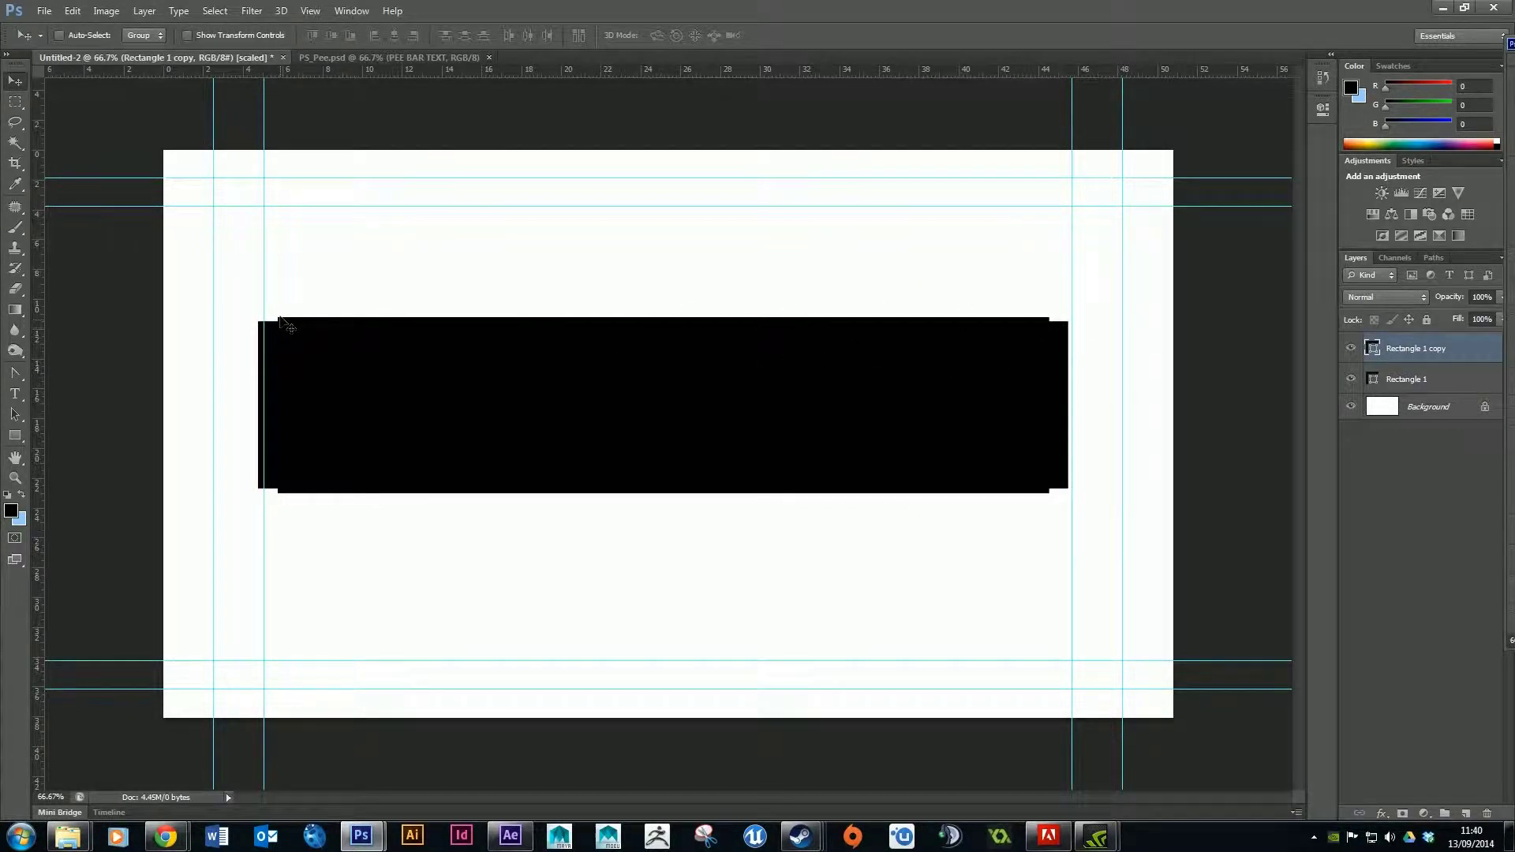
Scale only the width of the Rectangle 1 copy to 97% to shrink the steps at its corners, and apply it
left_click(1351, 349)
left_click(1352, 350)
left_click(1352, 350)
left_click(1352, 350)
left_click(72, 10)
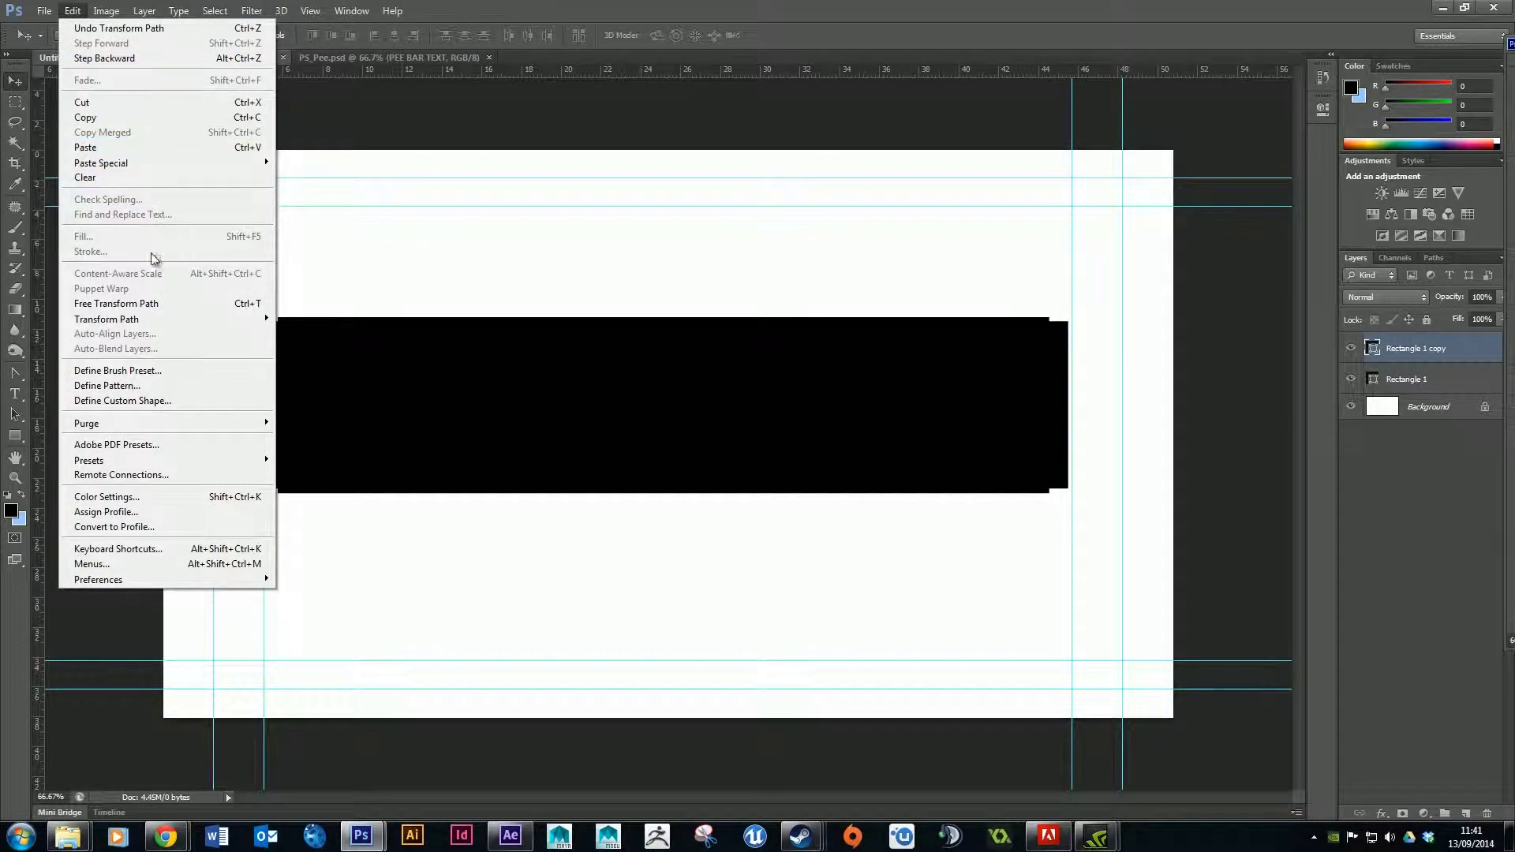
mouse_move(190, 319)
left_click(339, 339)
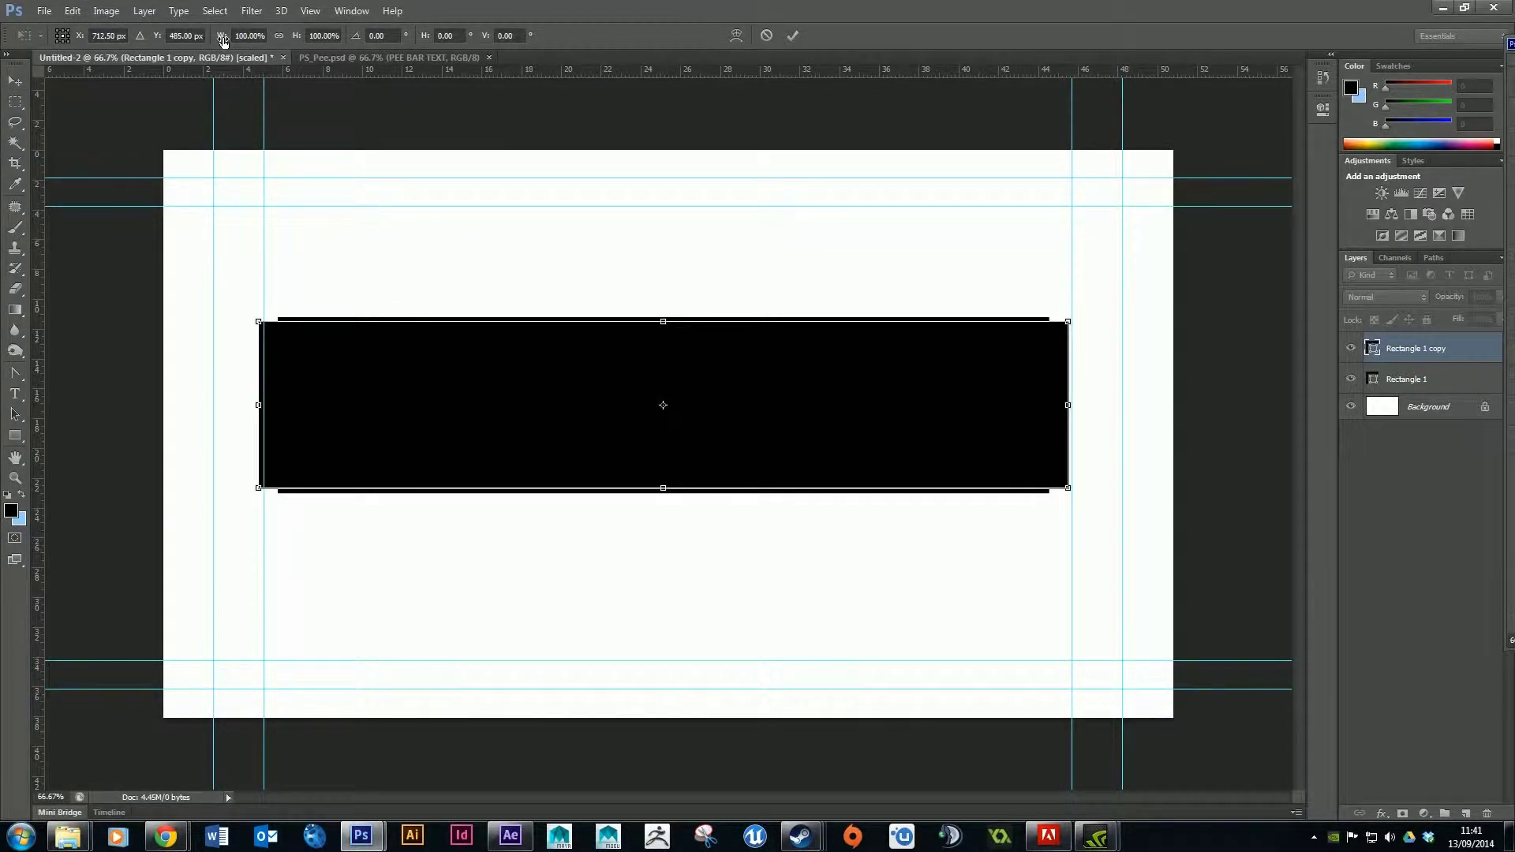
left_click_drag(222, 41, 221, 41)
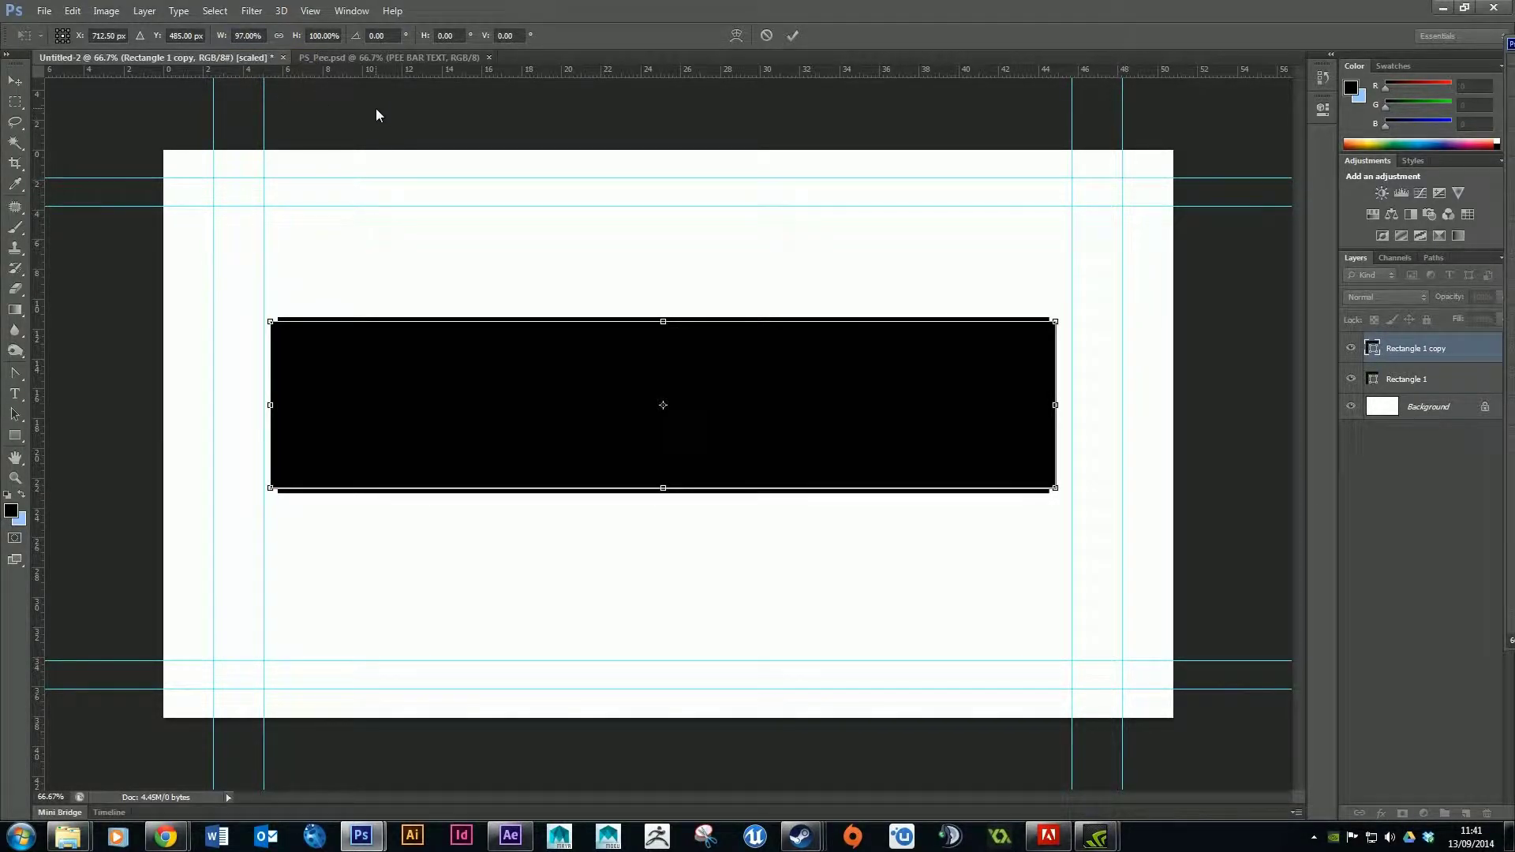
key("Return")
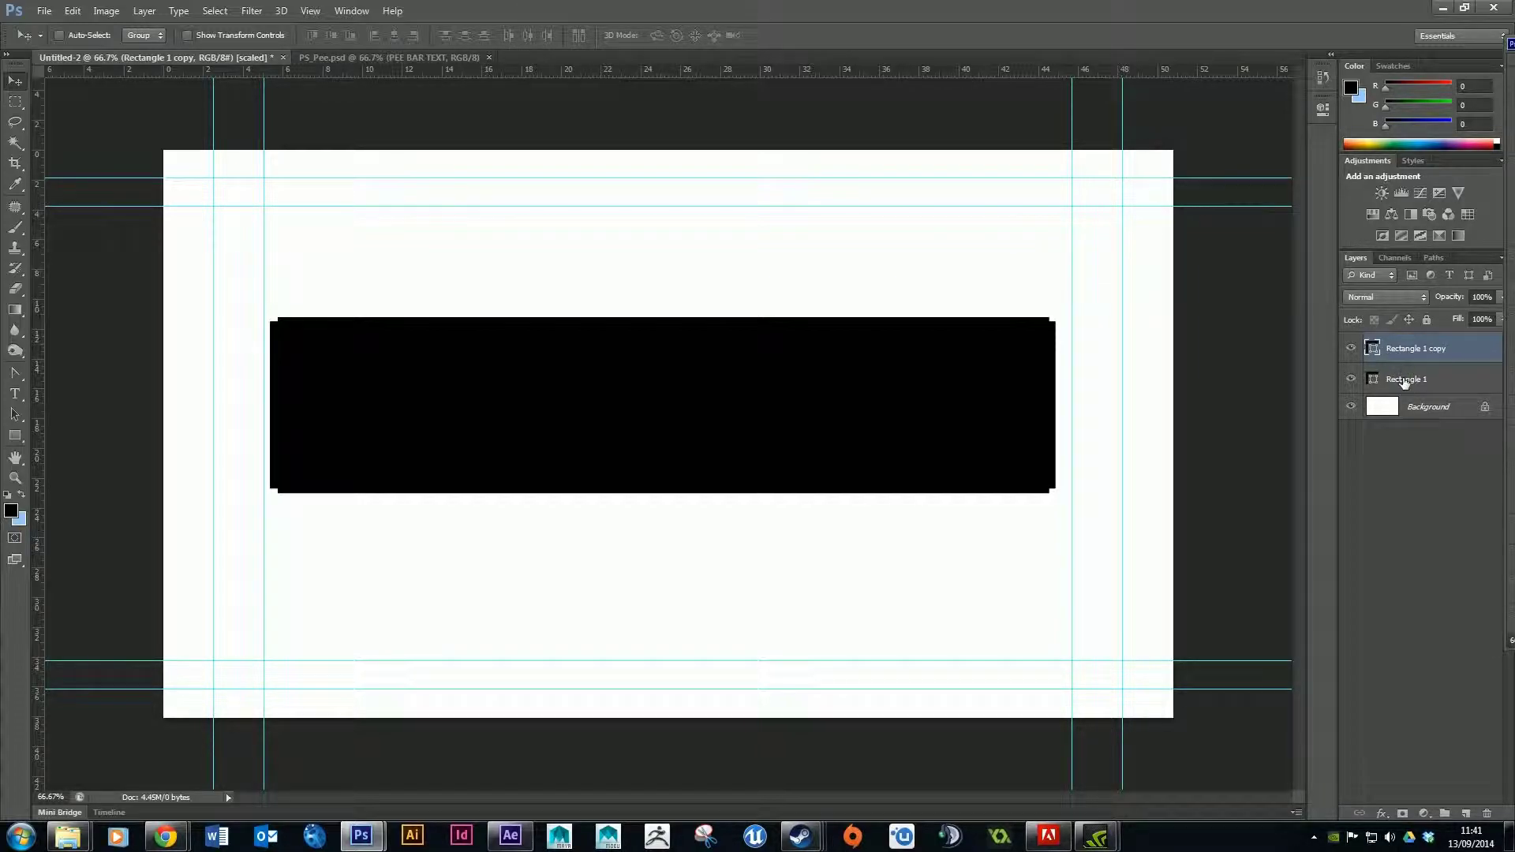
double_click(1442, 350)
left_click(1460, 378)
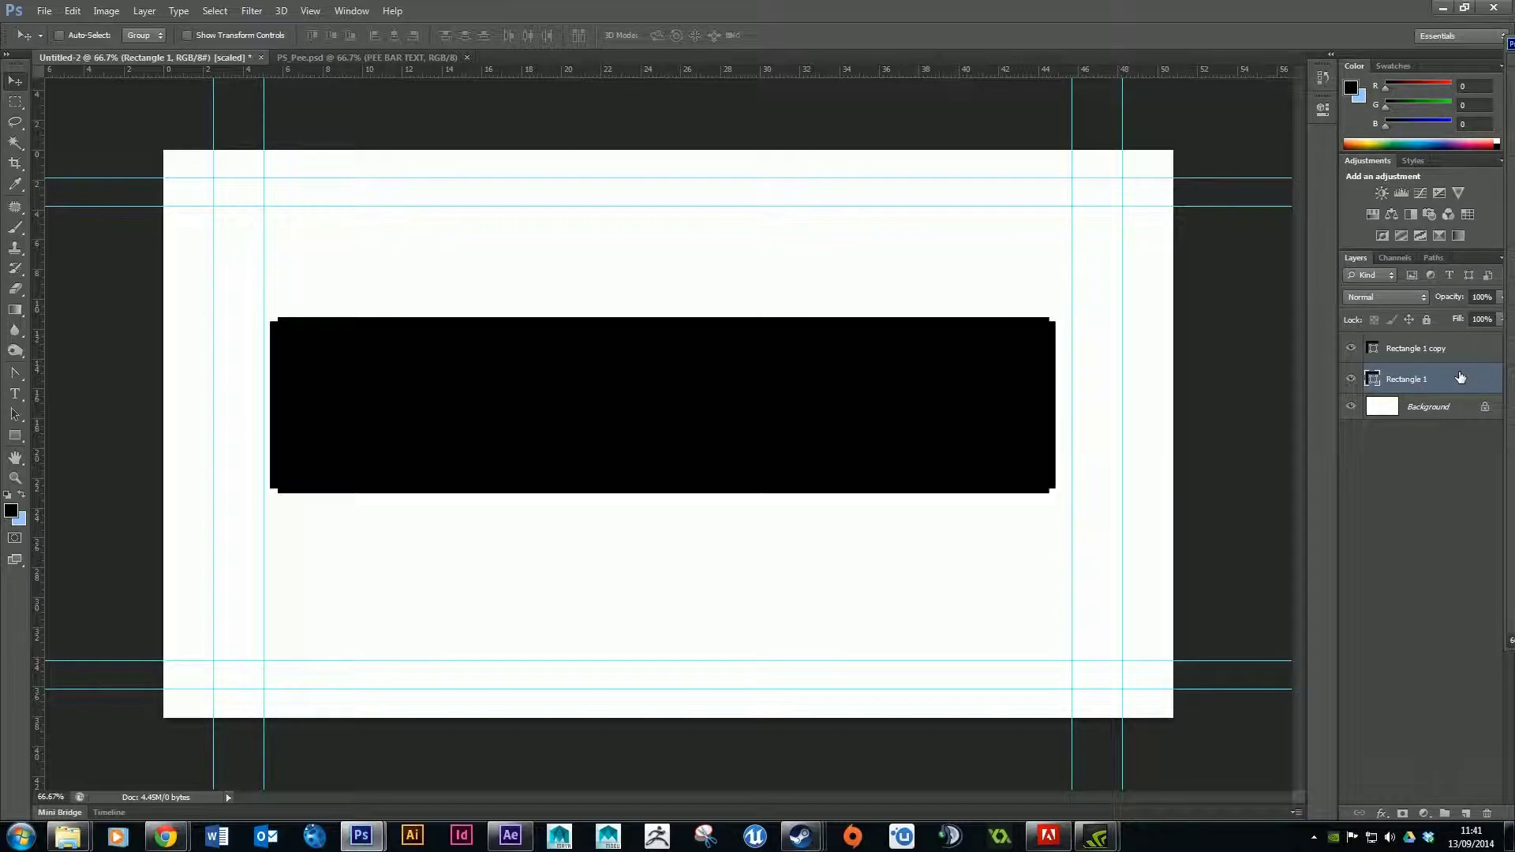
left_click(1464, 350)
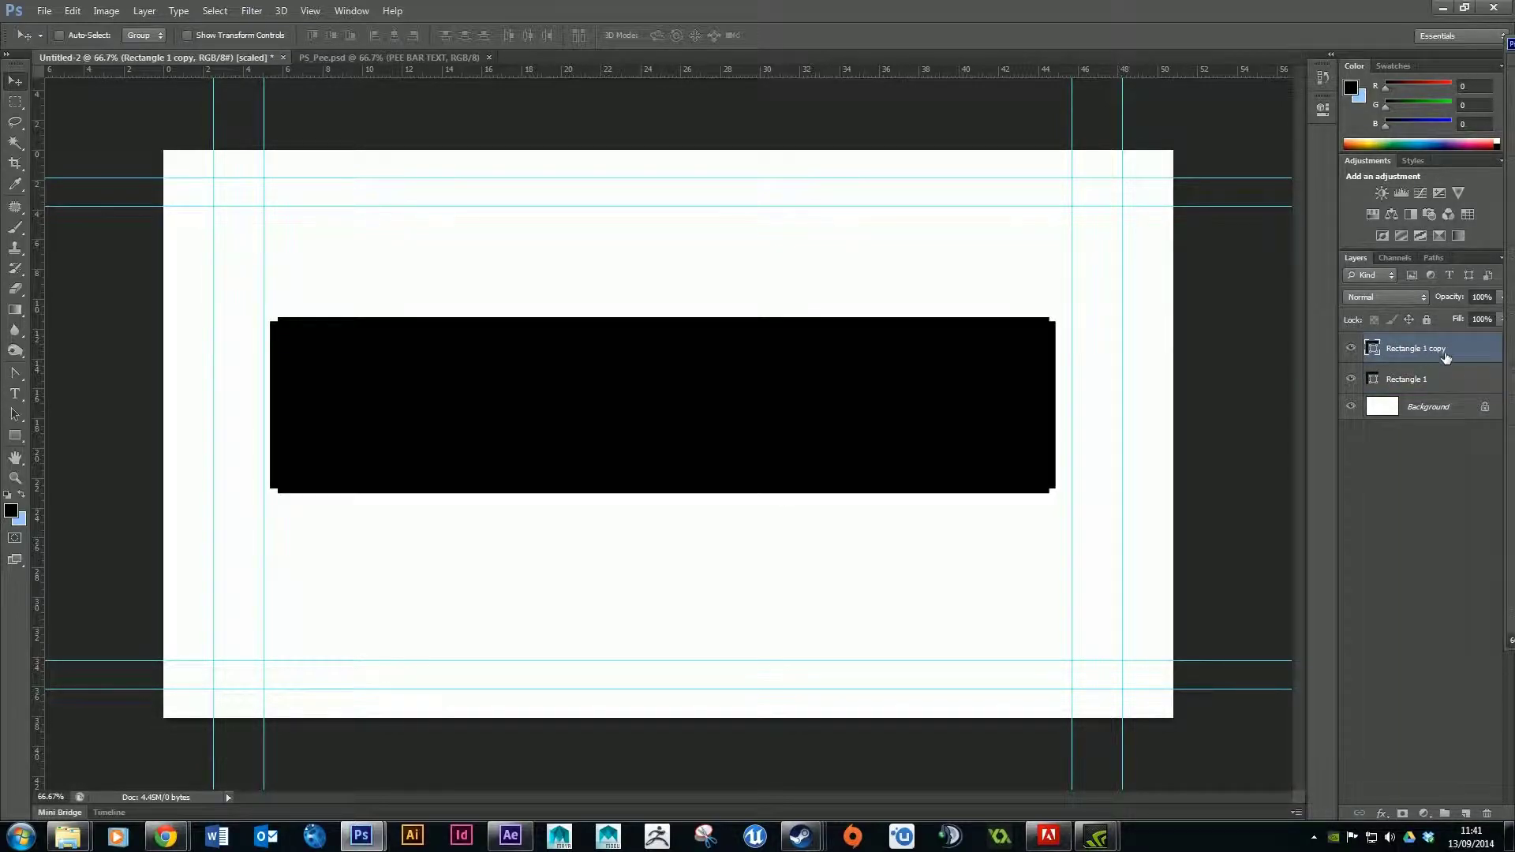
left_click(1429, 381, "shift")
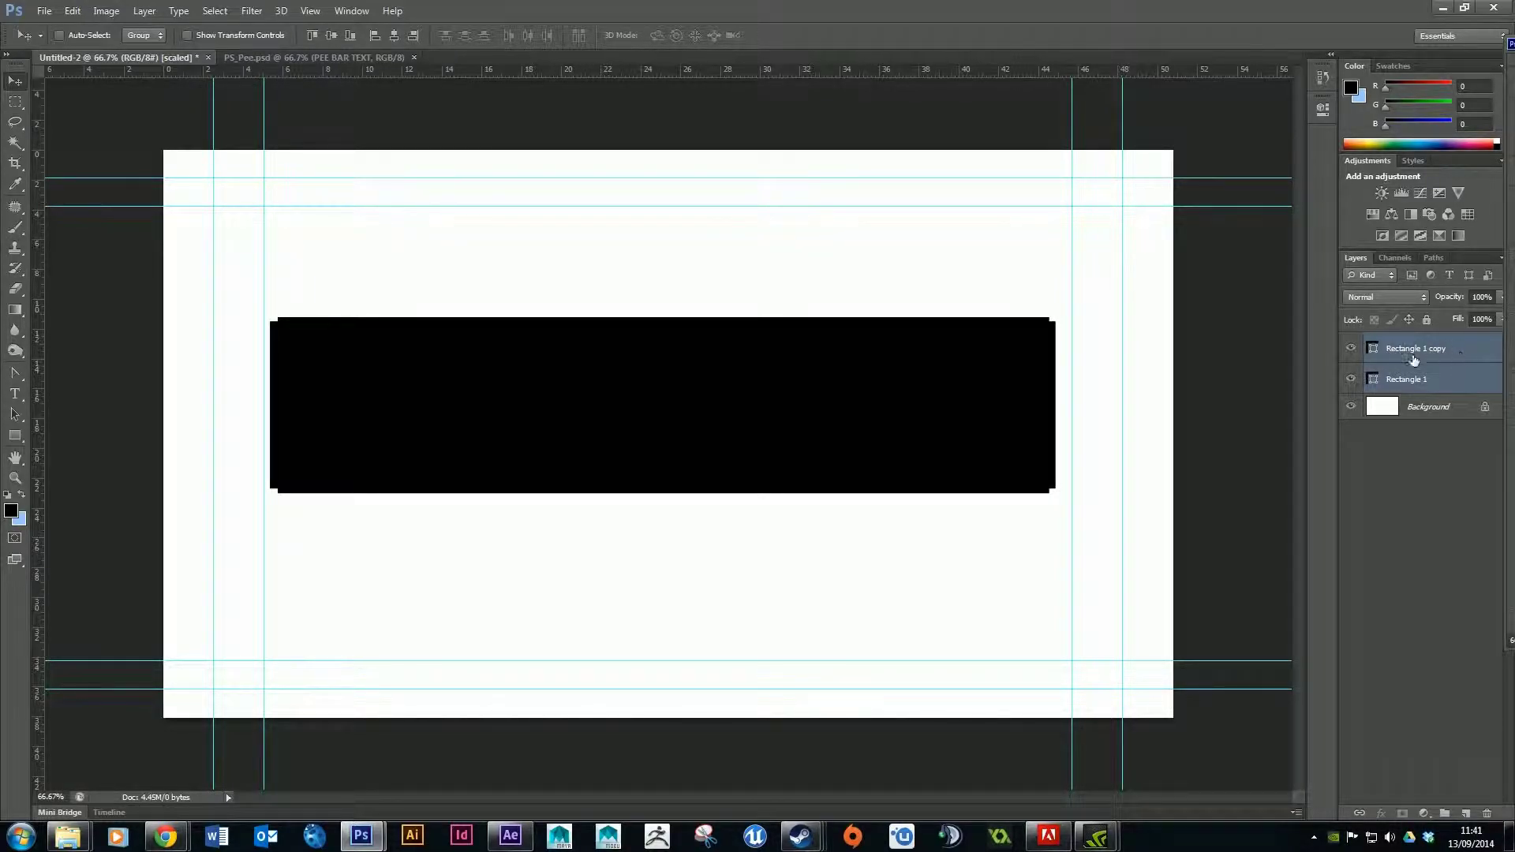
left_click(1466, 377)
left_click(1462, 352)
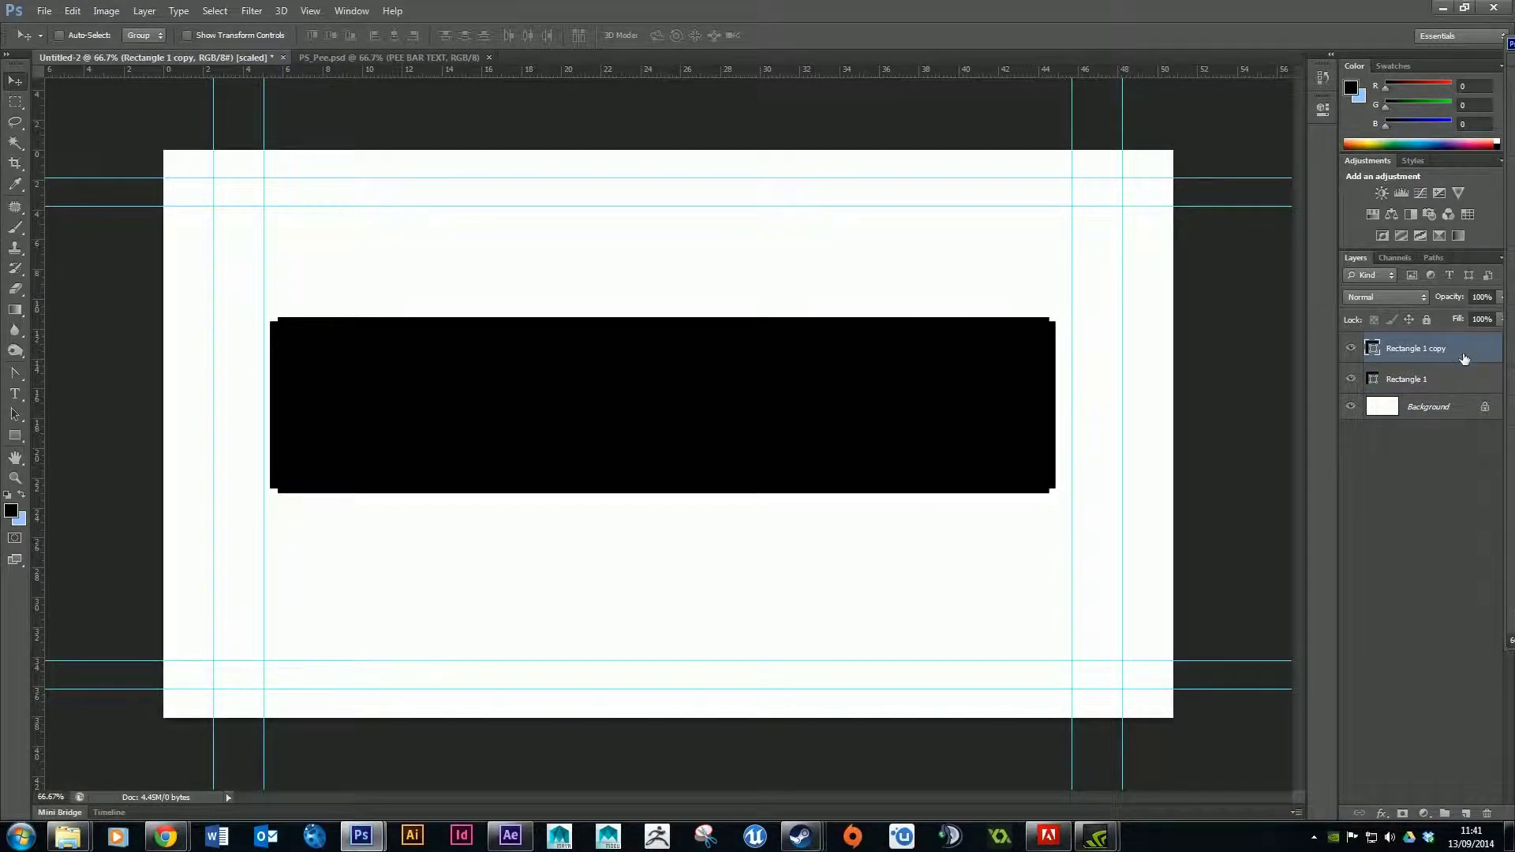
left_click(1453, 380, "shift")
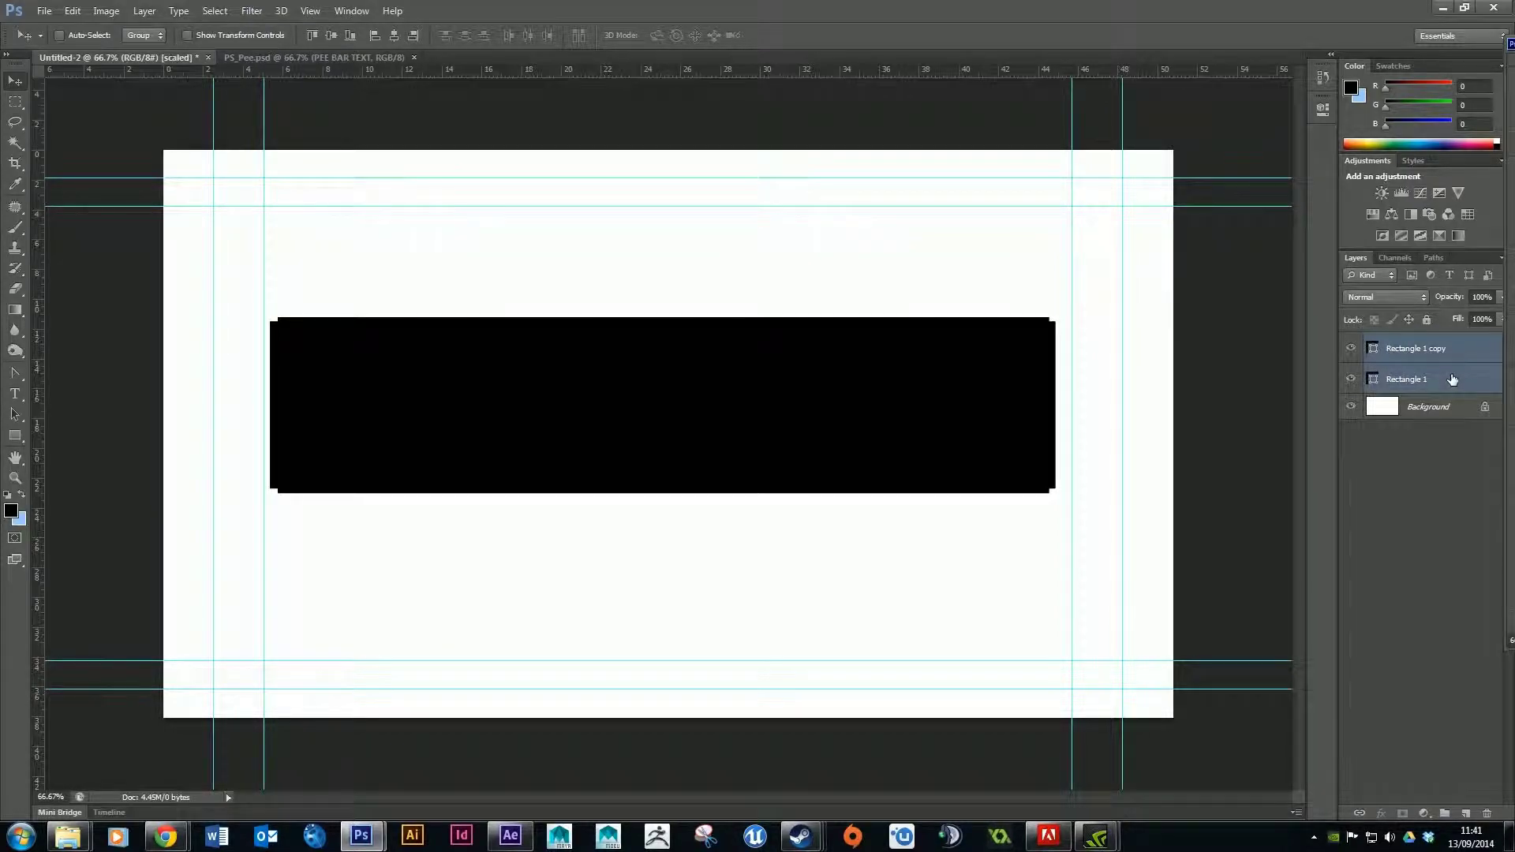
right_click(1421, 359)
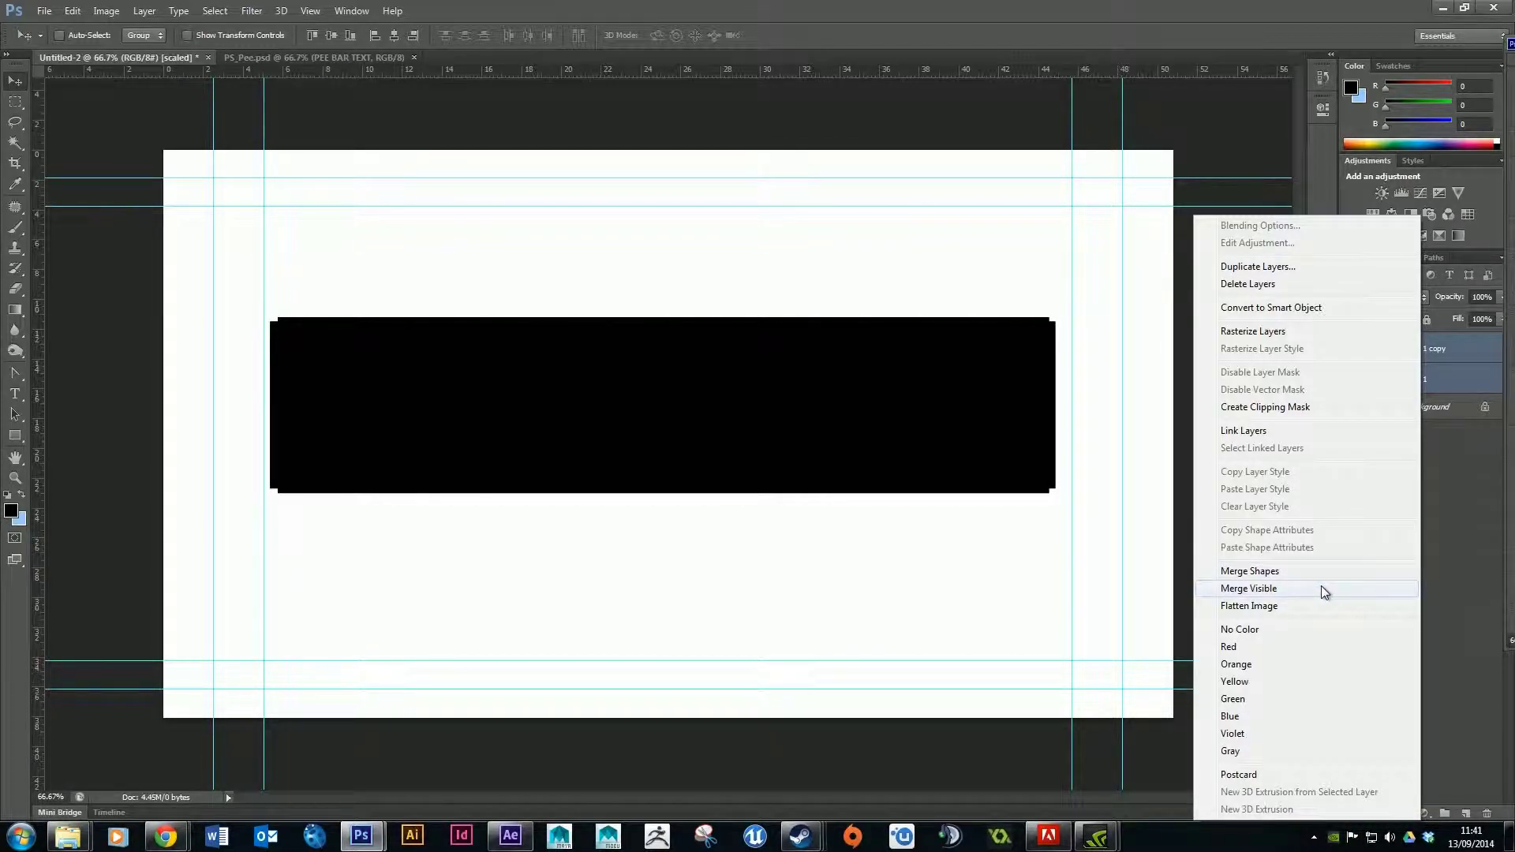
left_click(1449, 509)
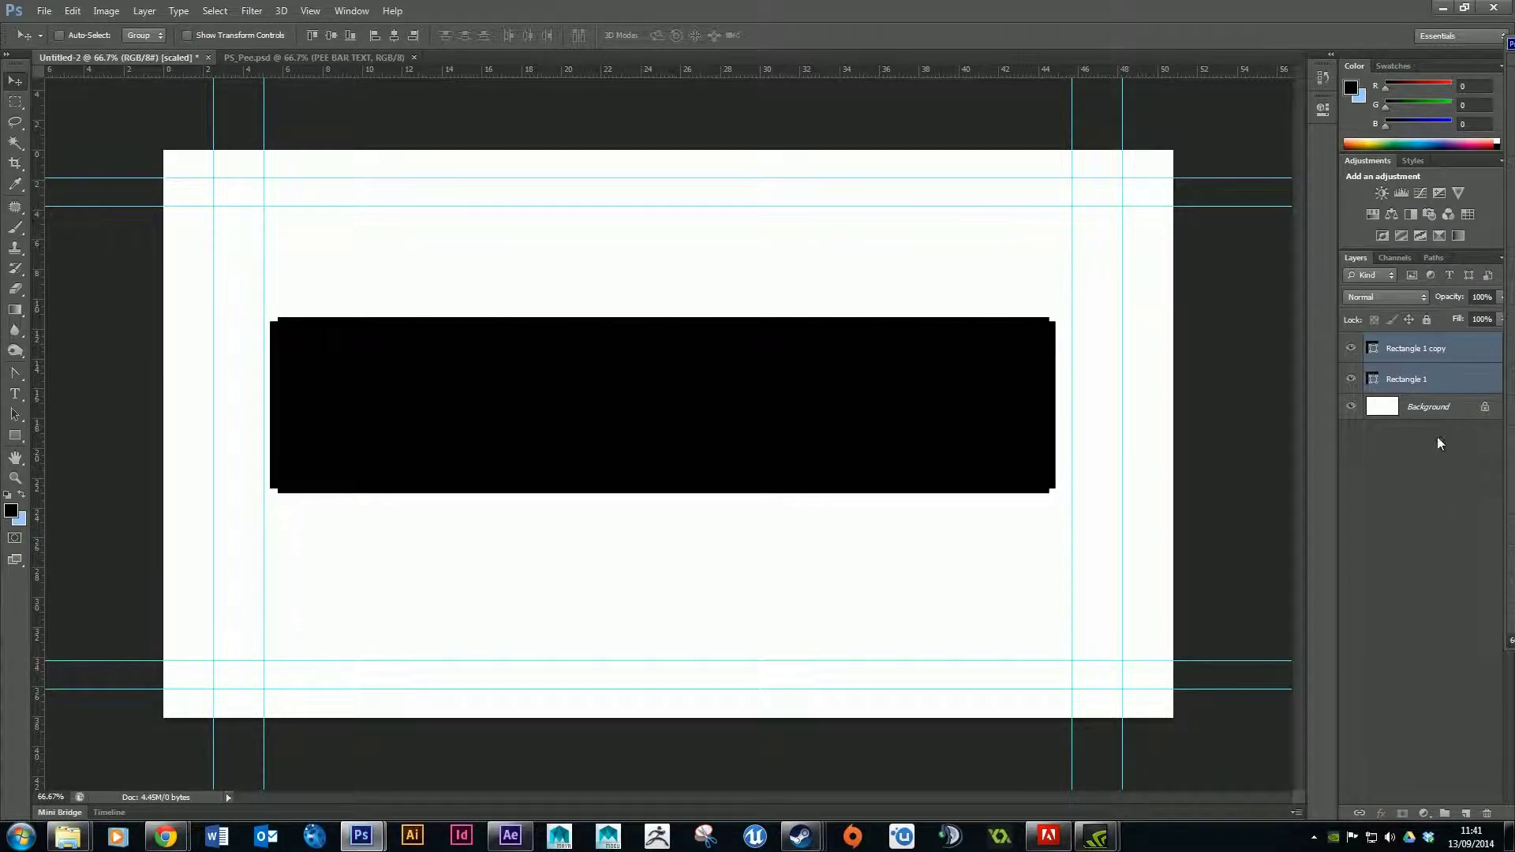
Try merging the Rectangle 1 copy and Rectangle 1 layers, undo the merge, and clear the layer selection
left_click(1423, 350)
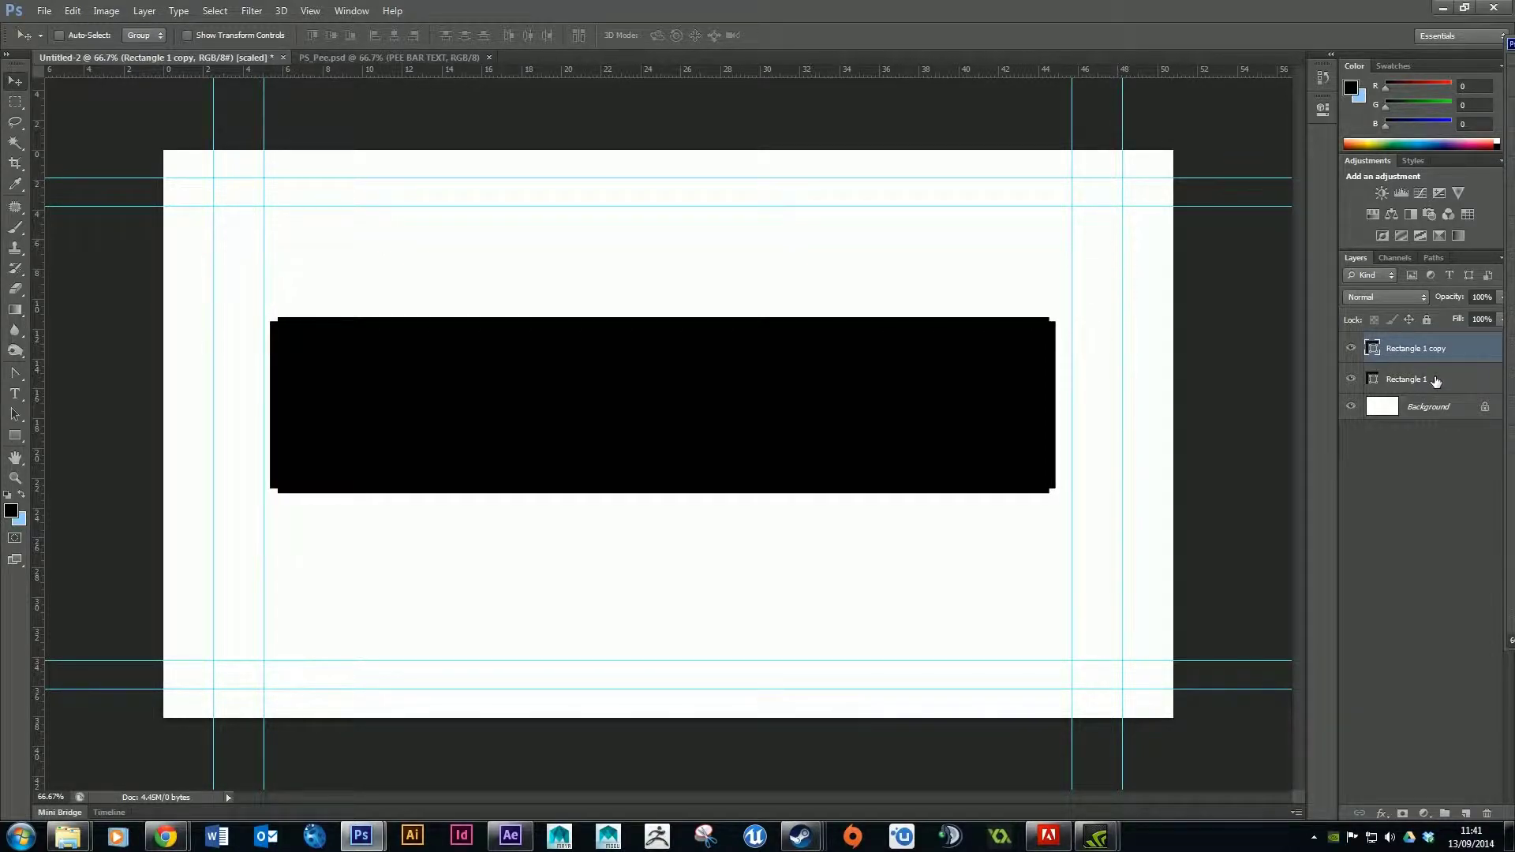
left_click(1433, 380, "shift")
key("ctrl+e")
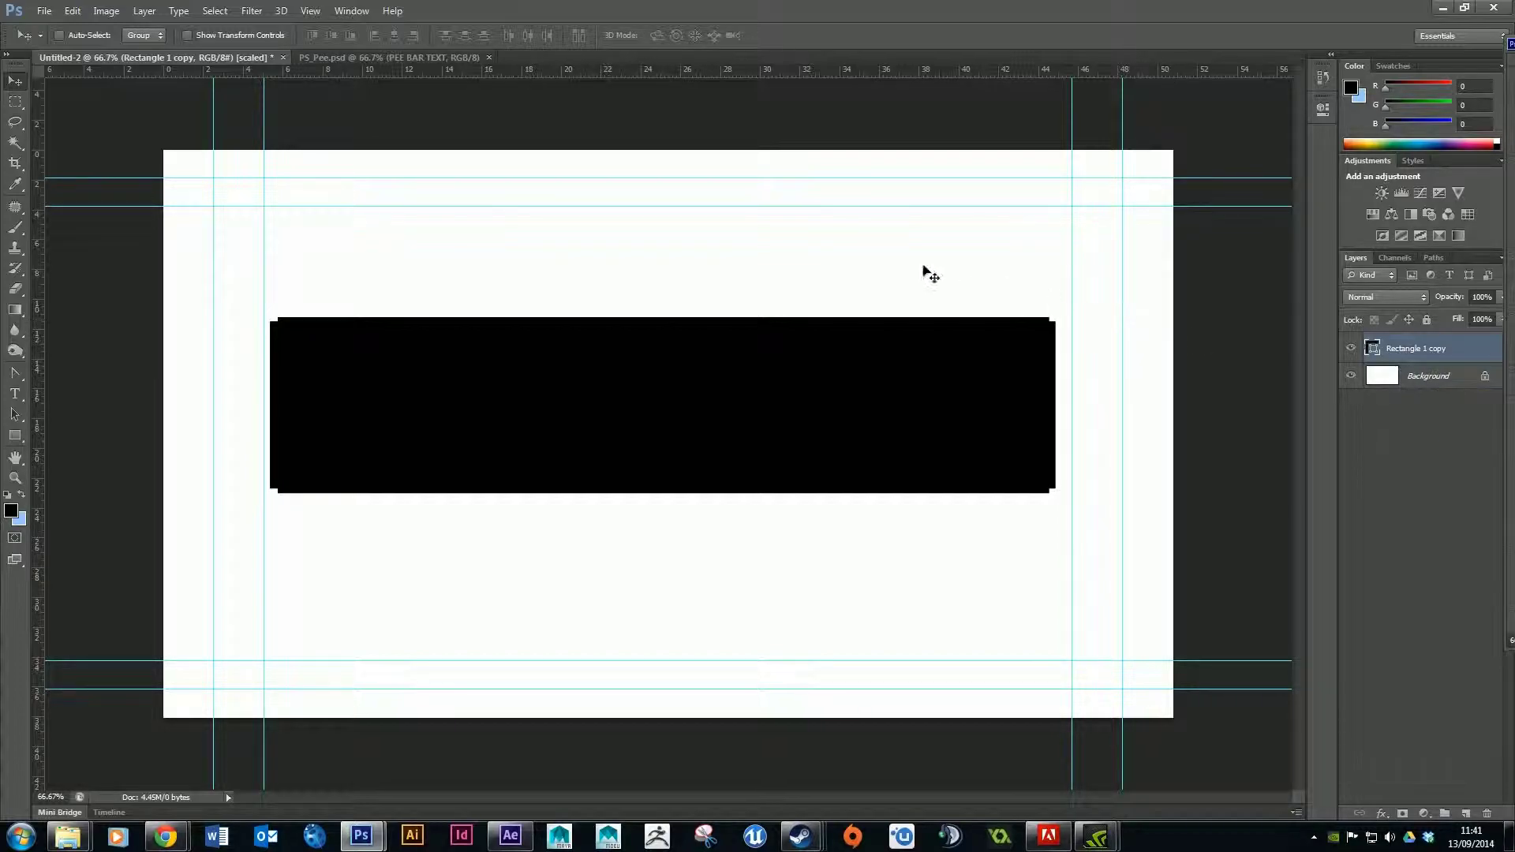
left_click(72, 11)
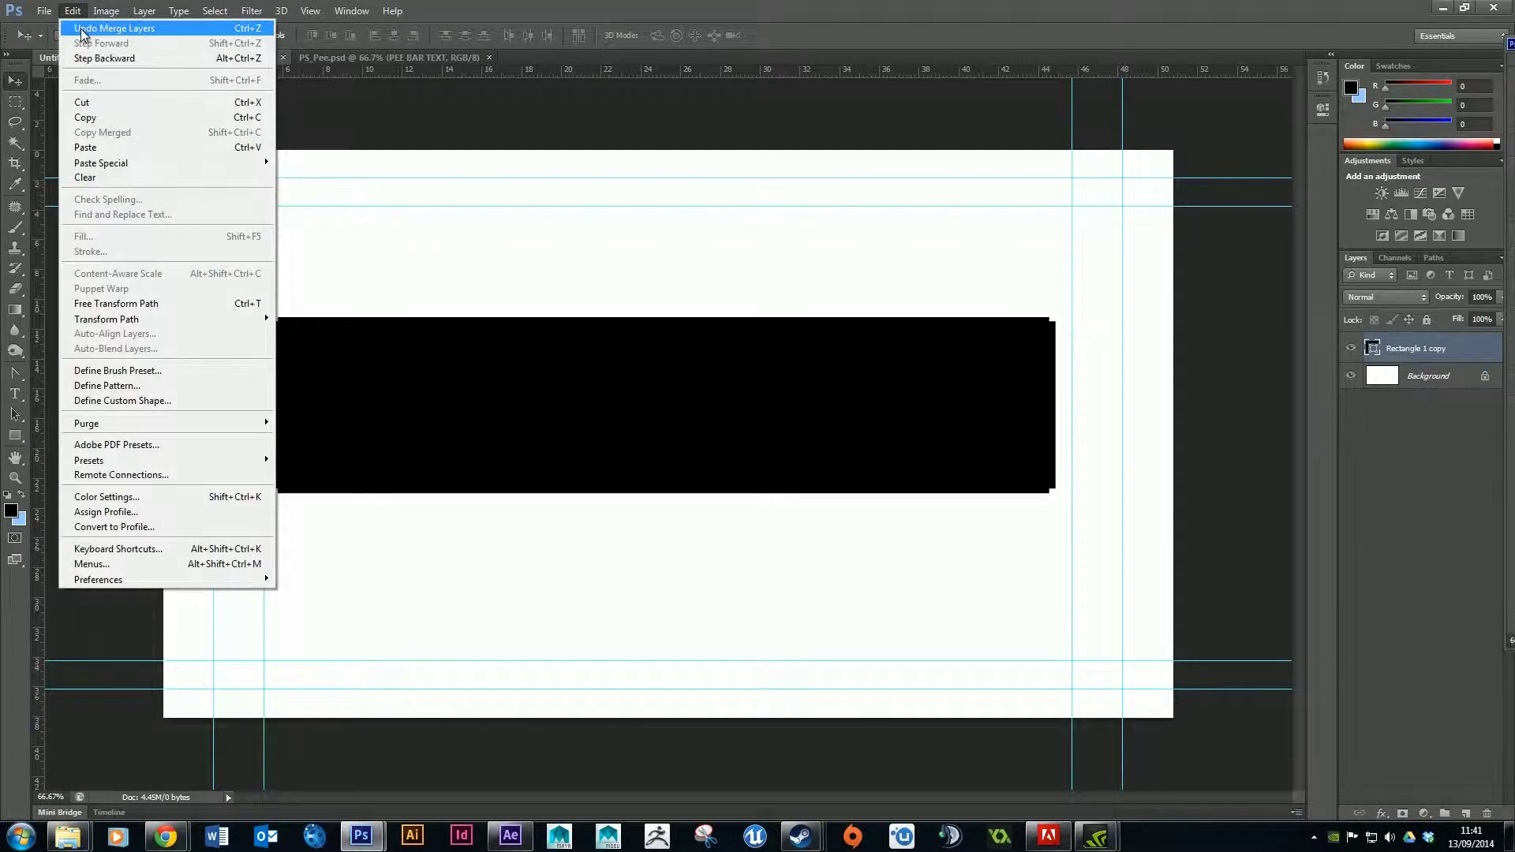
left_click(89, 30)
left_click(1411, 461)
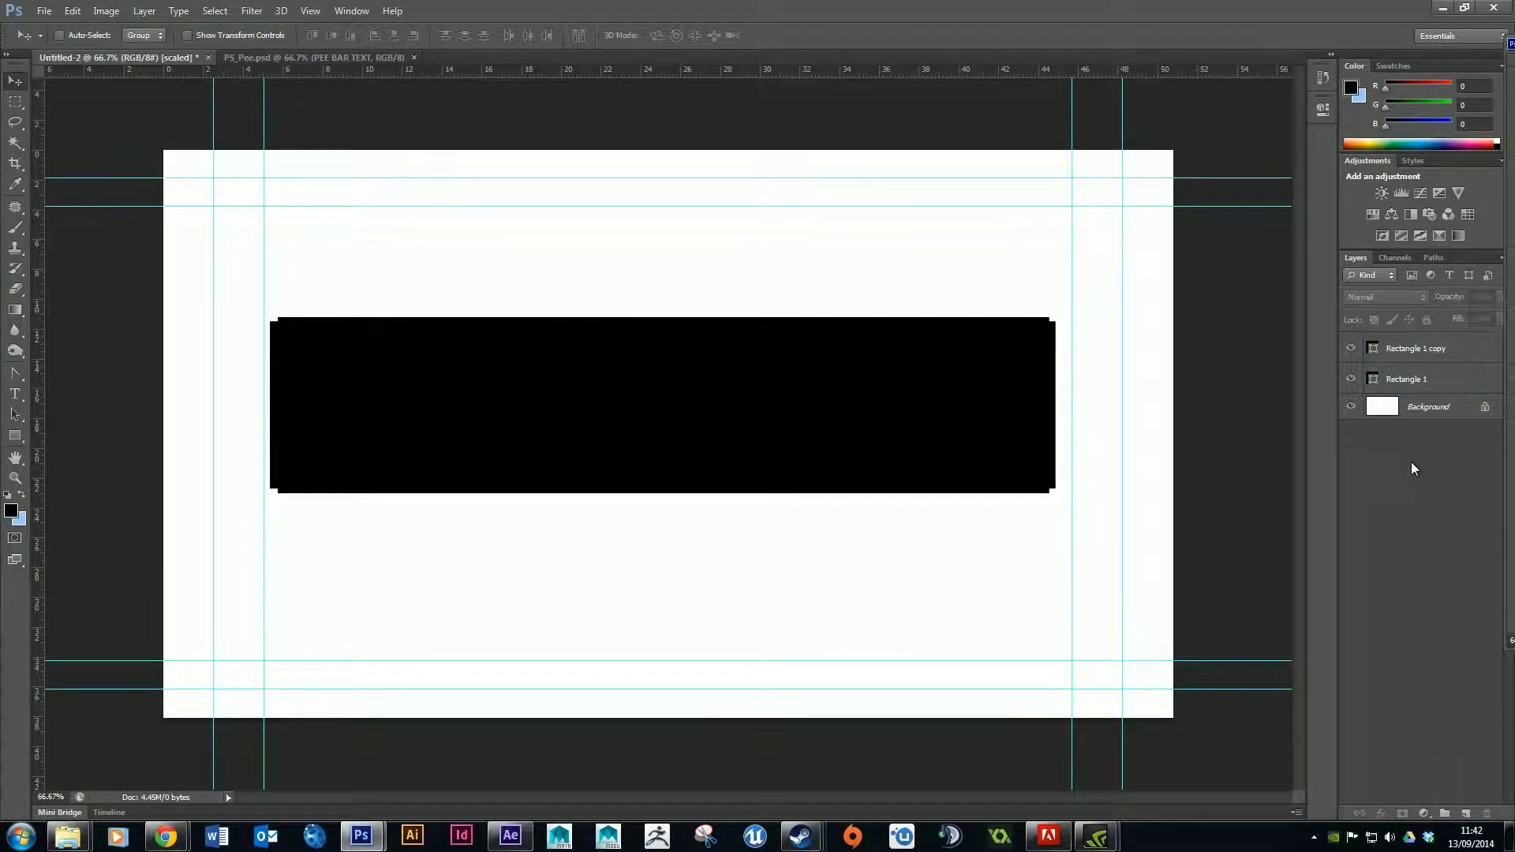
left_click(1418, 355)
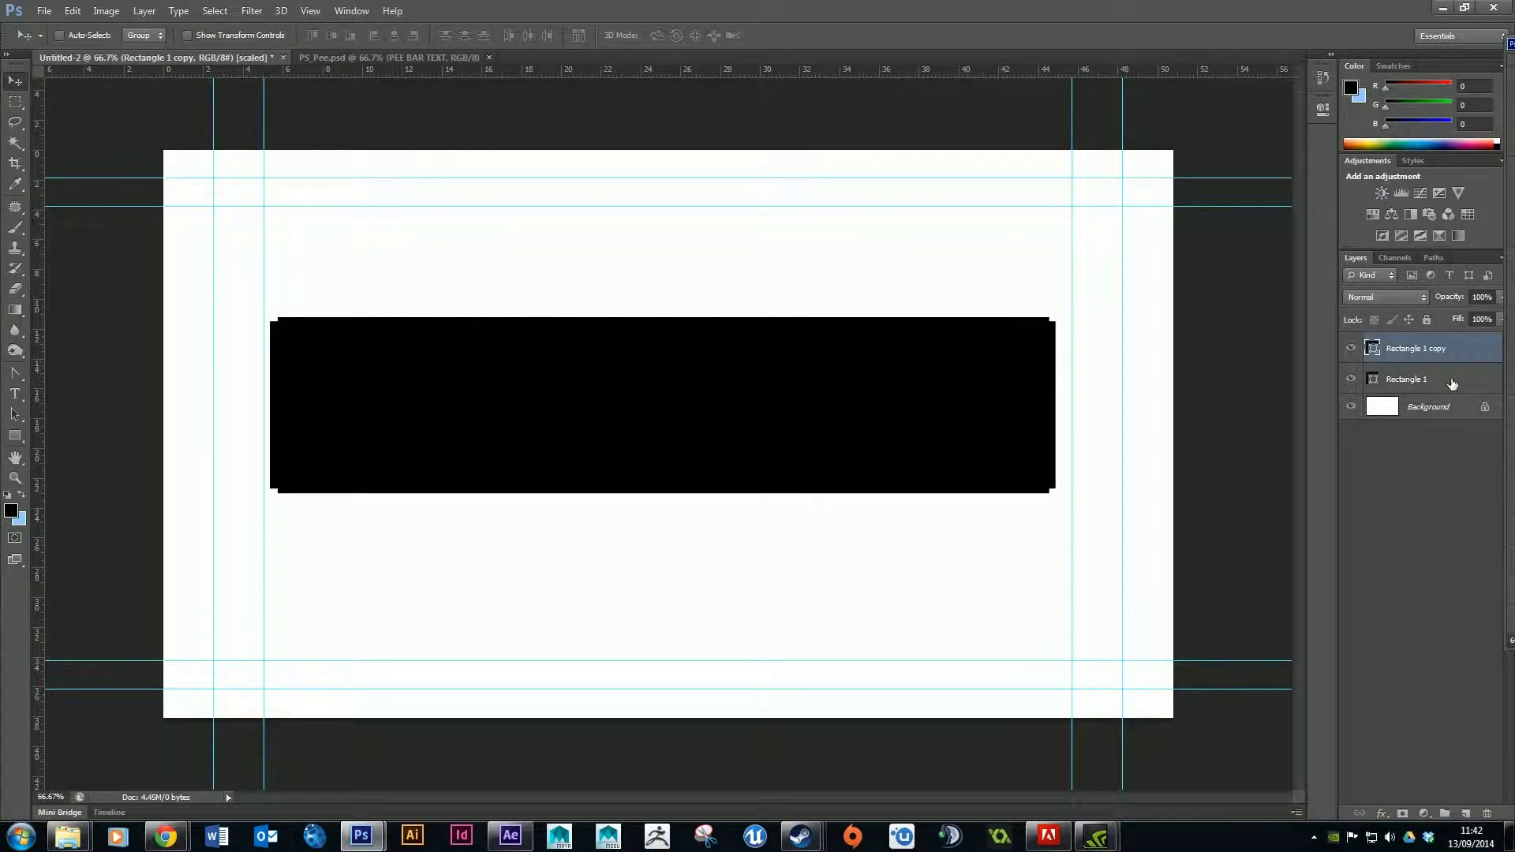
left_click(1452, 383, "ctrl")
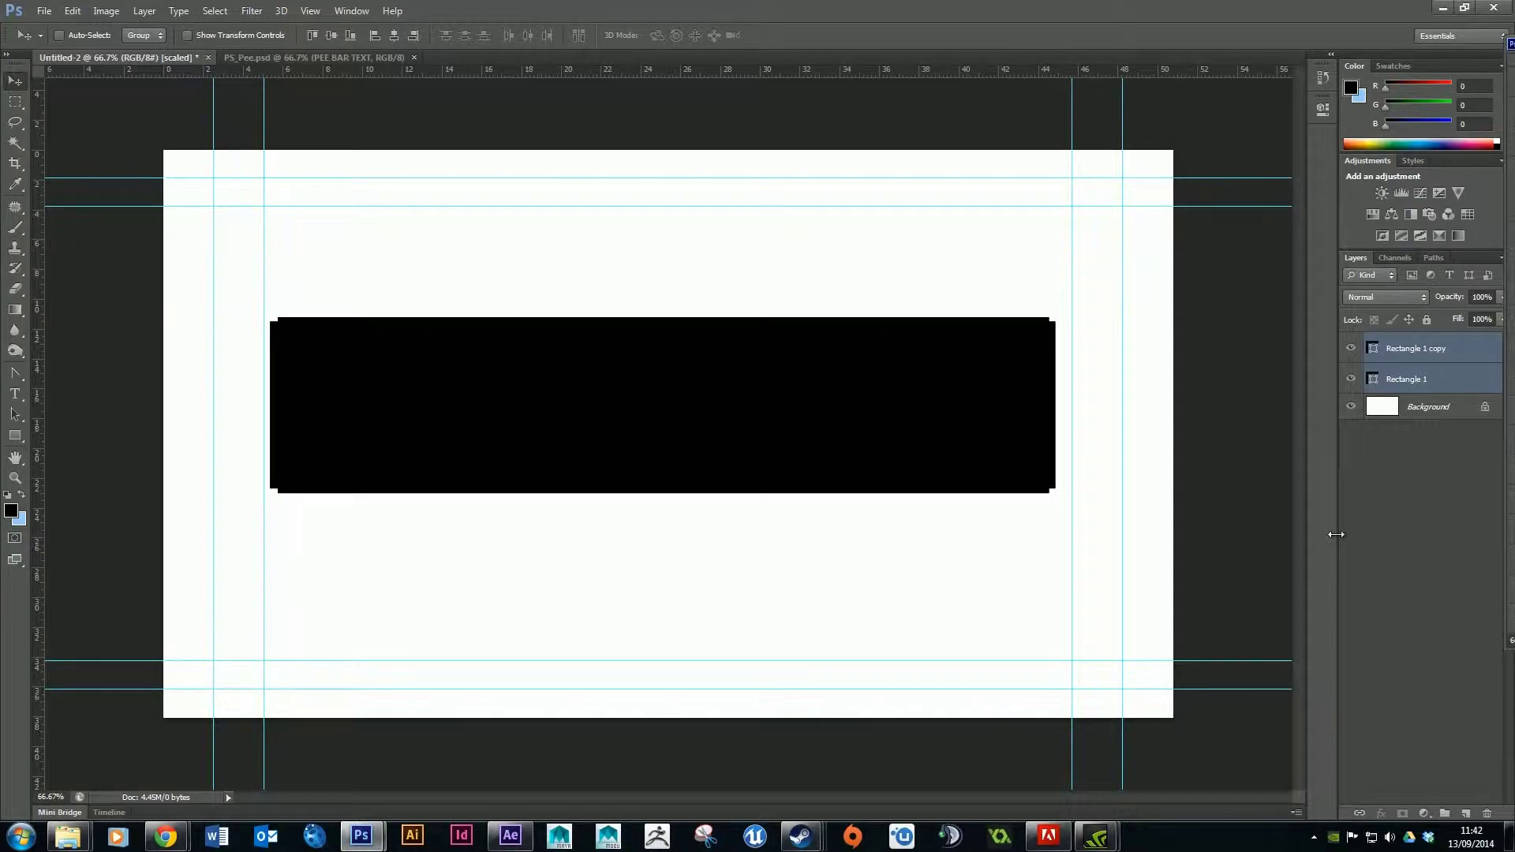
key("ctrl+e")
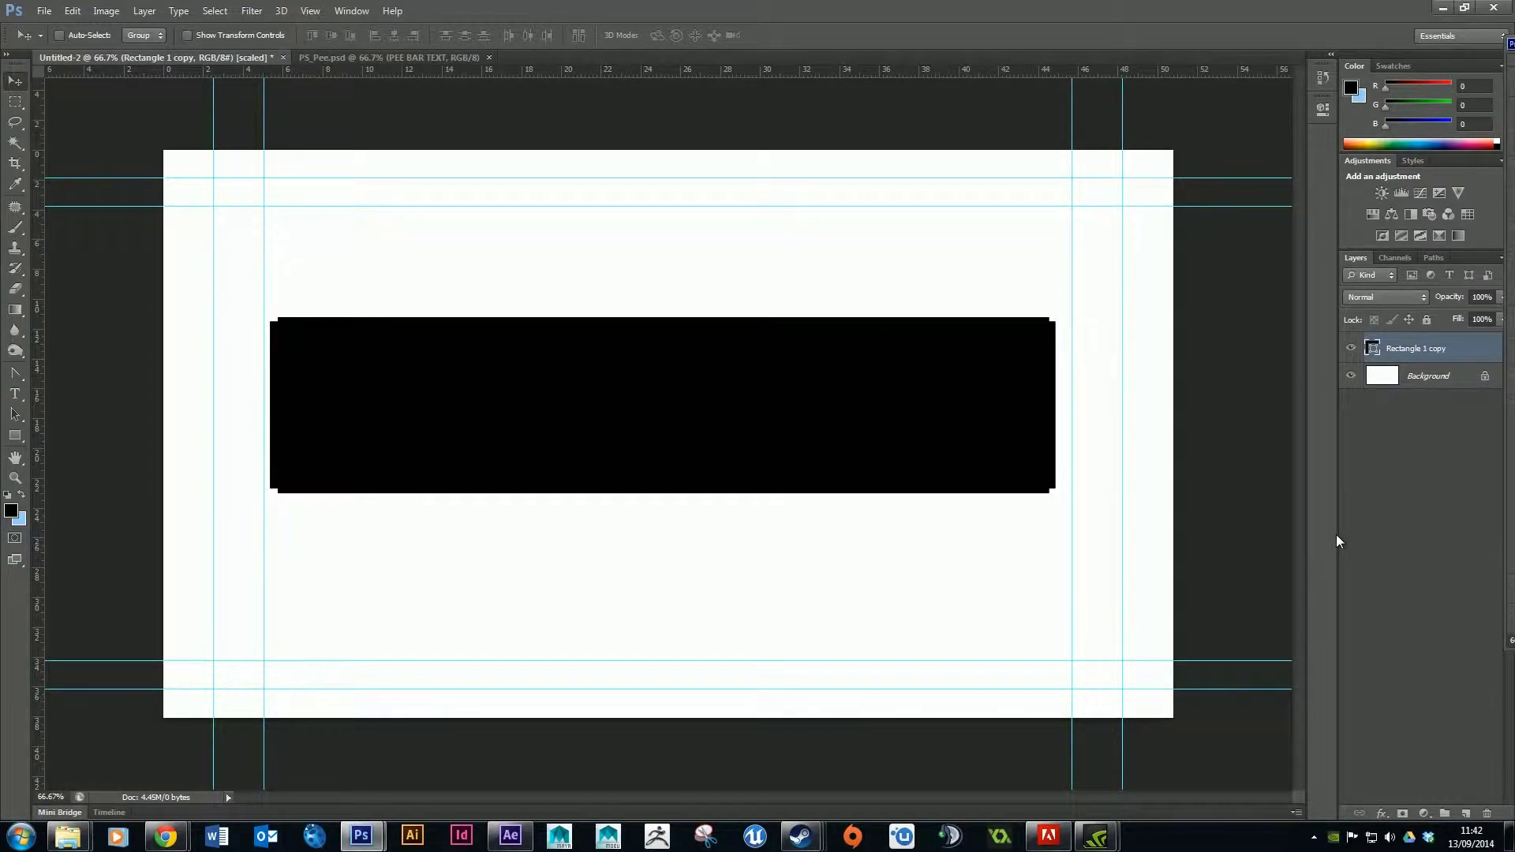
key("ctrl+z")
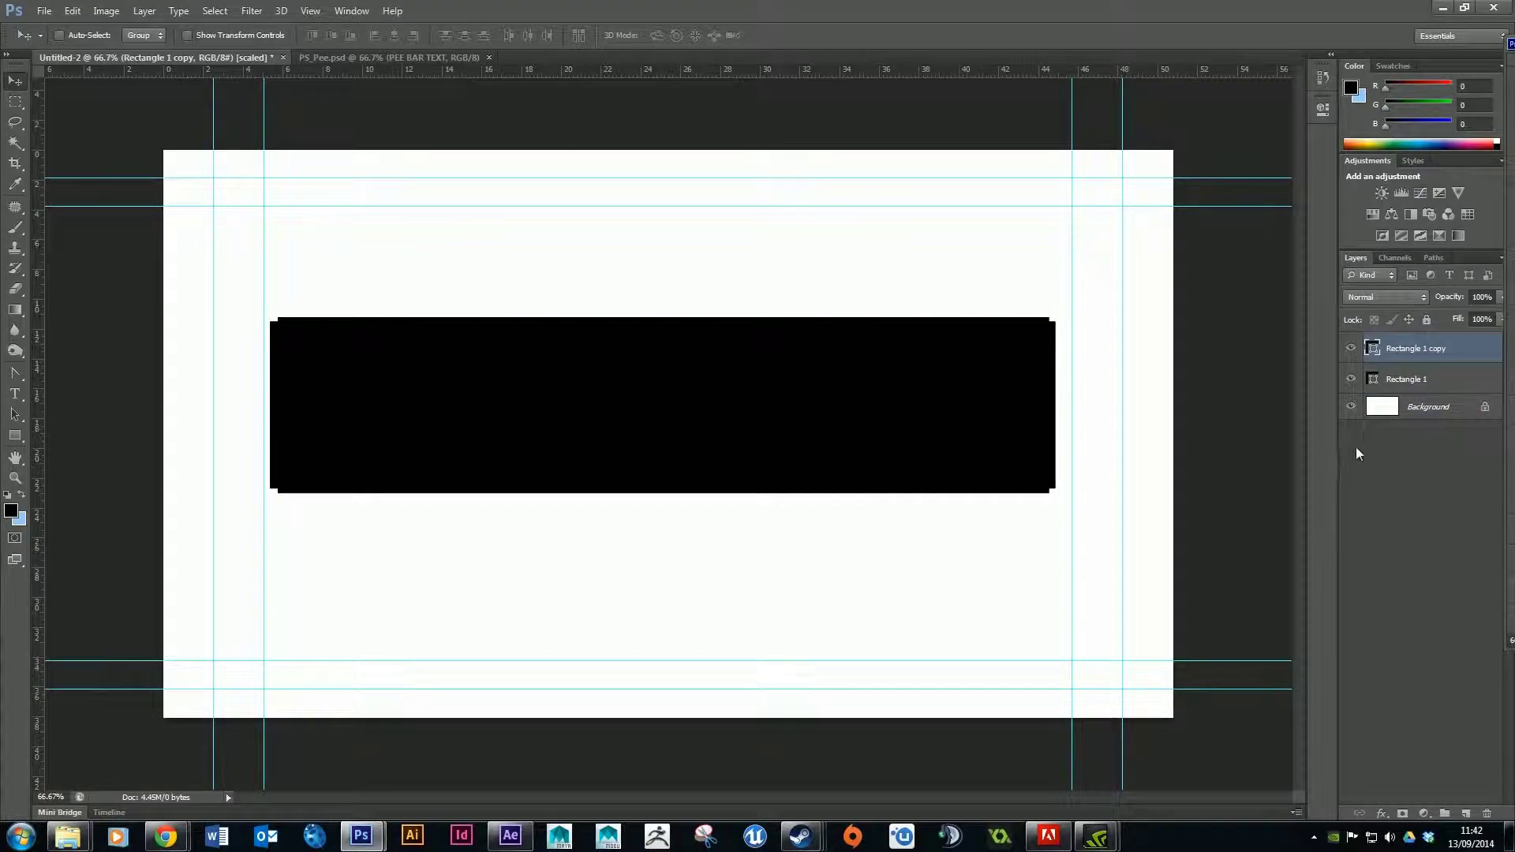
Merge the Rectangle 1 copy and Rectangle 1 shapes into one layer and check the result by toggling its visibility
left_click(1450, 371, "shift")
right_click(1442, 348)
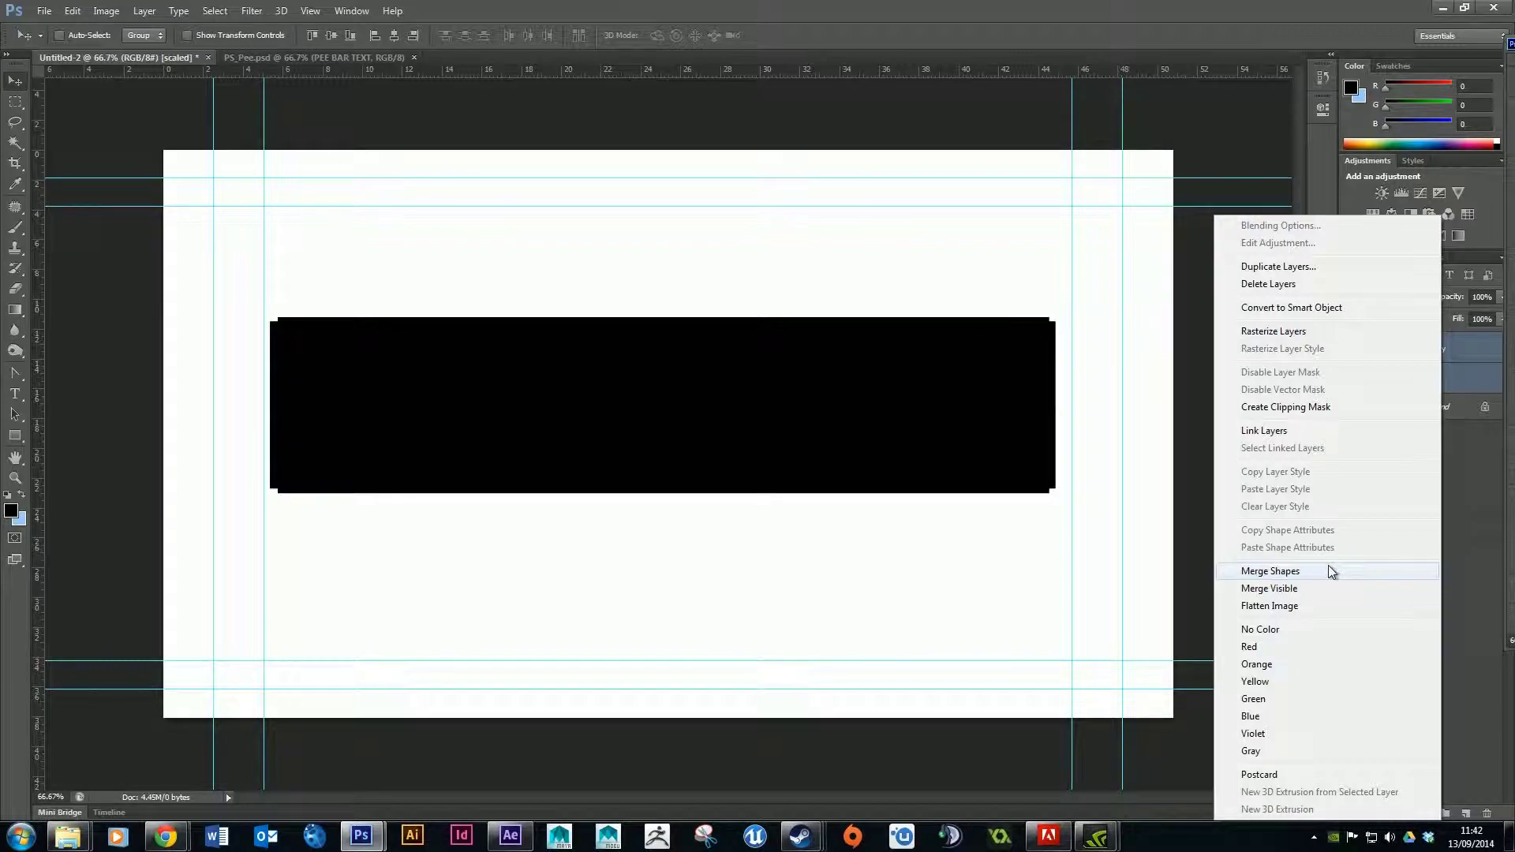
left_click(1328, 570)
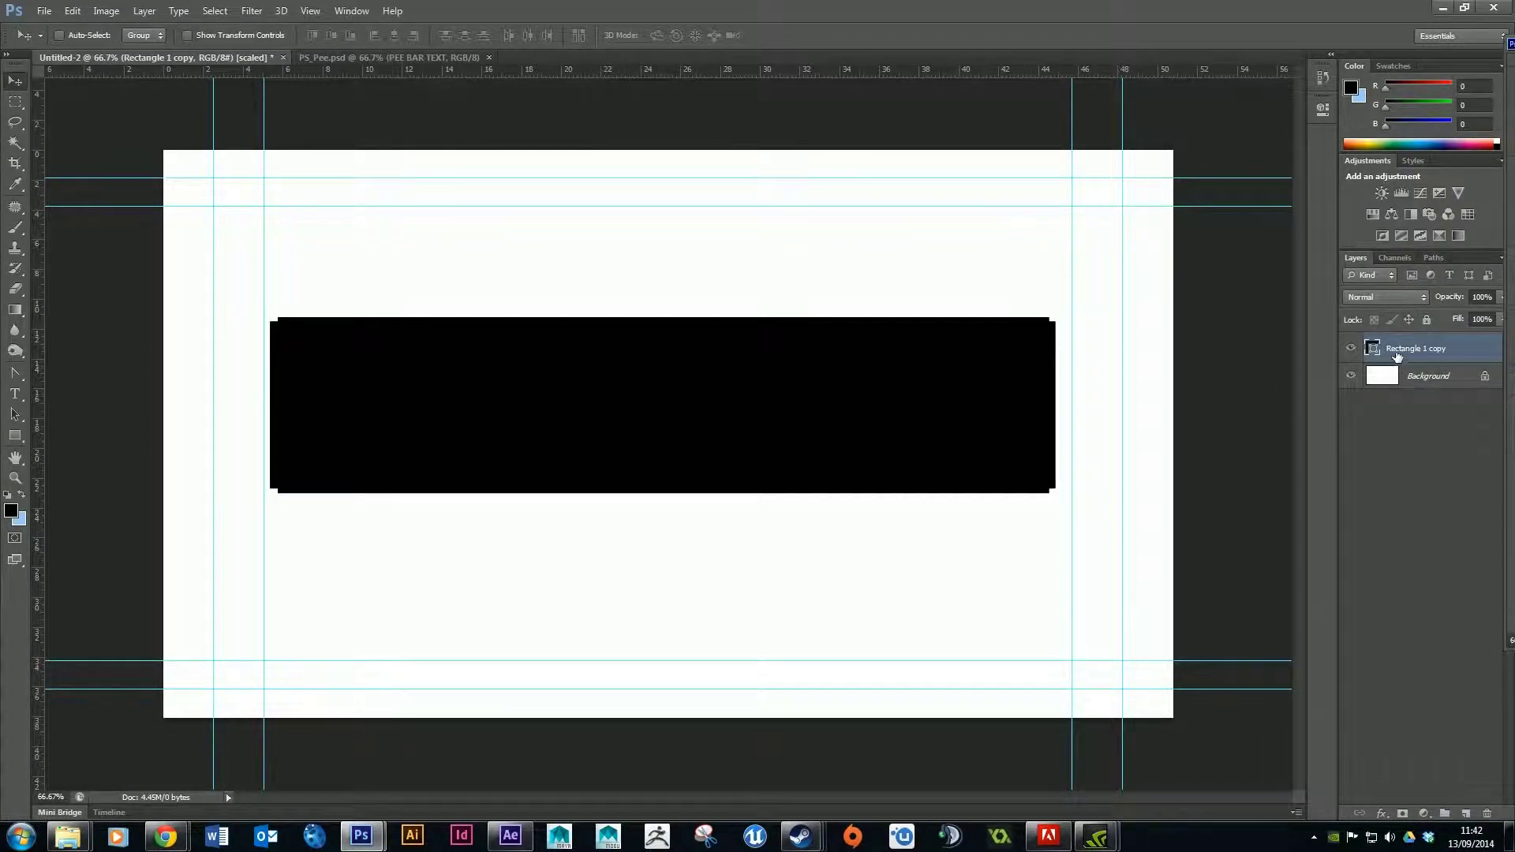
left_click(1351, 348)
left_click(1351, 348)
left_click(1350, 349)
left_click(1350, 350)
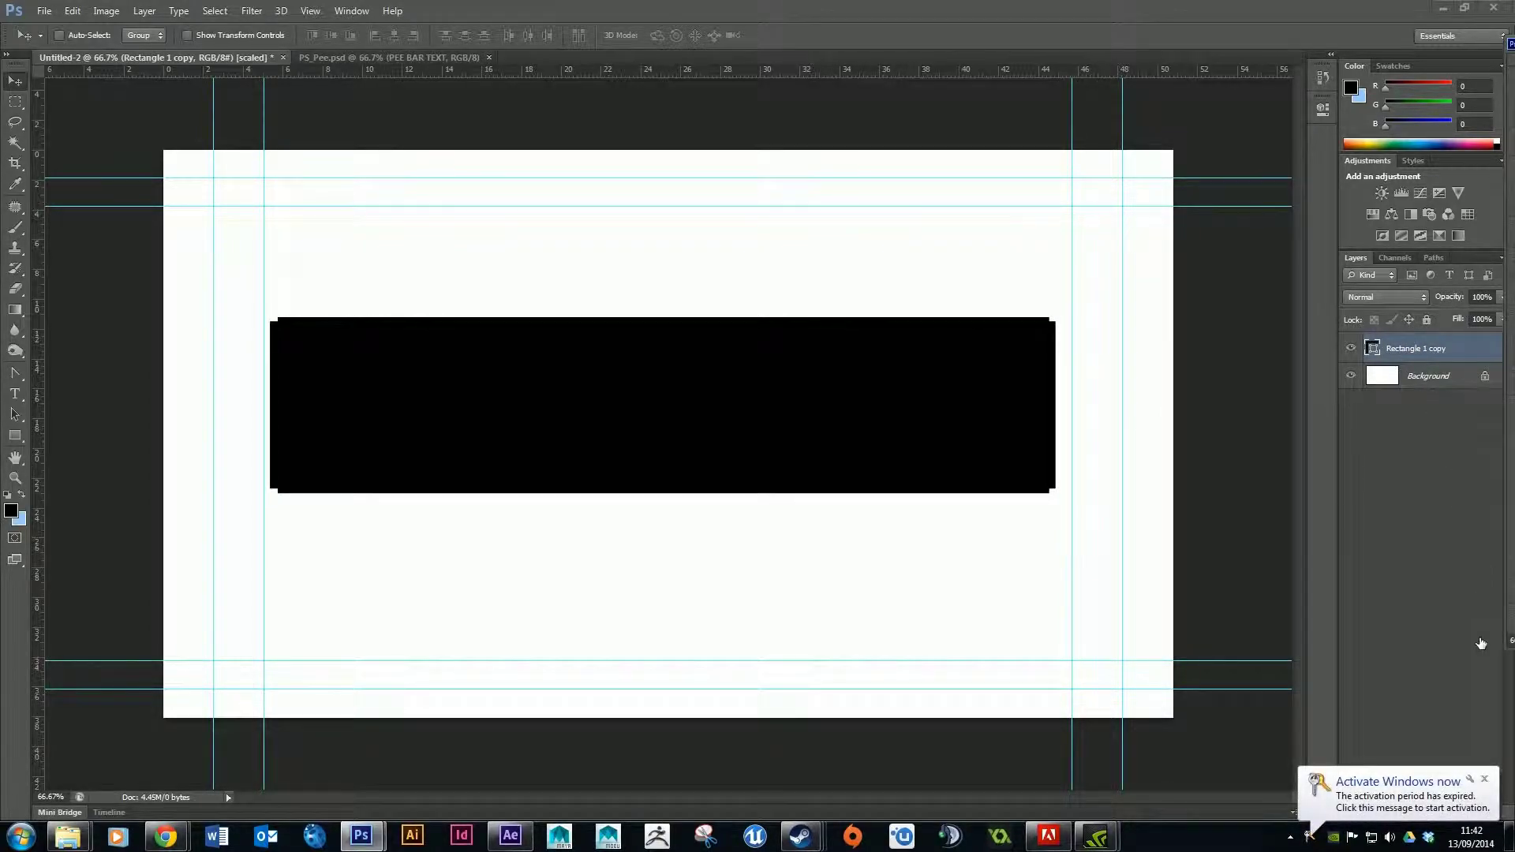
left_click(1486, 779)
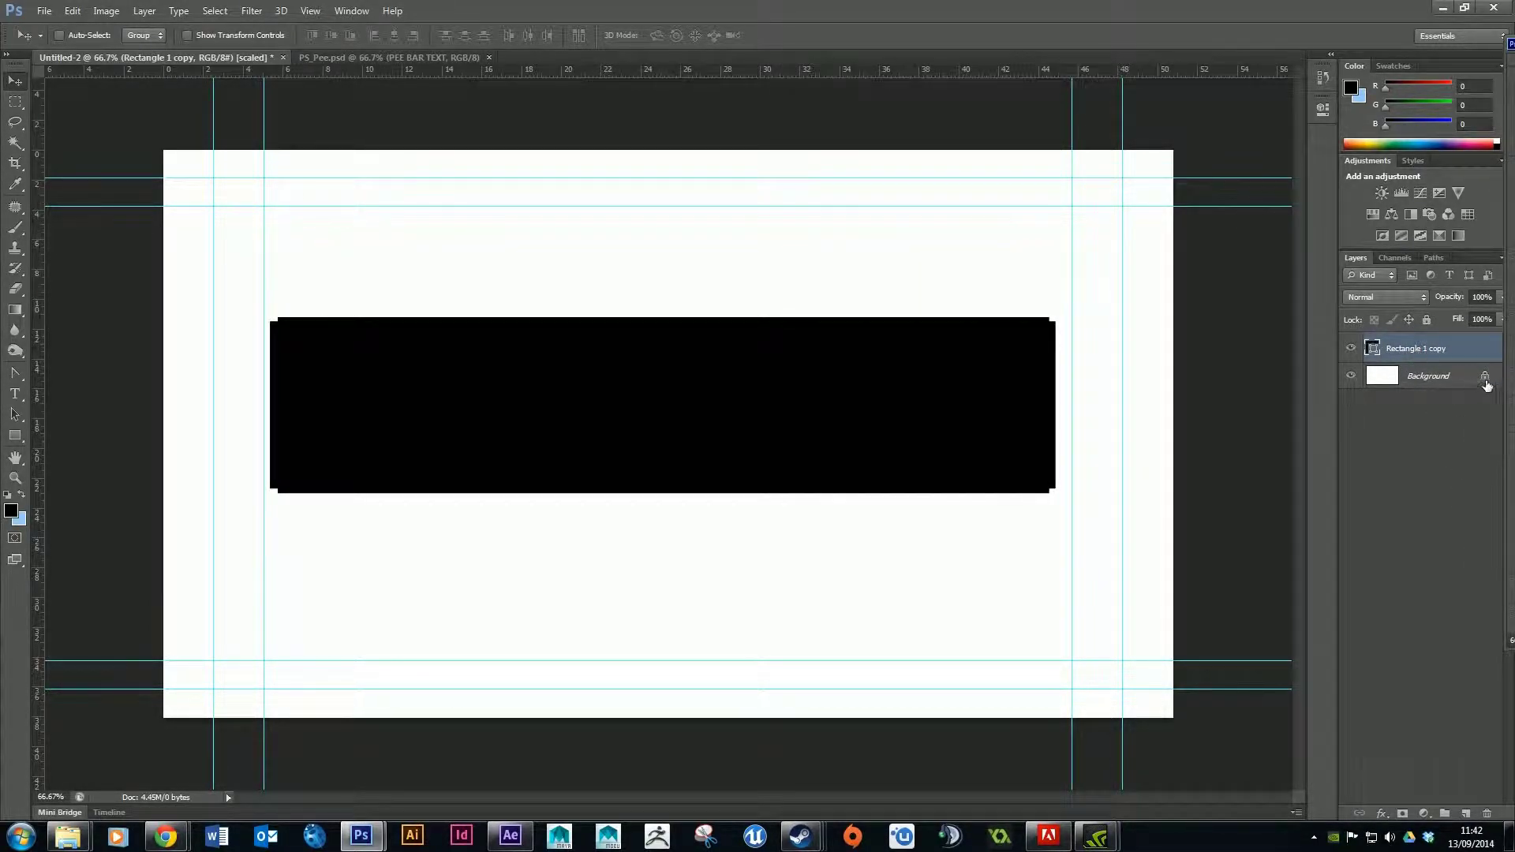
Rename the merged shape layer as Black Box and clear the layer selection
double_click(1400, 350)
key("BackSpace")
type("Black")
type(" Ou")
type("Box")
key("Return")
left_click(1441, 410)
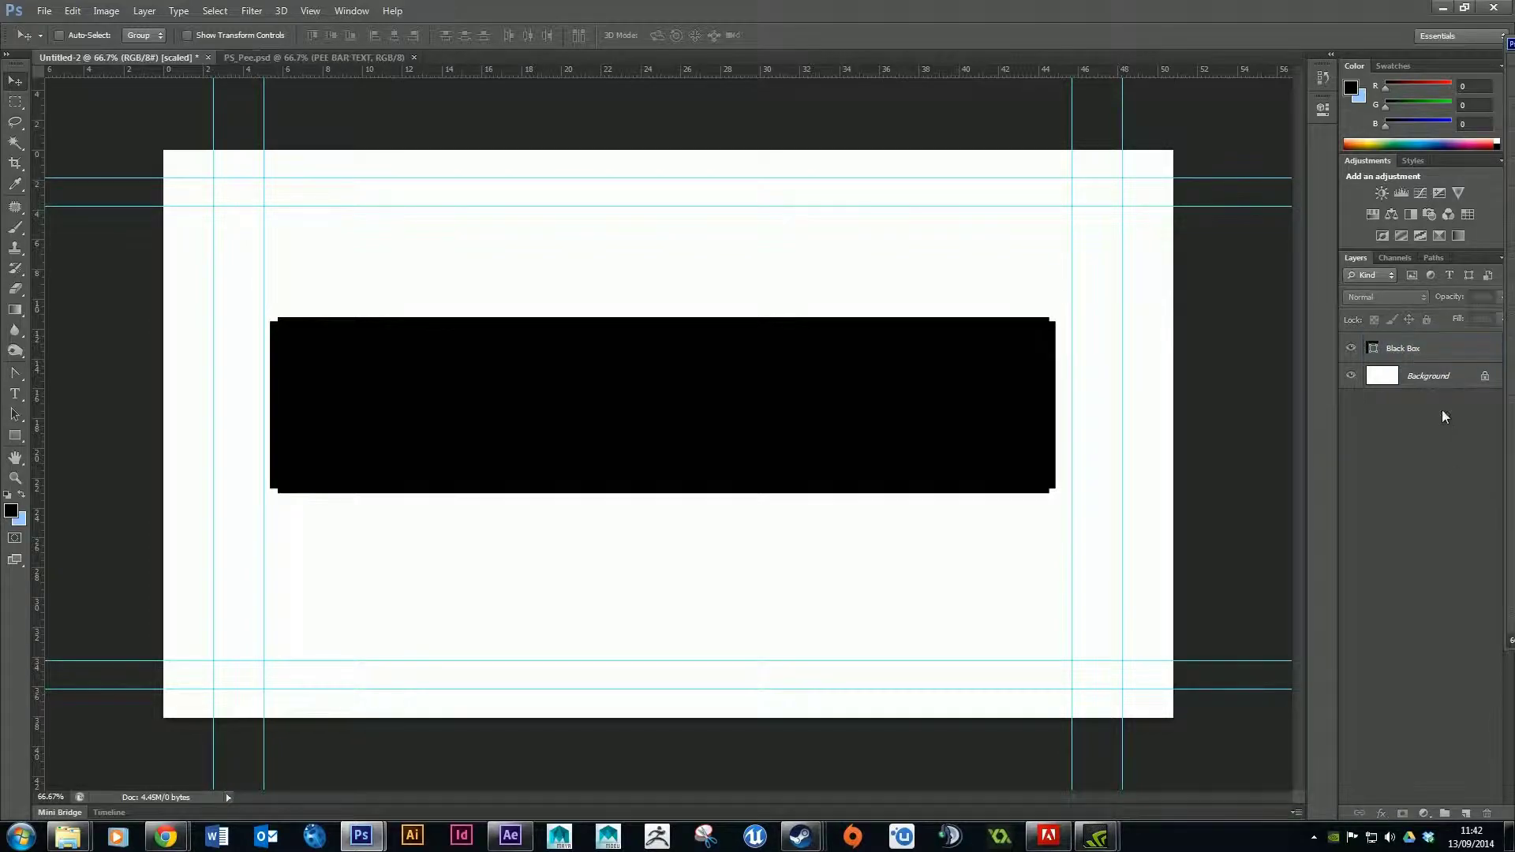
left_click(1424, 353)
right_click(1428, 352)
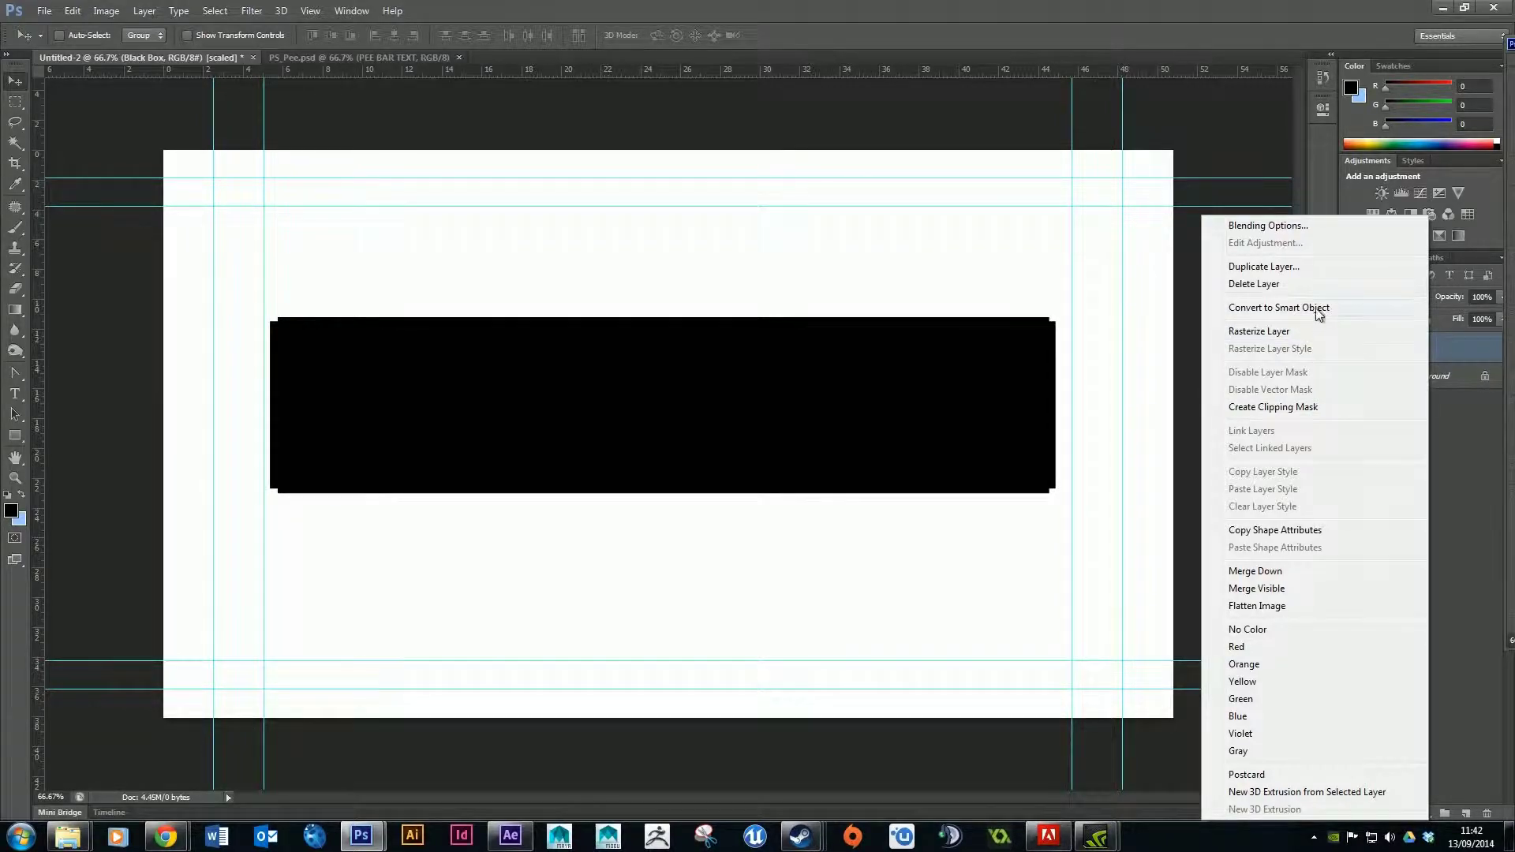
left_click(1456, 637)
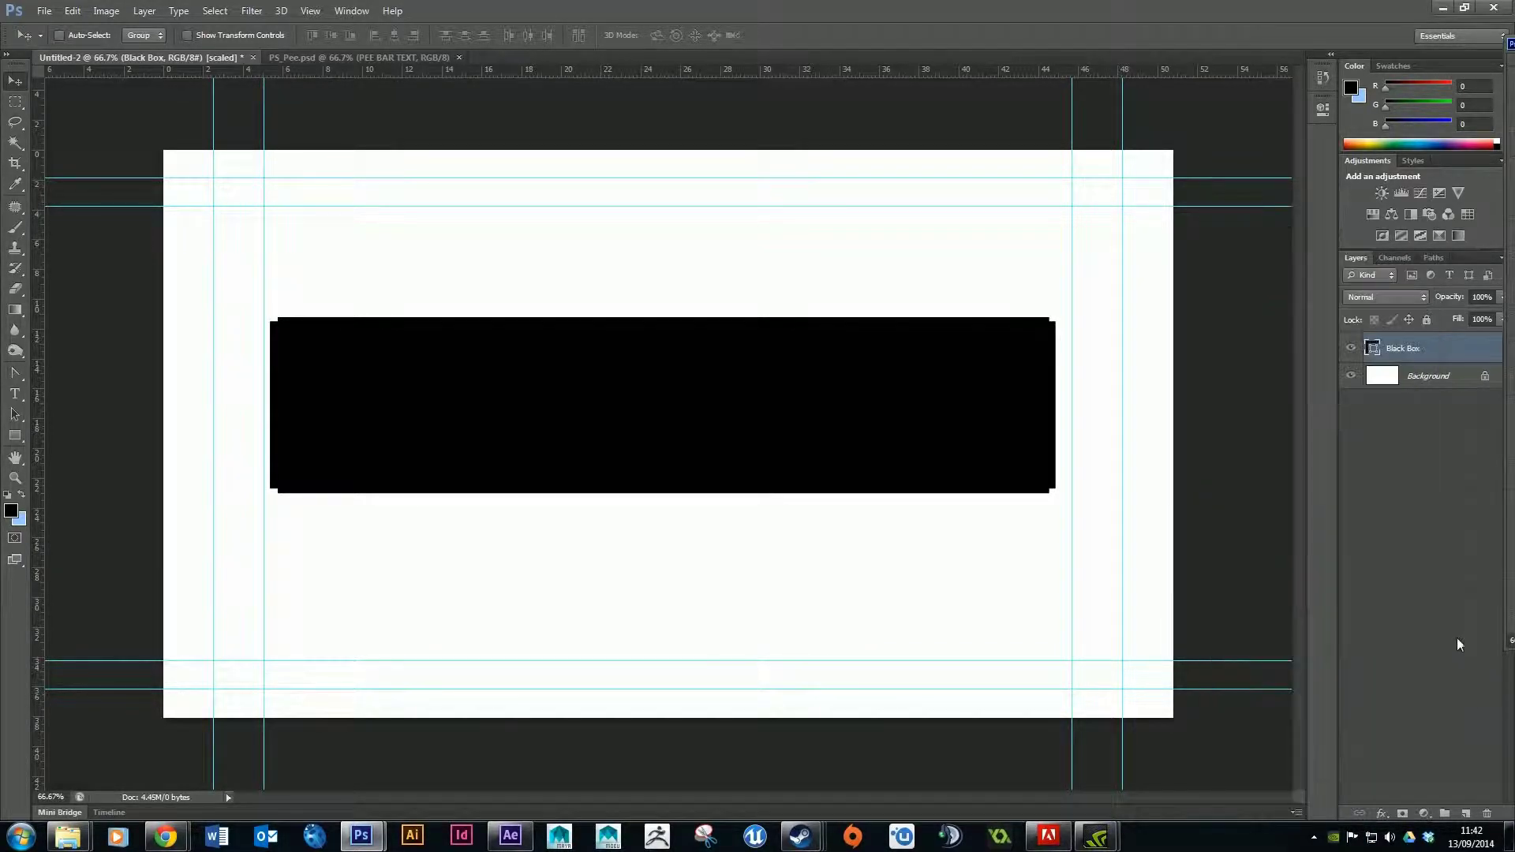
left_click(1417, 416)
Duplicate the Black Box layer
left_click(1396, 349)
left_click_drag(1444, 348, 1463, 811)
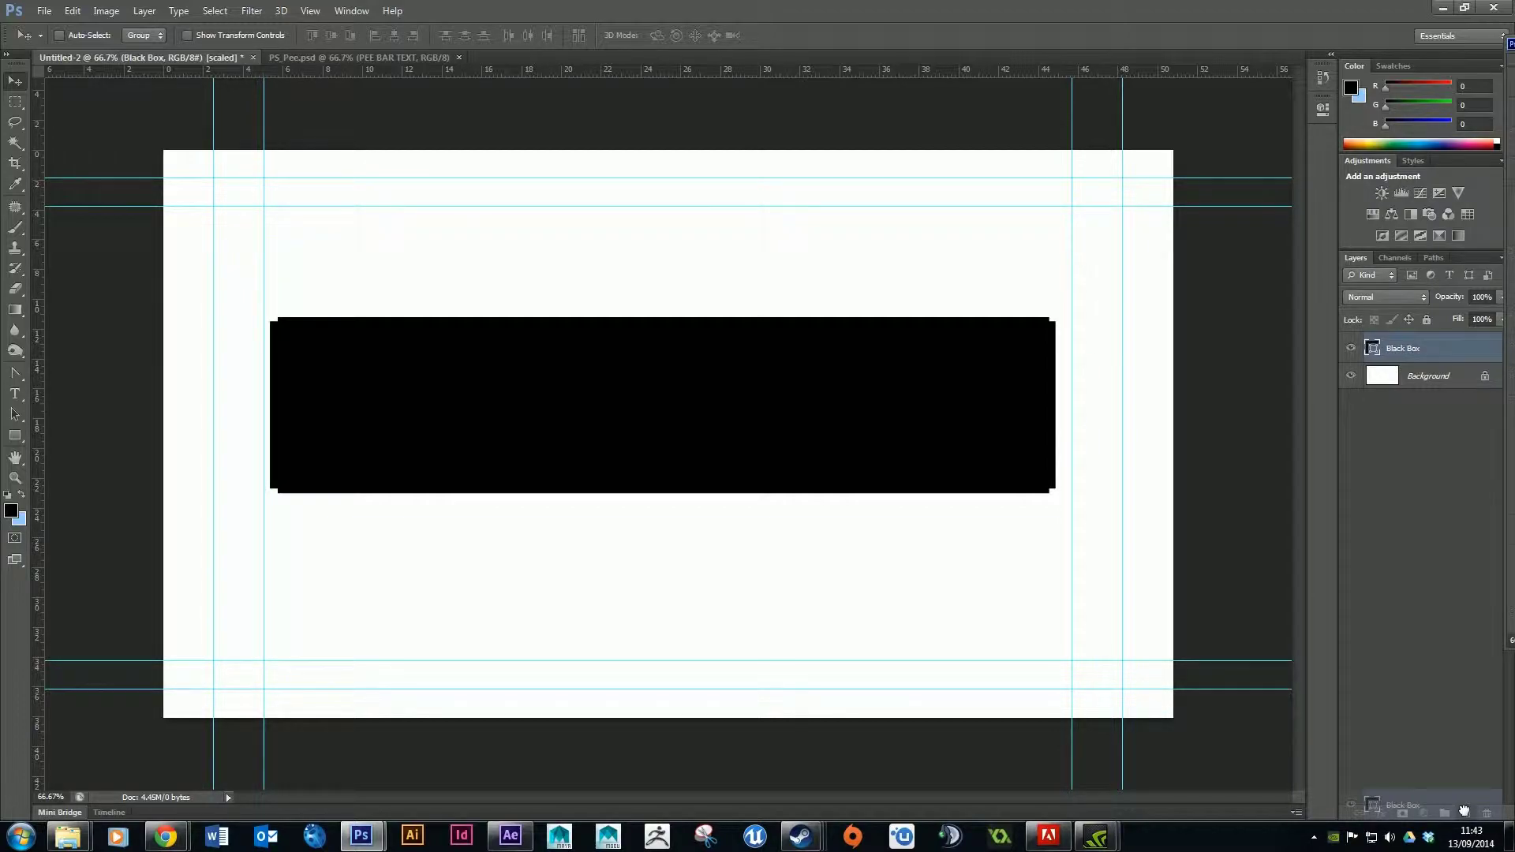
left_click_drag(1463, 810, 1465, 811)
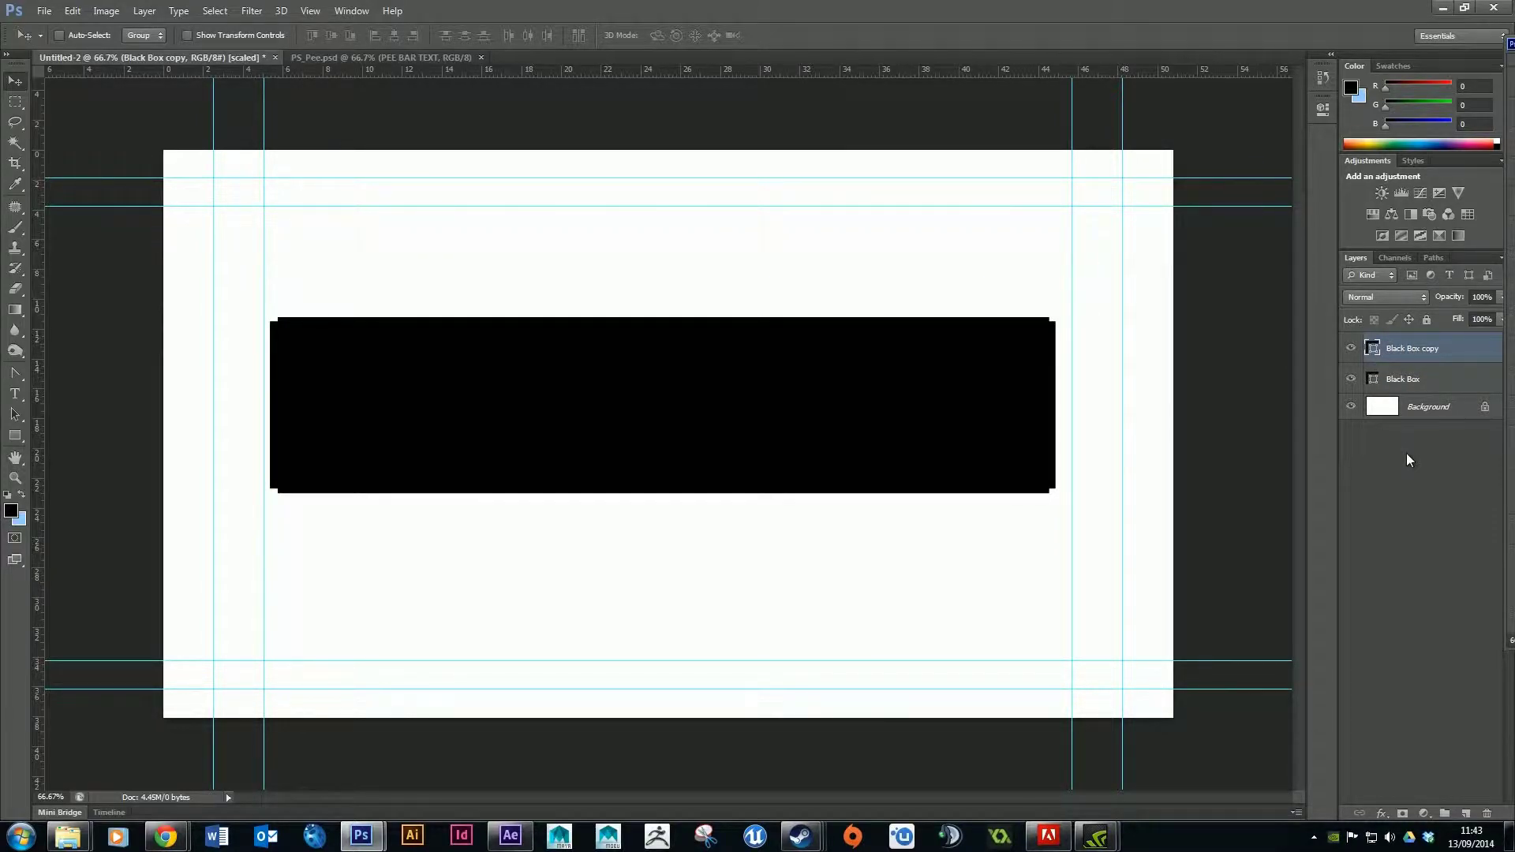
Change the fill colour of the Black Box copy shape to bright yellow, fcff00
double_click(1375, 349)
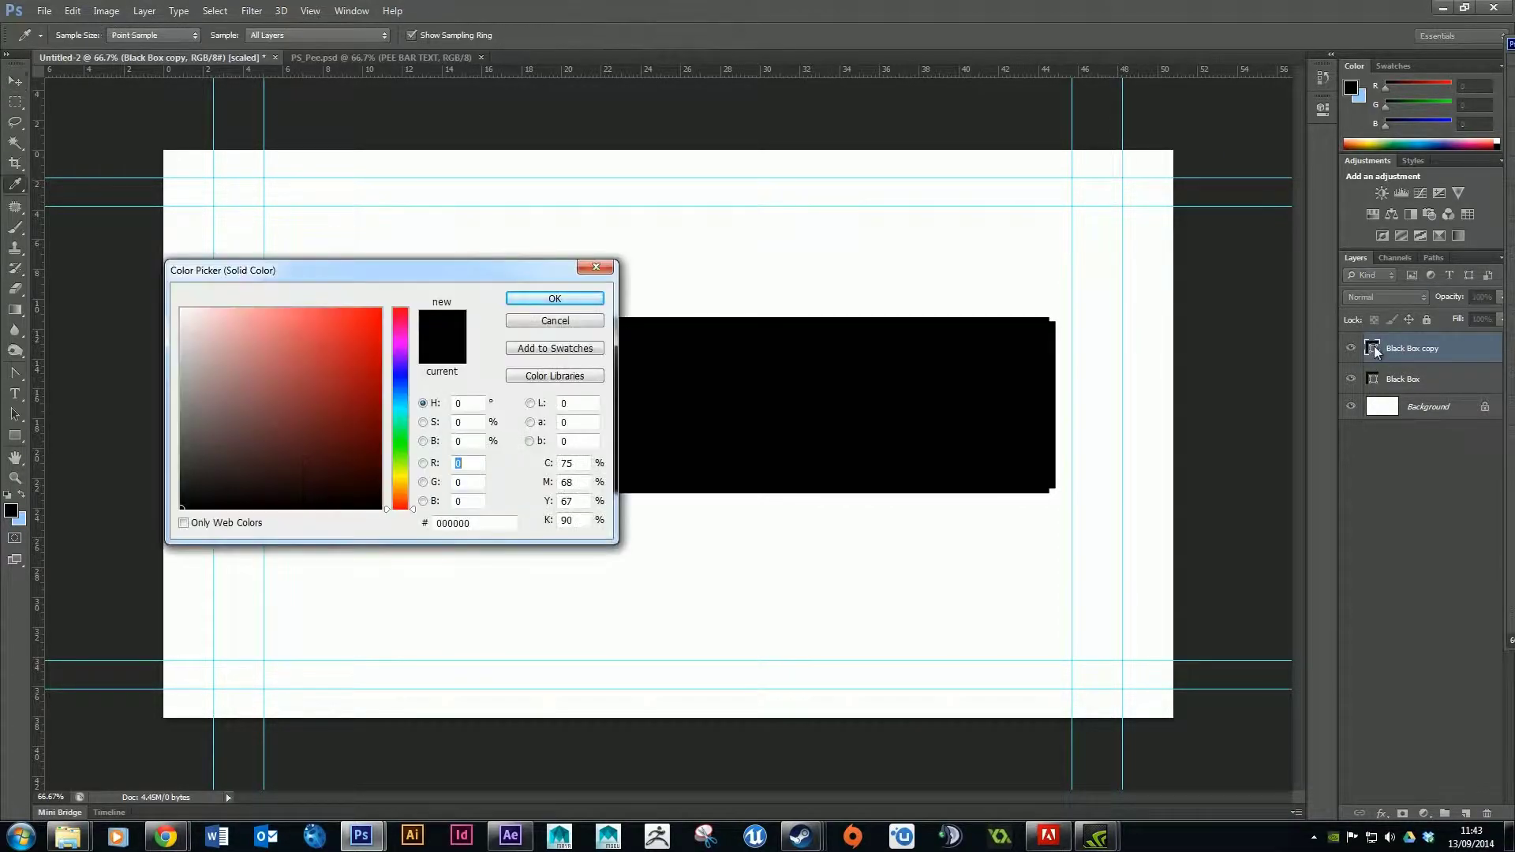
left_click(404, 475)
left_click_drag(374, 335, 382, 307)
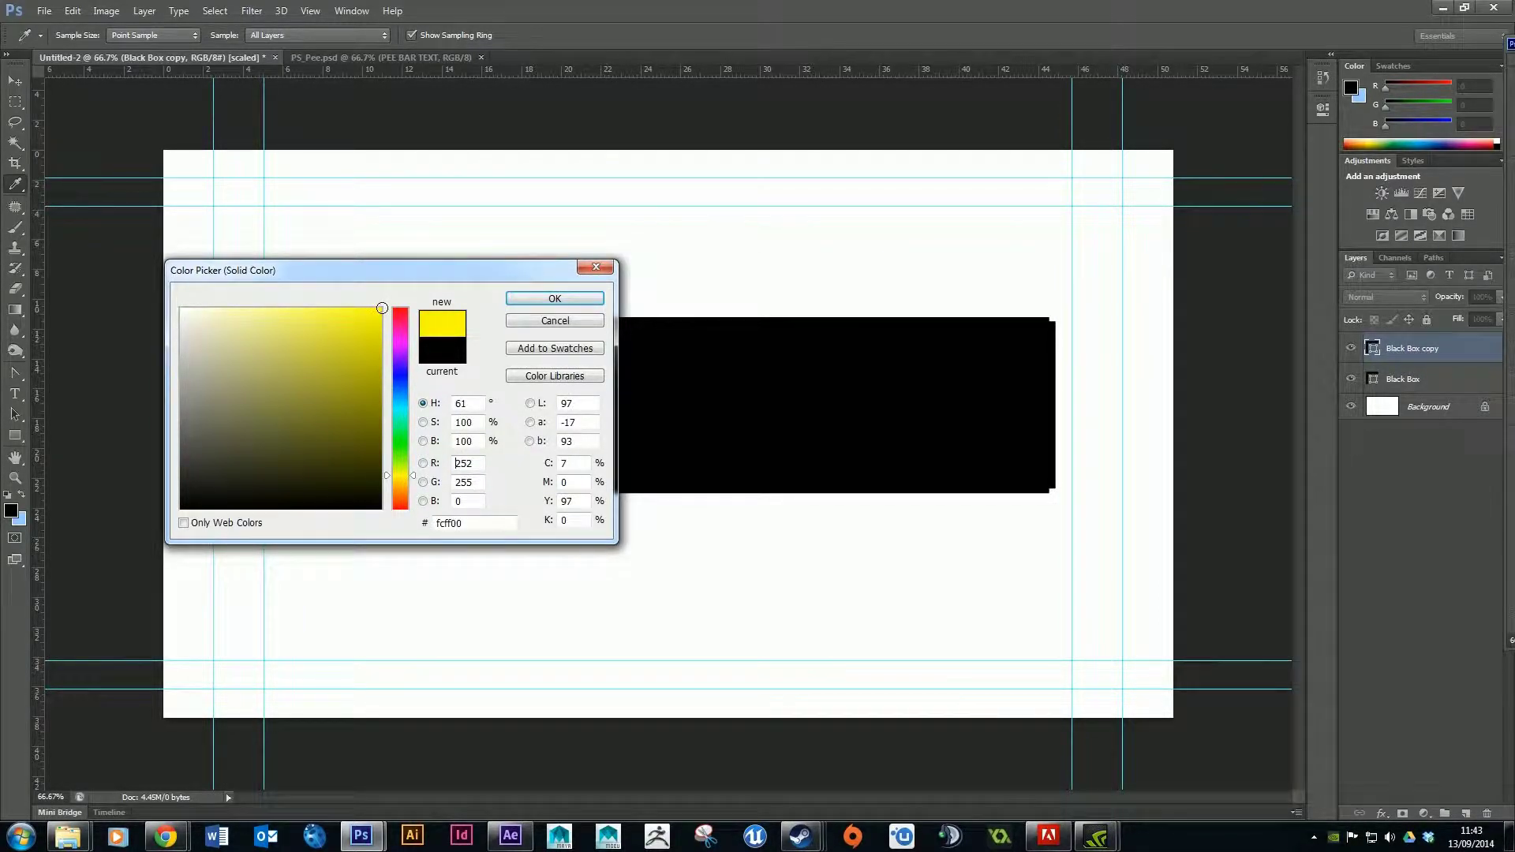
left_click(555, 300)
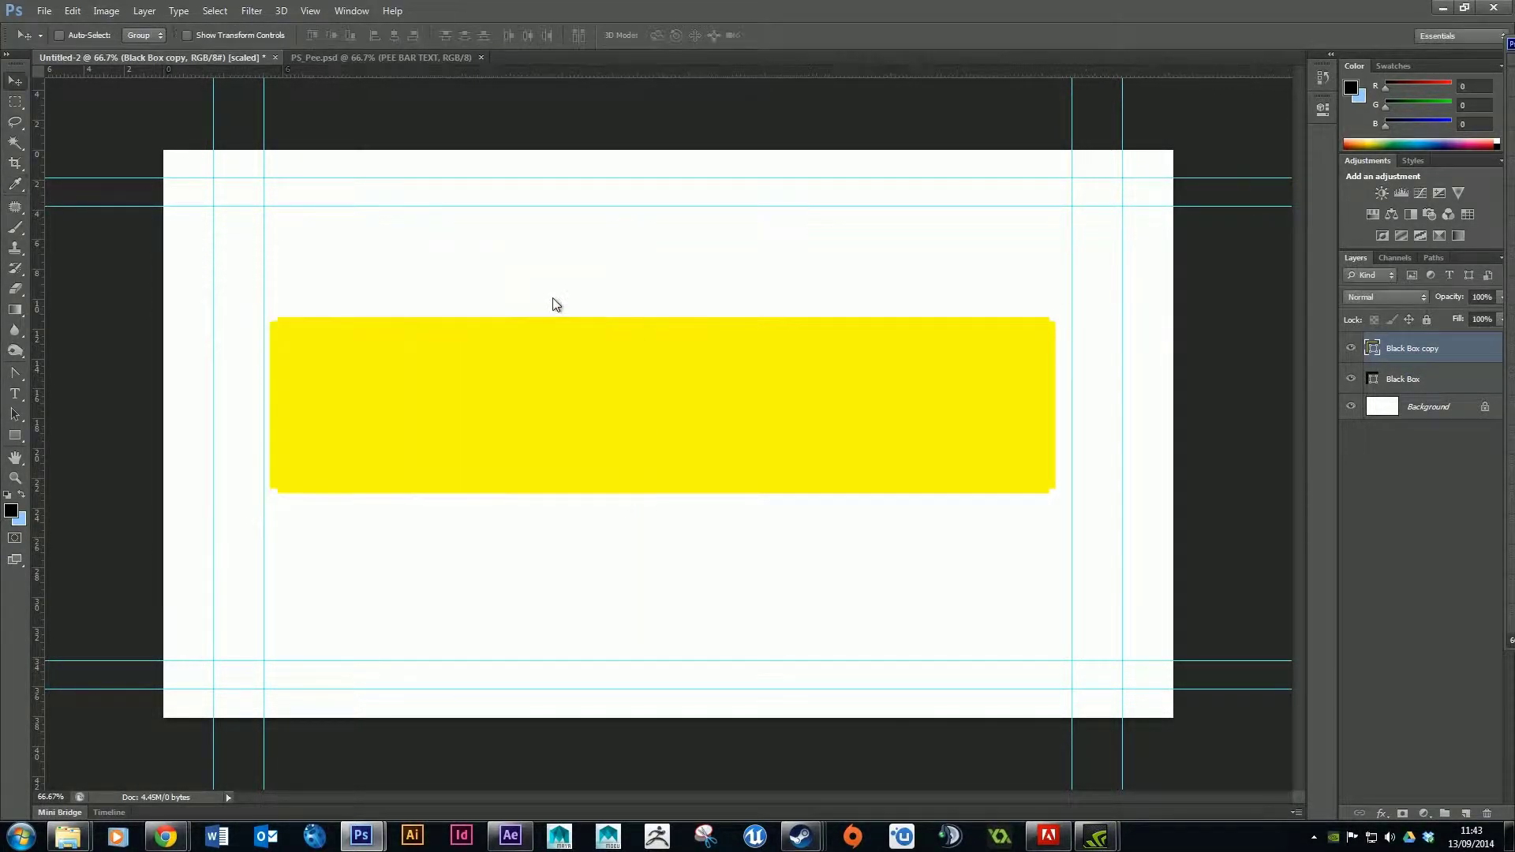
Check the yellow shape by hiding and showing it, and rename its layer as Pee
left_click(1350, 349)
left_click(1350, 349)
double_click(1420, 349)
type("Pee")
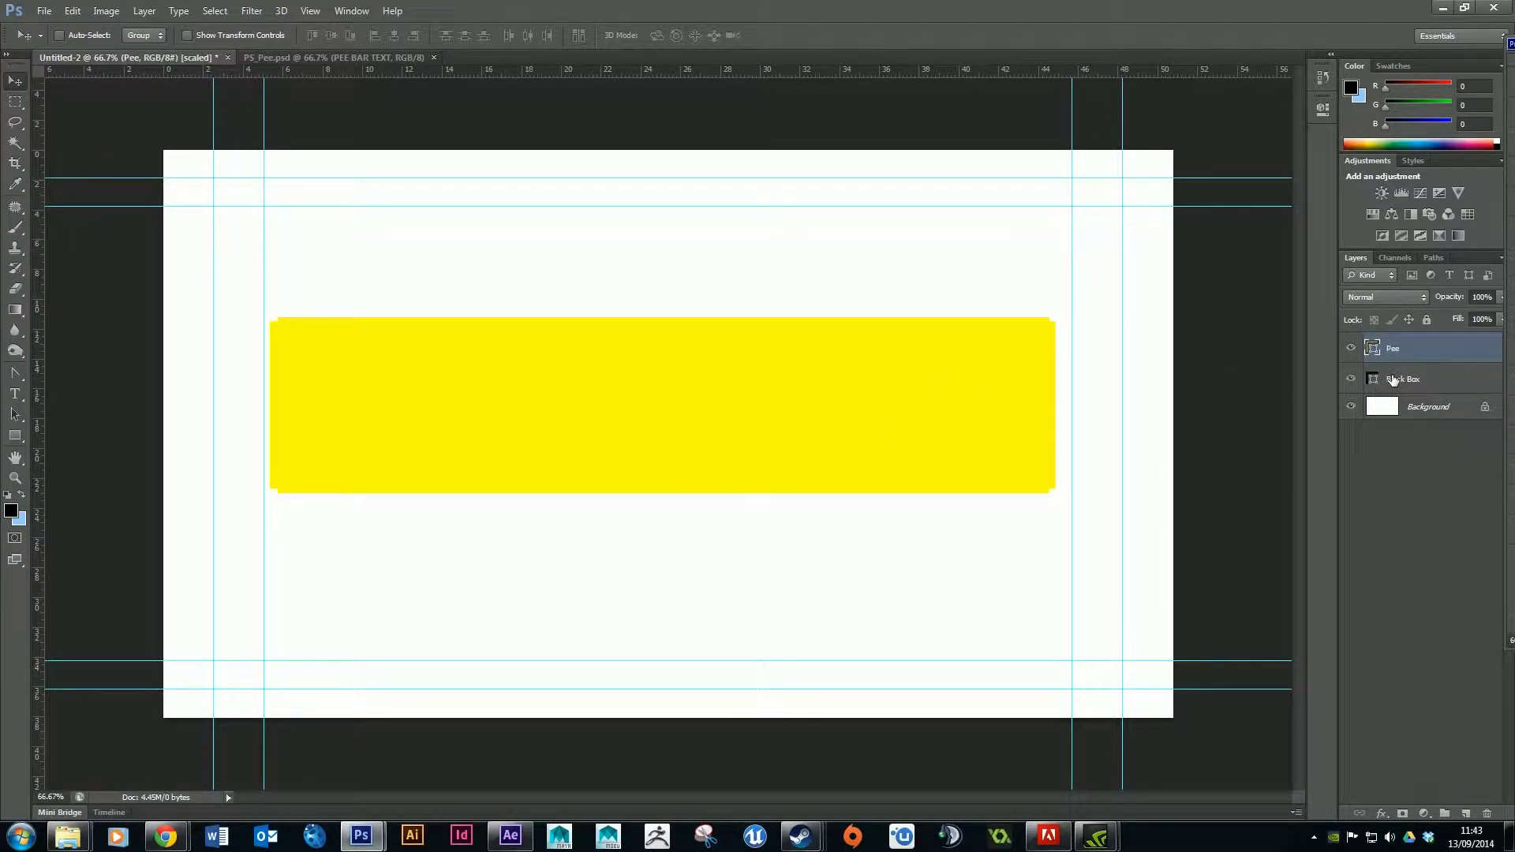
Start scaling the Pee shape about its centre and set its width to 98%
left_click(73, 13)
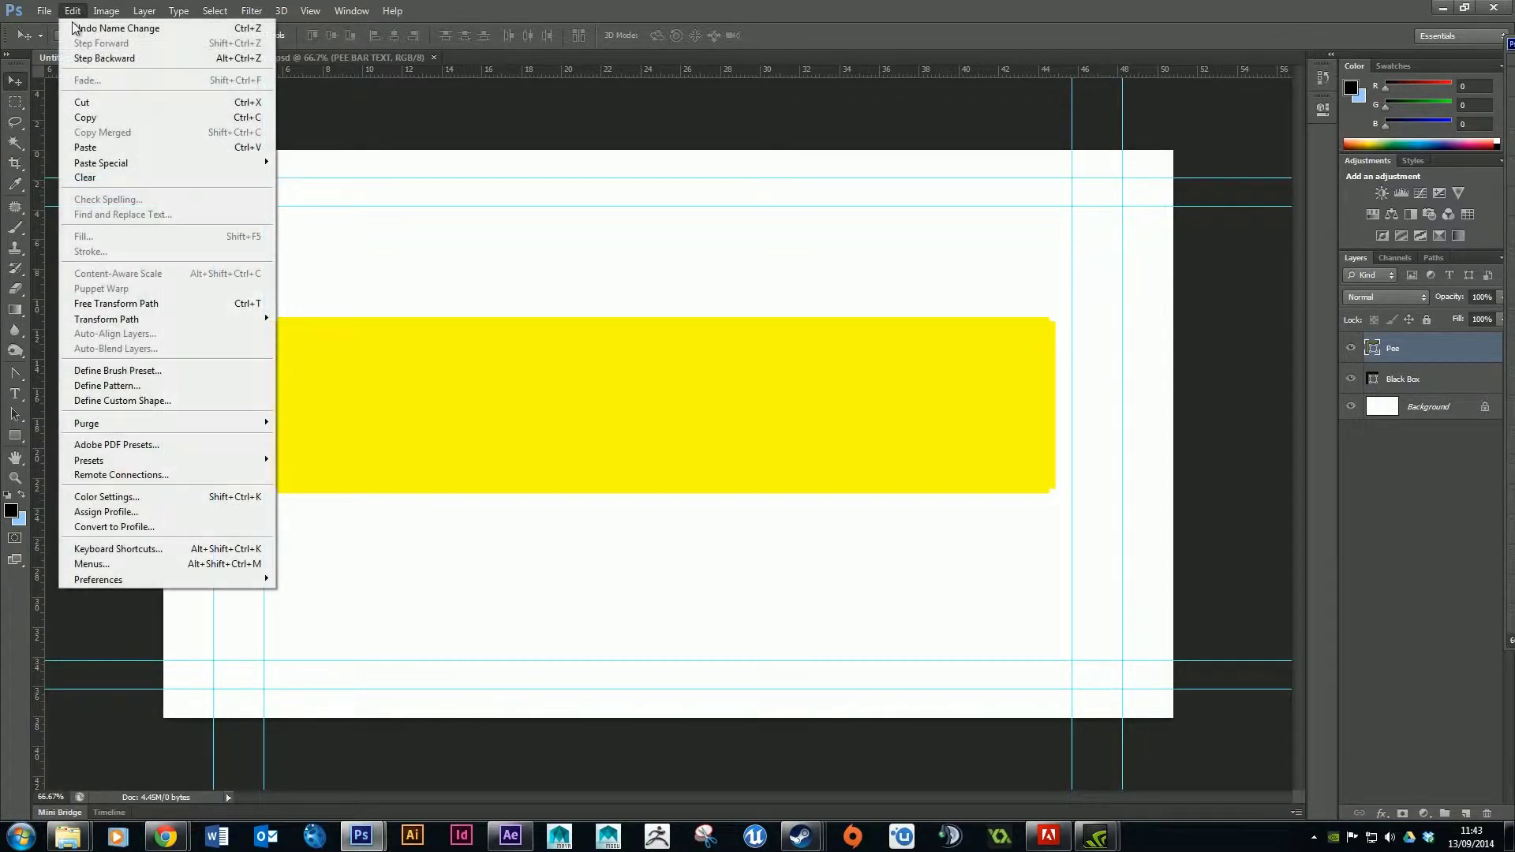
mouse_move(160, 317)
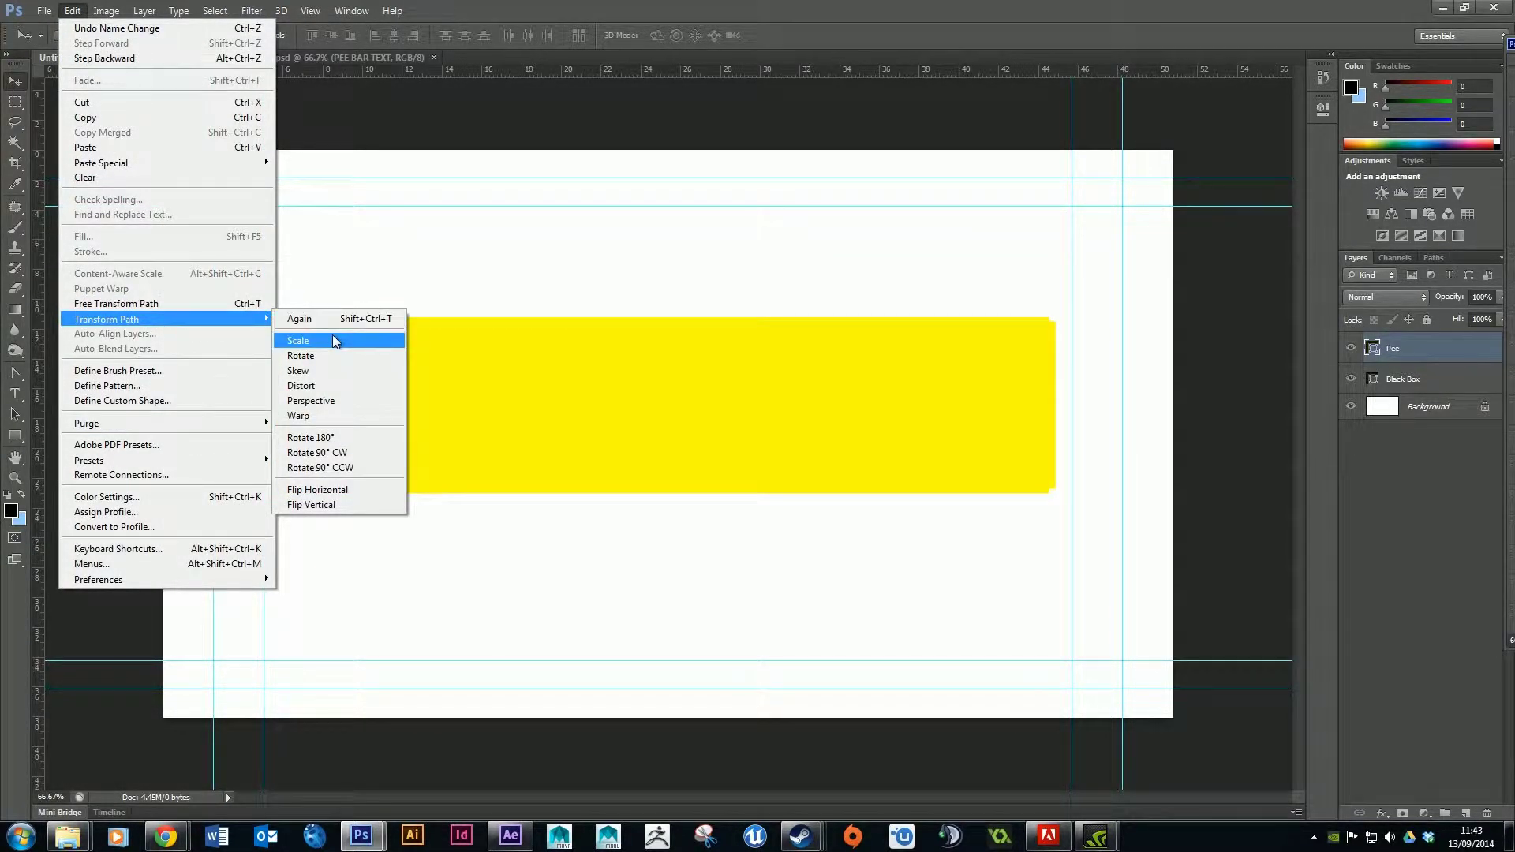
left_click(333, 340)
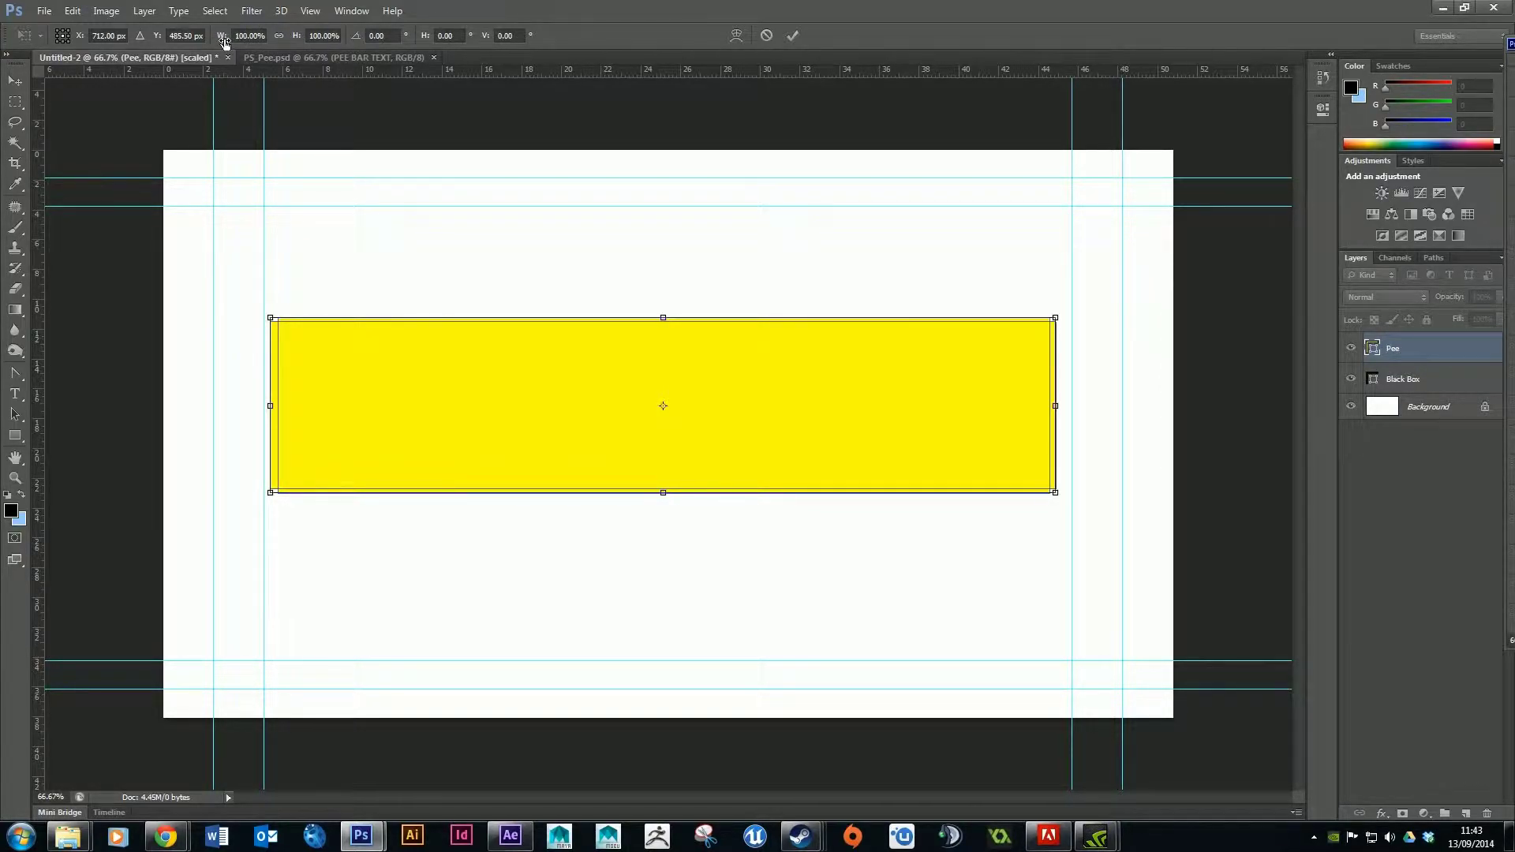
left_click_drag(224, 42, 224, 42)
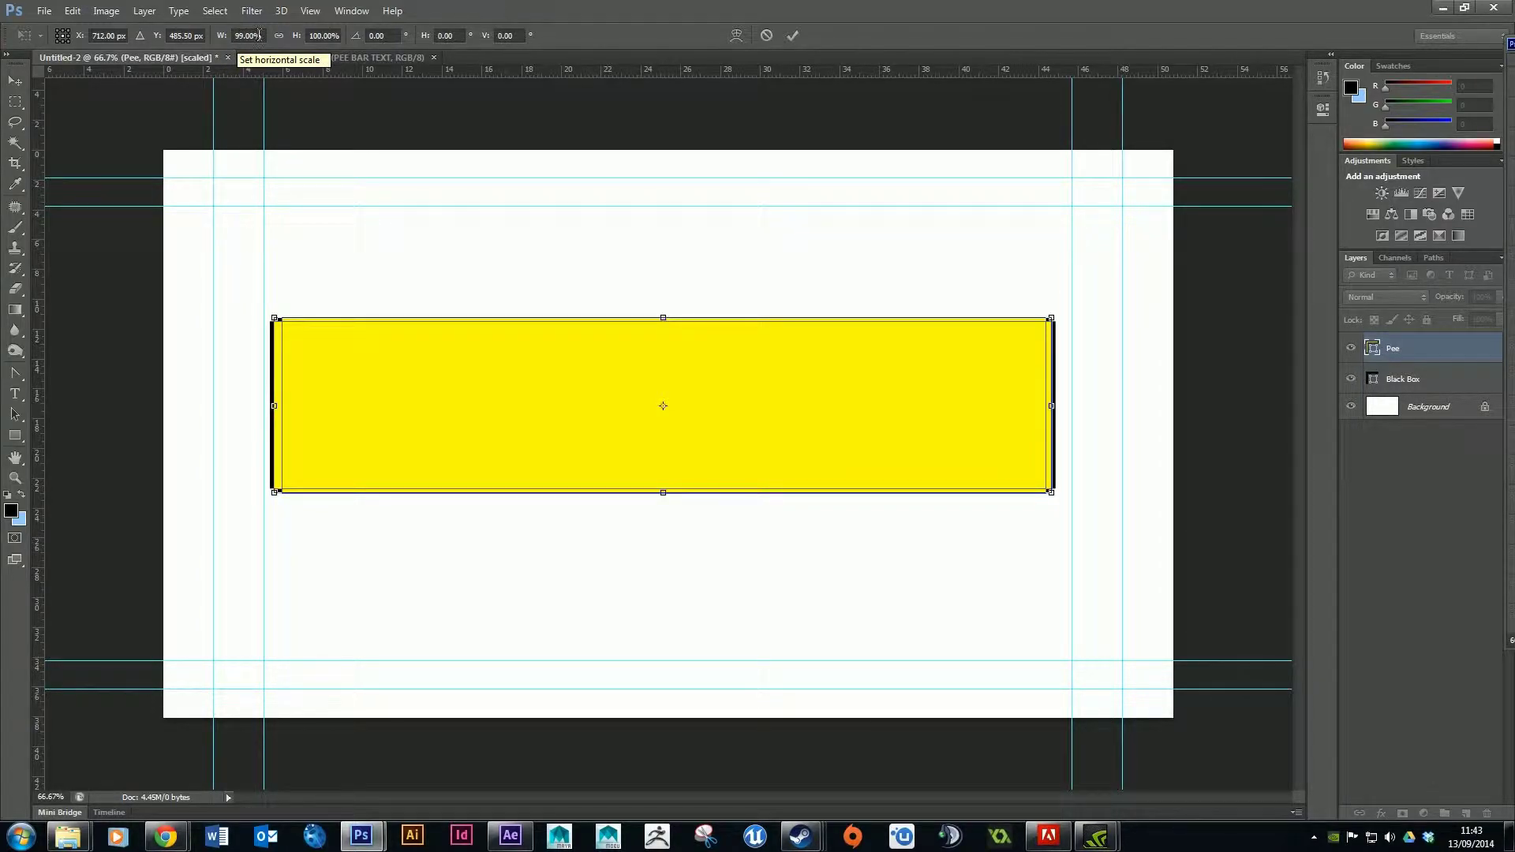
type("98")
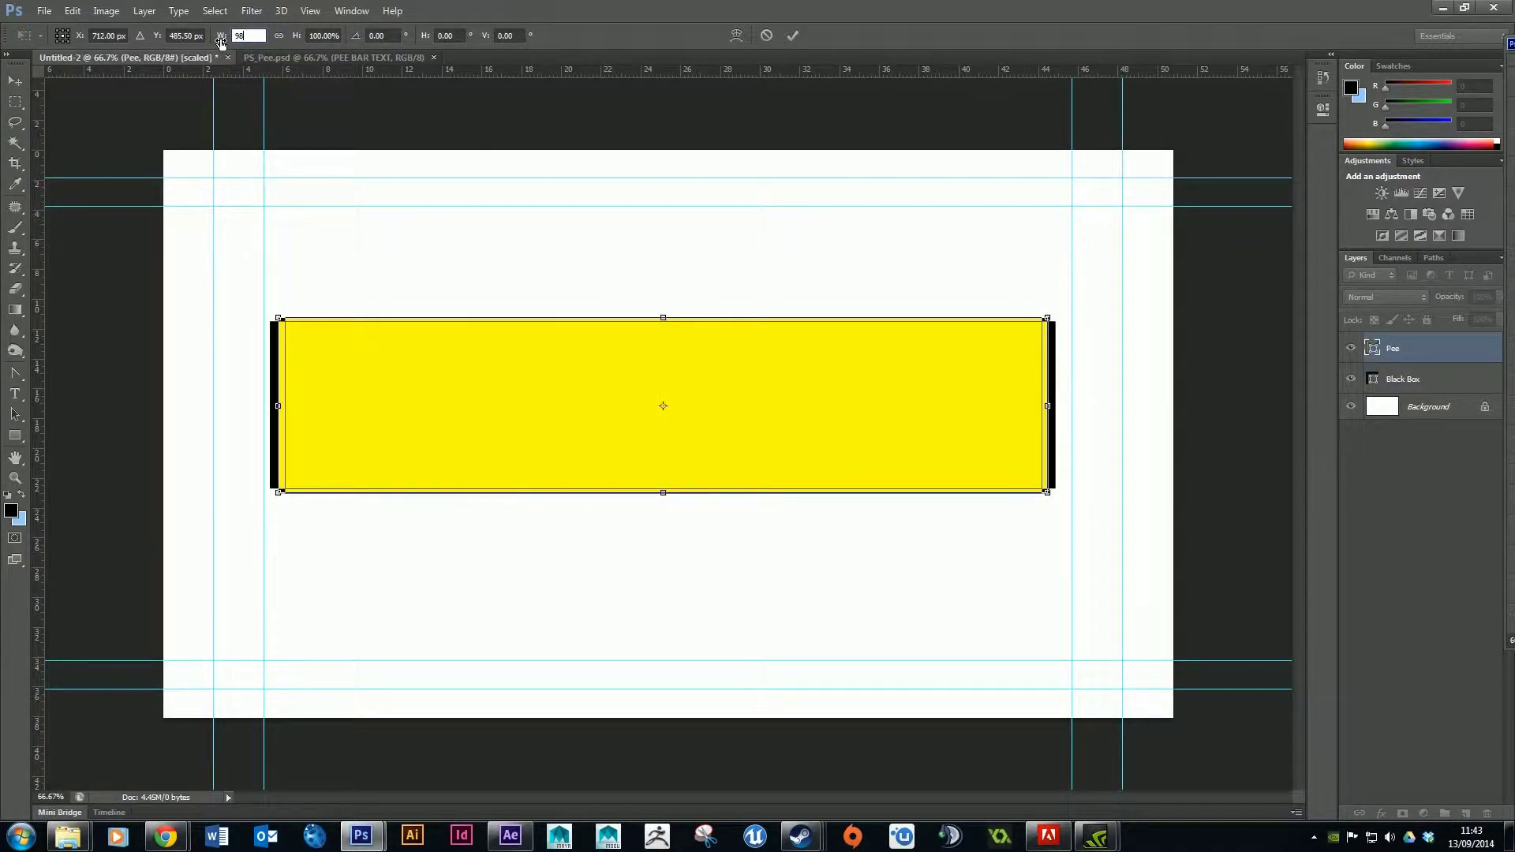
Set the Pee shape's height scale to 94%, apply the transformation, and toggle the layer's visibility to compare it with the black box
left_click_drag(300, 42, 293, 41)
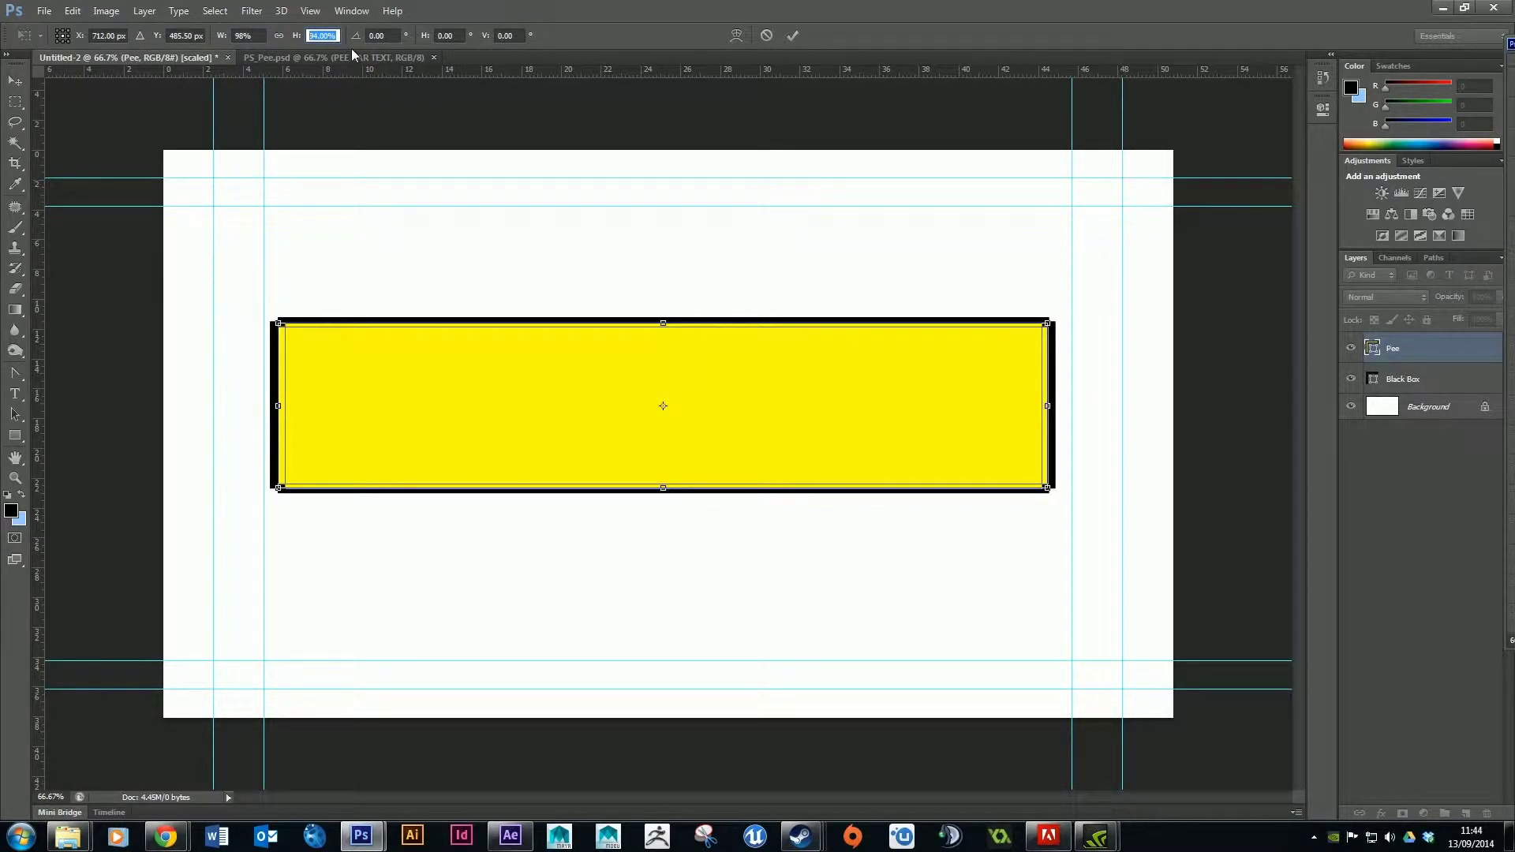
type("94")
key("Return")
key("Return")
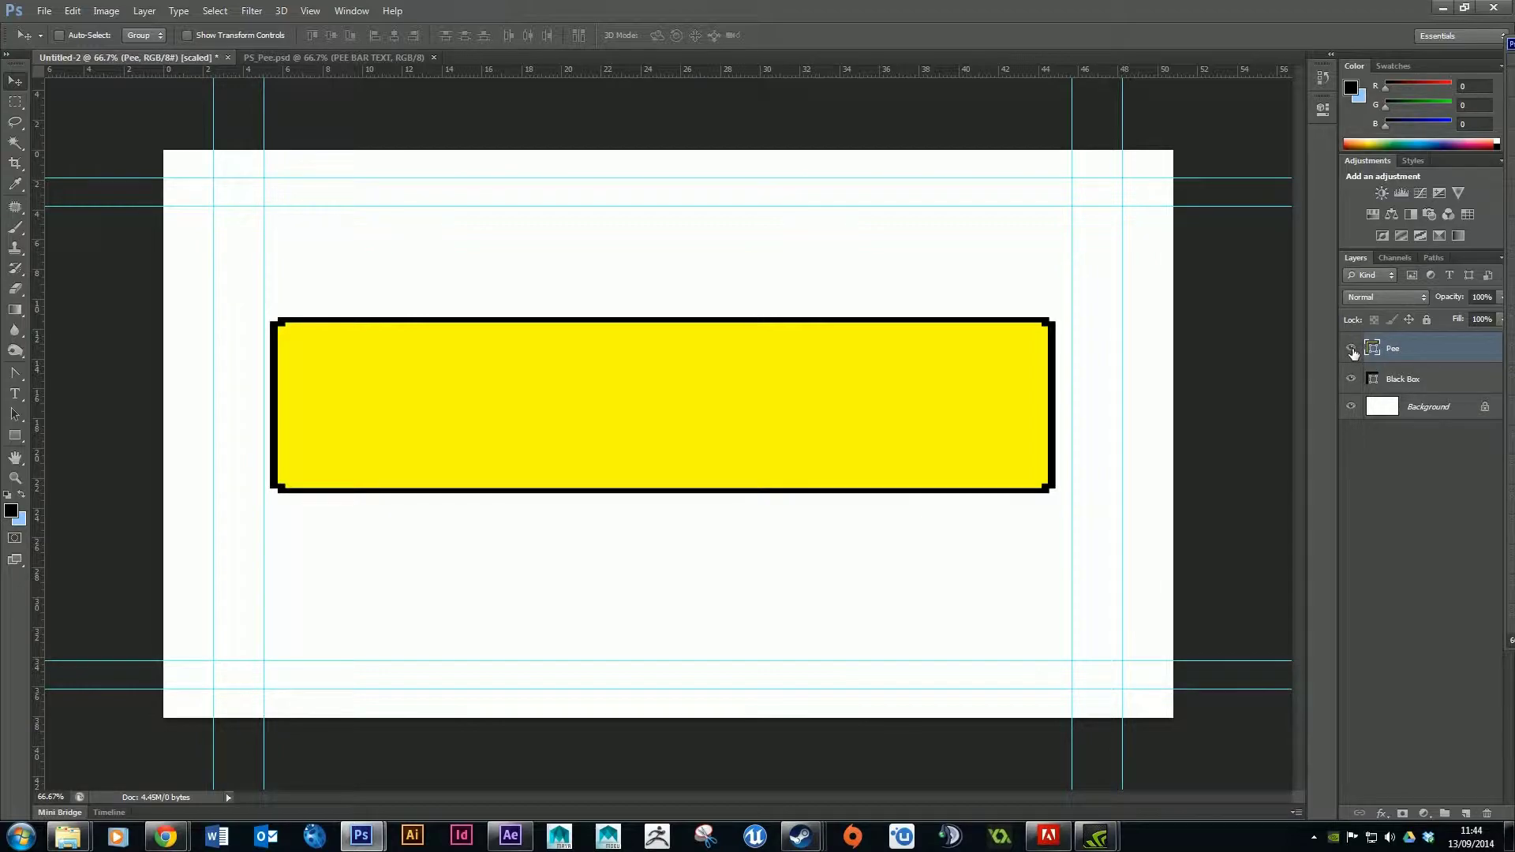
left_click(1353, 348)
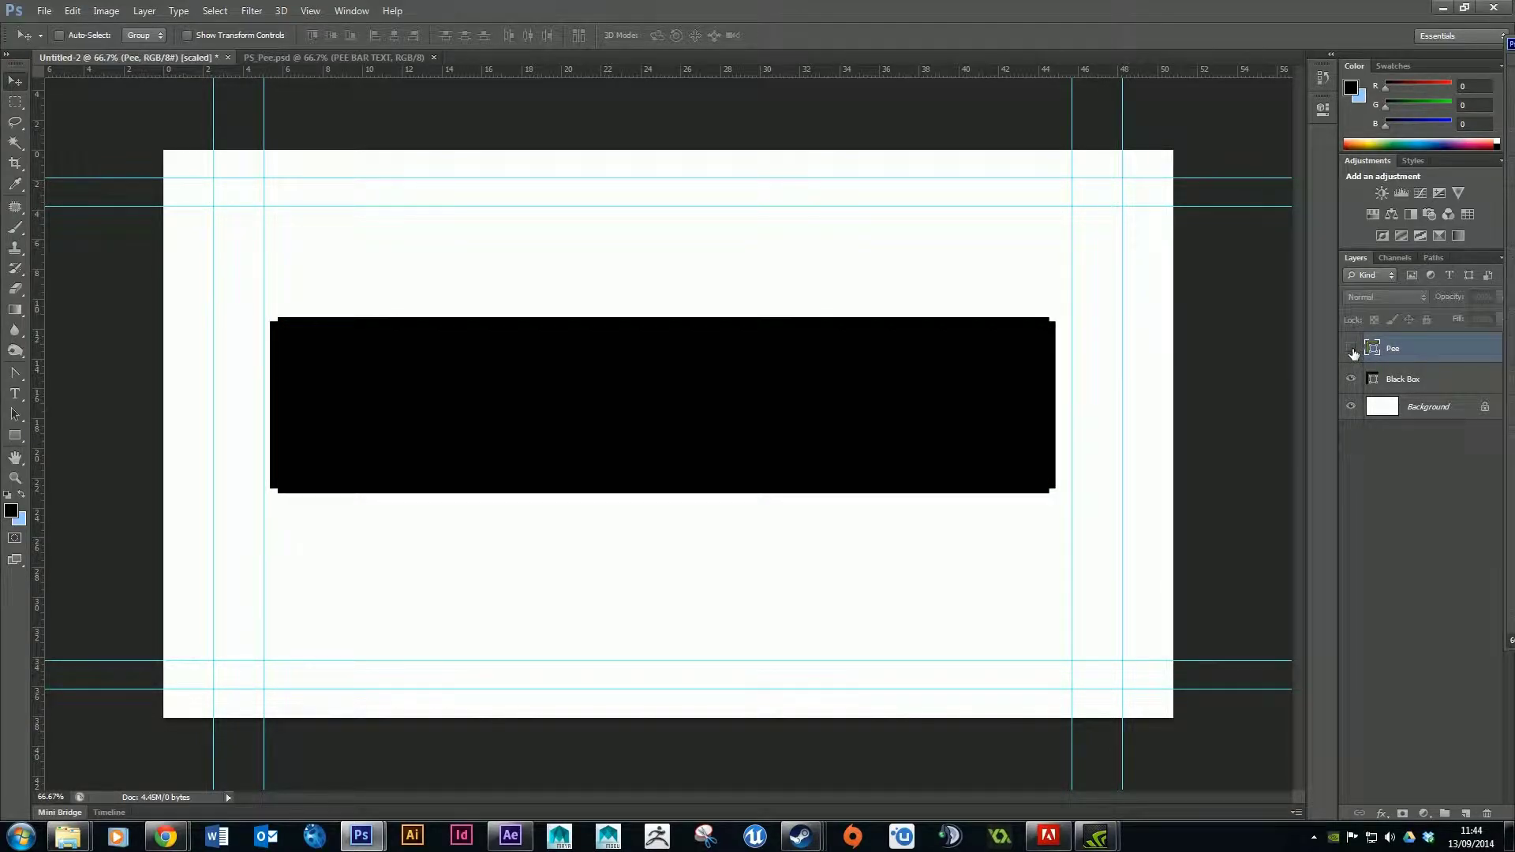
left_click(1351, 348)
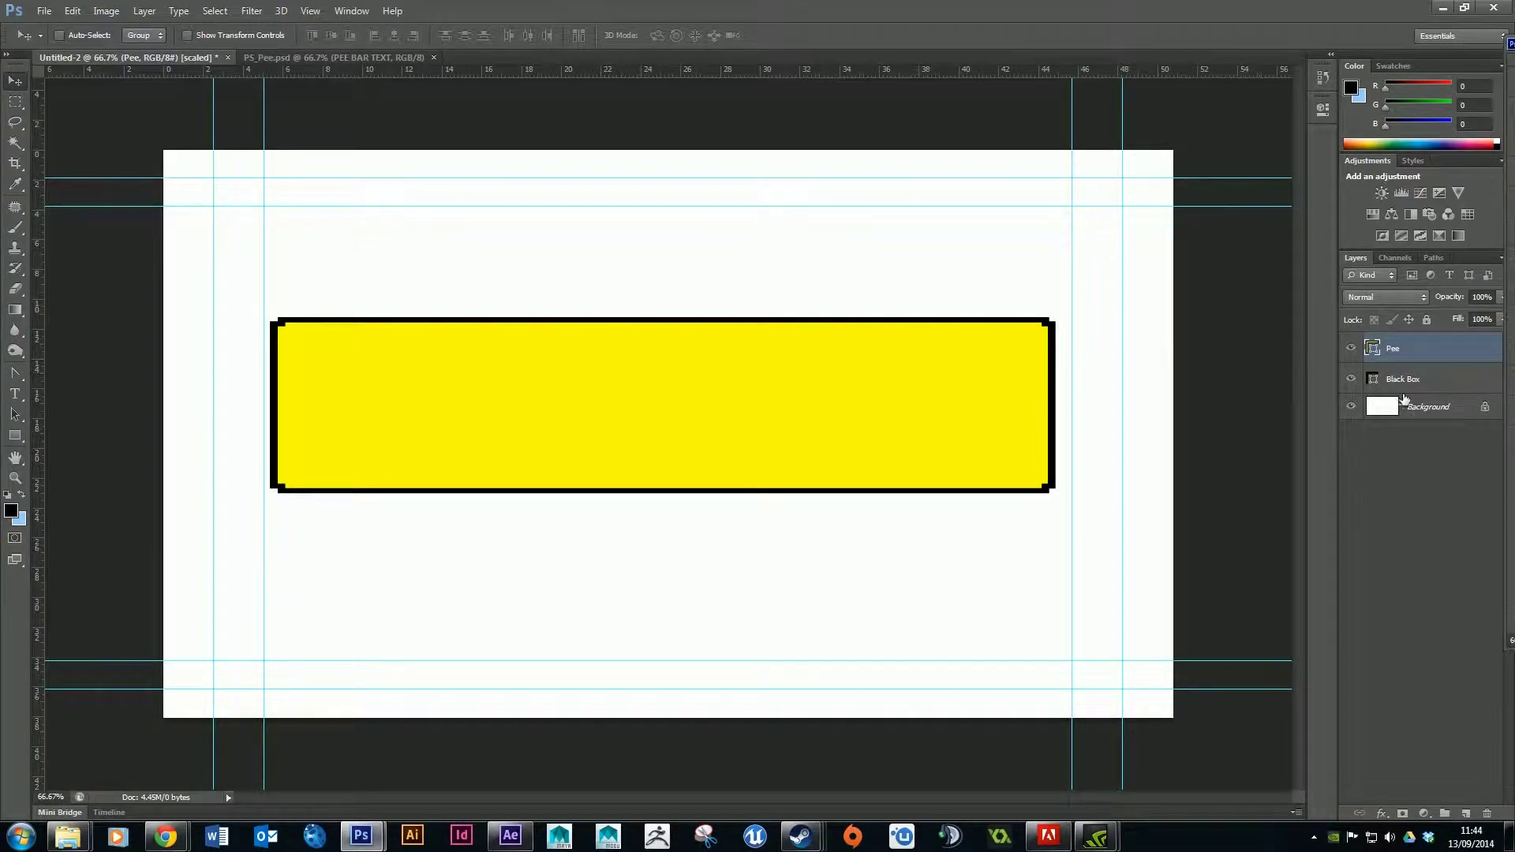
Add a horizontal text box above the Black Box layer, spanning the width just beneath the bar, with the text PEE BAR
left_click(1444, 384)
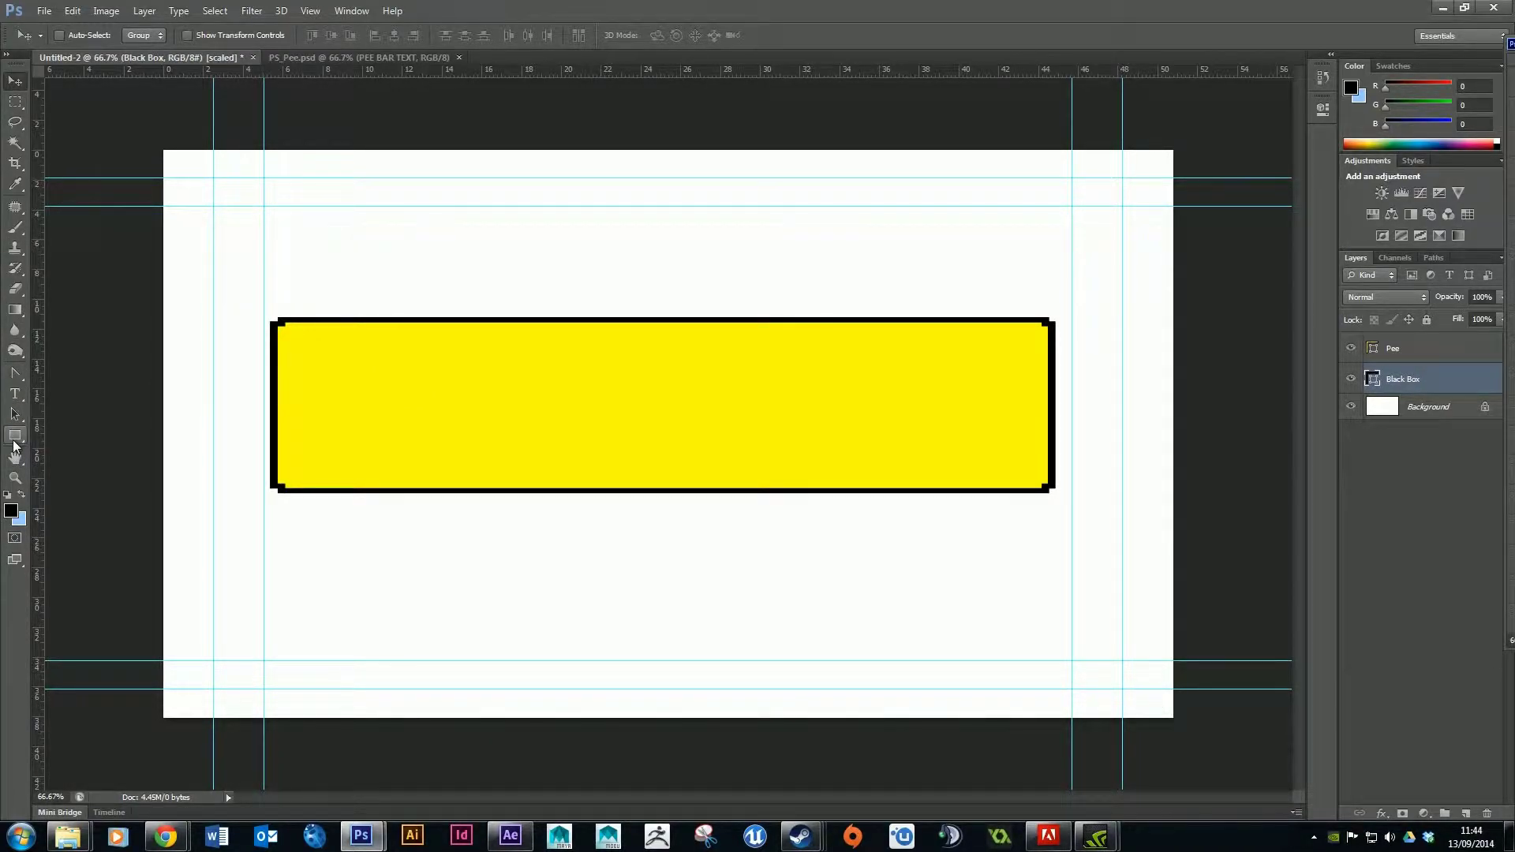
left_click(15, 399)
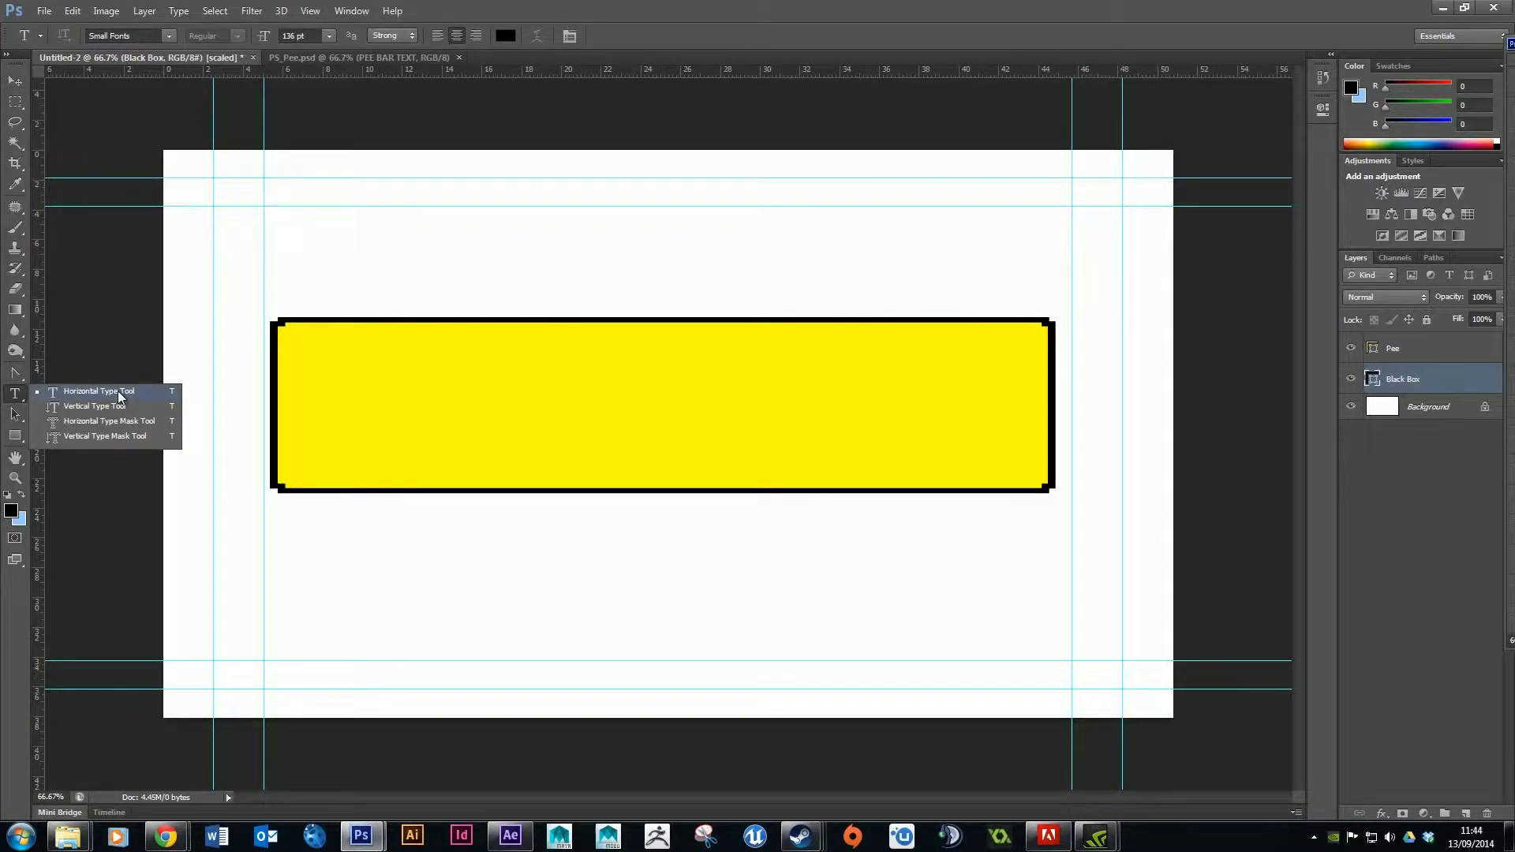
left_click(118, 393)
left_click(19, 397)
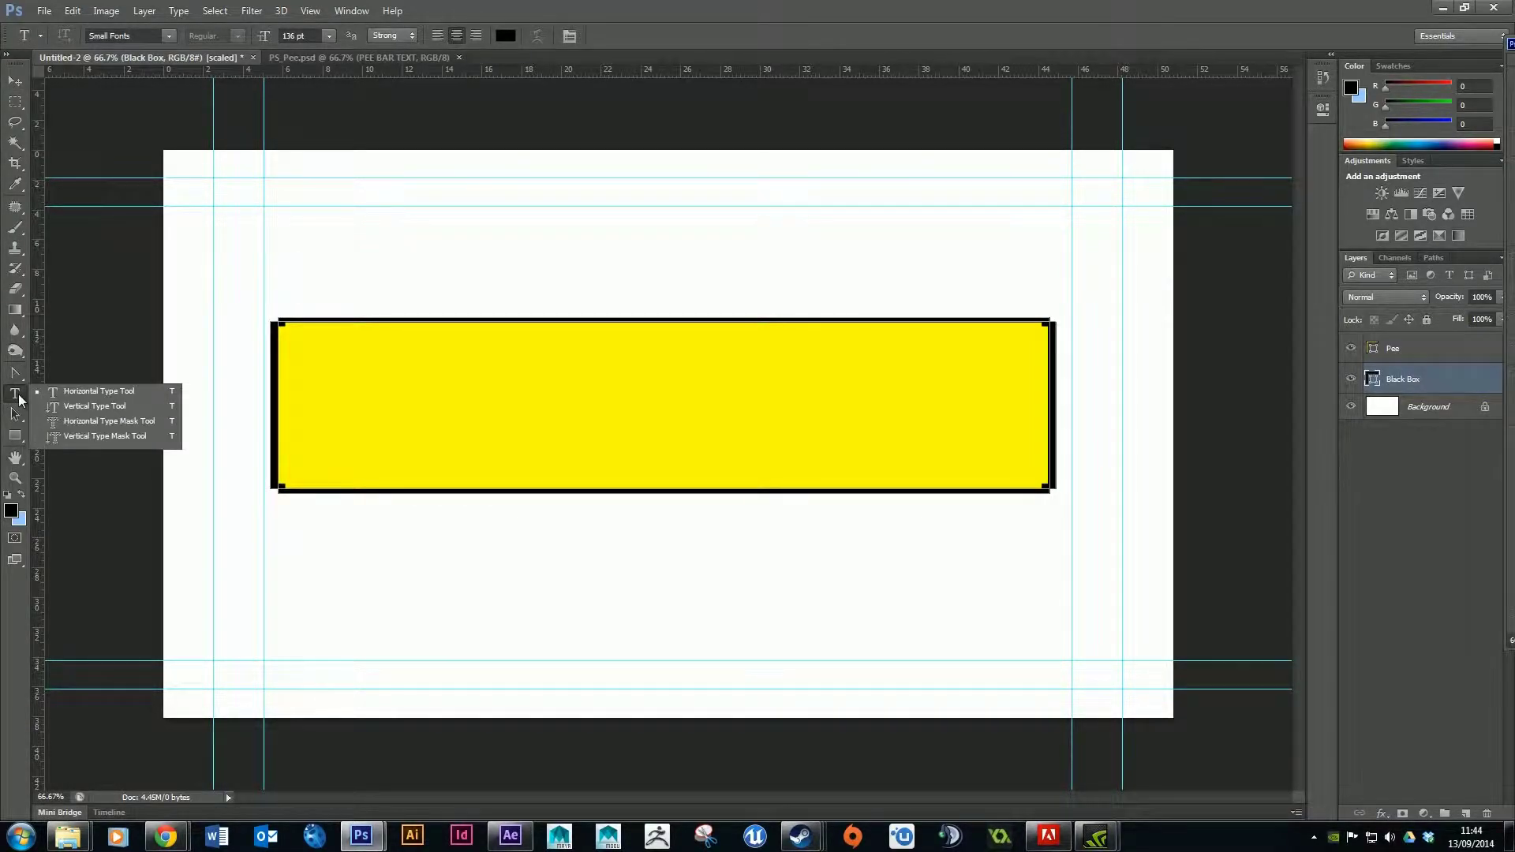
left_click(99, 396)
left_click_drag(284, 501, 1056, 622)
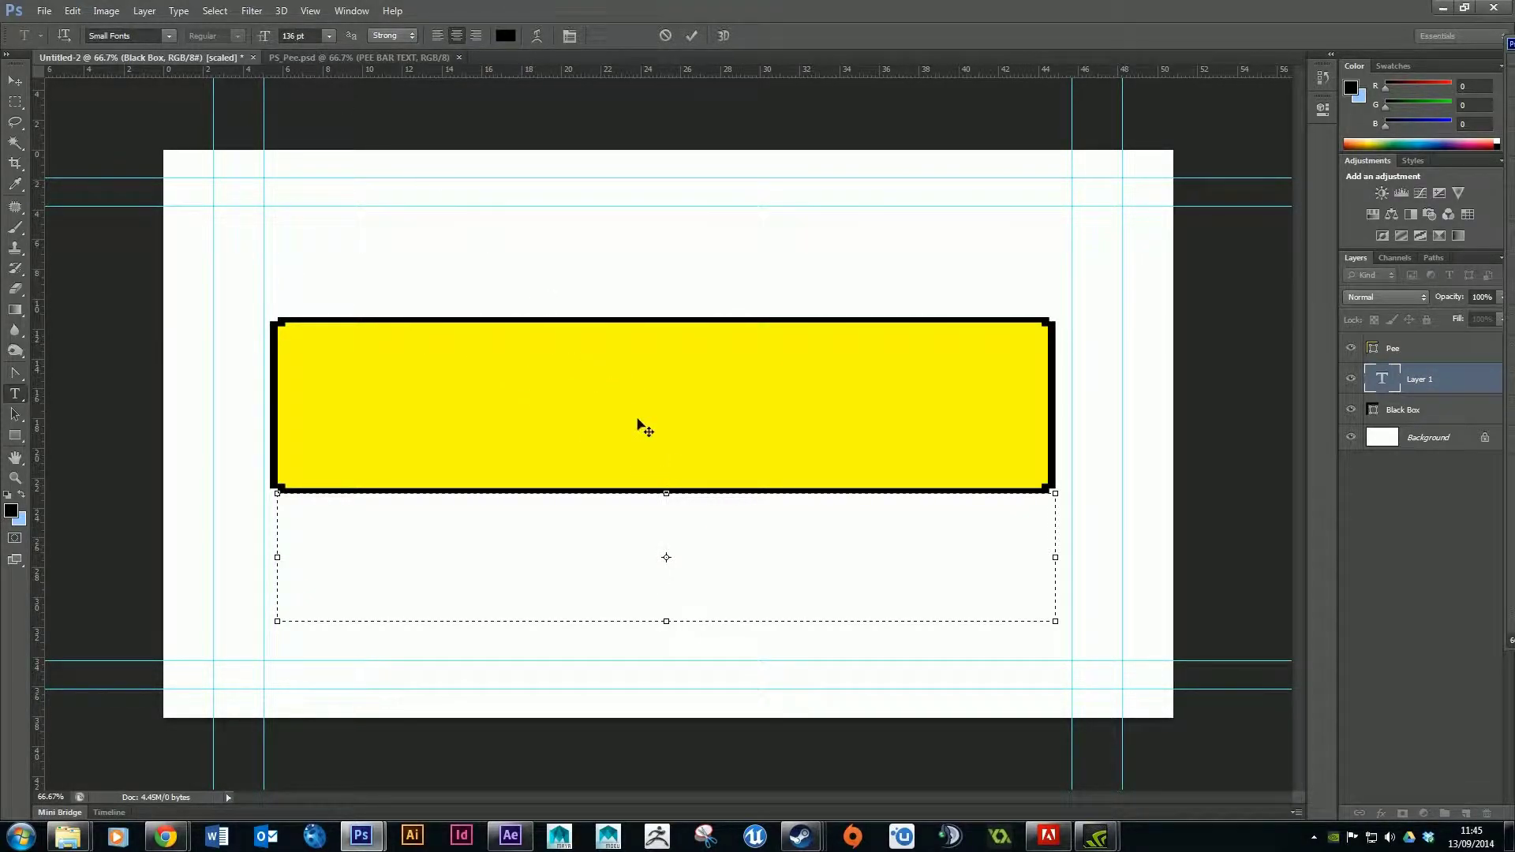
type("PEE BAR")
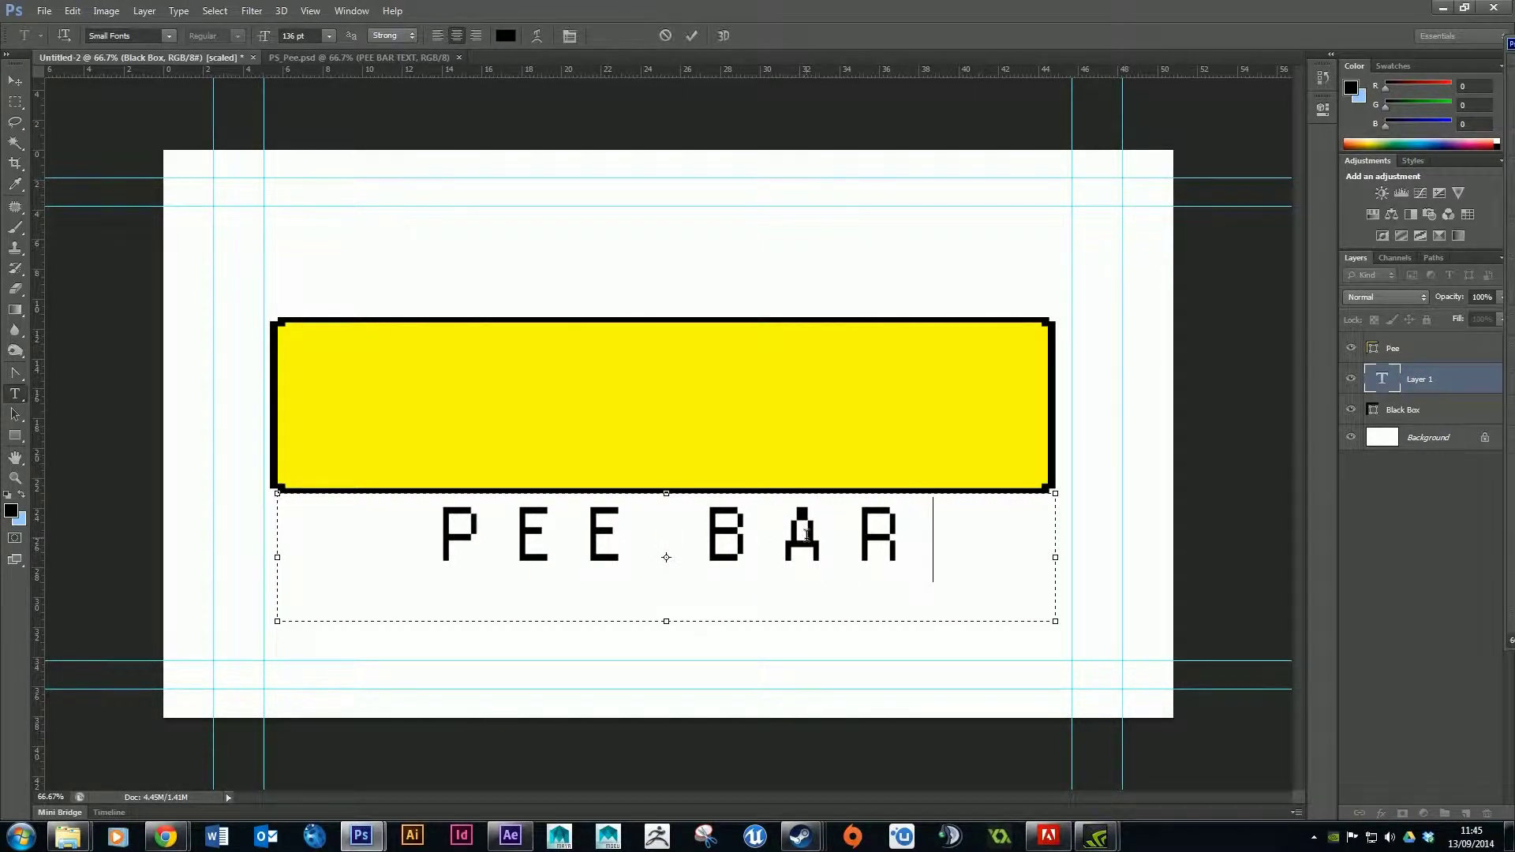
Display the character formatting settings for the PEE BAR text
left_click_drag(942, 530, 372, 544)
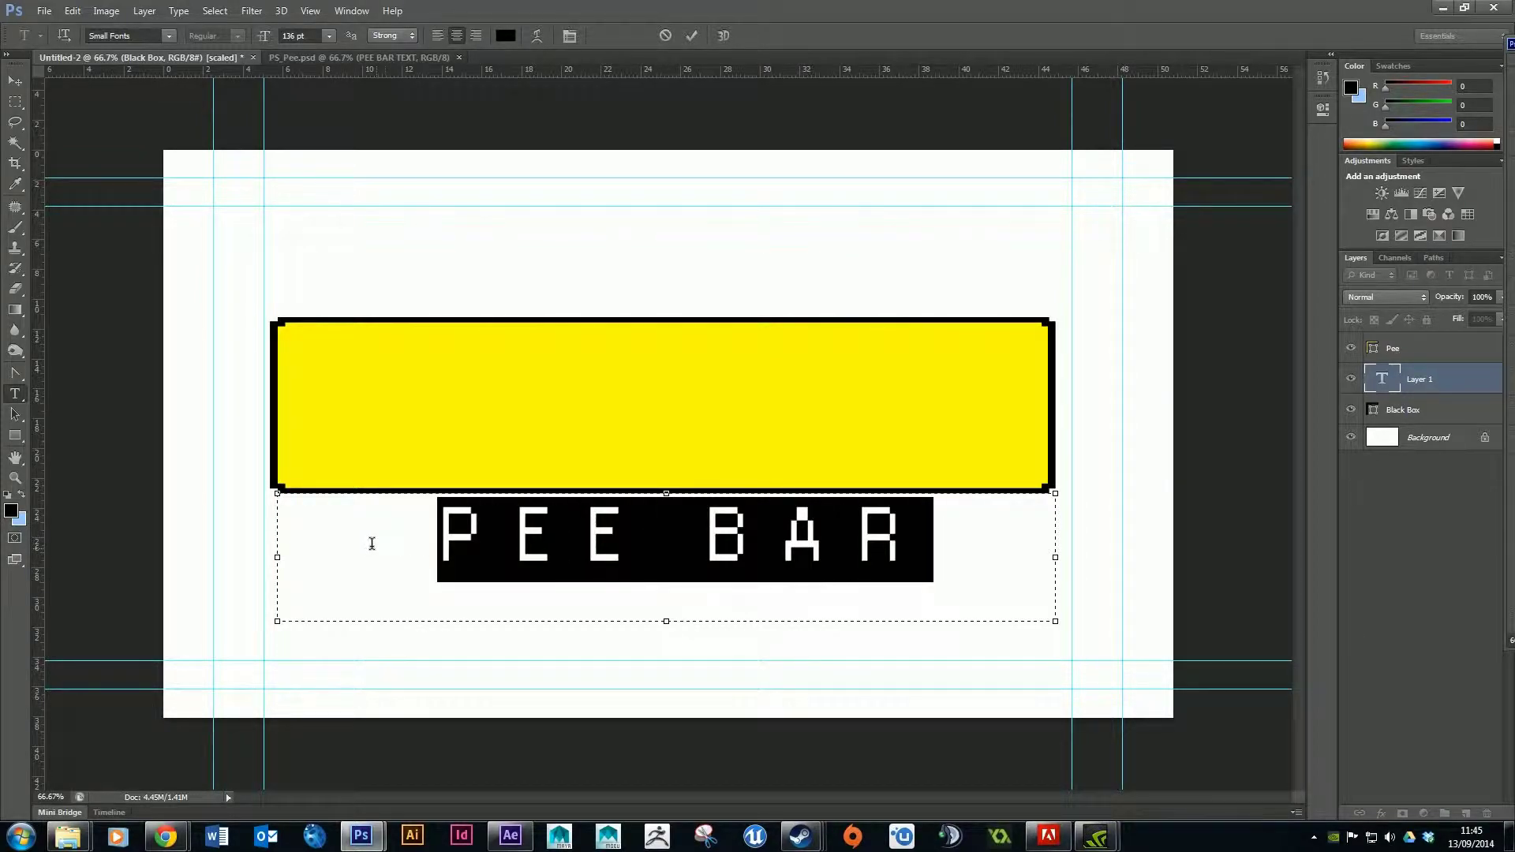
left_click(961, 574)
left_click_drag(954, 562, 387, 537)
left_click(917, 555)
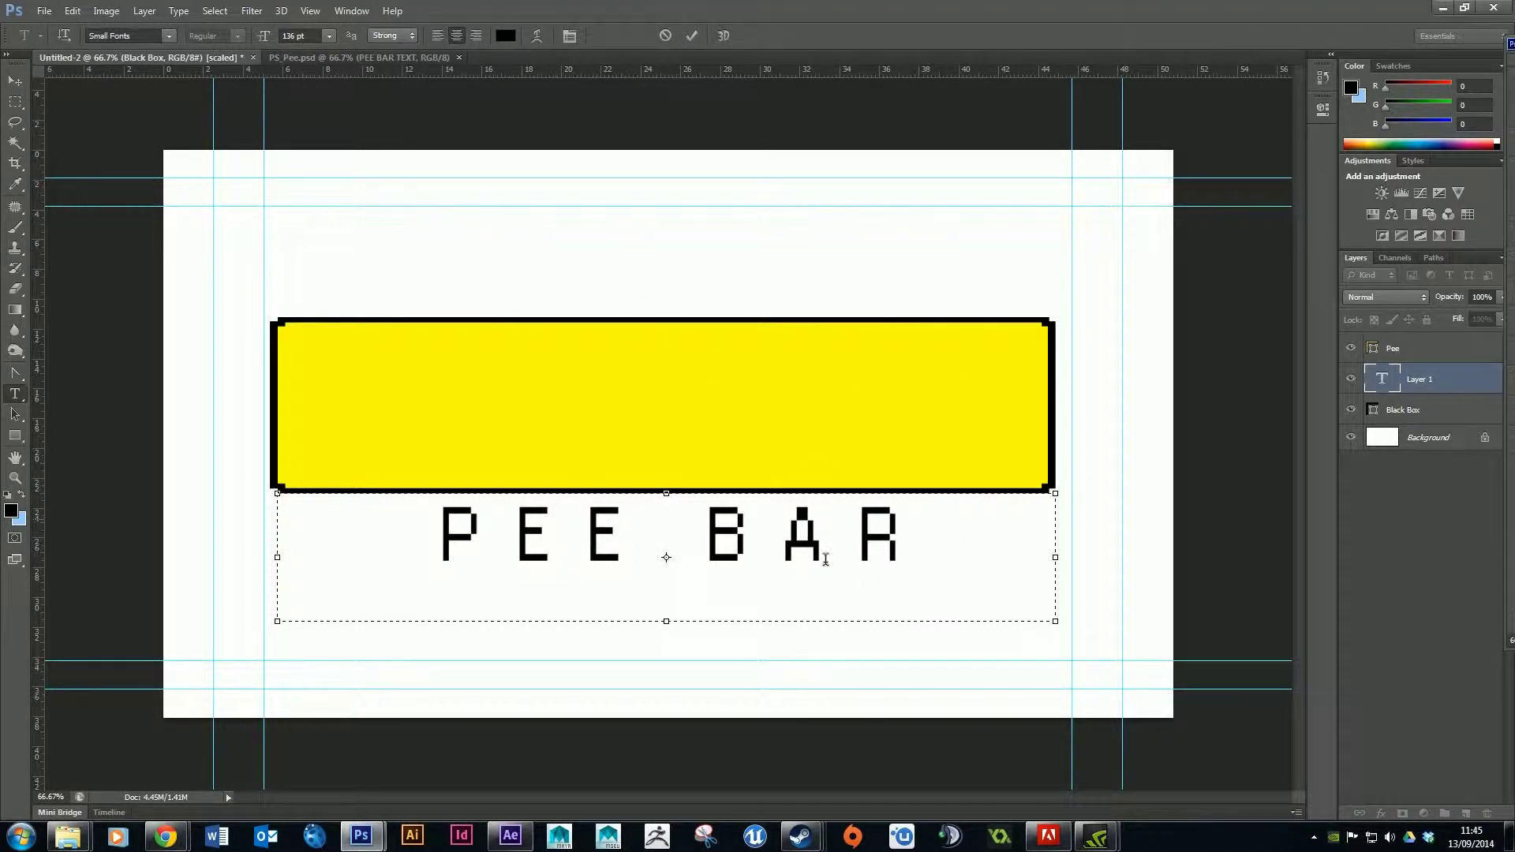
left_click(352, 10)
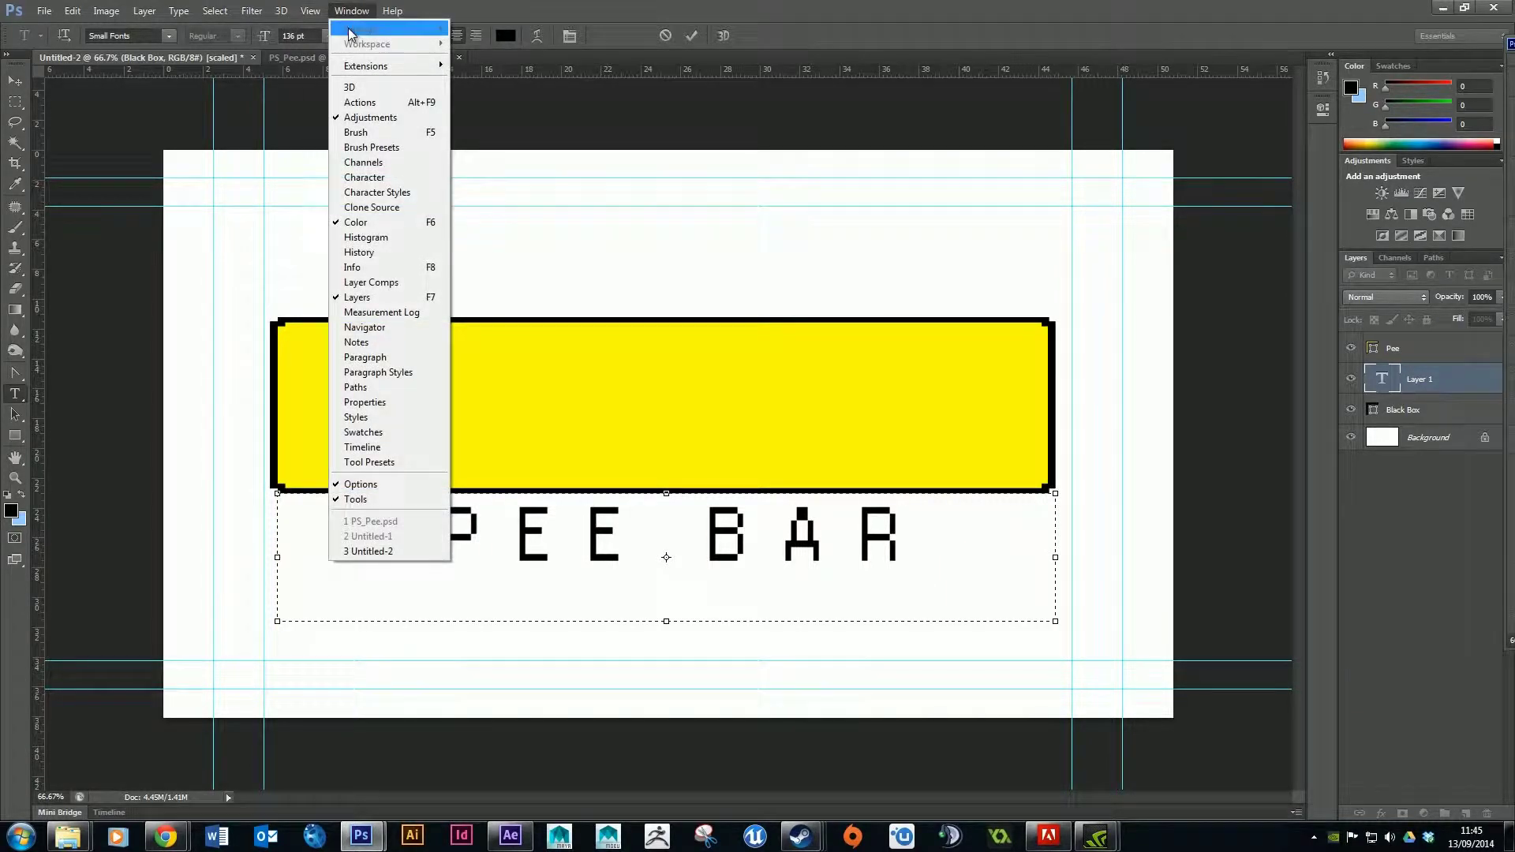
left_click(384, 182)
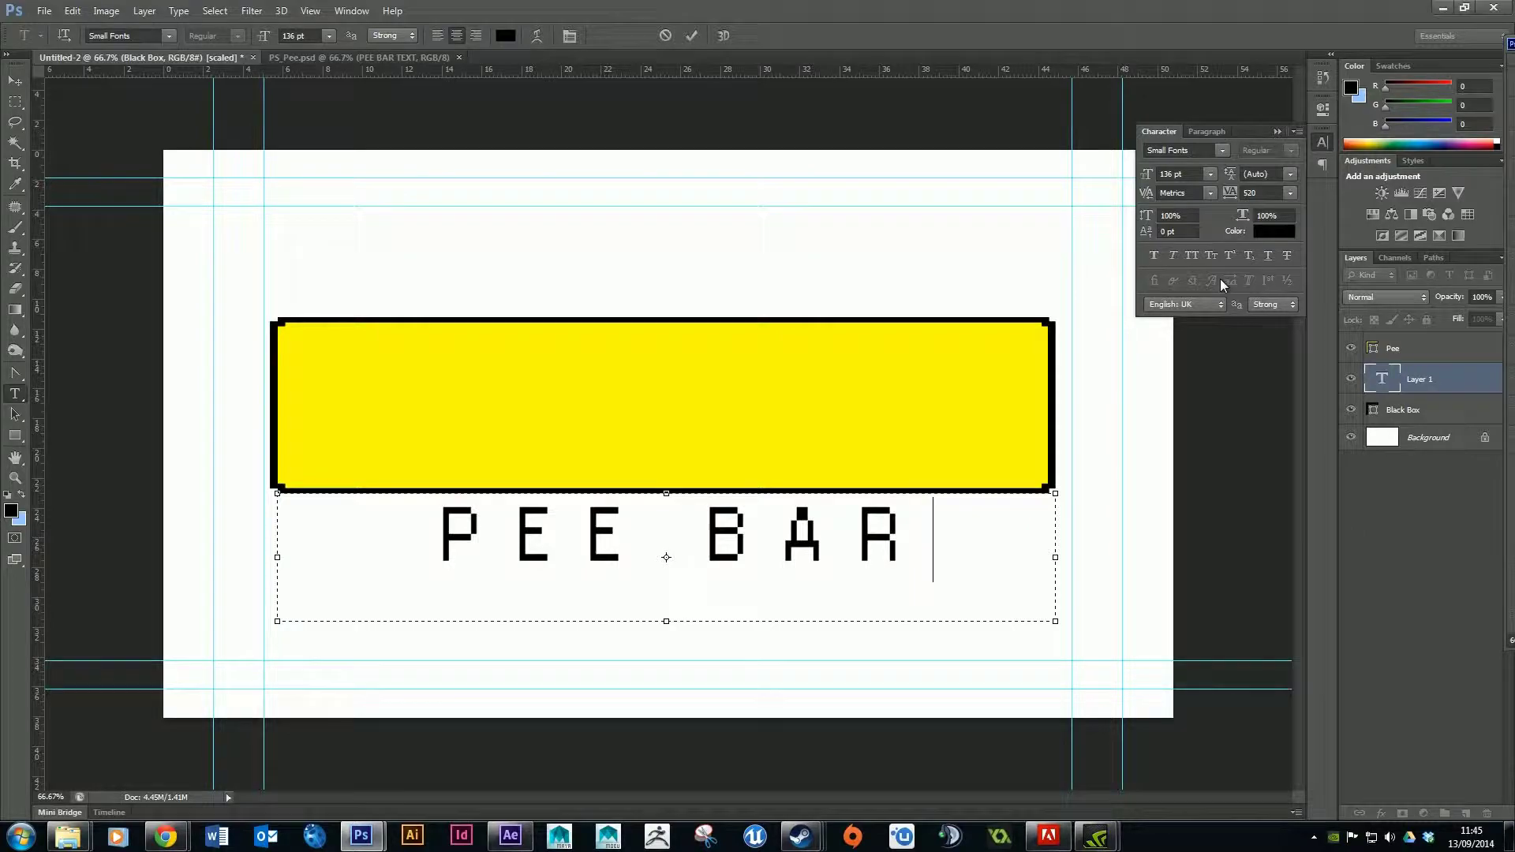
Widen the tracking of the whole PEE BAR text to 1020
left_click_drag(881, 596, 396, 524)
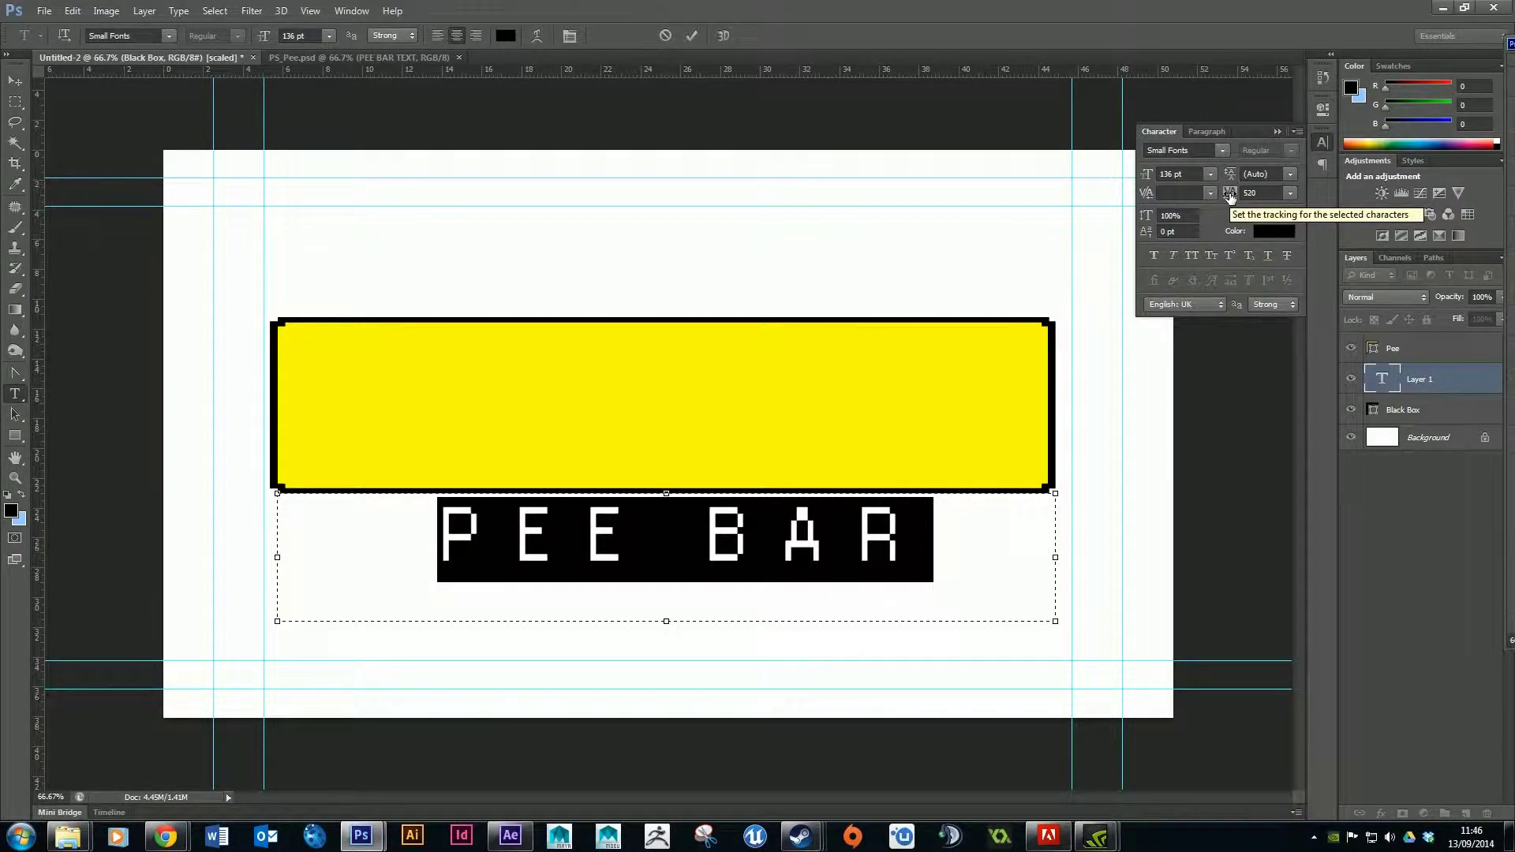
left_click_drag(1229, 197, 1251, 195)
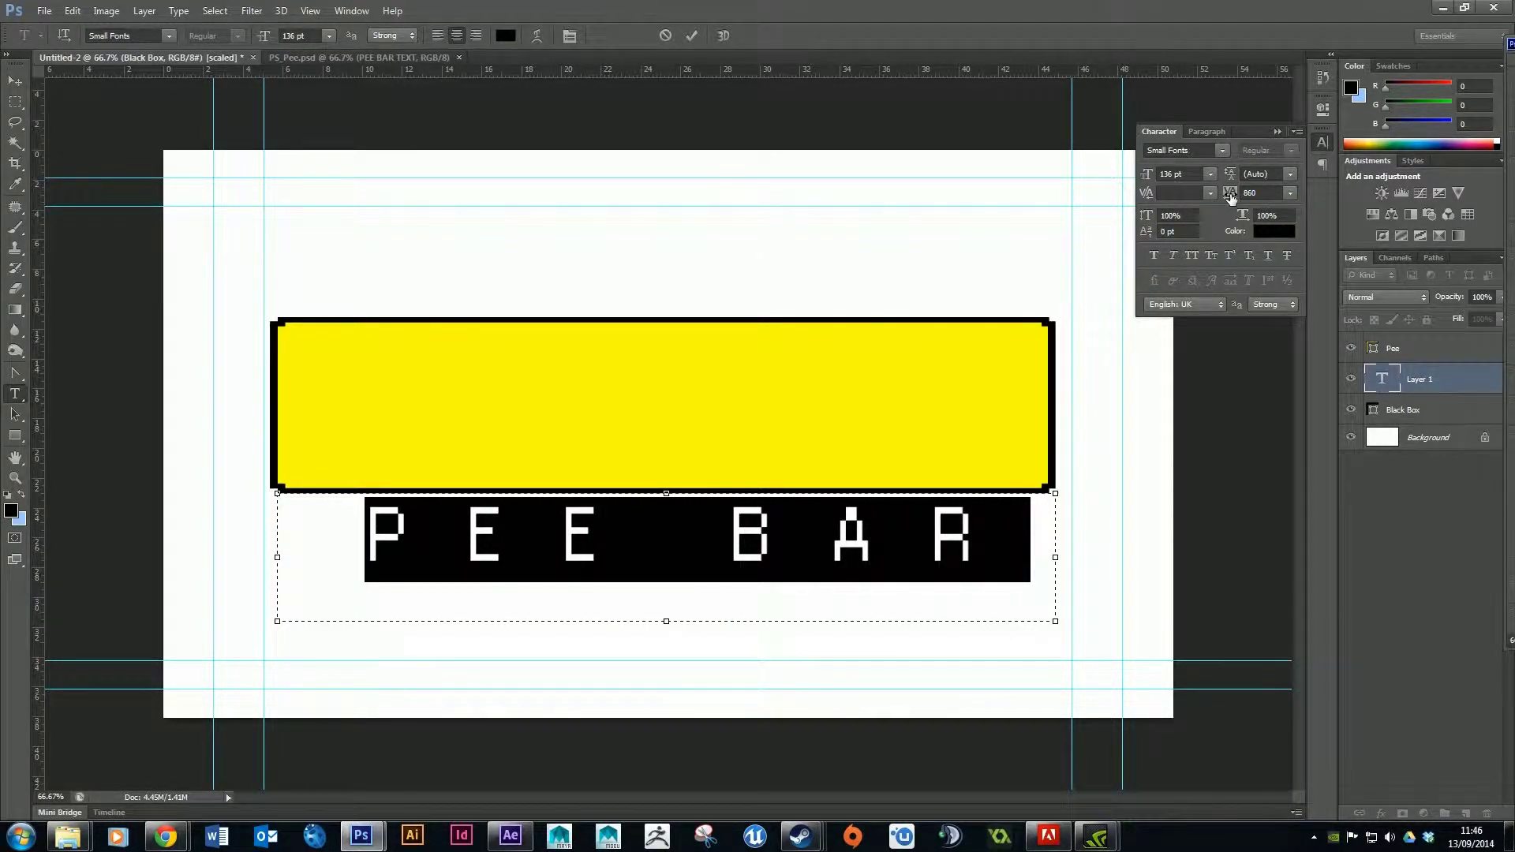
left_click_drag(1231, 198, 1239, 196)
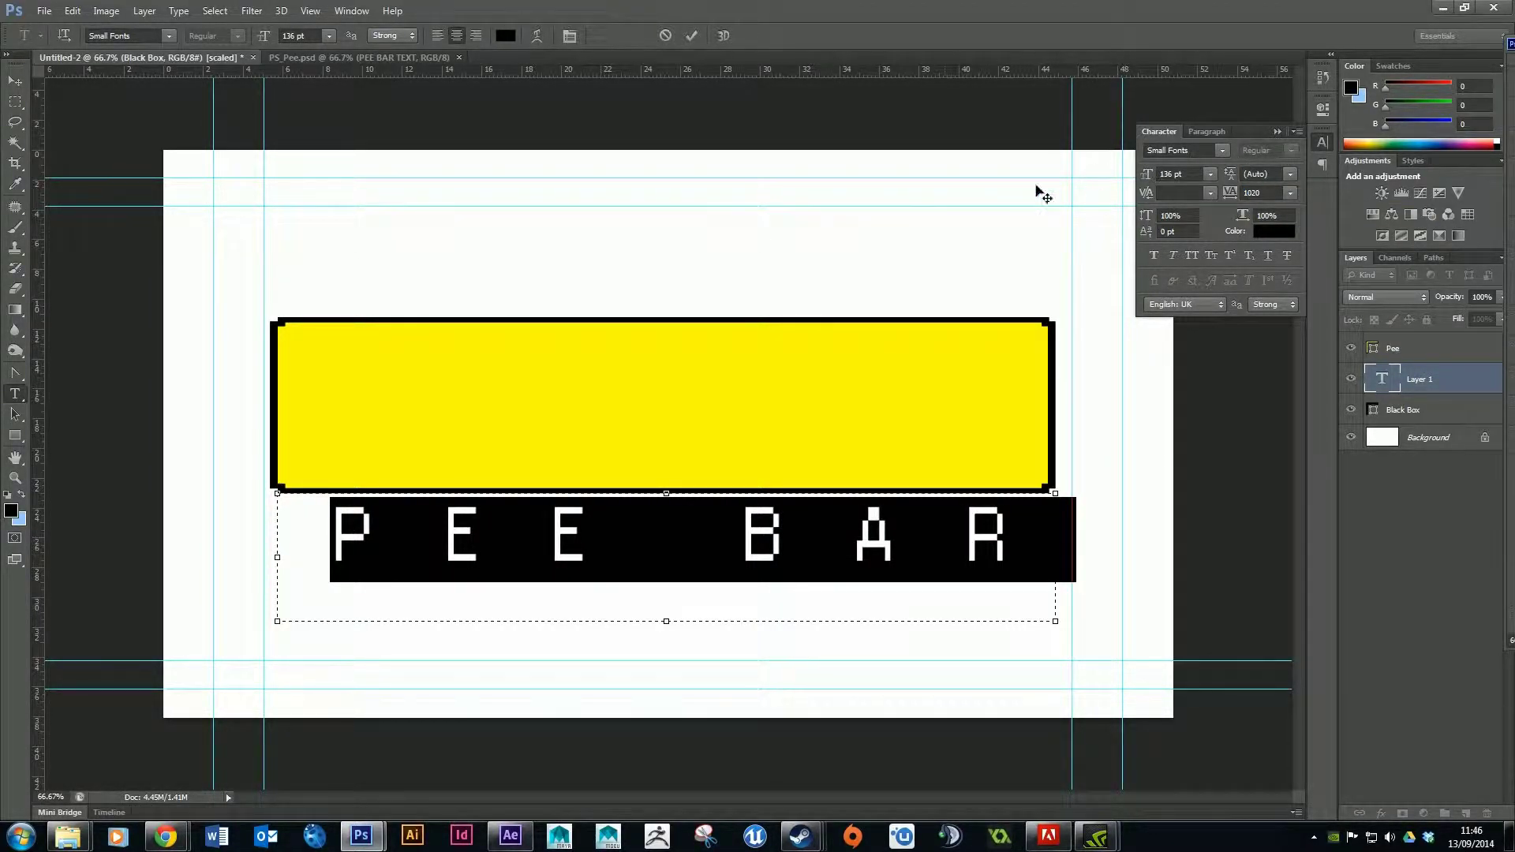
Set the PEE BAR text to 143 pt, apply faux bold, and commit the text edit
left_click(1192, 173)
left_click_drag(1146, 175, 1157, 177)
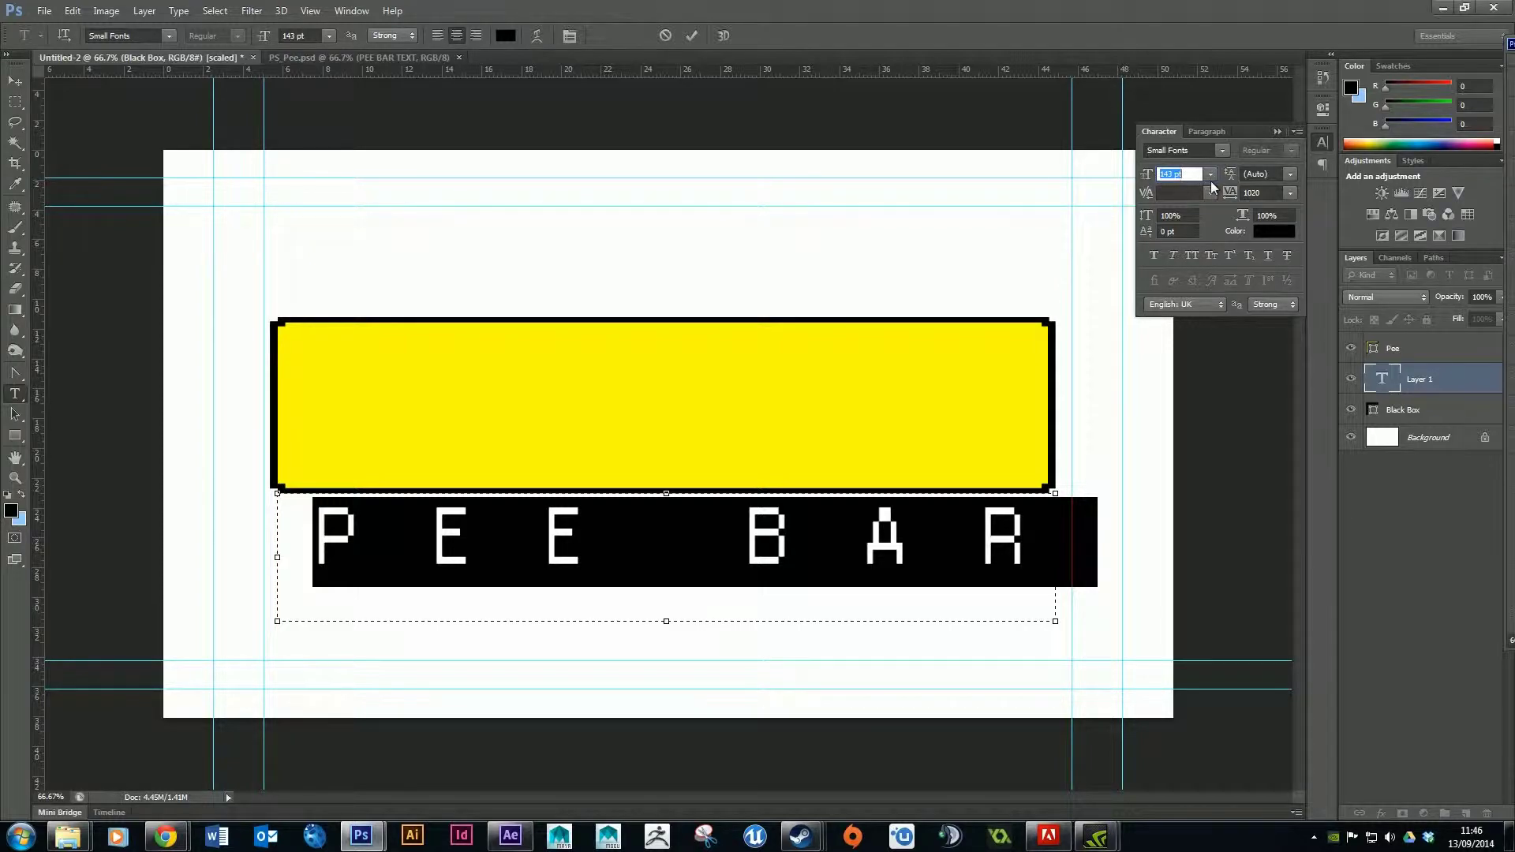
left_click(1190, 173)
left_click(1158, 257)
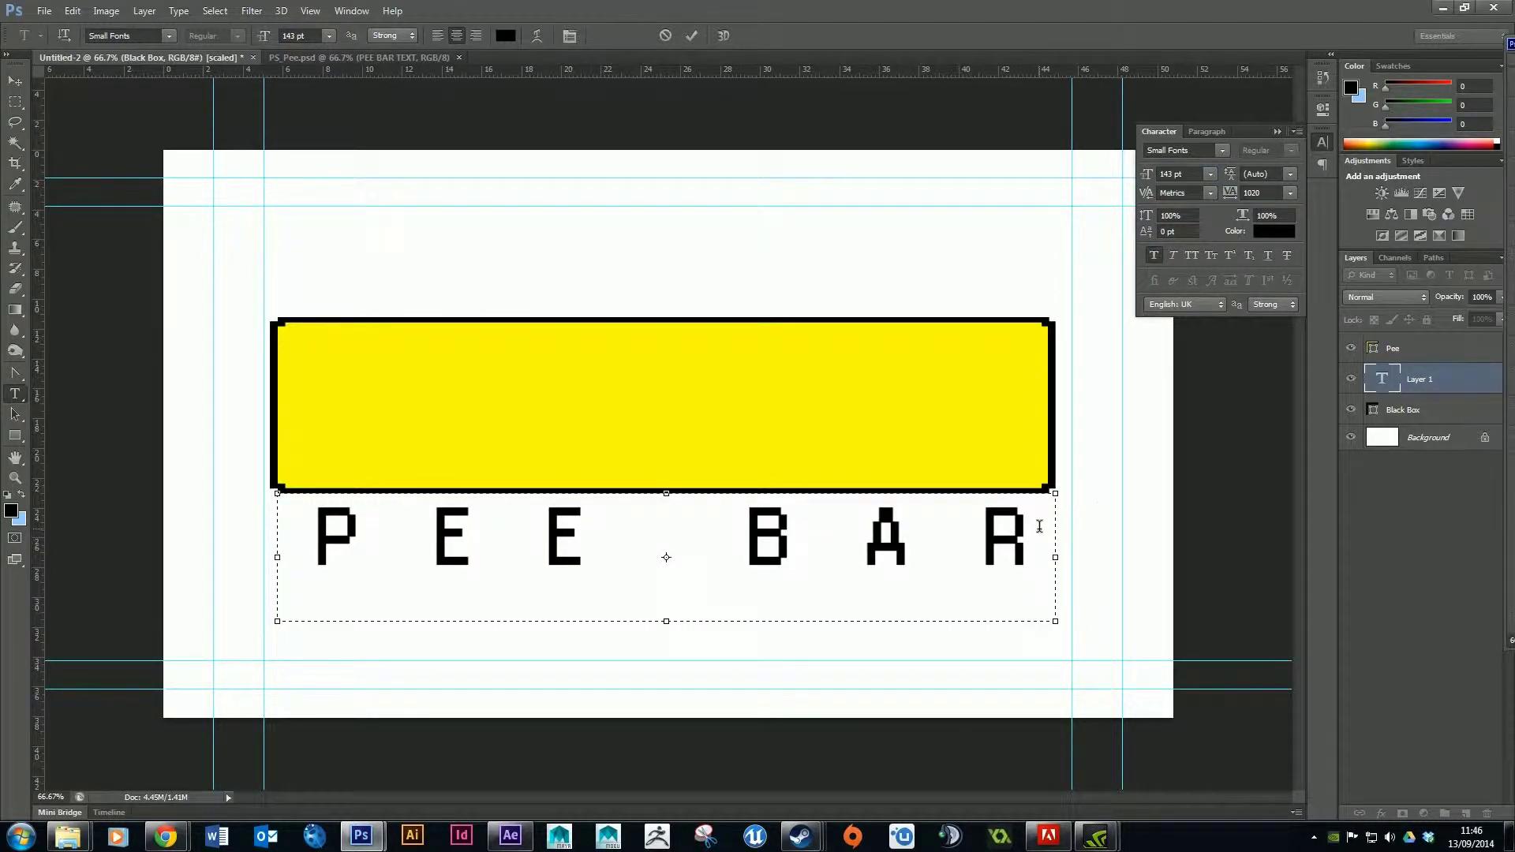
left_click(11, 84)
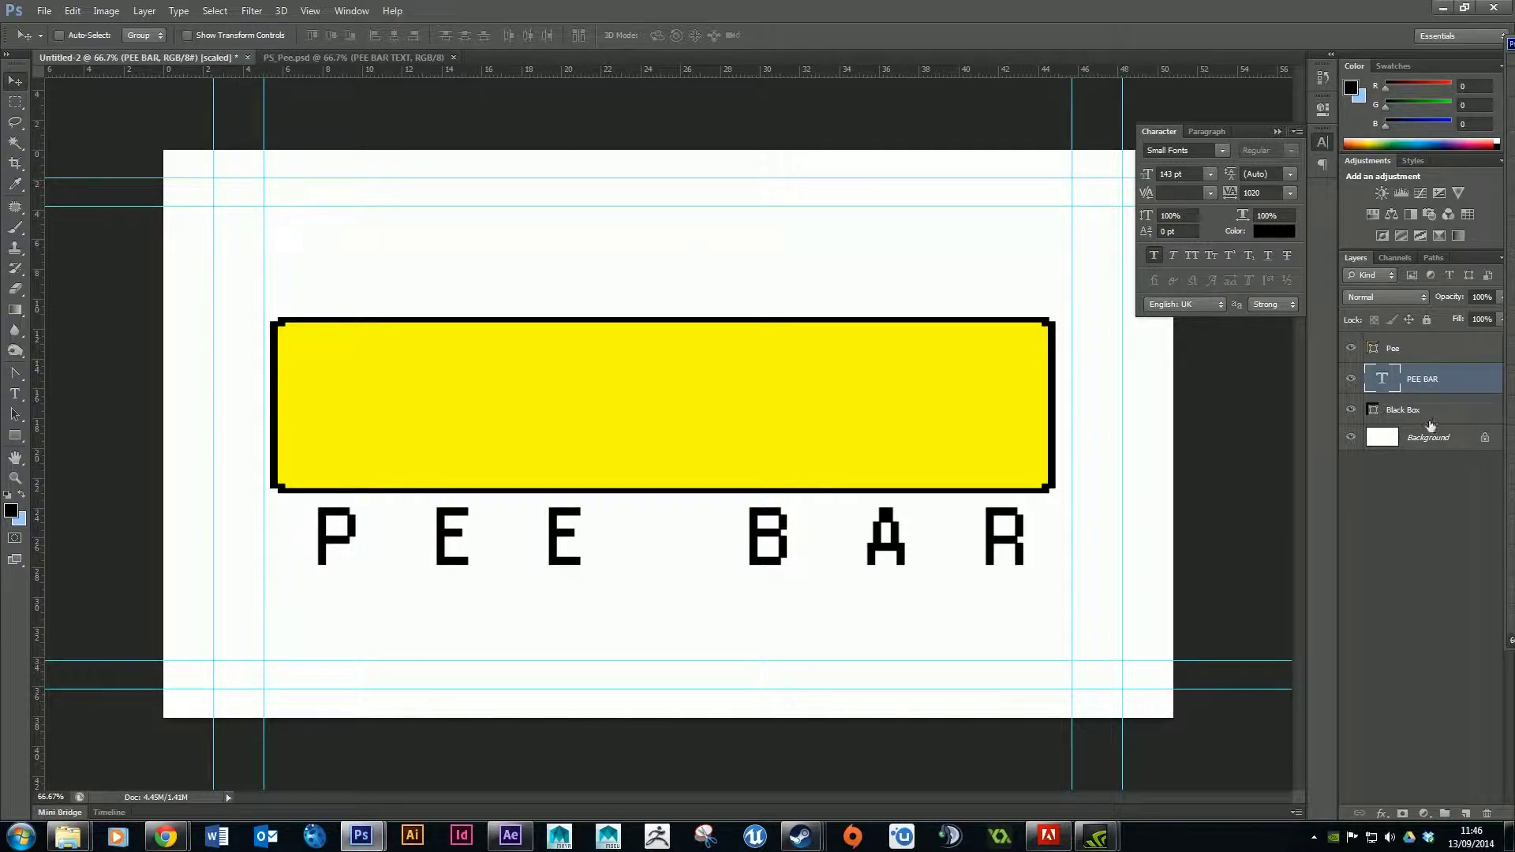
Review the Pee, PEE BAR, Black Box and Background layers, toggle Pee's visibility, and collapse the character settings
left_click(1394, 349)
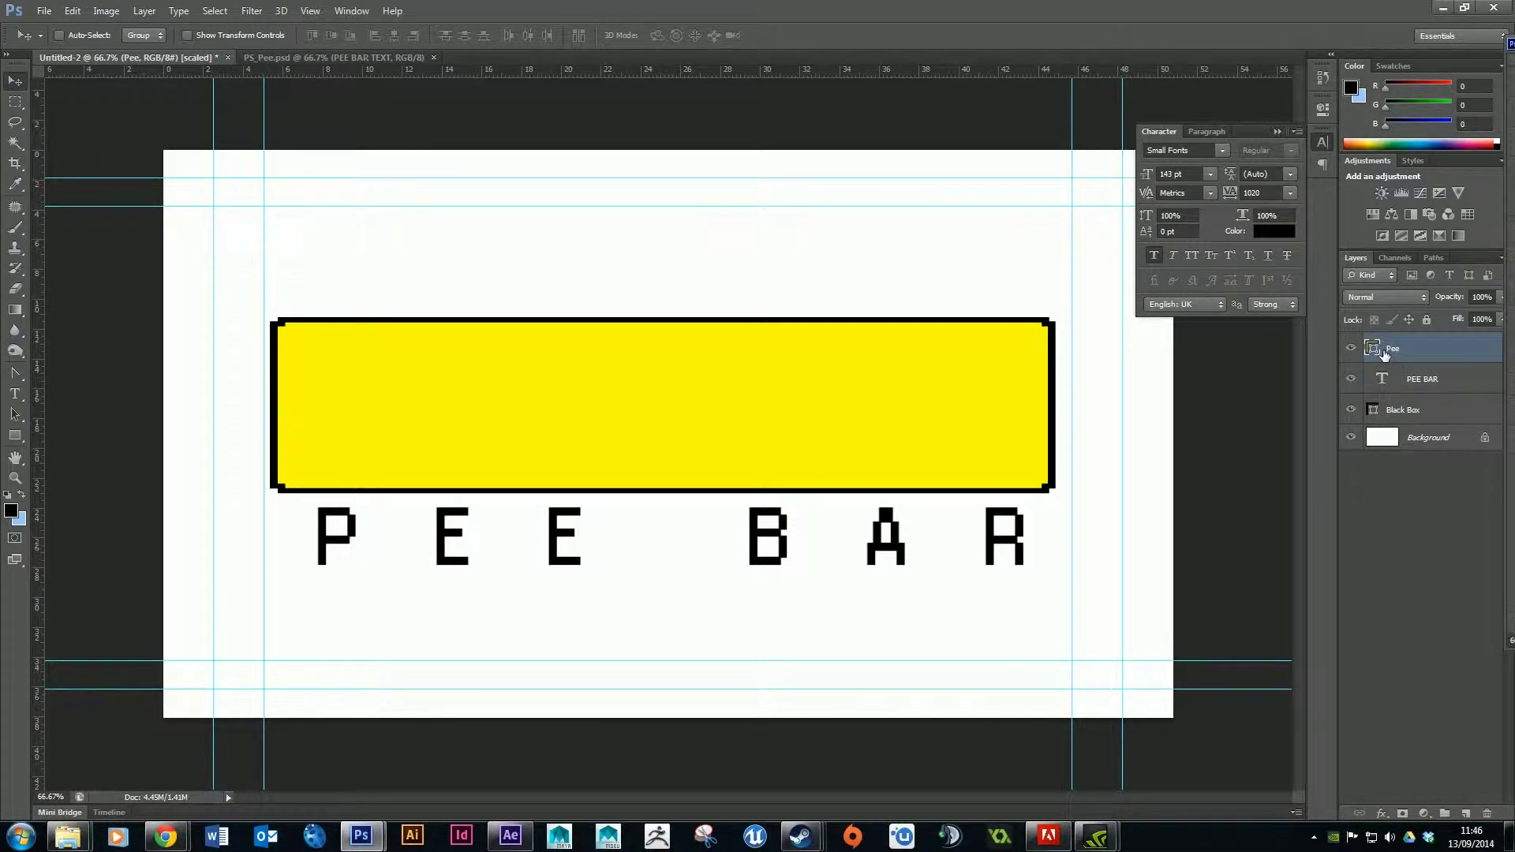
left_click(1387, 380)
left_click(1390, 350)
left_click(1353, 349)
left_click(1352, 348)
left_click(1352, 349)
left_click(1352, 349)
left_click(1413, 412)
left_click(1403, 378)
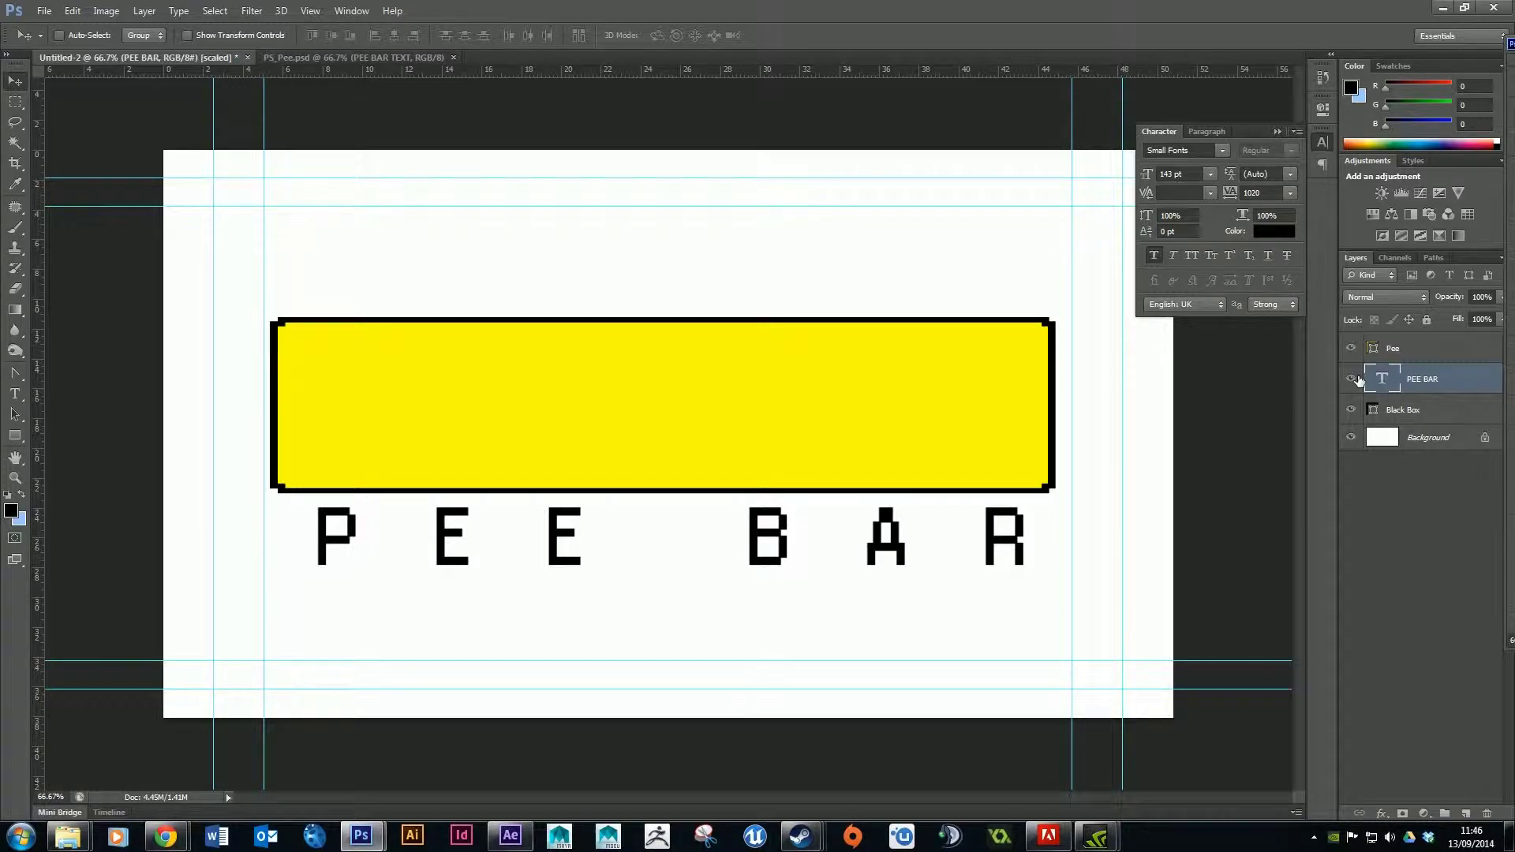
left_click(1417, 412)
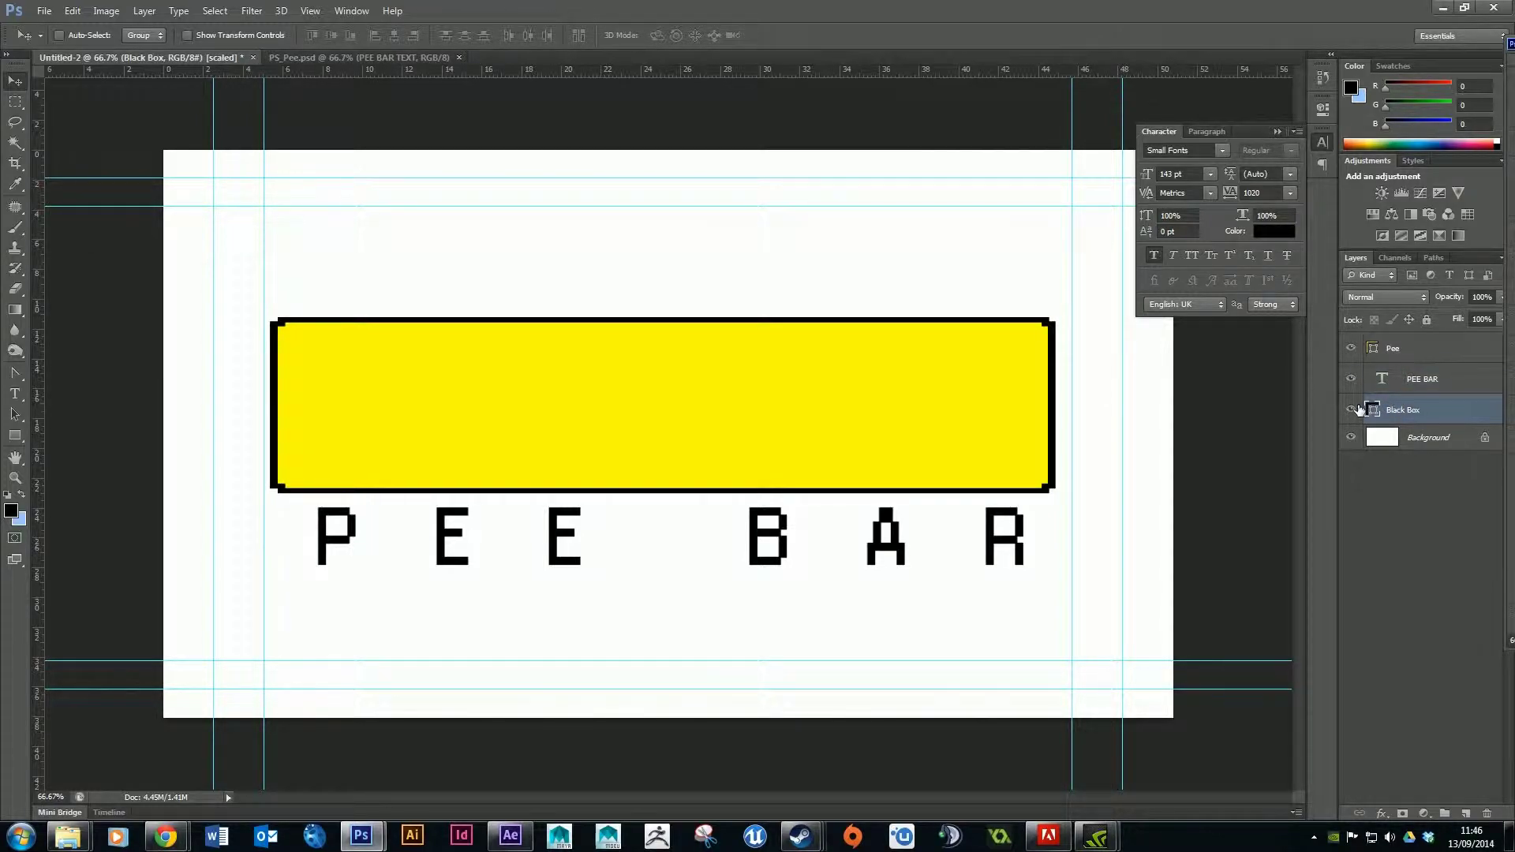
left_click(1421, 440)
left_click(1416, 411)
left_click(1408, 380)
left_click(1387, 349)
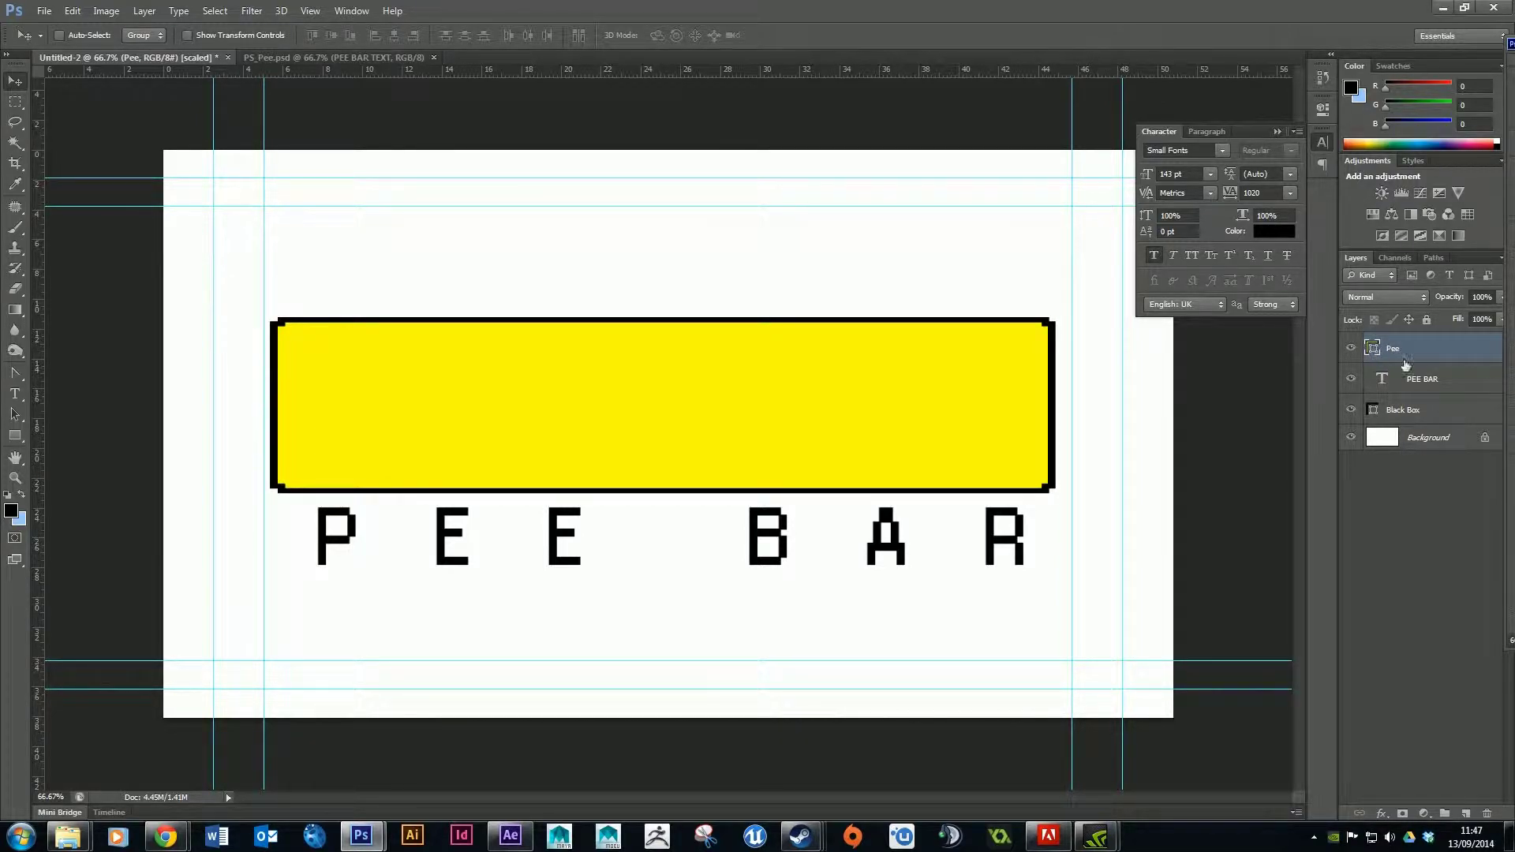
left_click(1283, 131)
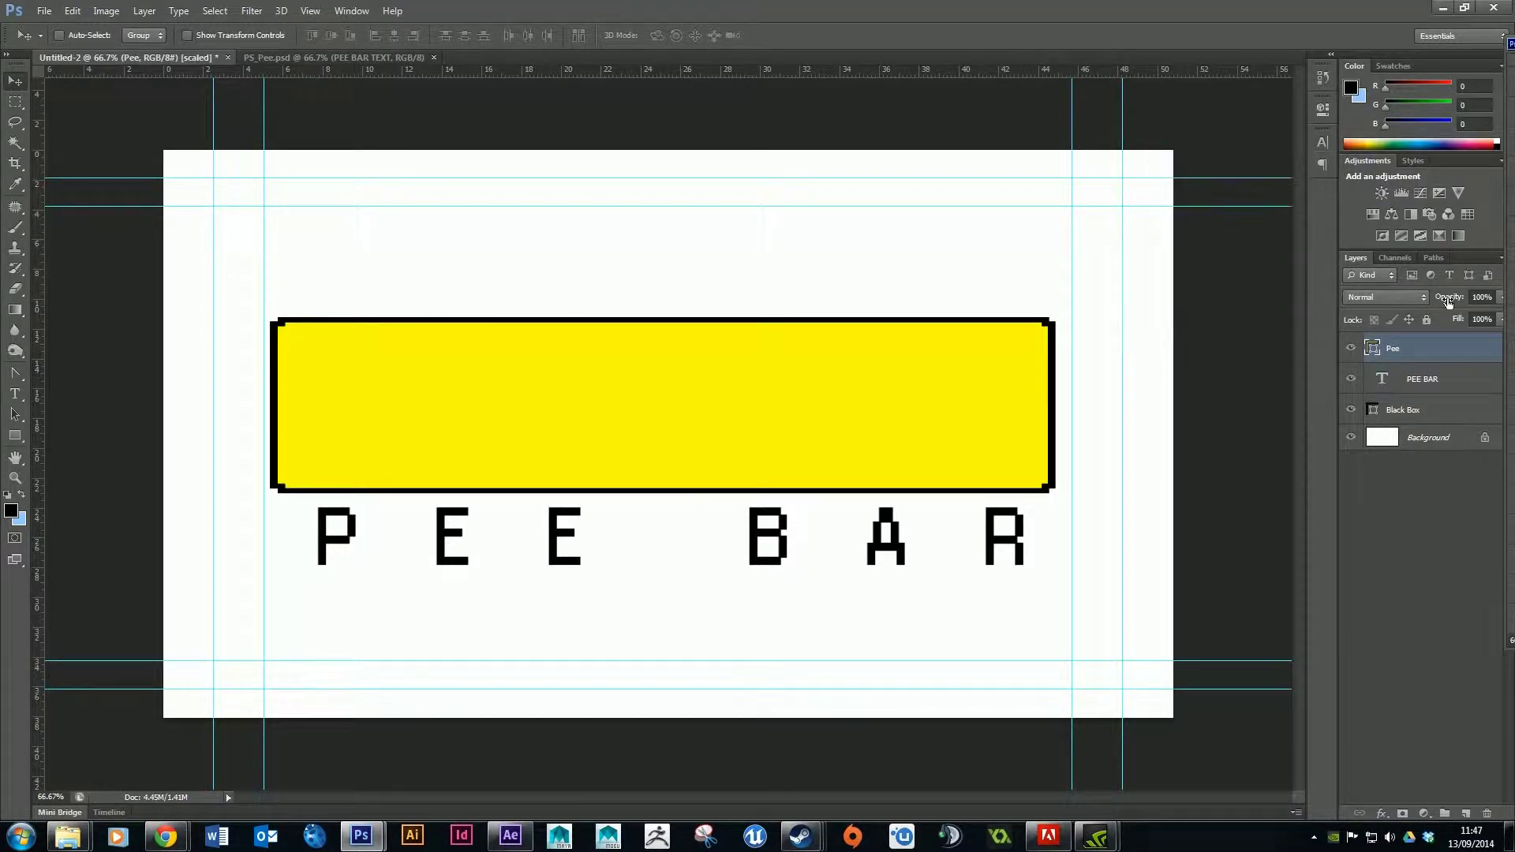
Duplicate the Pee layer and recolour the copy to the darker yellow e1e408, comparing it against the original
left_click_drag(1444, 349, 1466, 809)
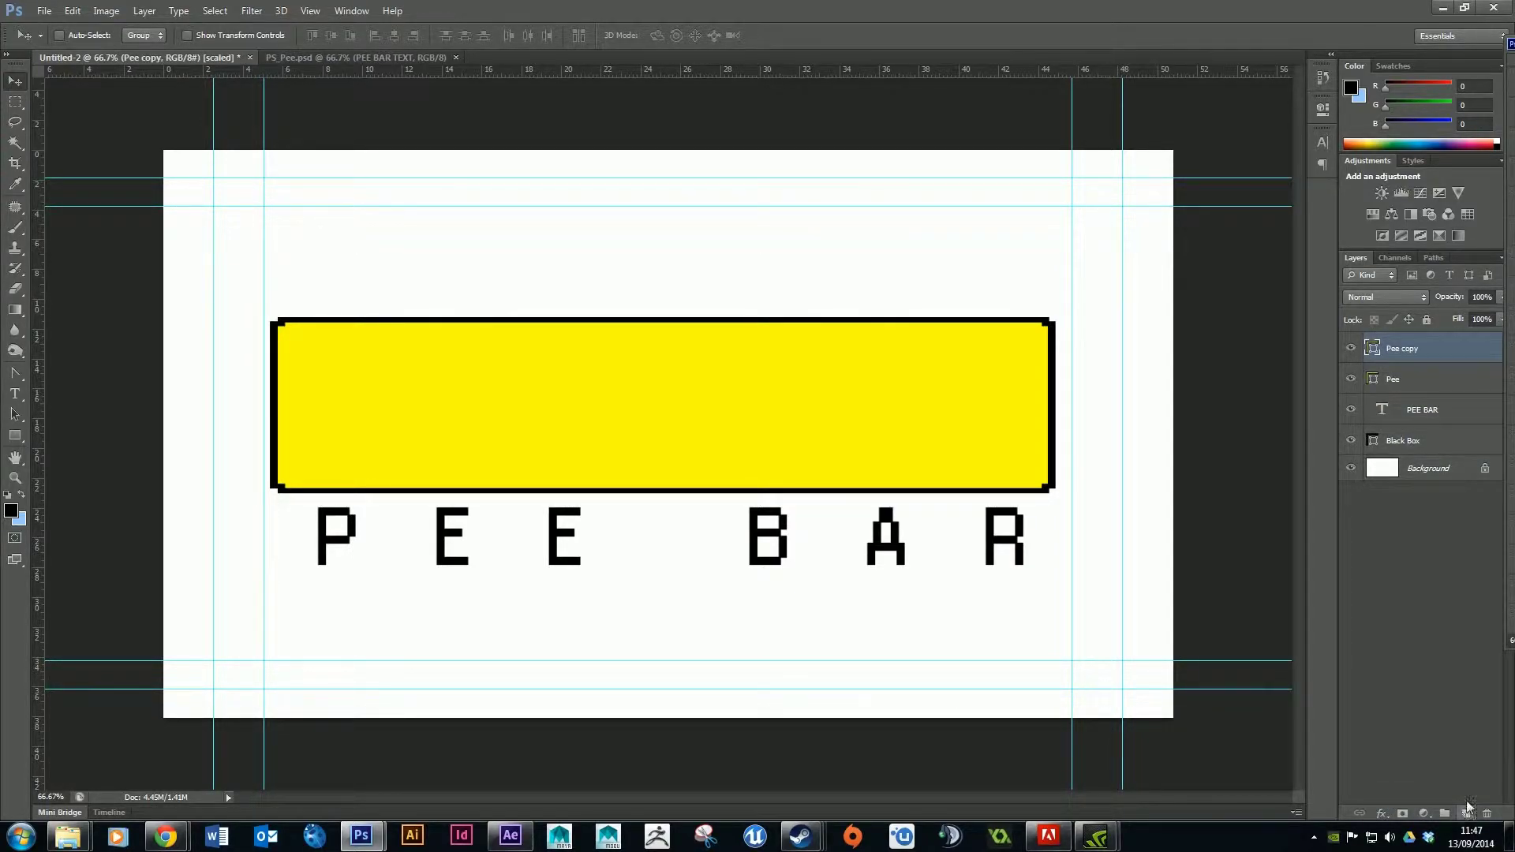
double_click(1373, 350)
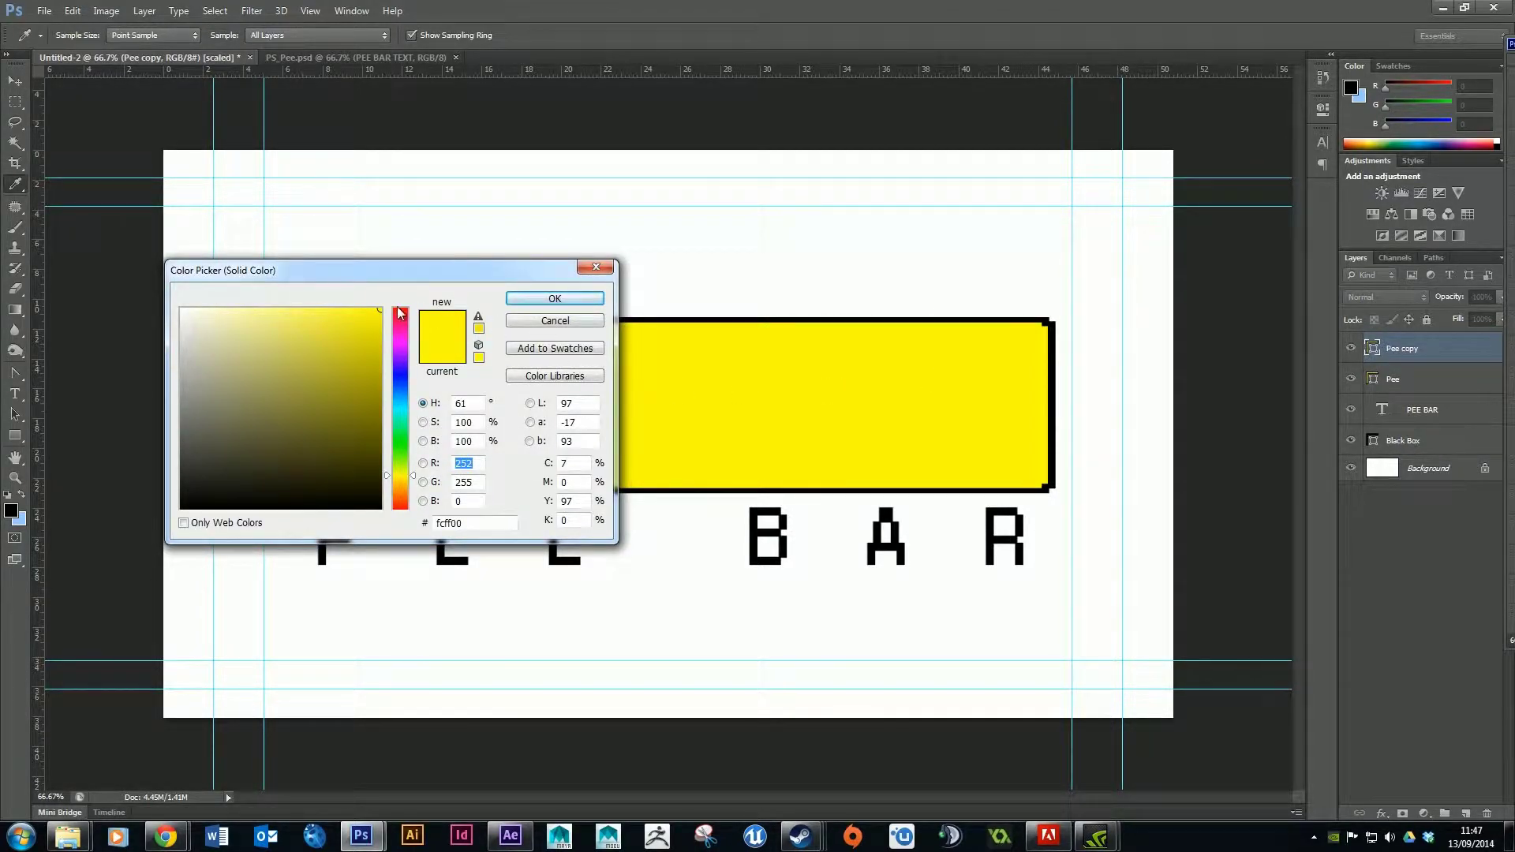
left_click_drag(370, 322, 378, 328)
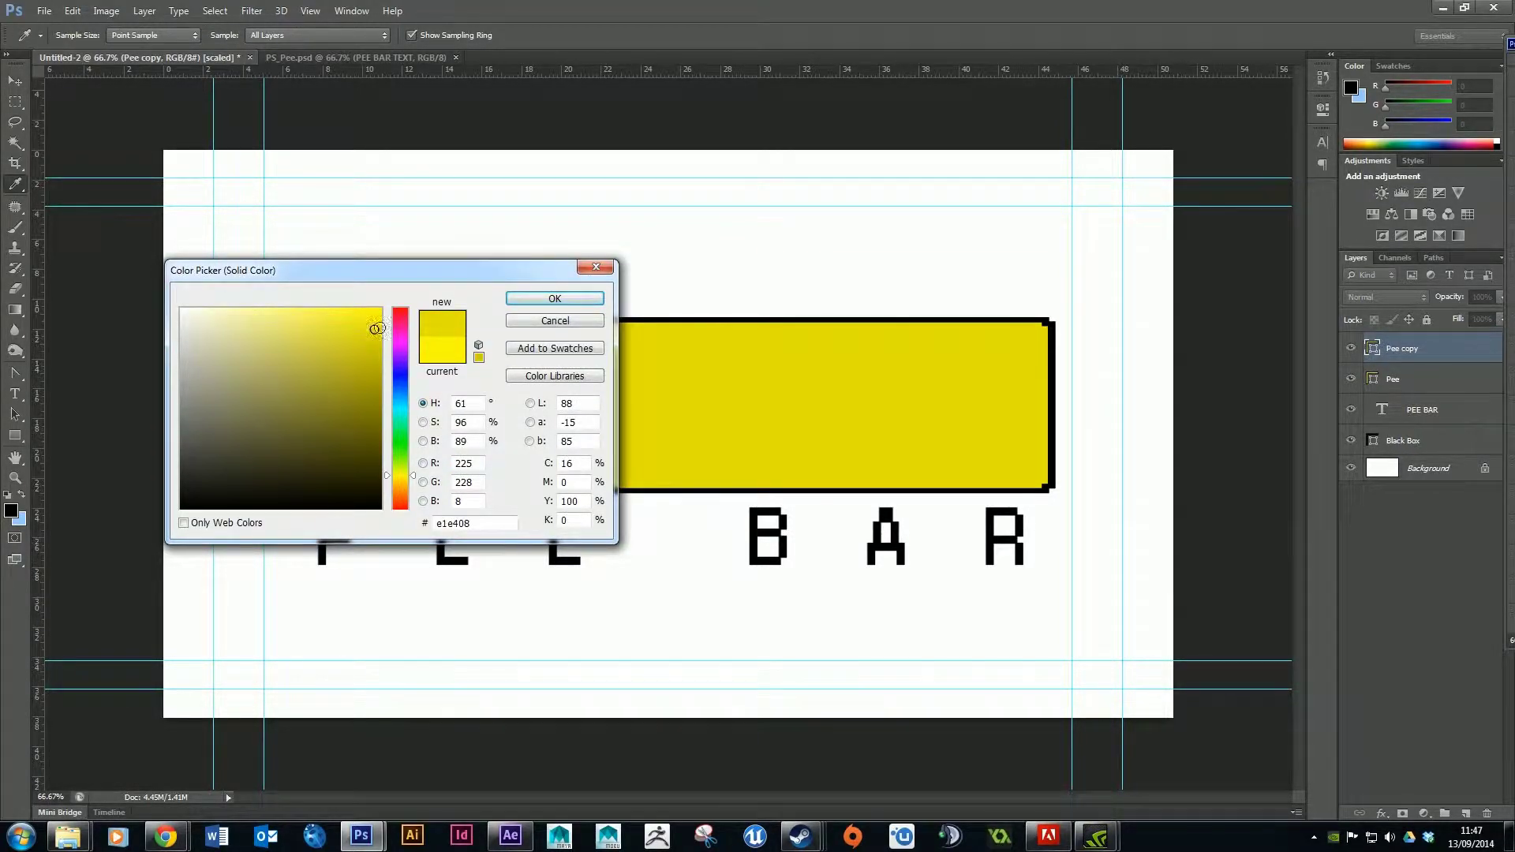
left_click(553, 299)
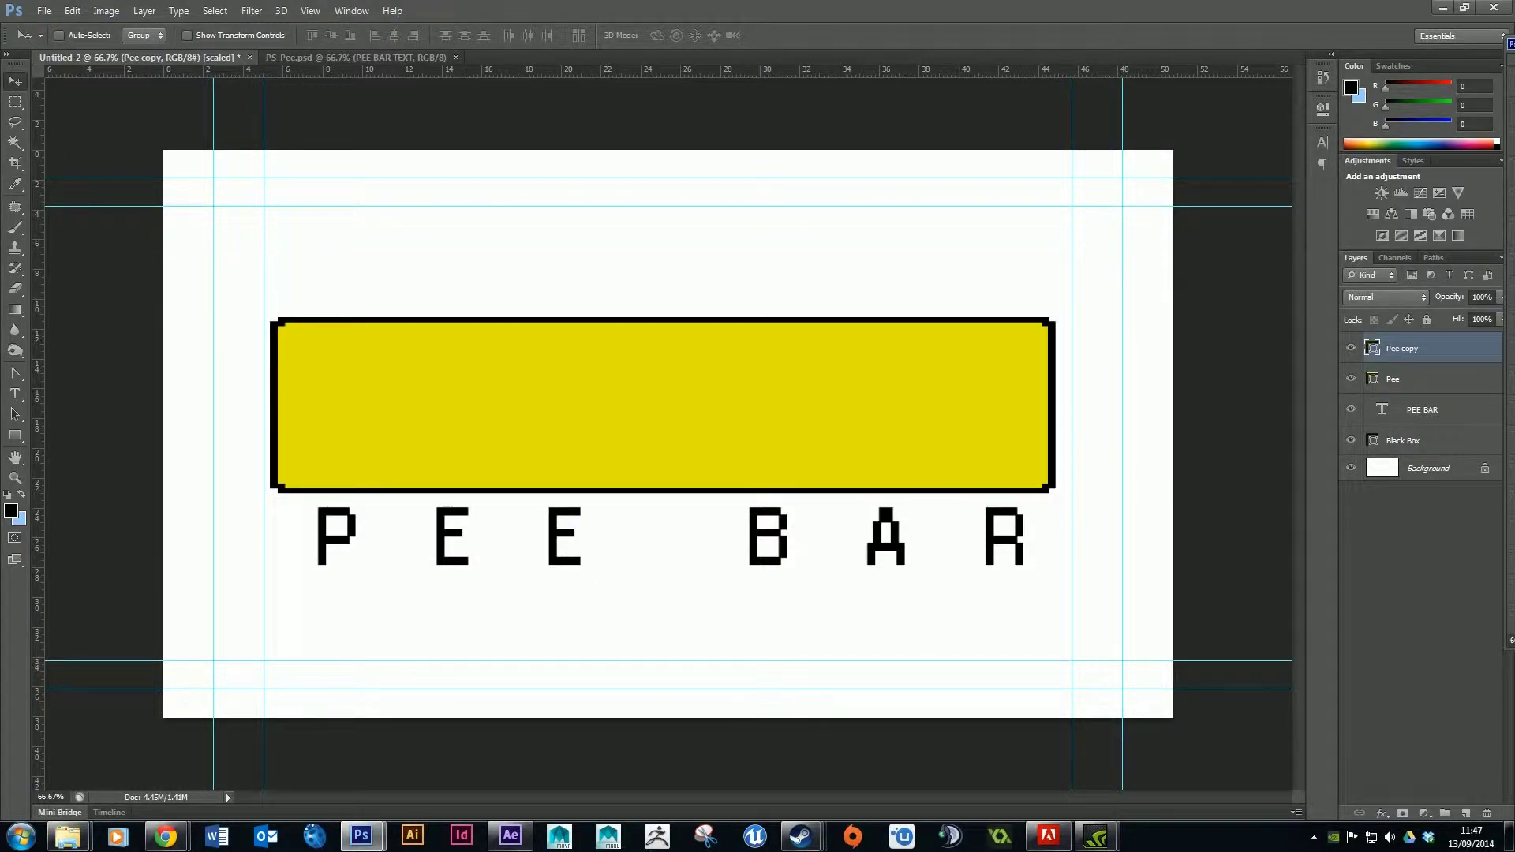
left_click(1352, 349)
left_click(1351, 349)
left_click(1350, 349)
left_click(1350, 349)
Try to cut away a strip along the upper edge of Pee copy with a rectangular selection, restore the layer, and deselect
left_click(15, 103)
left_click_drag(224, 277, 1133, 344)
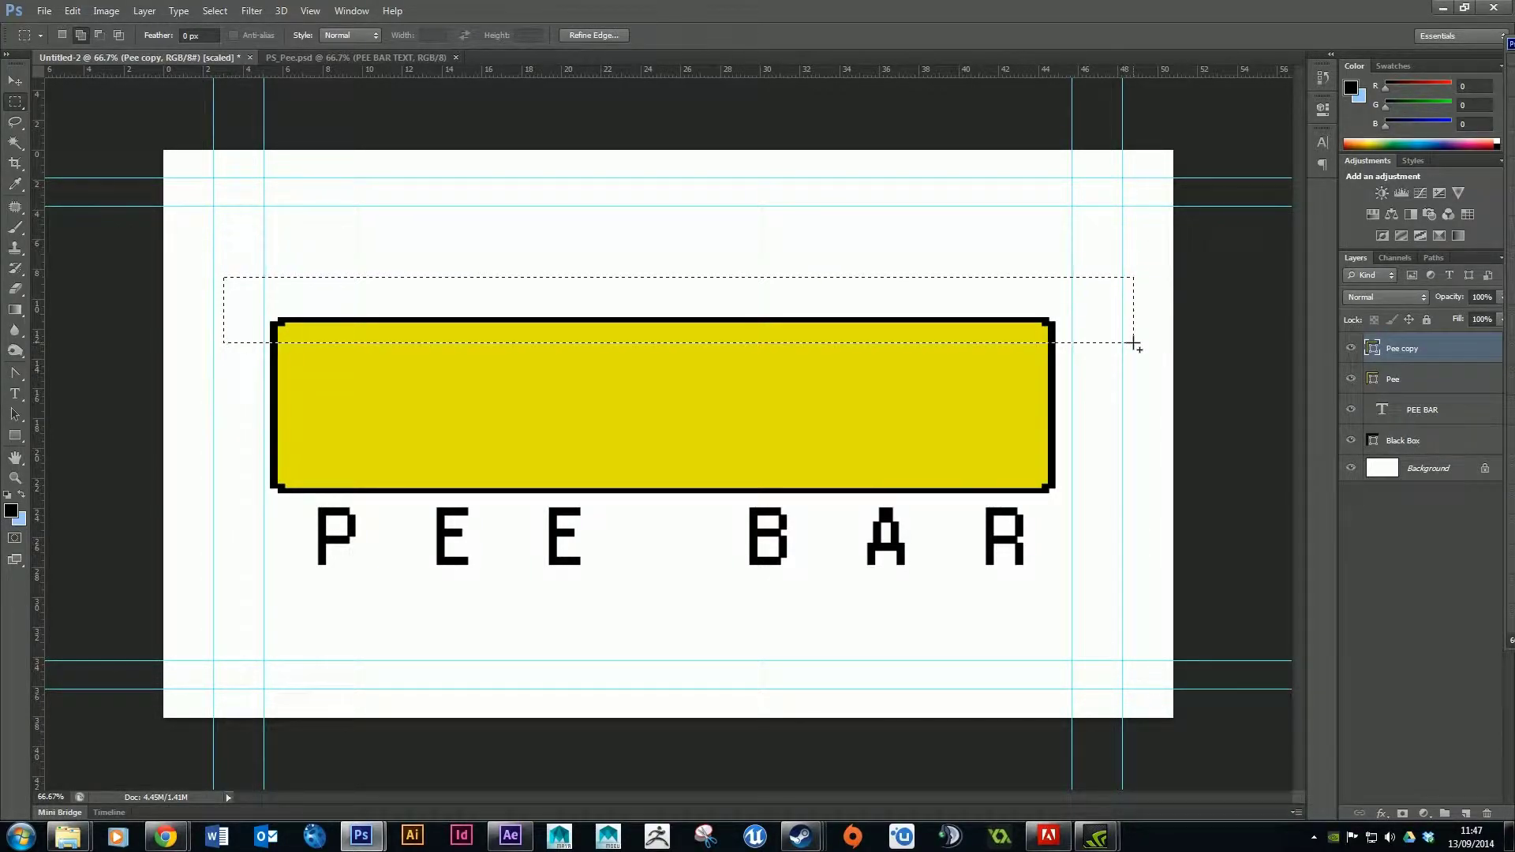
key("Delete")
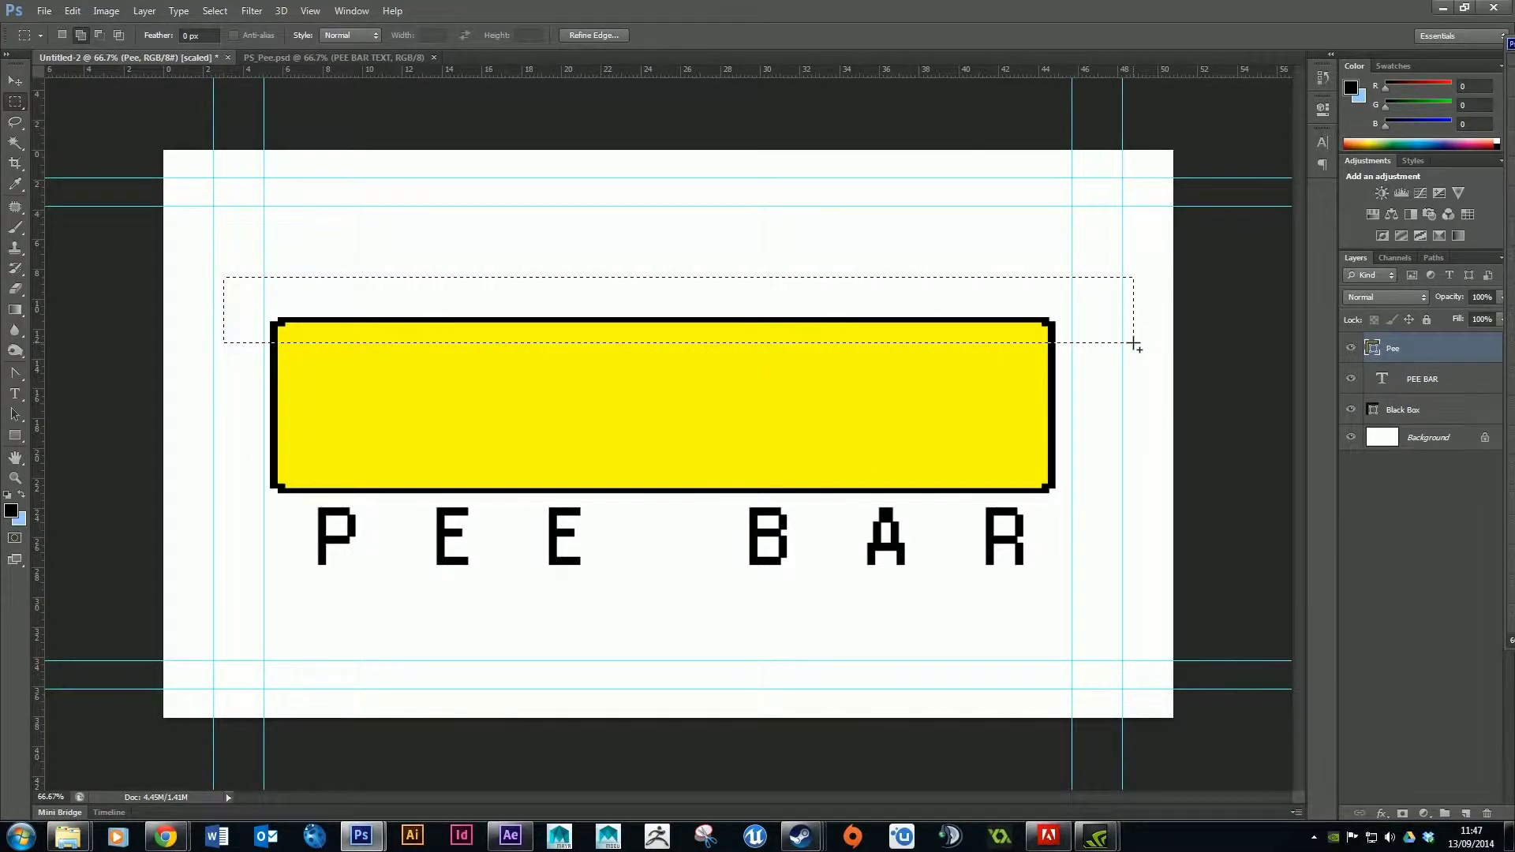
key("ctrl+d")
left_click(71, 11)
left_click(87, 27)
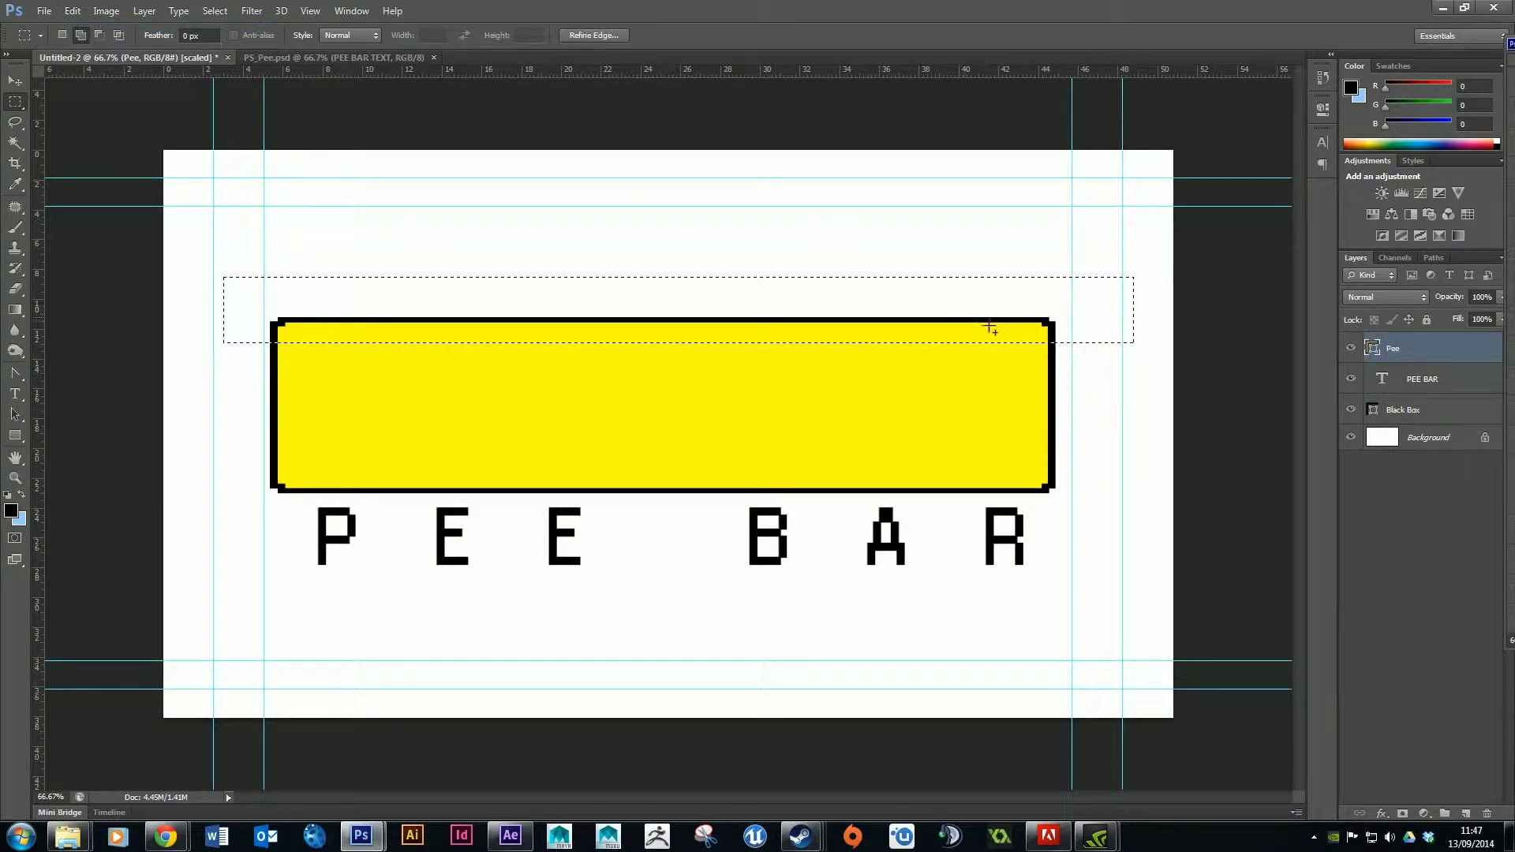
key("ctrl+d")
key("ctrl+z")
key("ctrl+j")
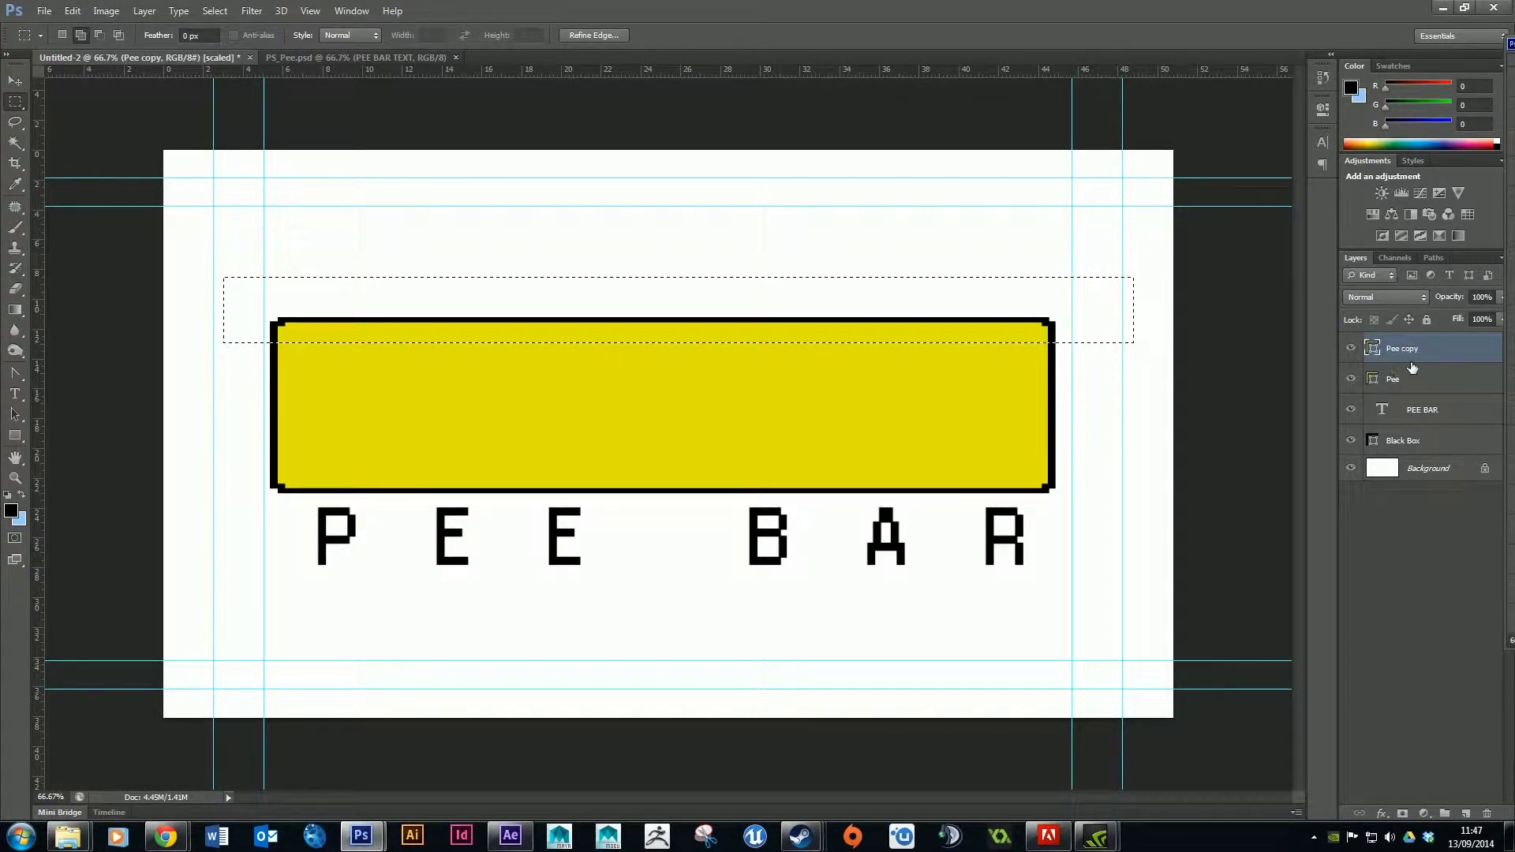
key("ctrl+d")
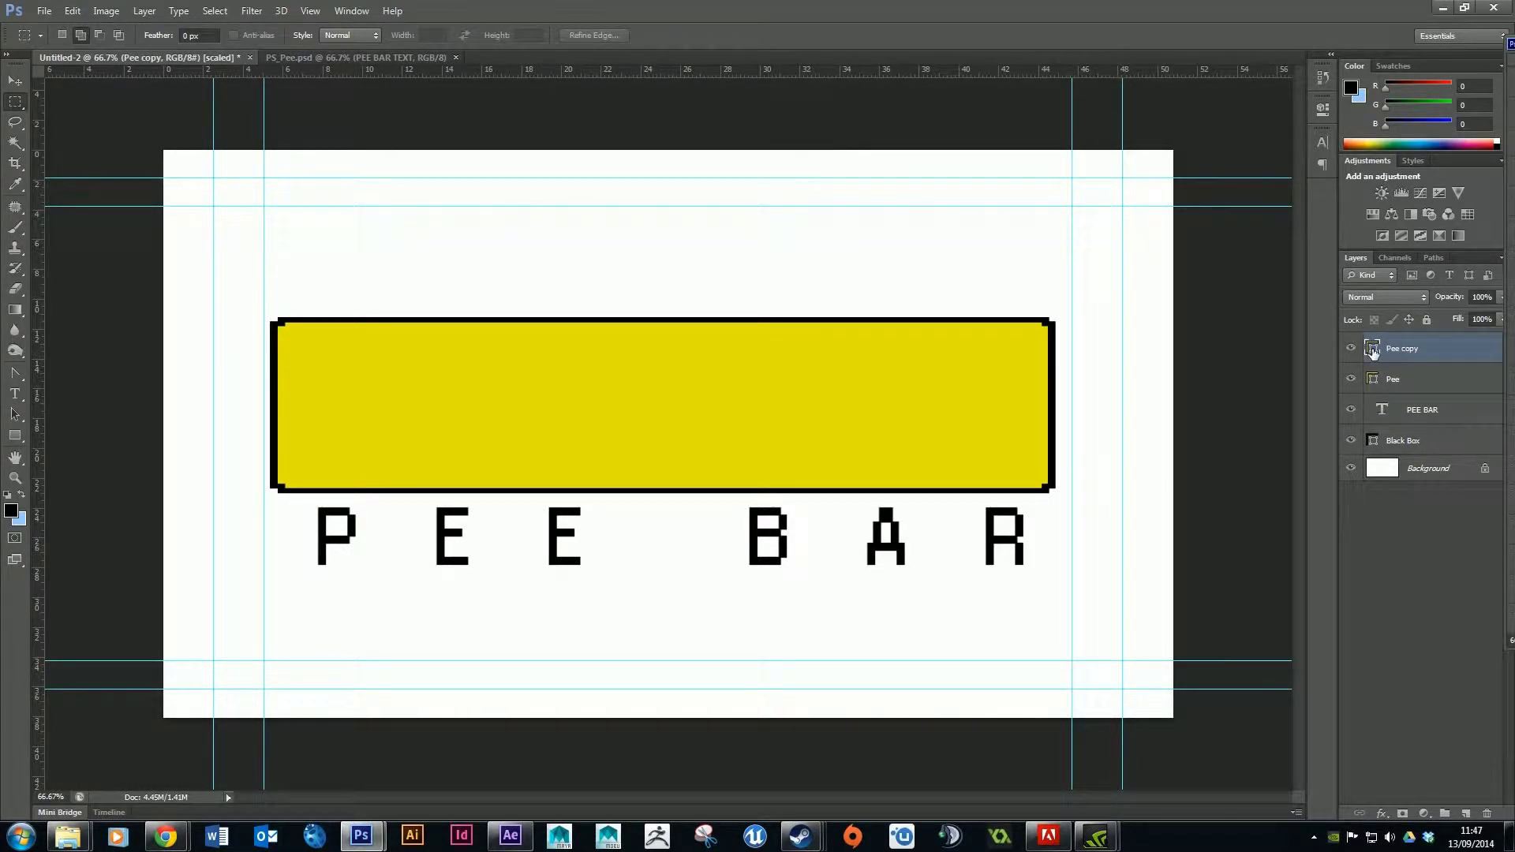
Rasterize the Pee copy layer
left_click(1438, 383)
left_click(1443, 352)
right_click(1442, 349)
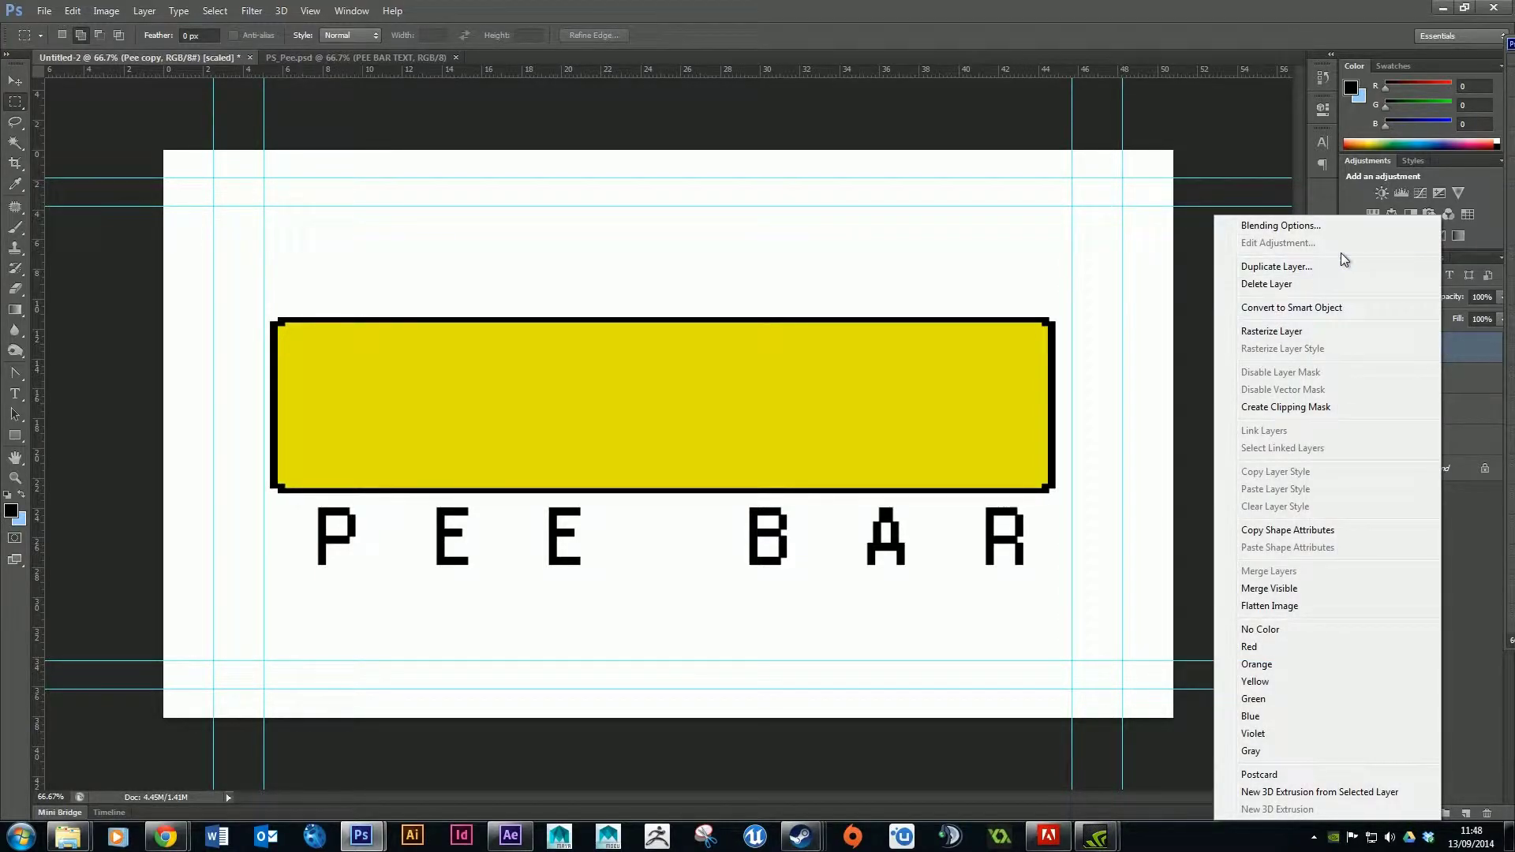
left_click(1280, 335)
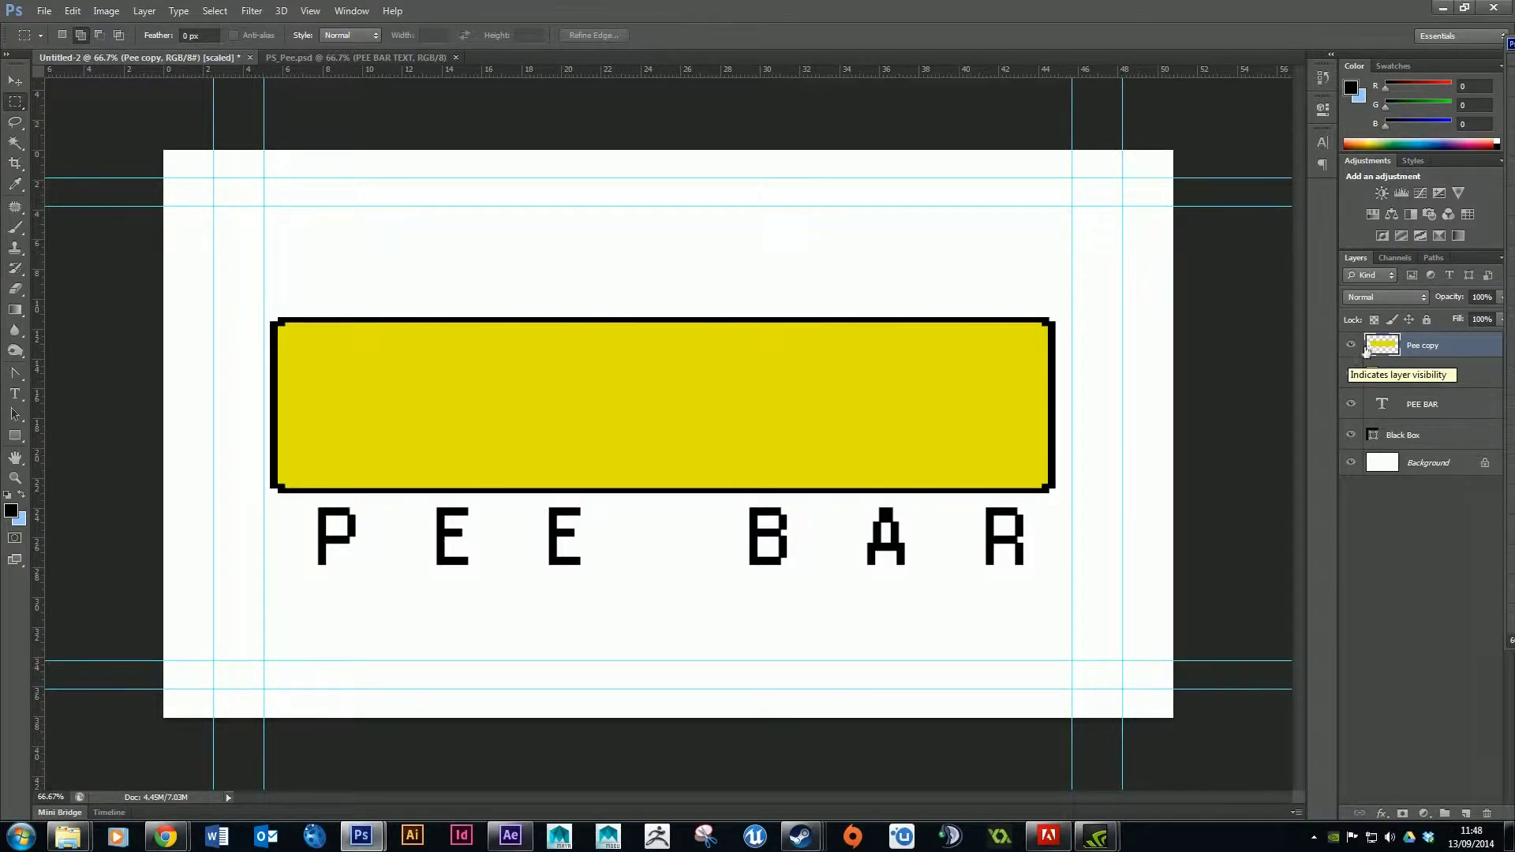
Try rectangular marquee selections over the interior of the bar on Pee copy, and clear the selection
left_click(19, 105)
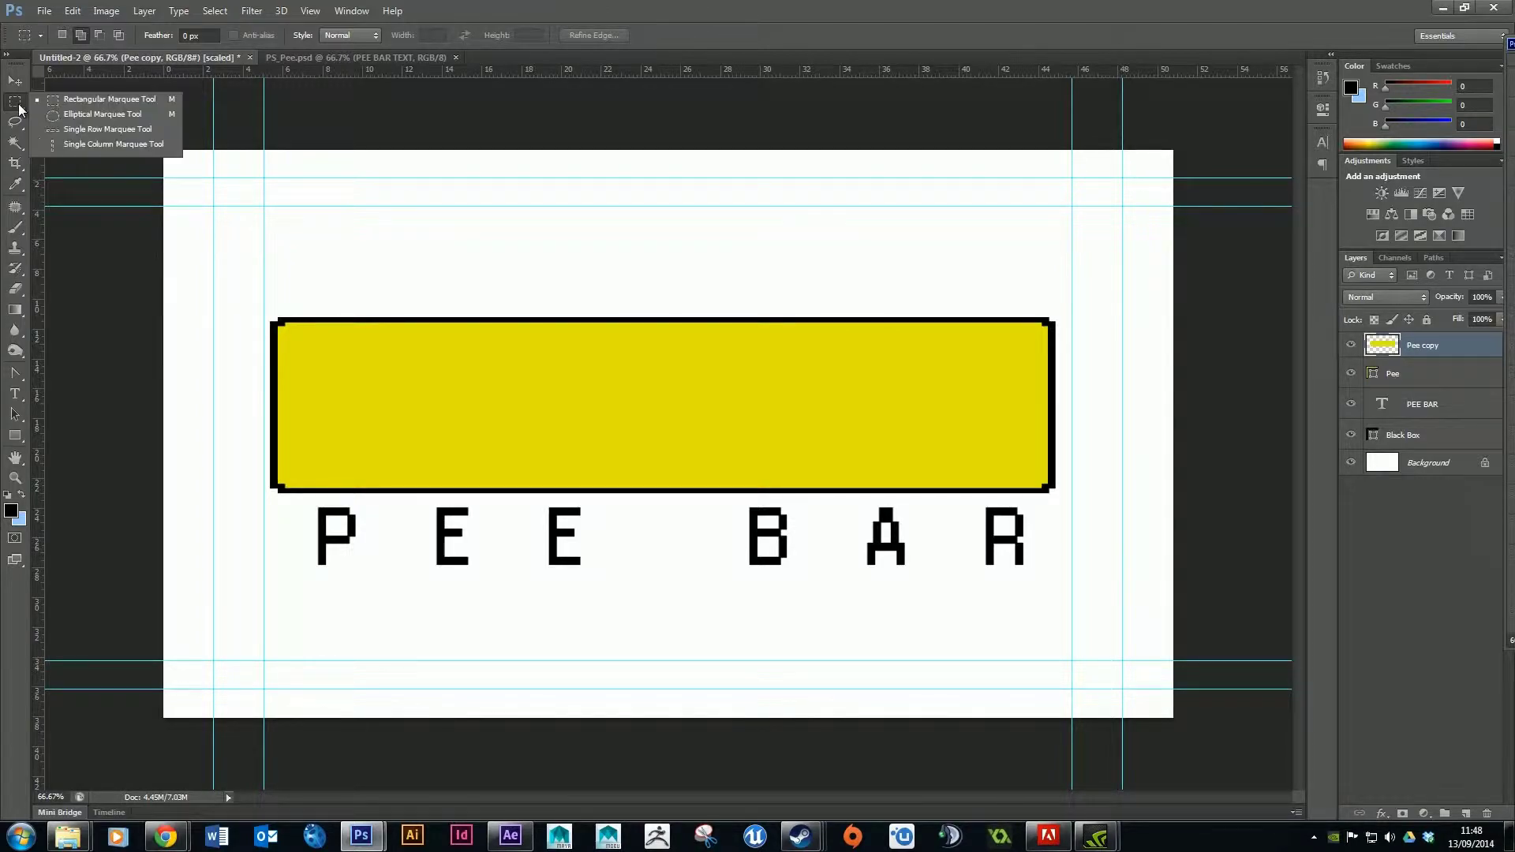
left_click(78, 99)
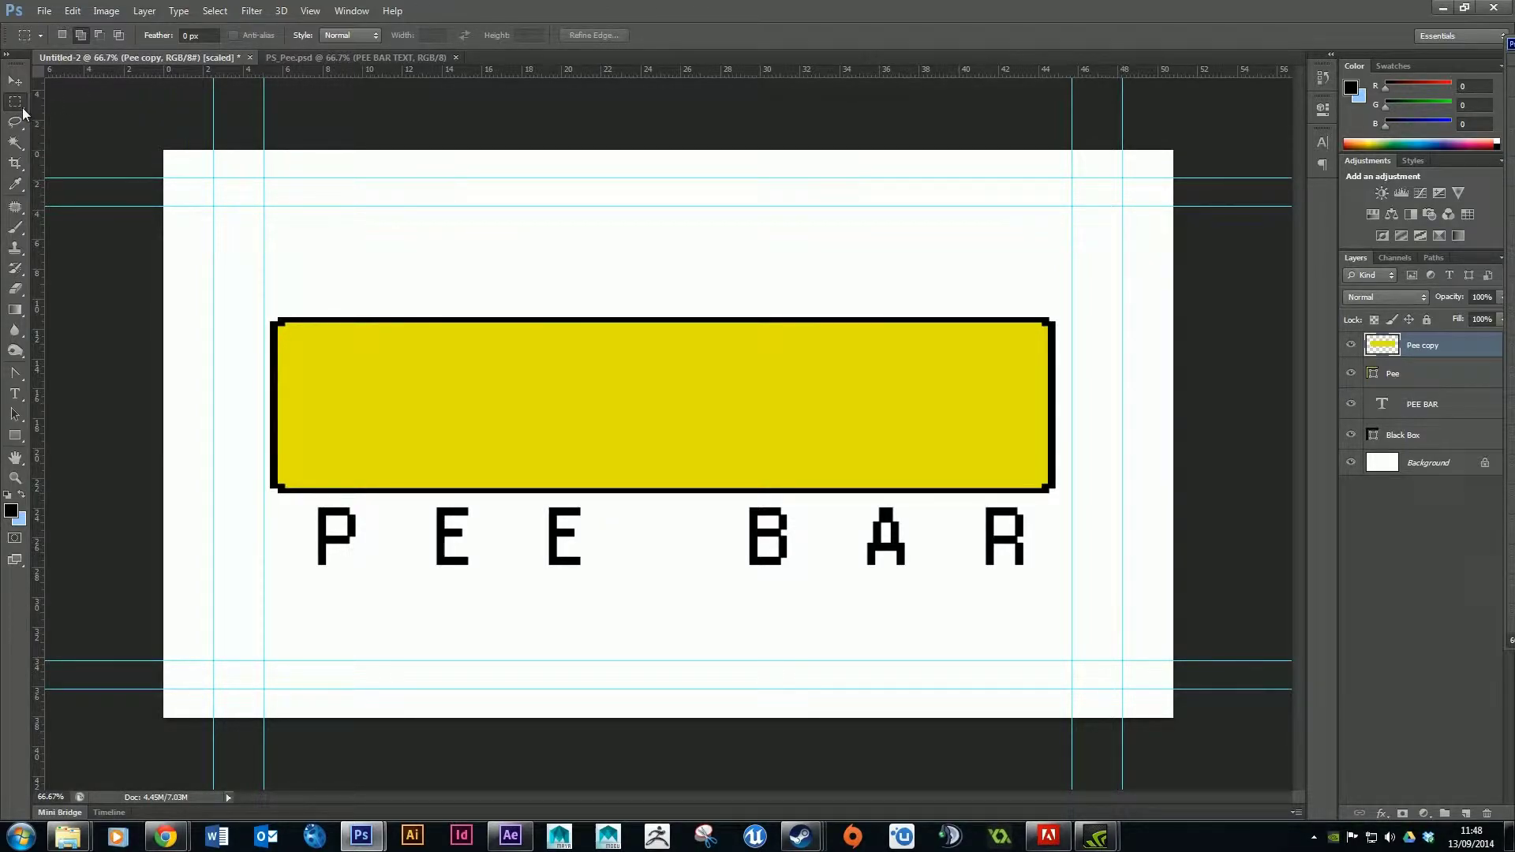
left_click(16, 104)
left_click(55, 100)
left_click_drag(276, 325, 1122, 482)
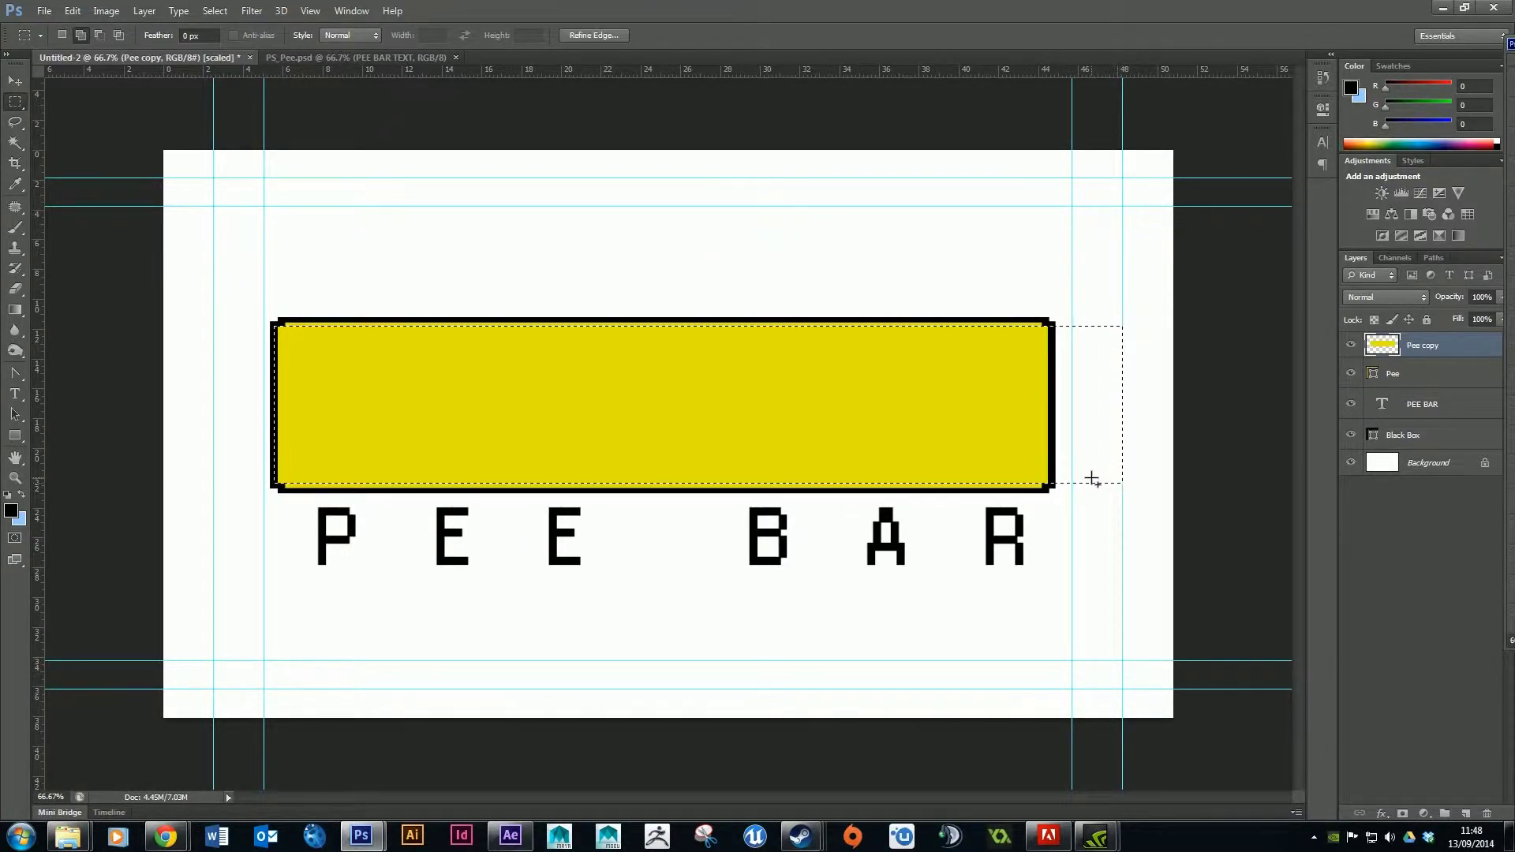
left_click(1055, 328)
left_click_drag(1052, 325, 254, 476)
left_click_drag(197, 281, 263, 314)
key("ctrl+d")
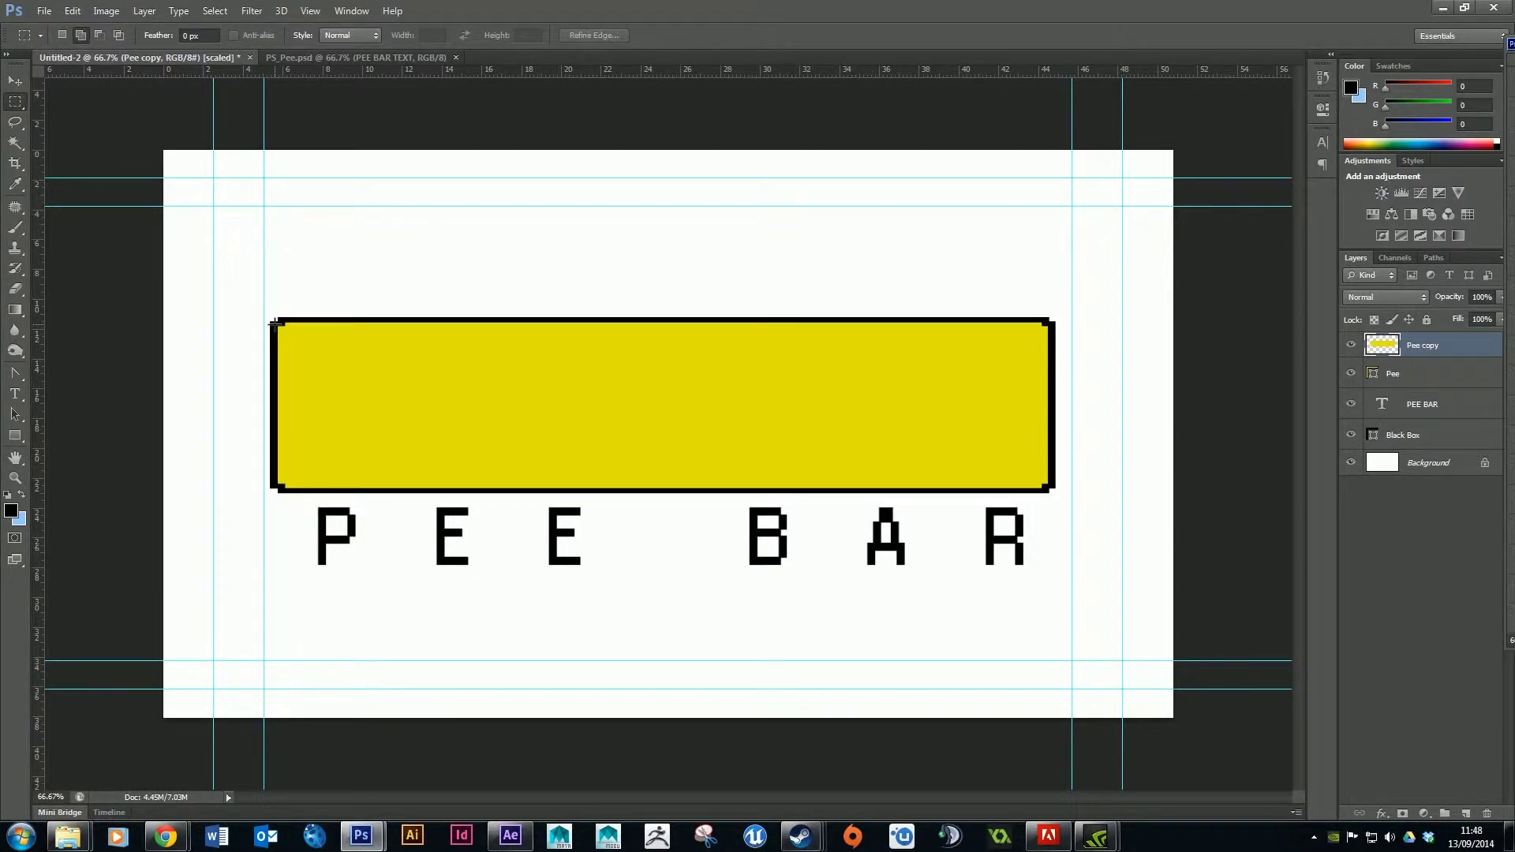
Delete the interior of Pee copy, leaving thin darker strips along its upper and lower edges, and deselect
key("ctrl+plus")
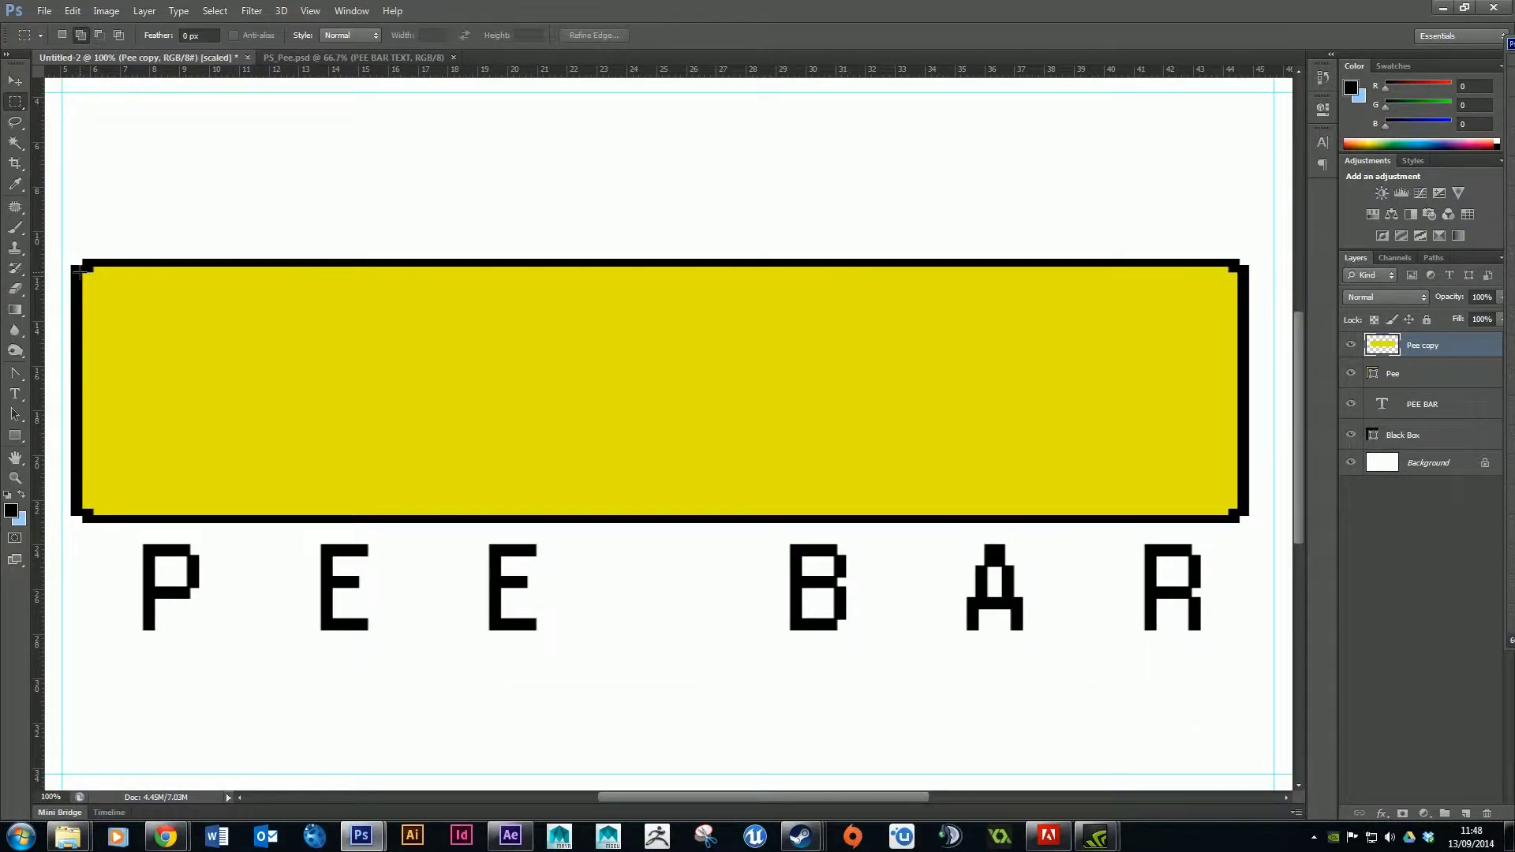
left_click_drag(79, 271, 1258, 503)
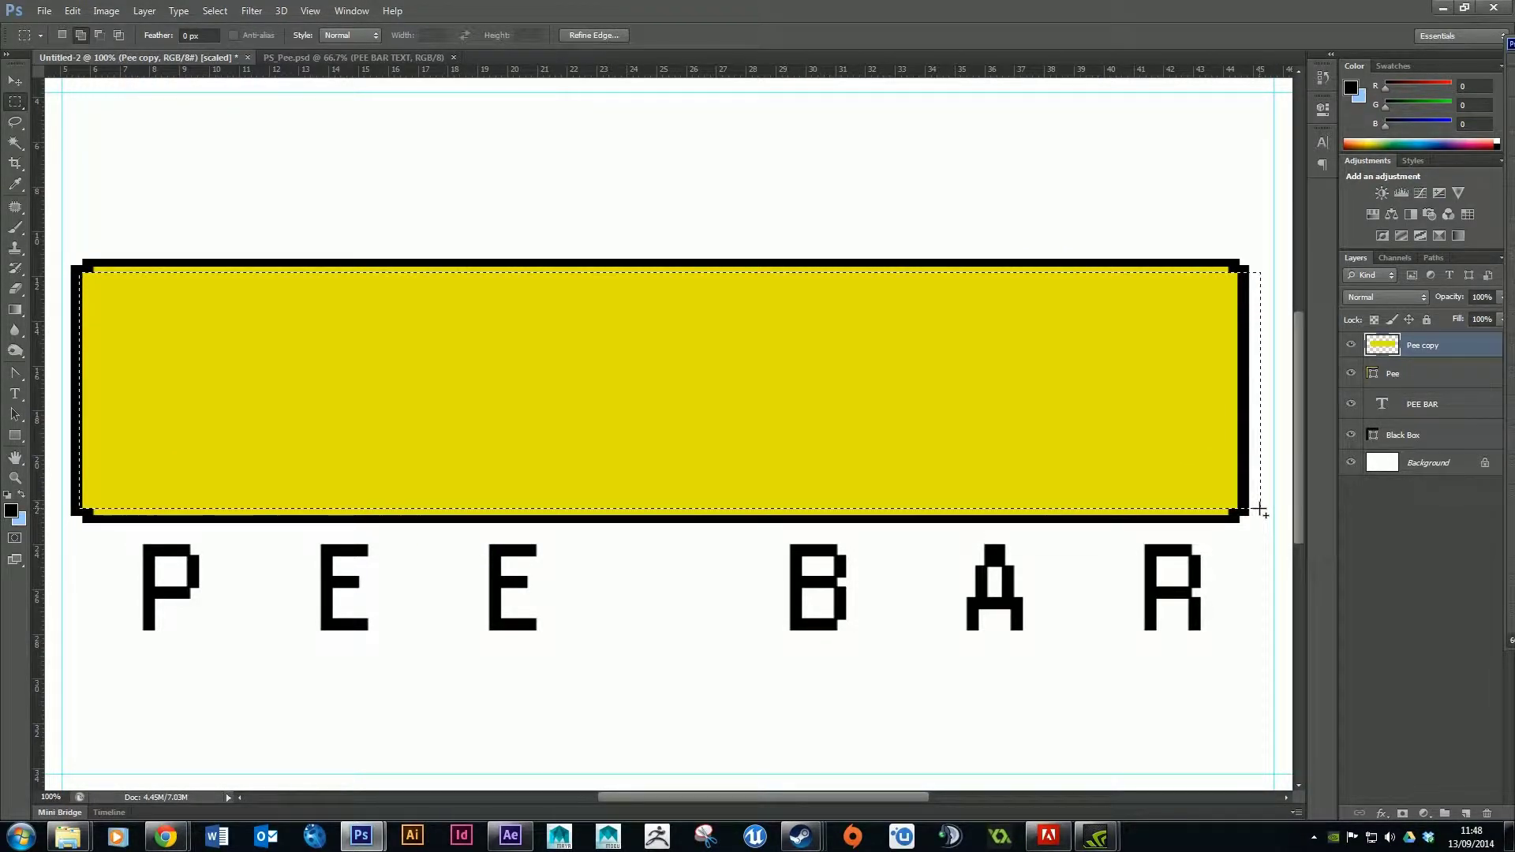
key("Delete")
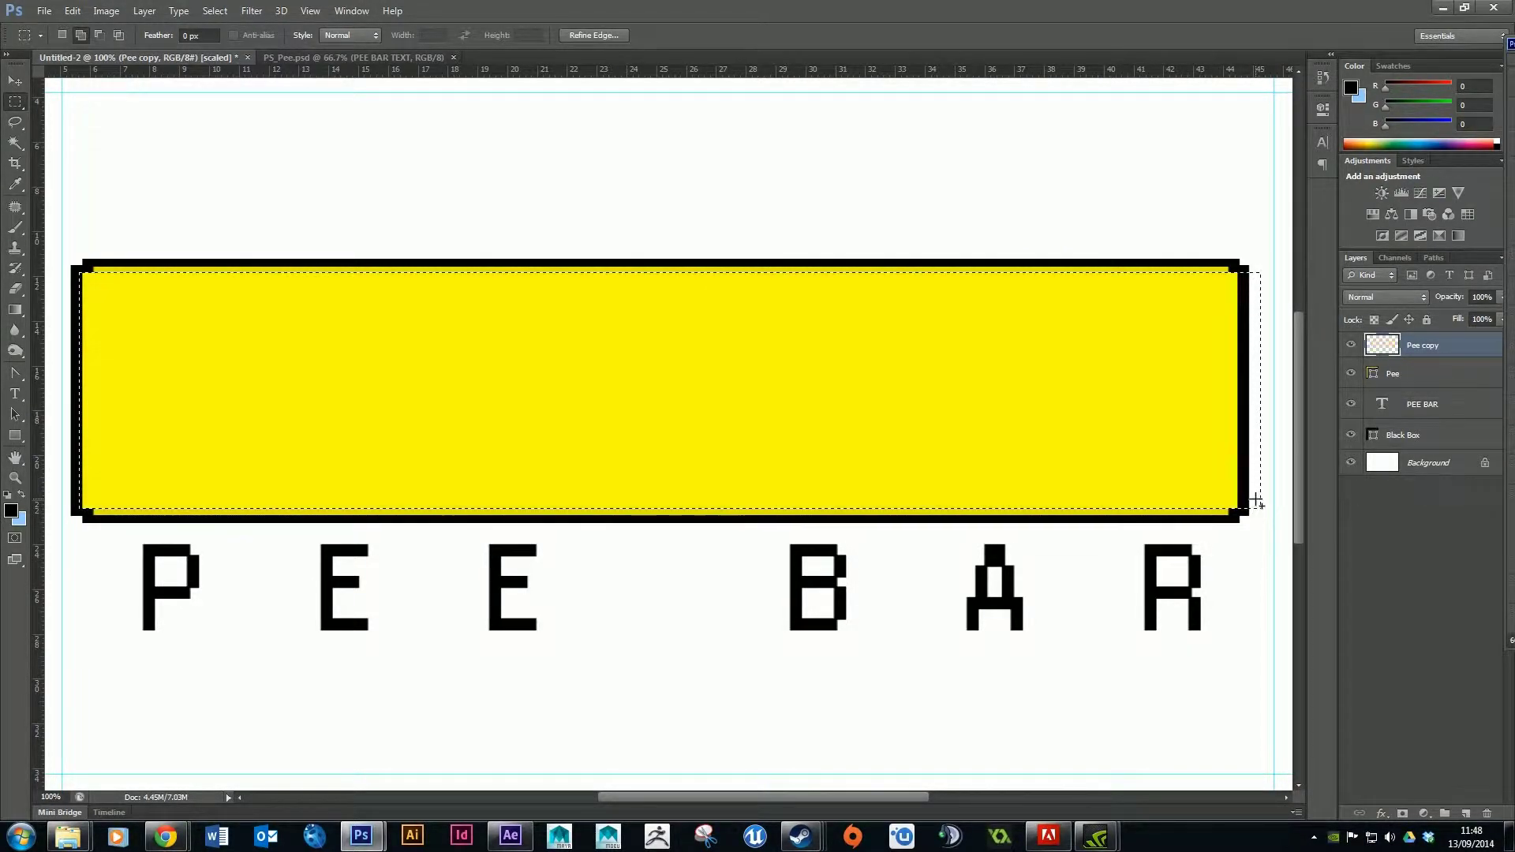
key("ctrl+d")
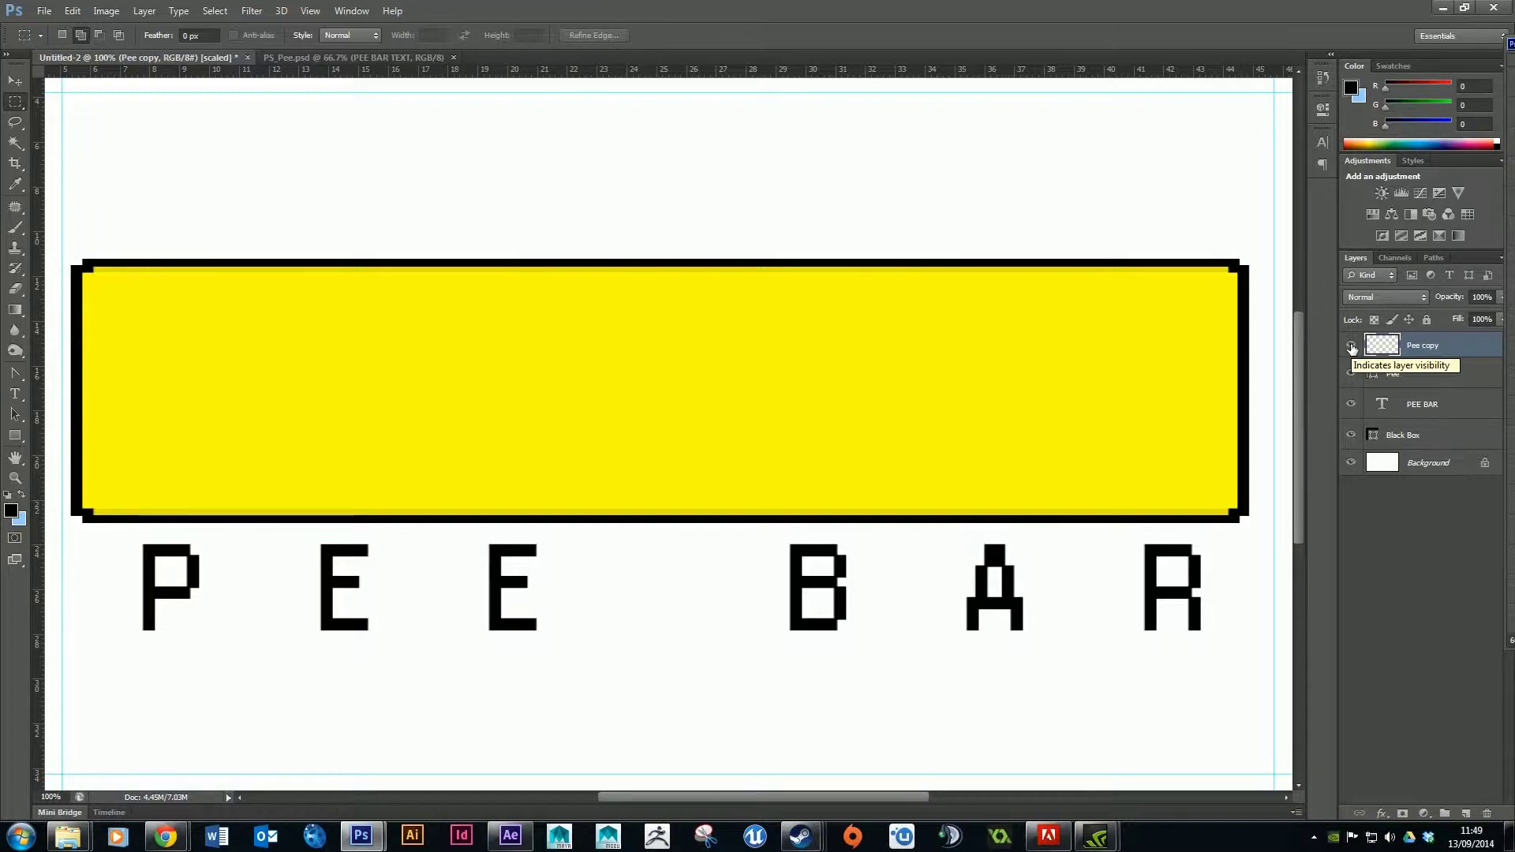
Undo the interior deletion and marquee selections on Pee copy, and delete the Pee copy layer
key("ctrl+z")
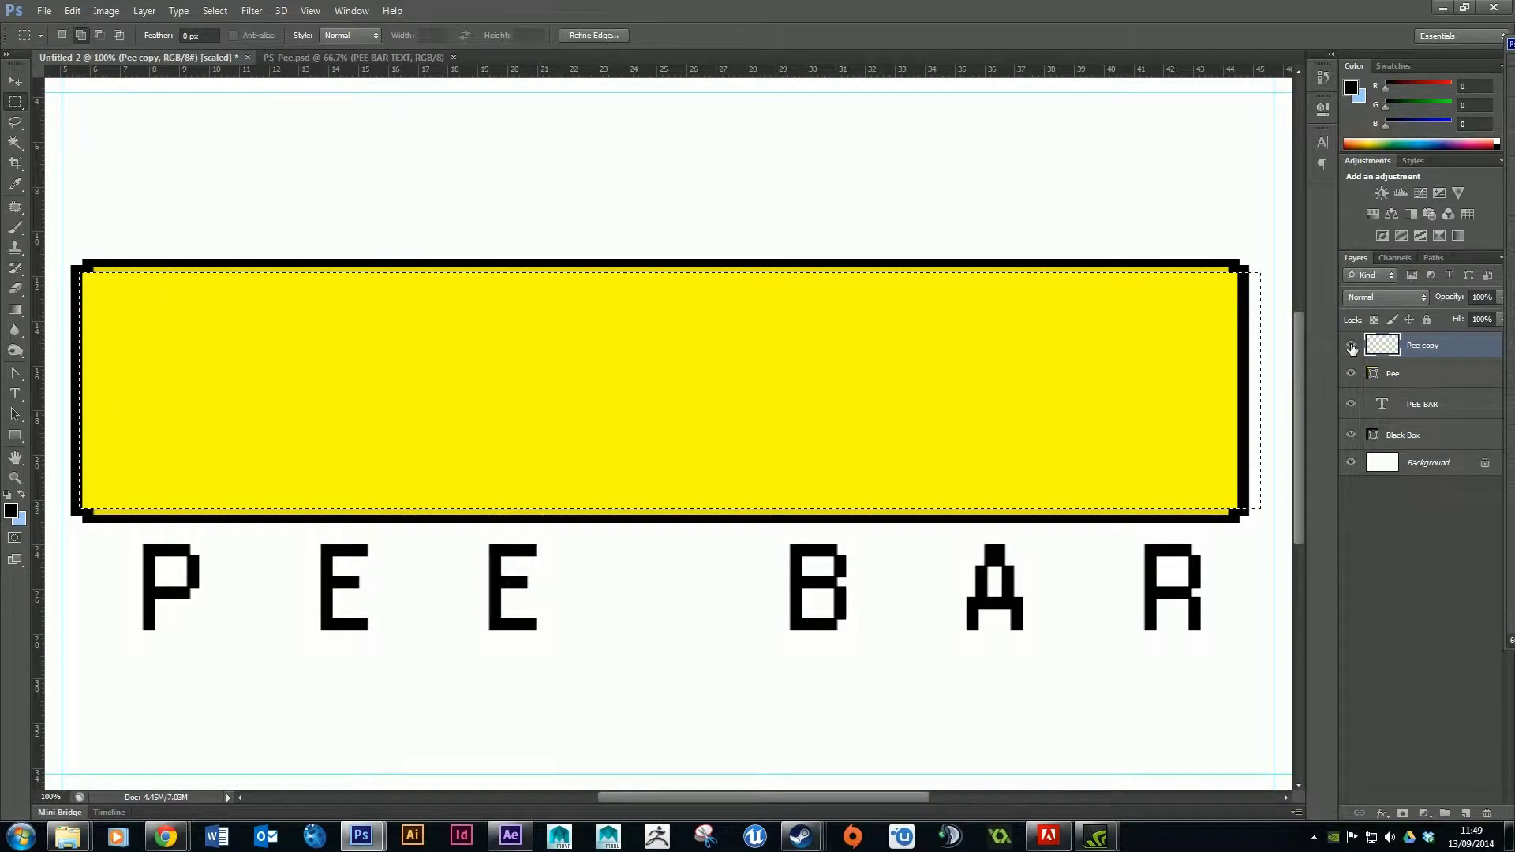
key("ctrl+alt+z")
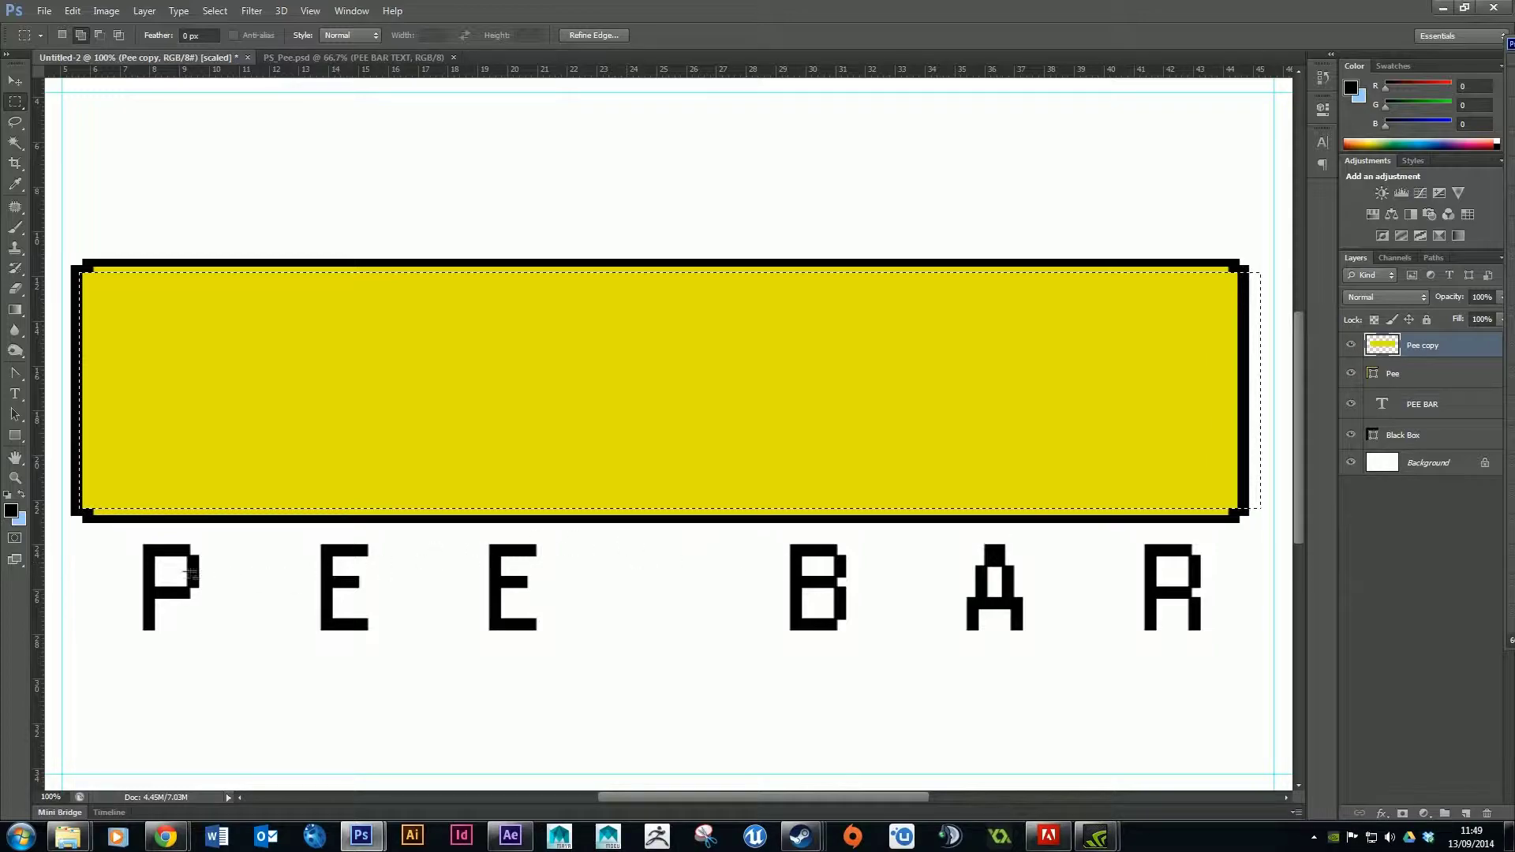
left_click(558, 512)
key("ctrl+z")
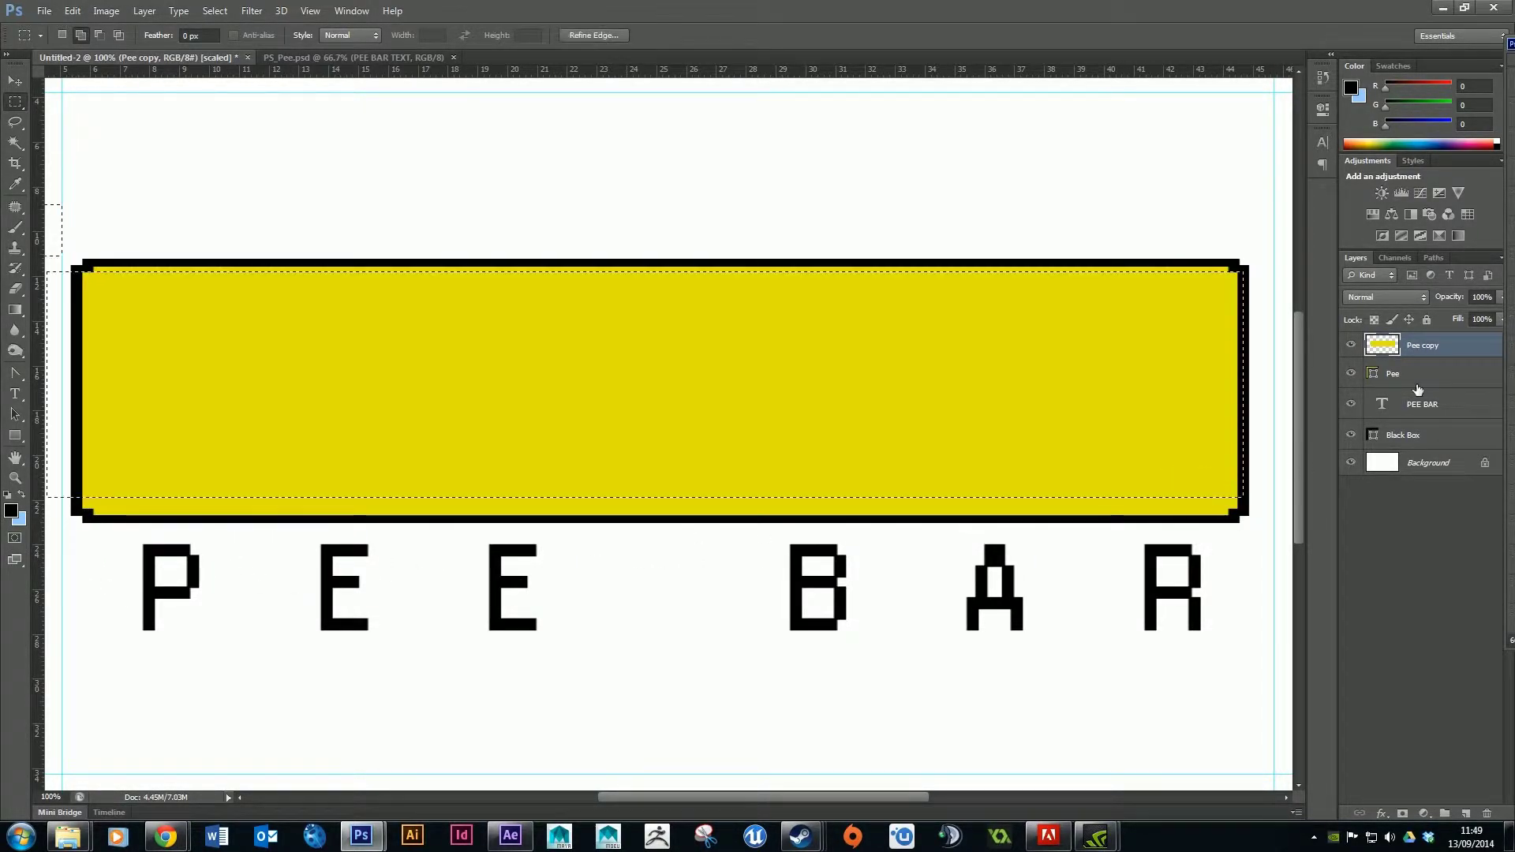
key("ctrl+alt+z")
key("ctrl+alt+z")
key("ctrl+alt+z")
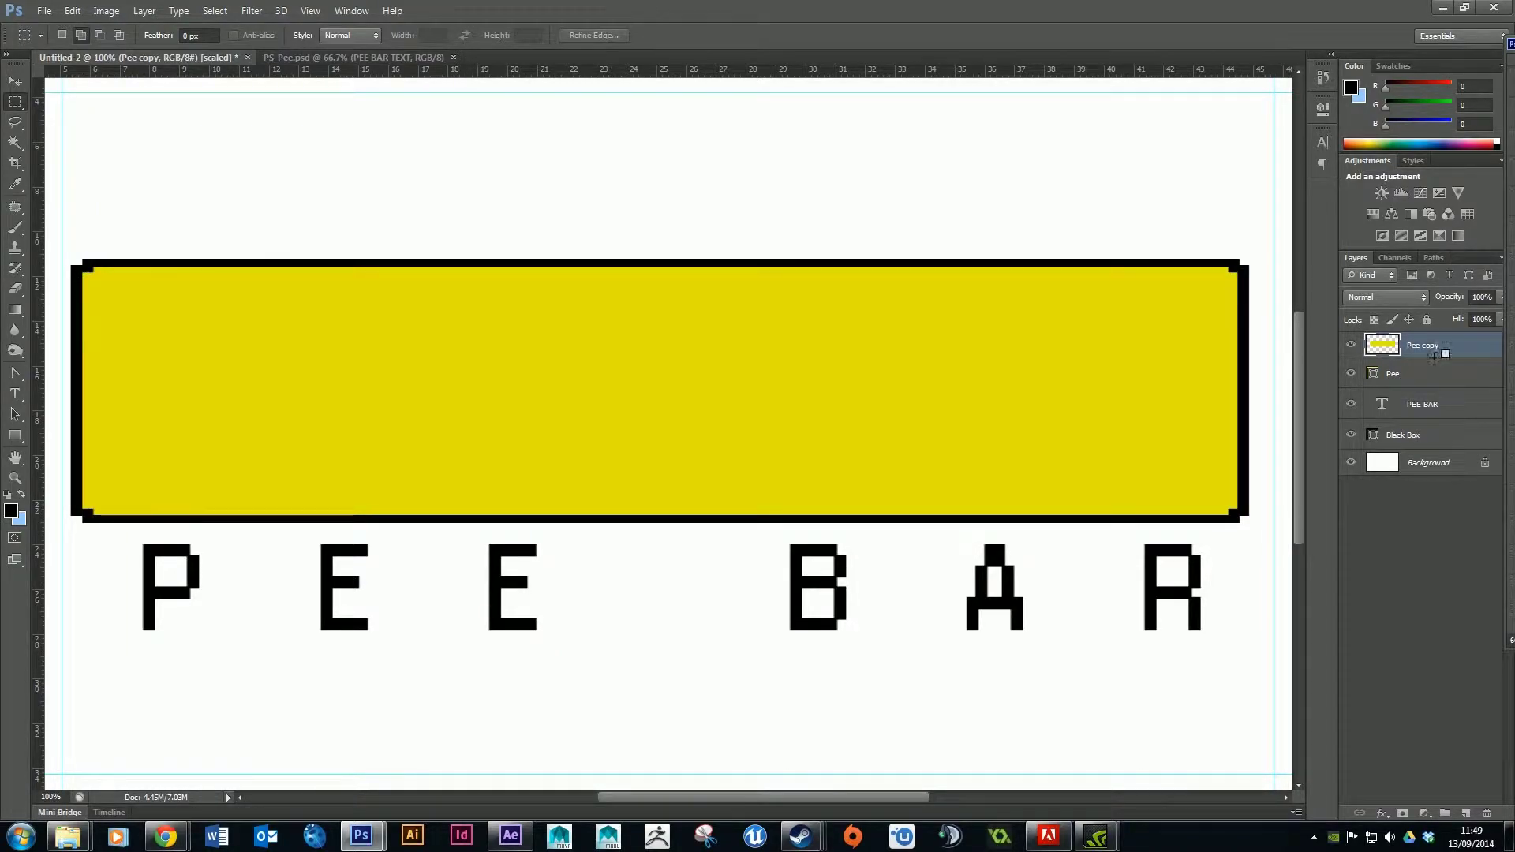
left_click_drag(1454, 341, 1487, 813)
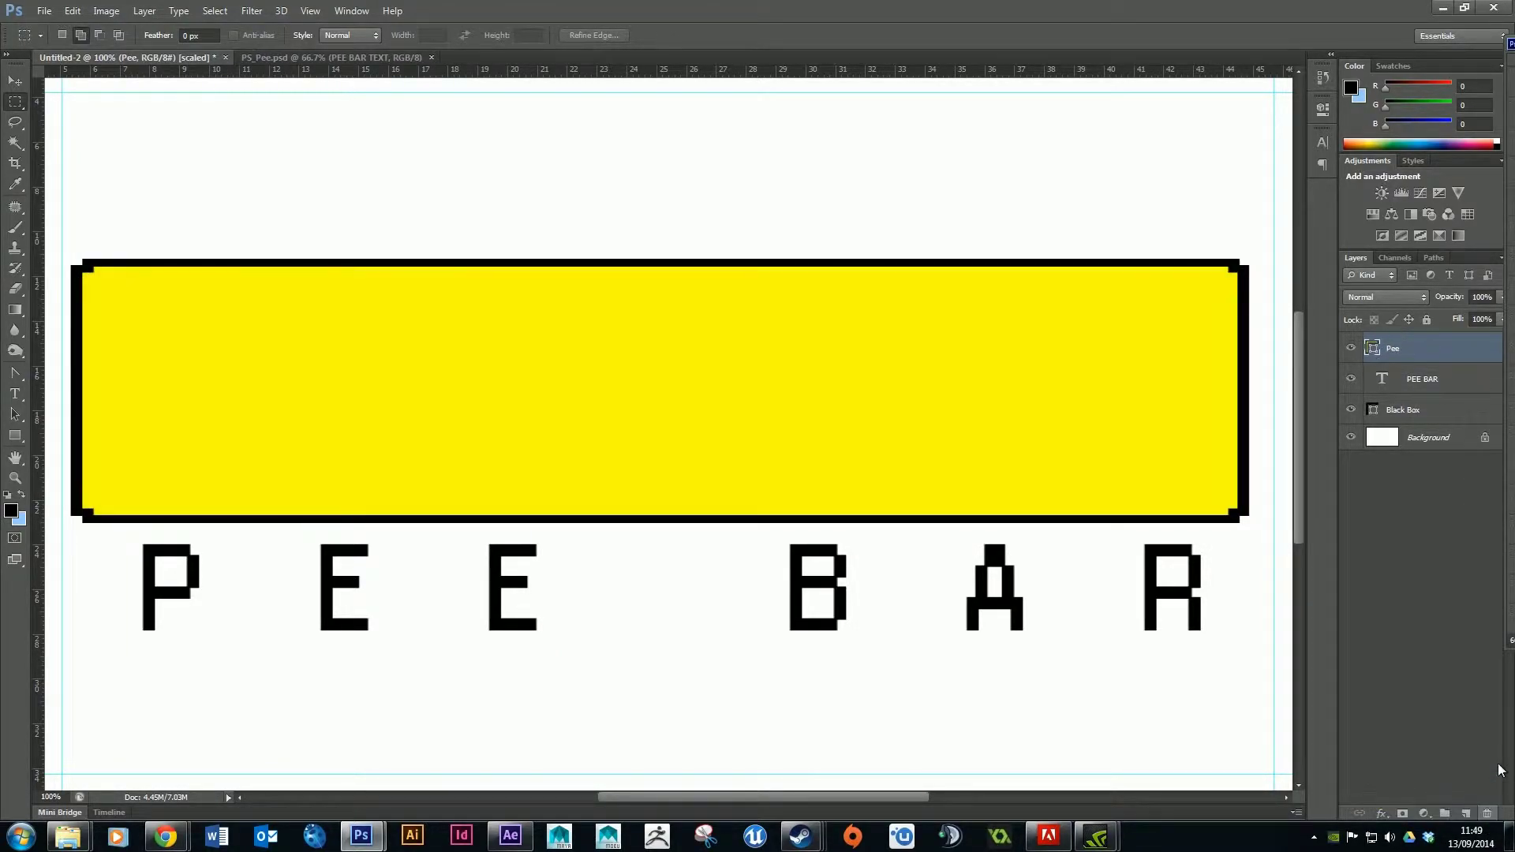
Duplicate the Pee layer and recolor the copy's fill to a darker yellow, c9cb06
left_click_drag(1460, 356, 1467, 812)
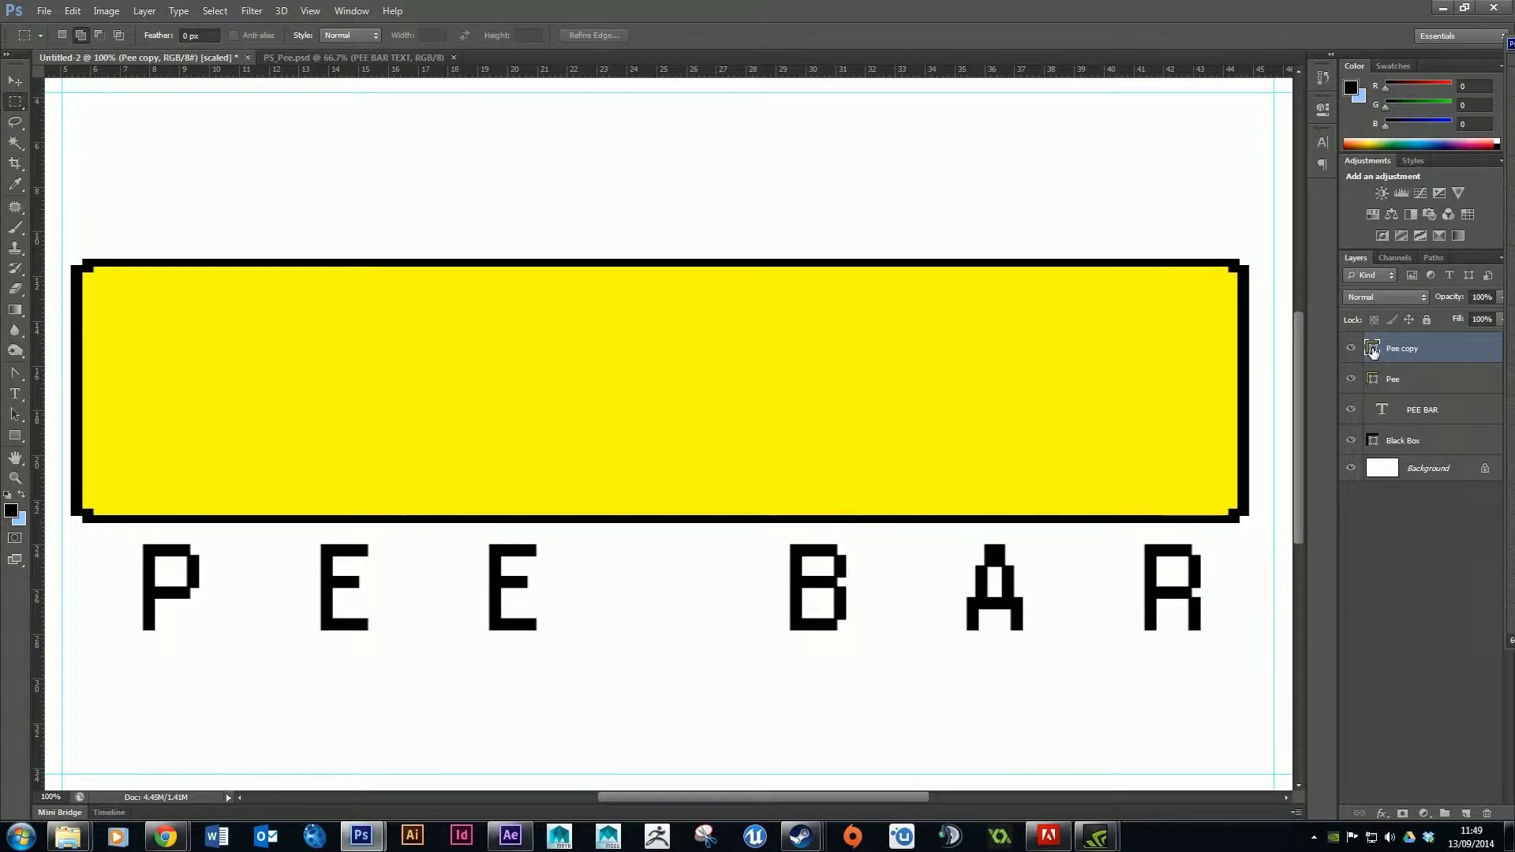
double_click(1372, 348)
left_click(375, 349)
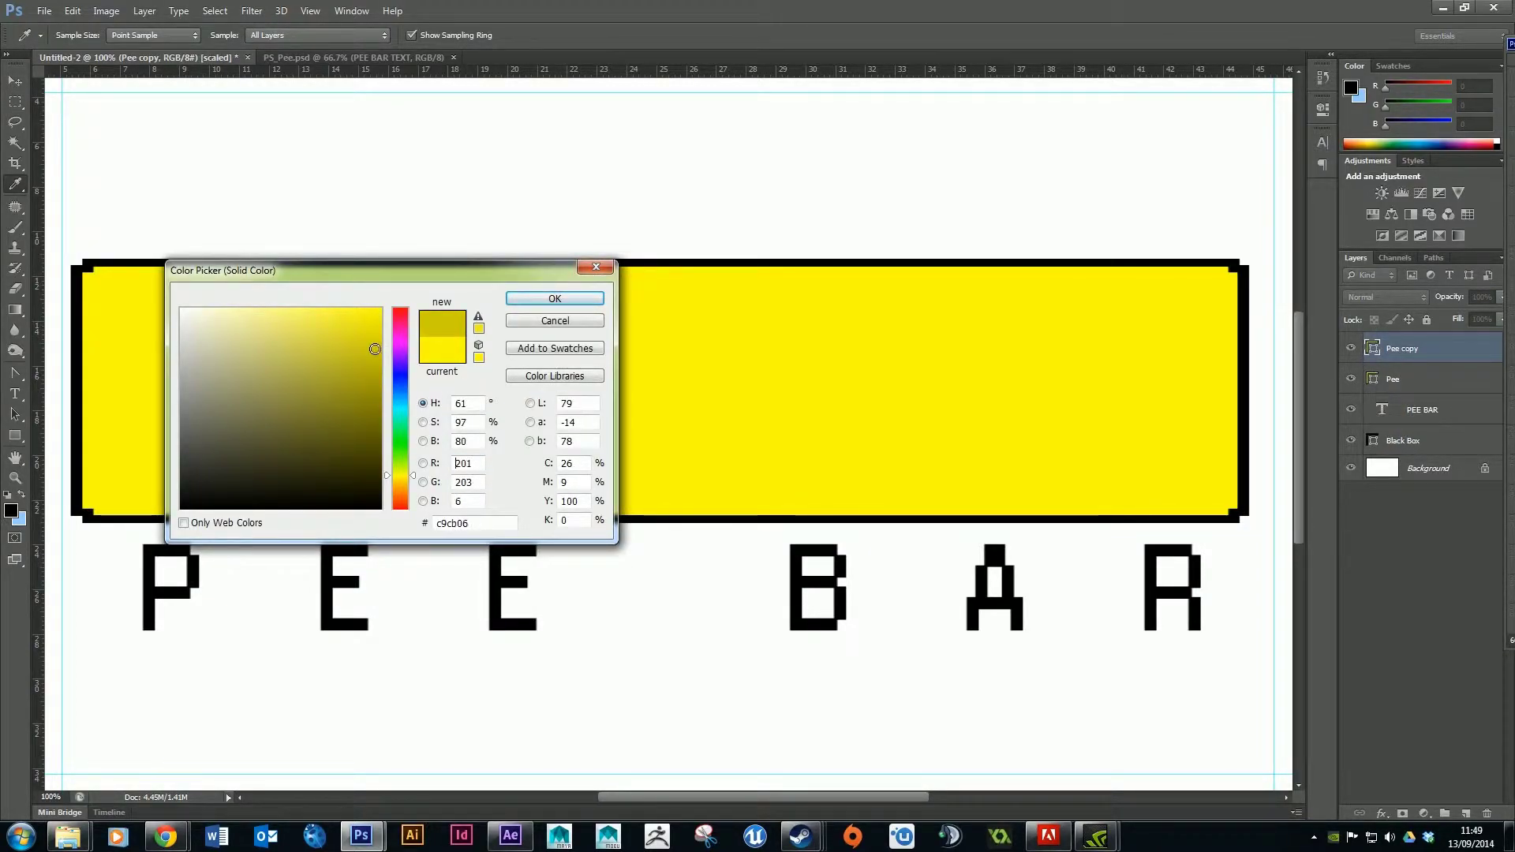
left_click(553, 301)
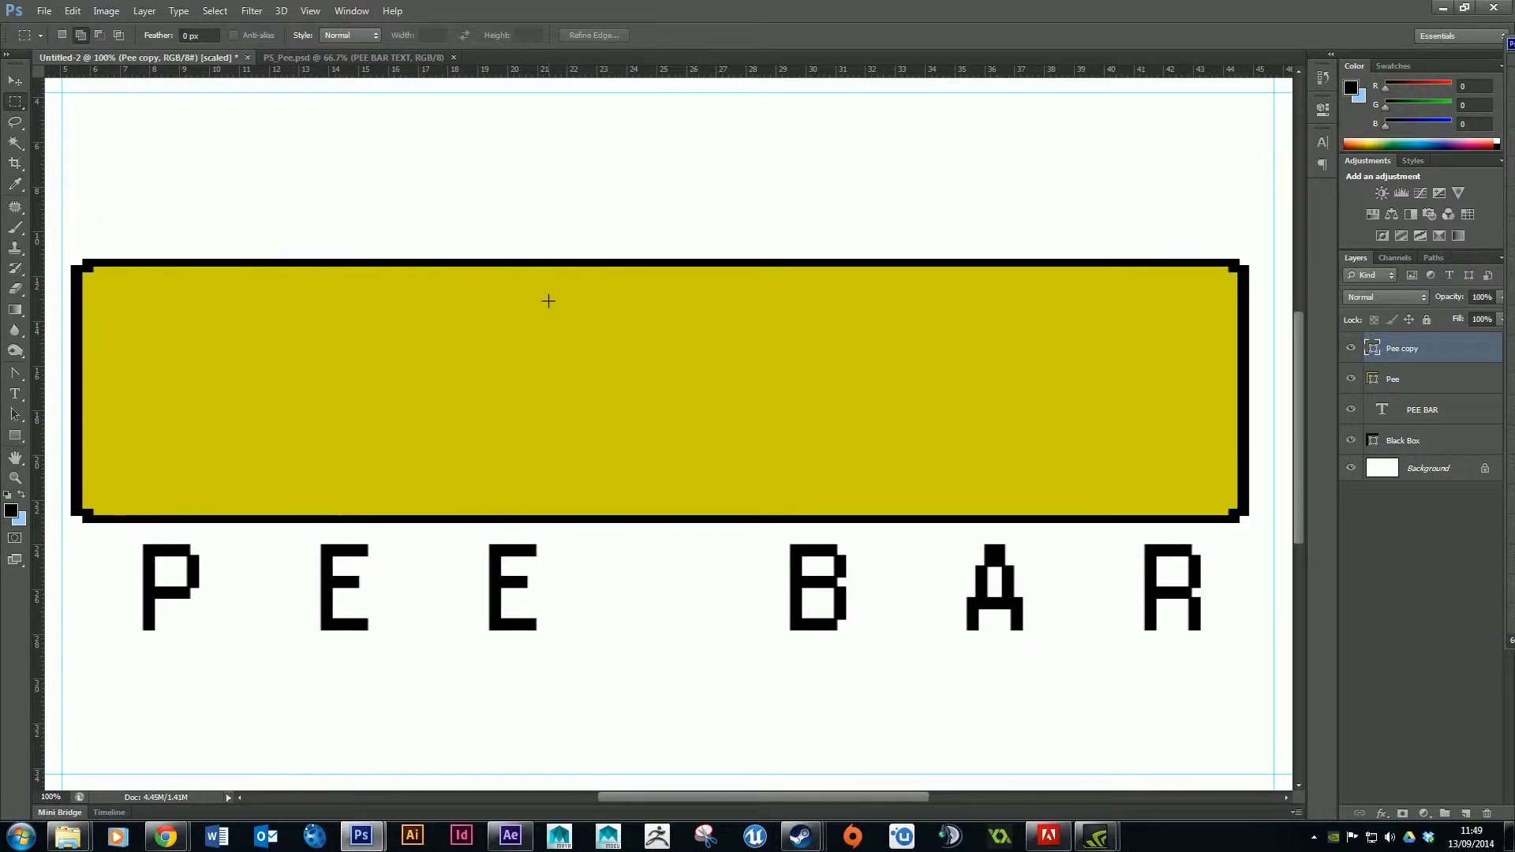
Rasterize the Pee copy layer and delete its interior, leaving a thin darker border on all four sides, with nothing left selected
right_click(1438, 354)
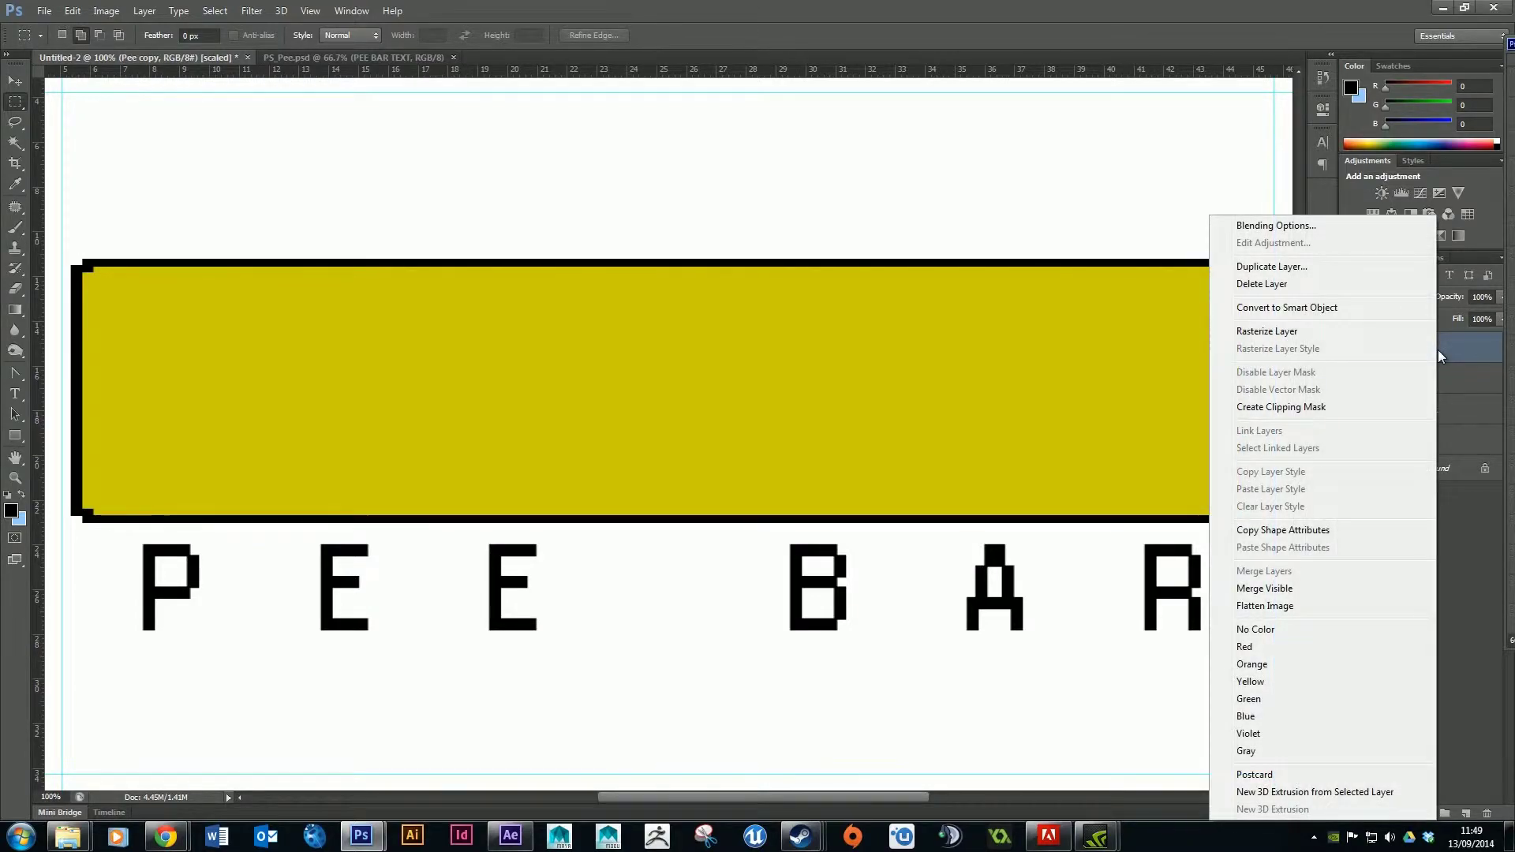
left_click(1313, 331)
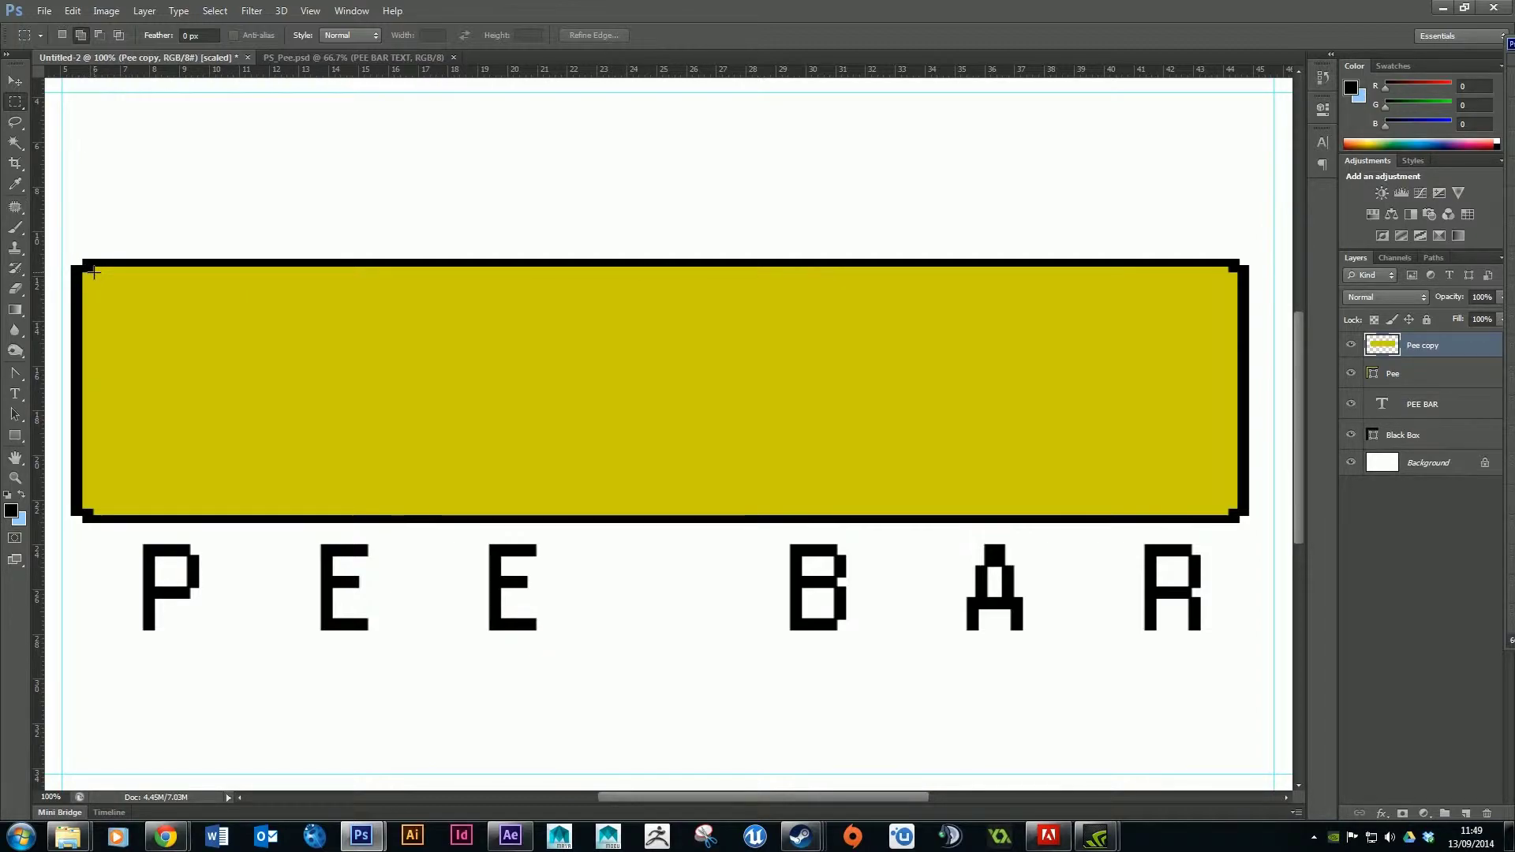
left_click_drag(93, 271, 1199, 511)
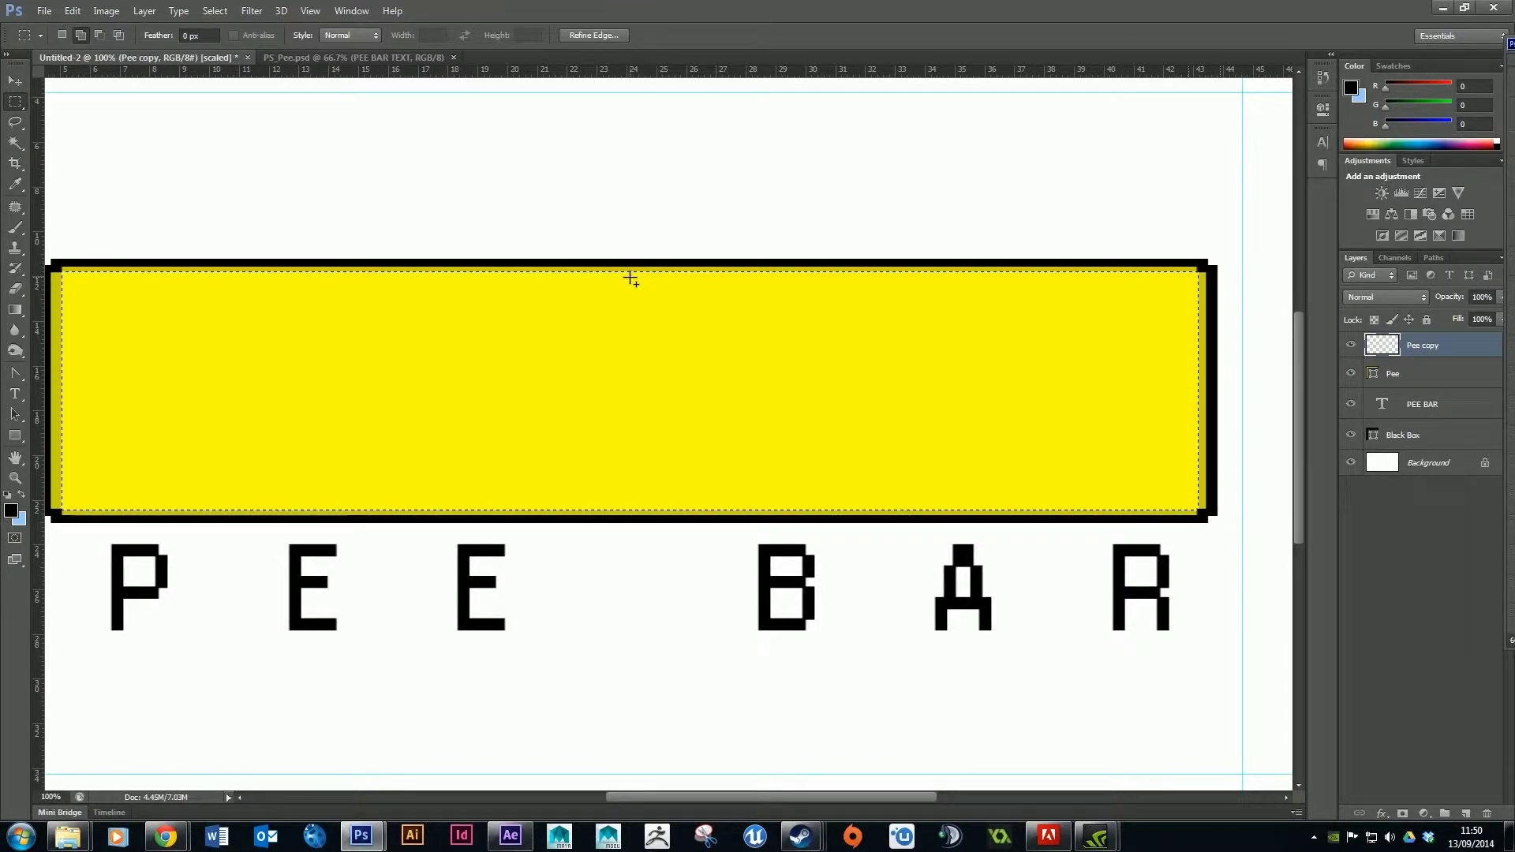
left_click(215, 10)
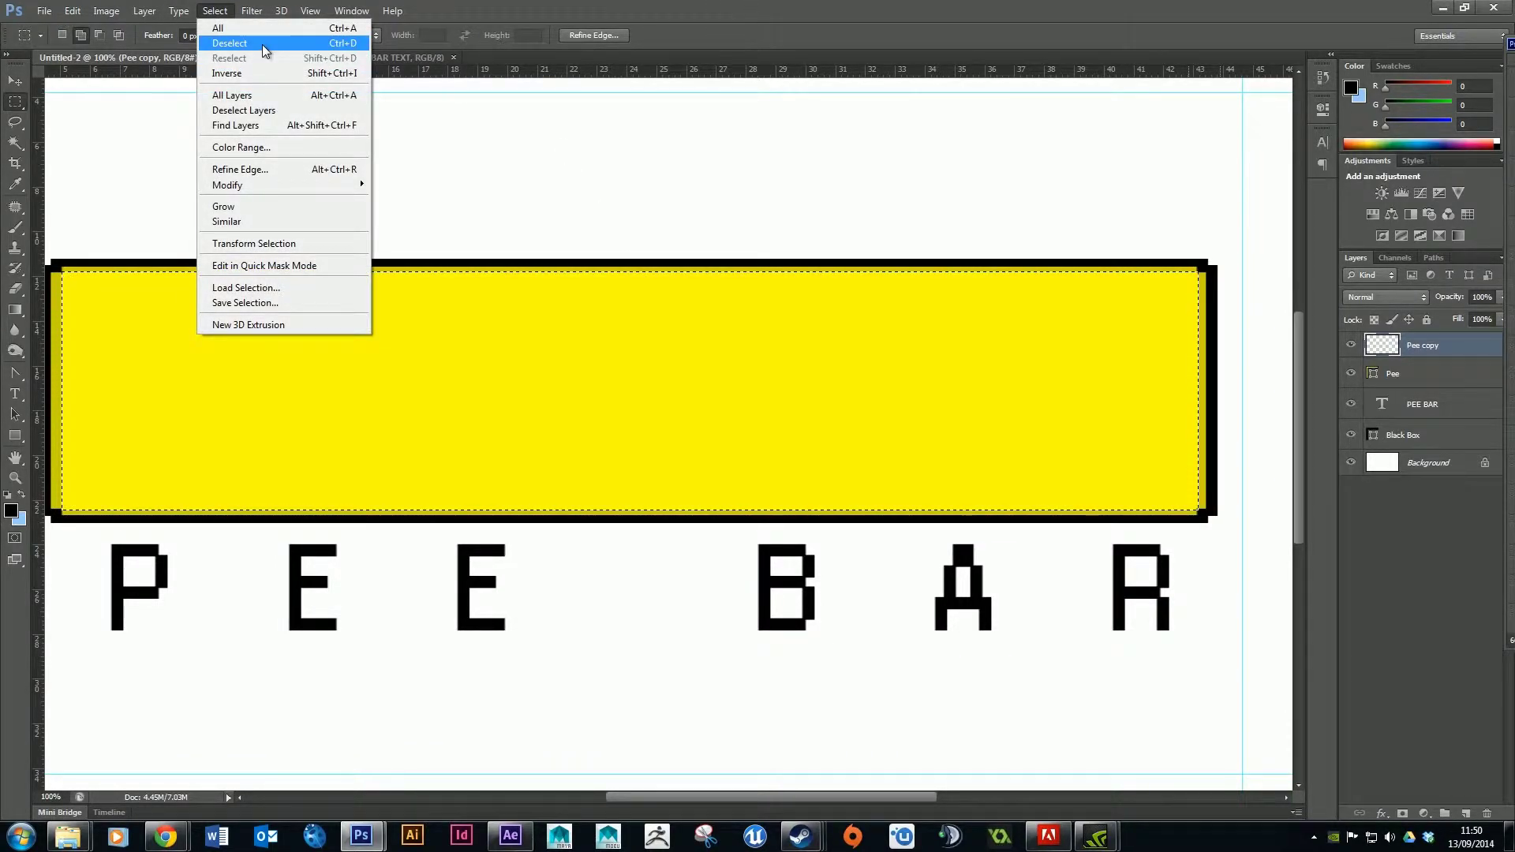
left_click(345, 48)
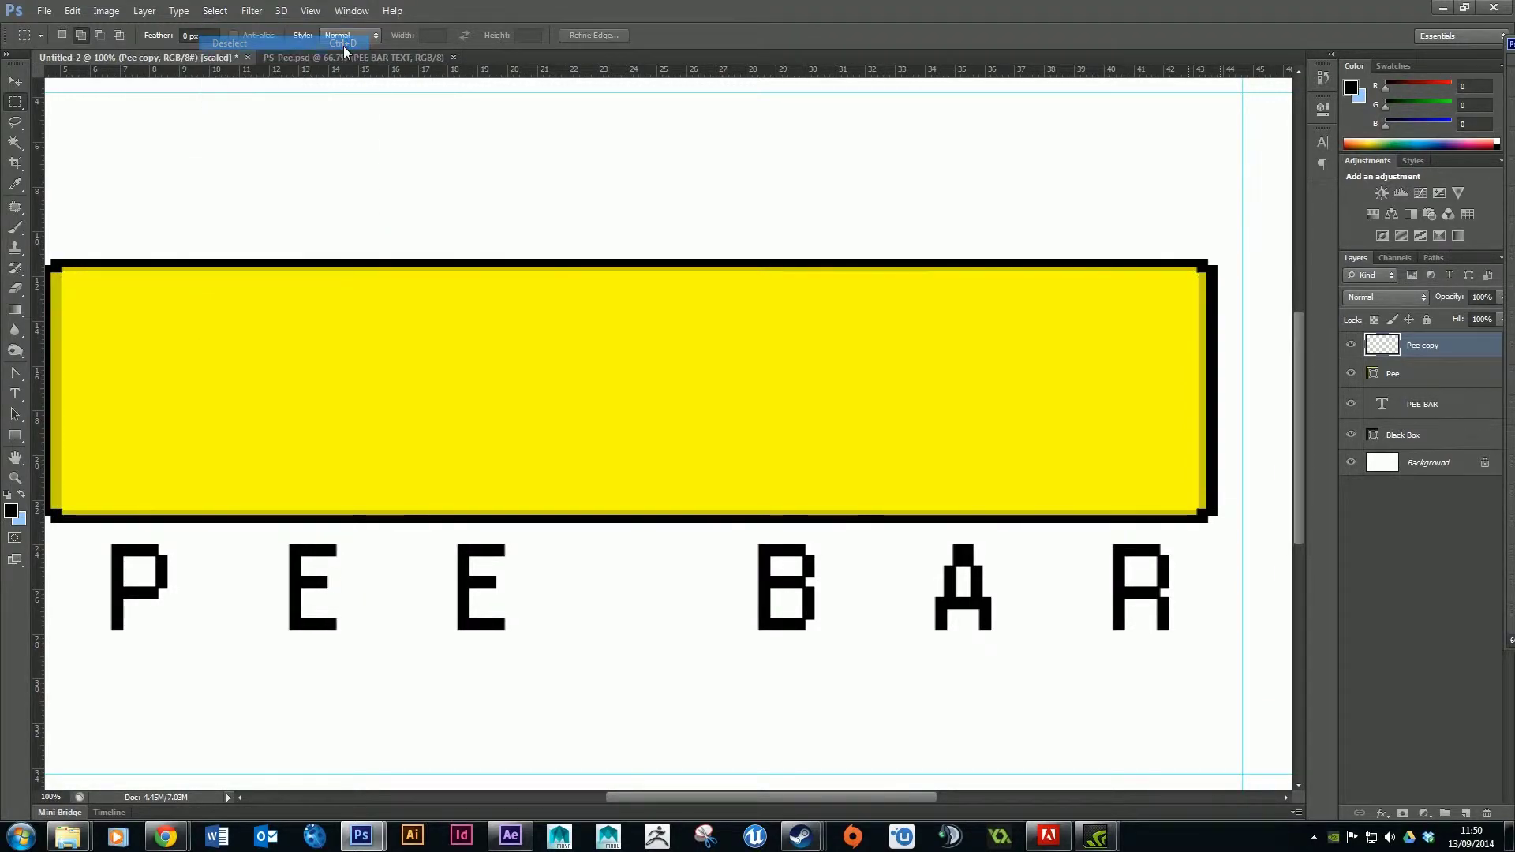
Try merging the Pee copy and Pee layers, and undo each merge
key("ctrl+minus")
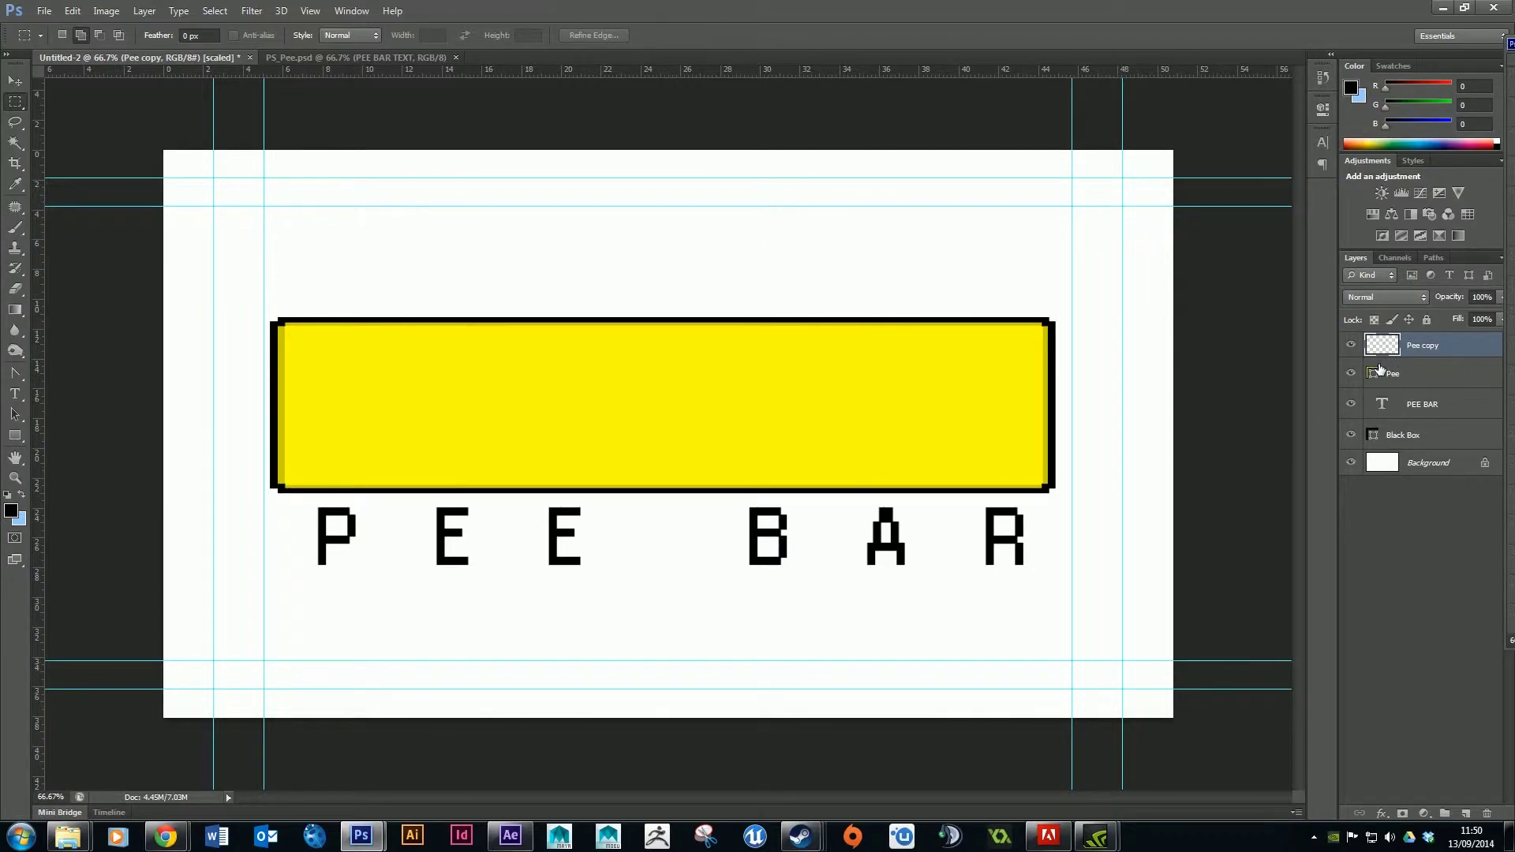
left_click(1442, 377)
left_click(1437, 348)
left_click(1445, 377, "shift")
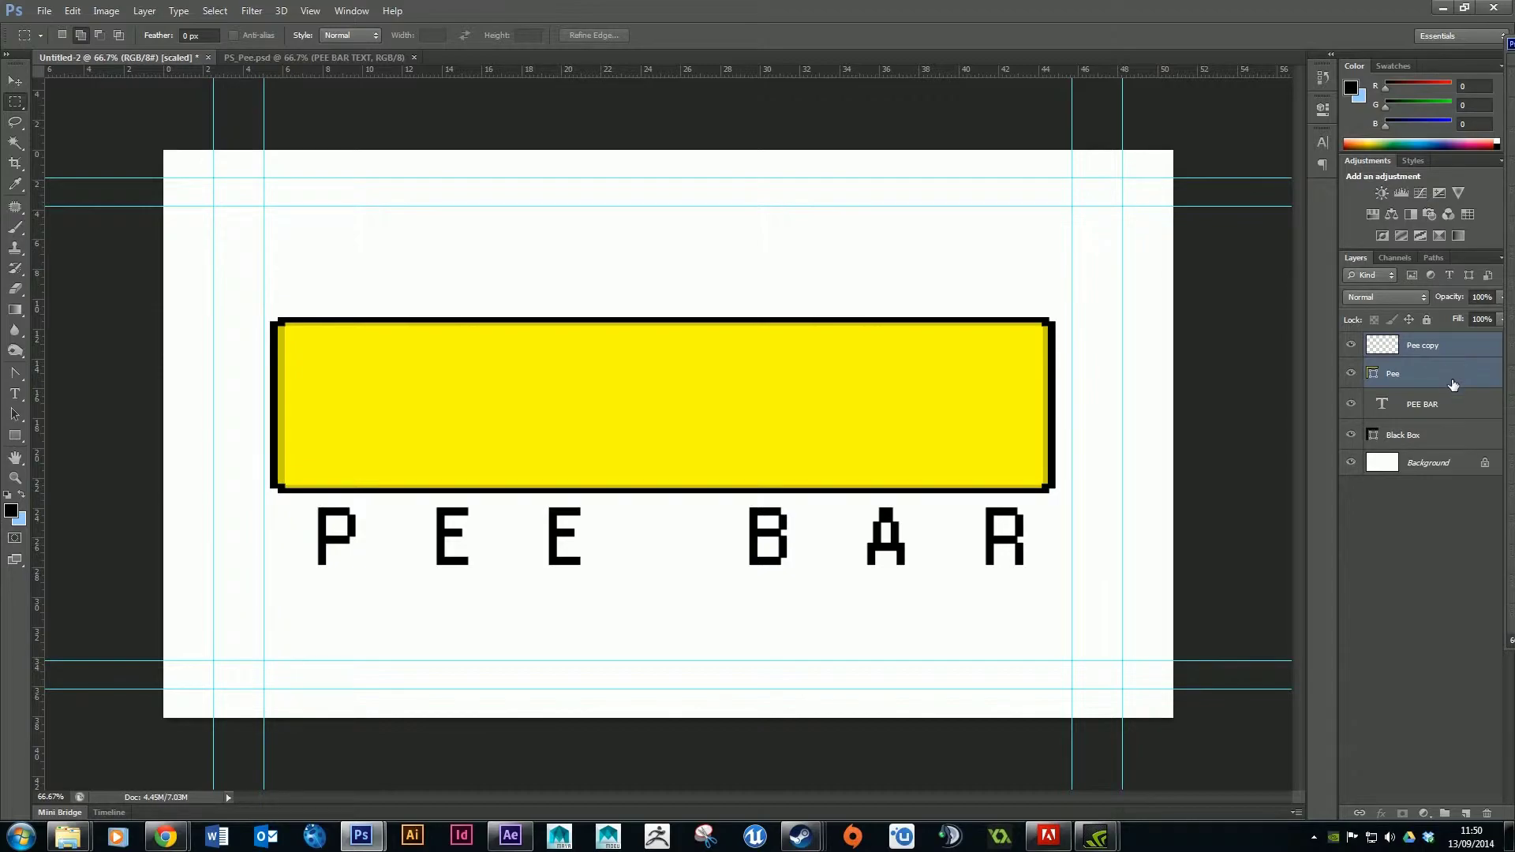
key("ctrl+e")
left_click(1351, 347)
left_click(1350, 348)
key("ctrl+z")
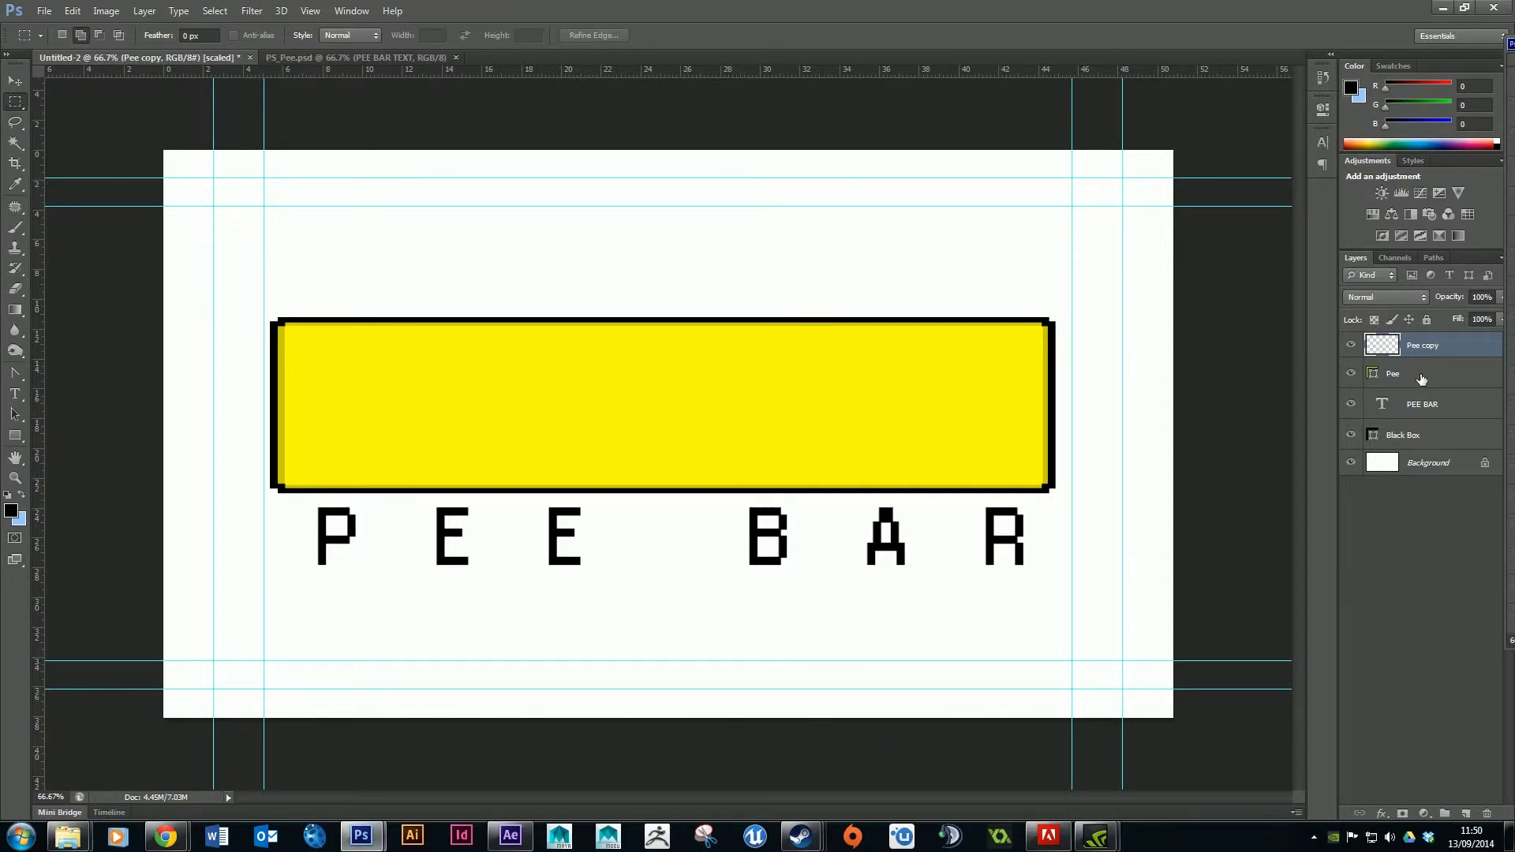
left_click(1421, 380, "shift")
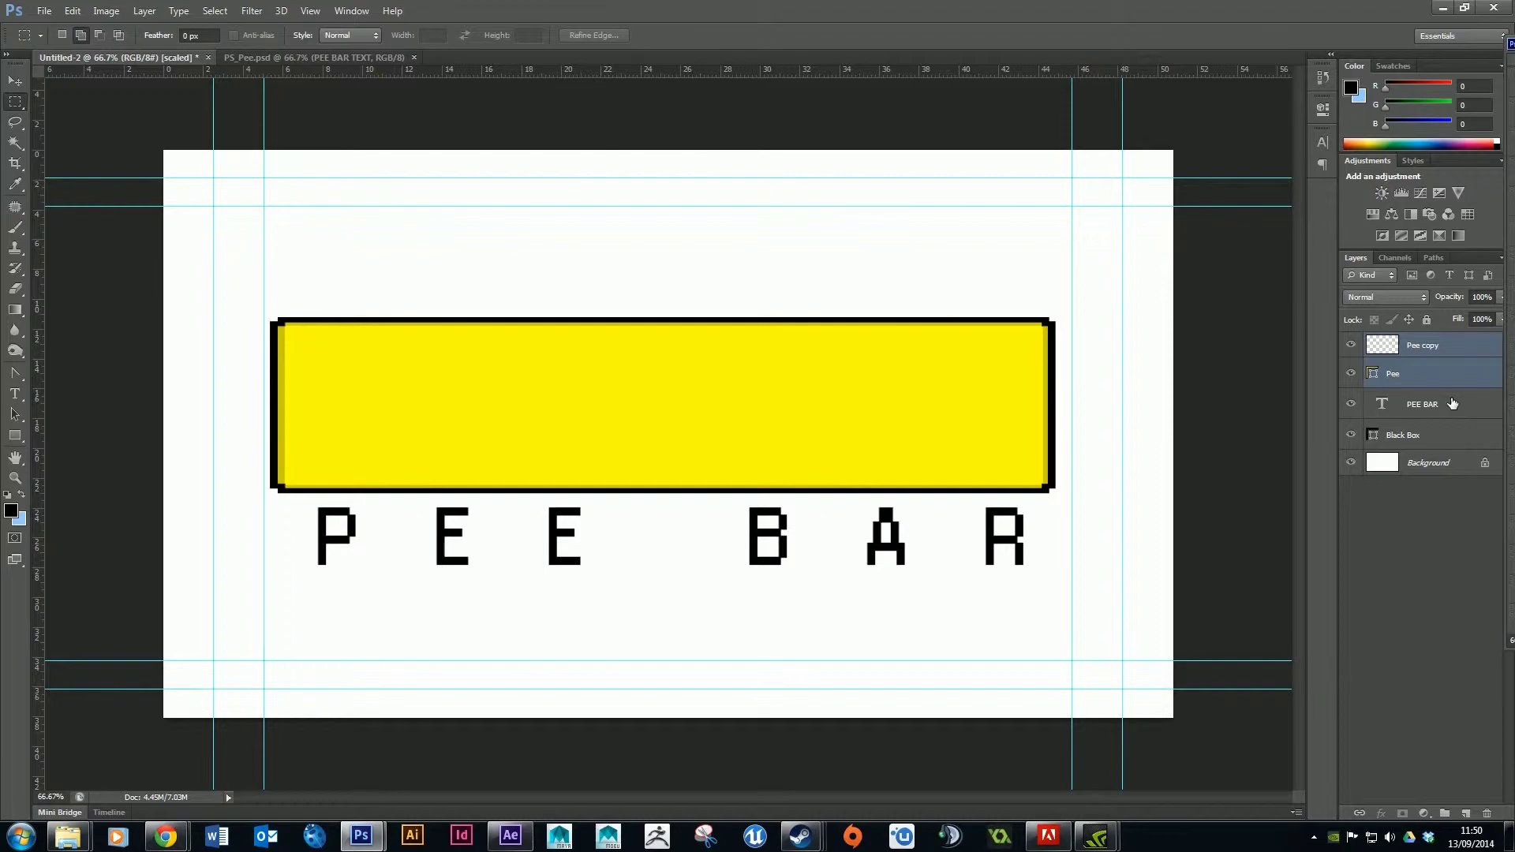
key("ctrl+e")
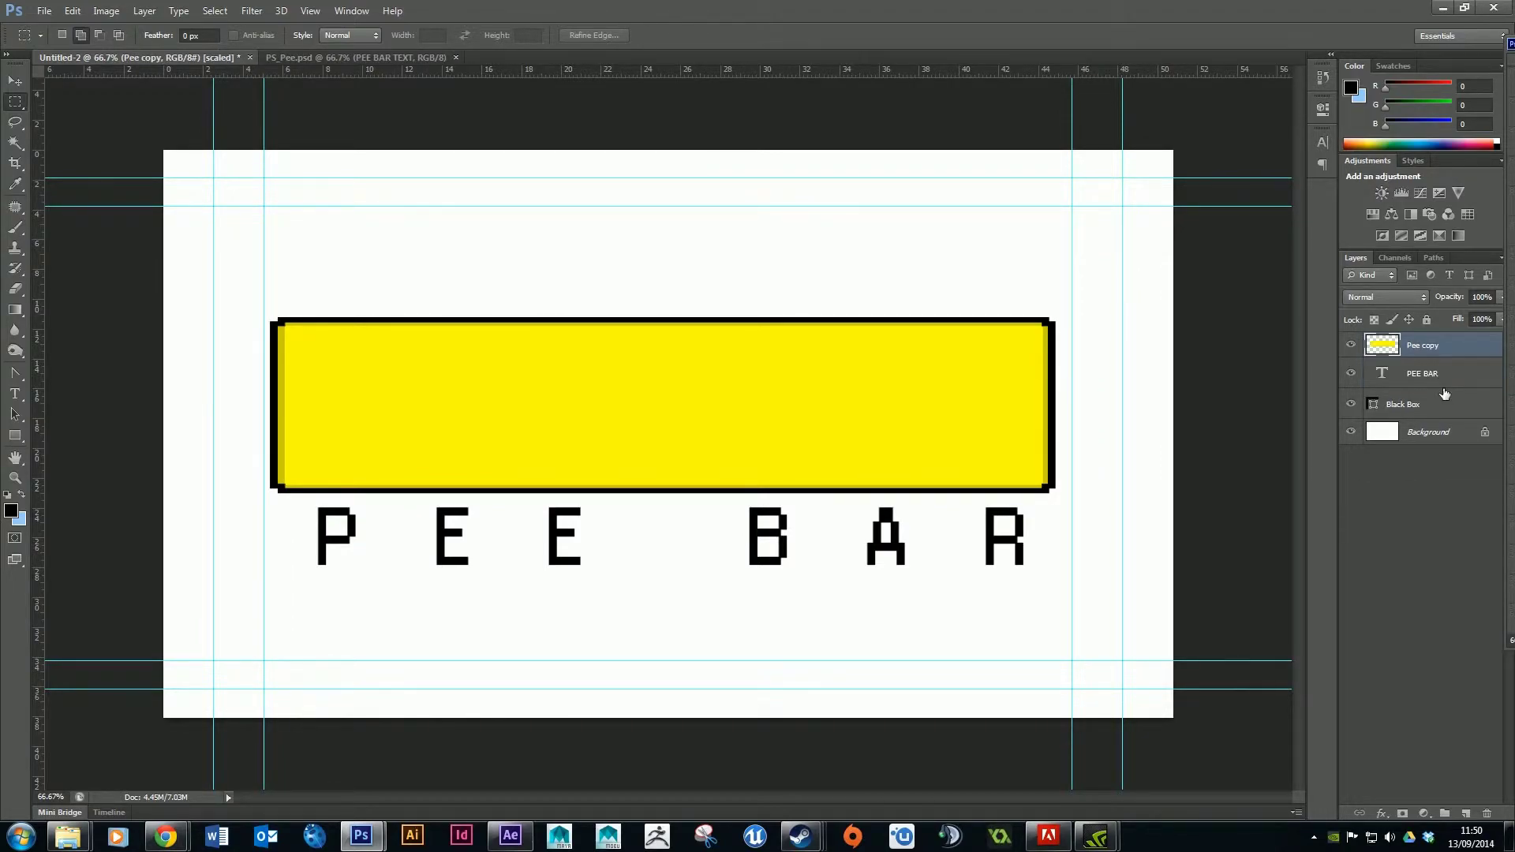
key("ctrl+z")
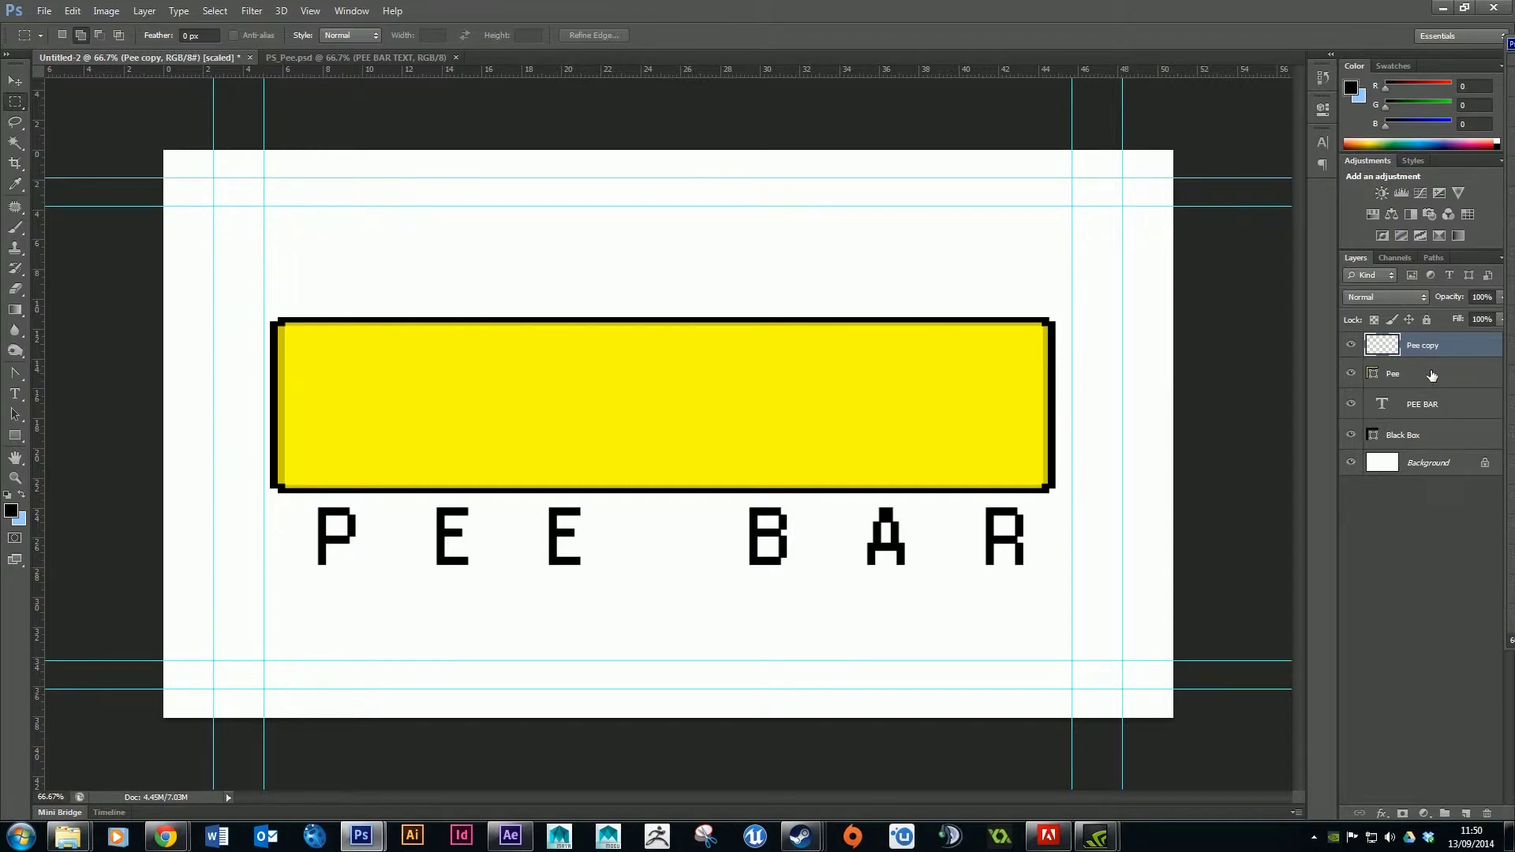
Merge the Pee copy and Pee layers, and rename the merged layer PEE
left_click(1432, 375, "shift")
right_click(1433, 367)
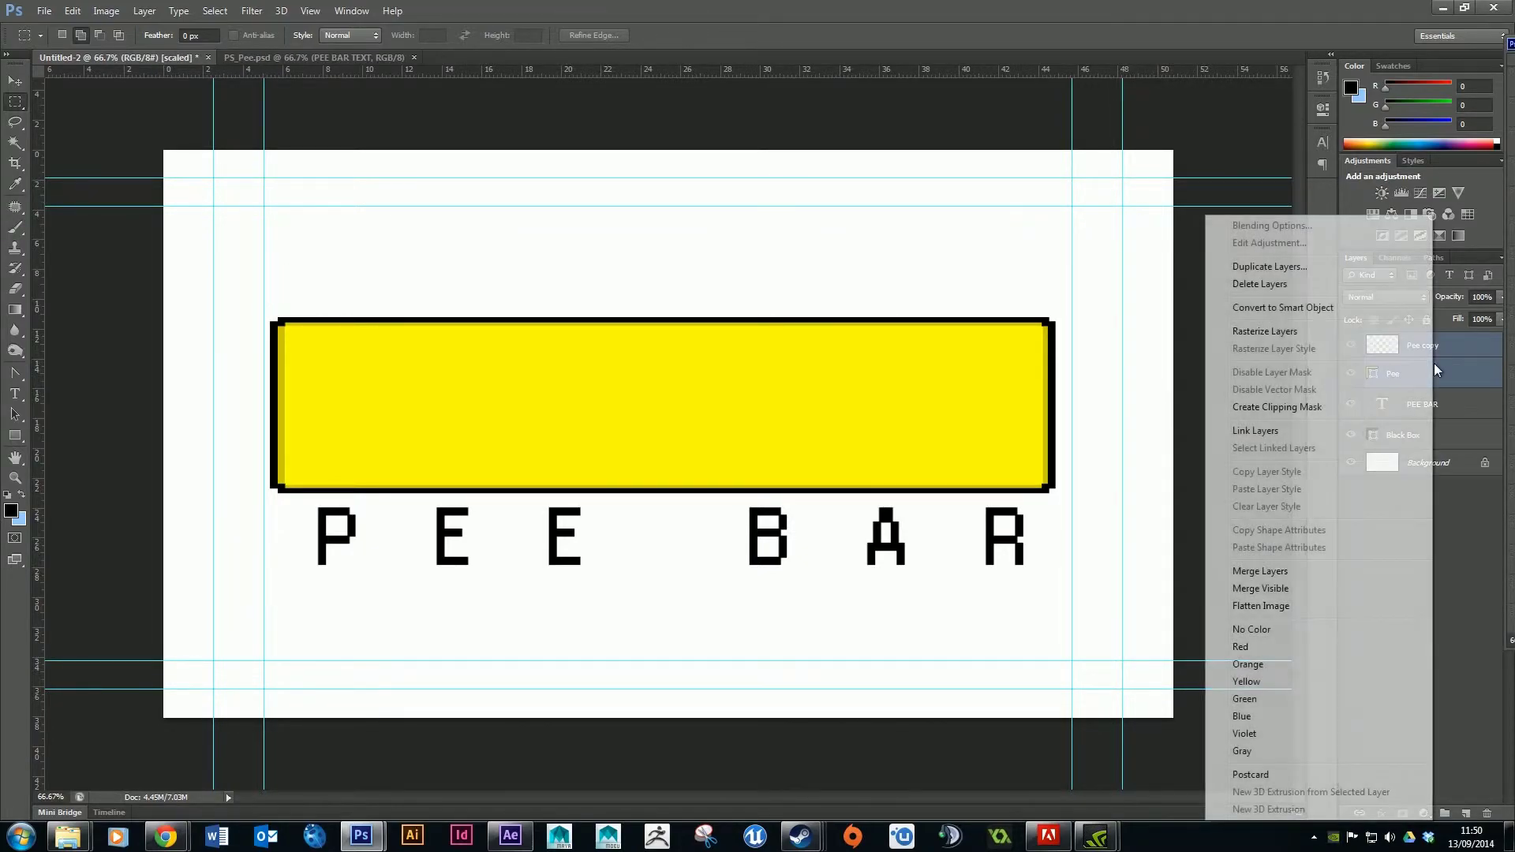
left_click(1286, 573)
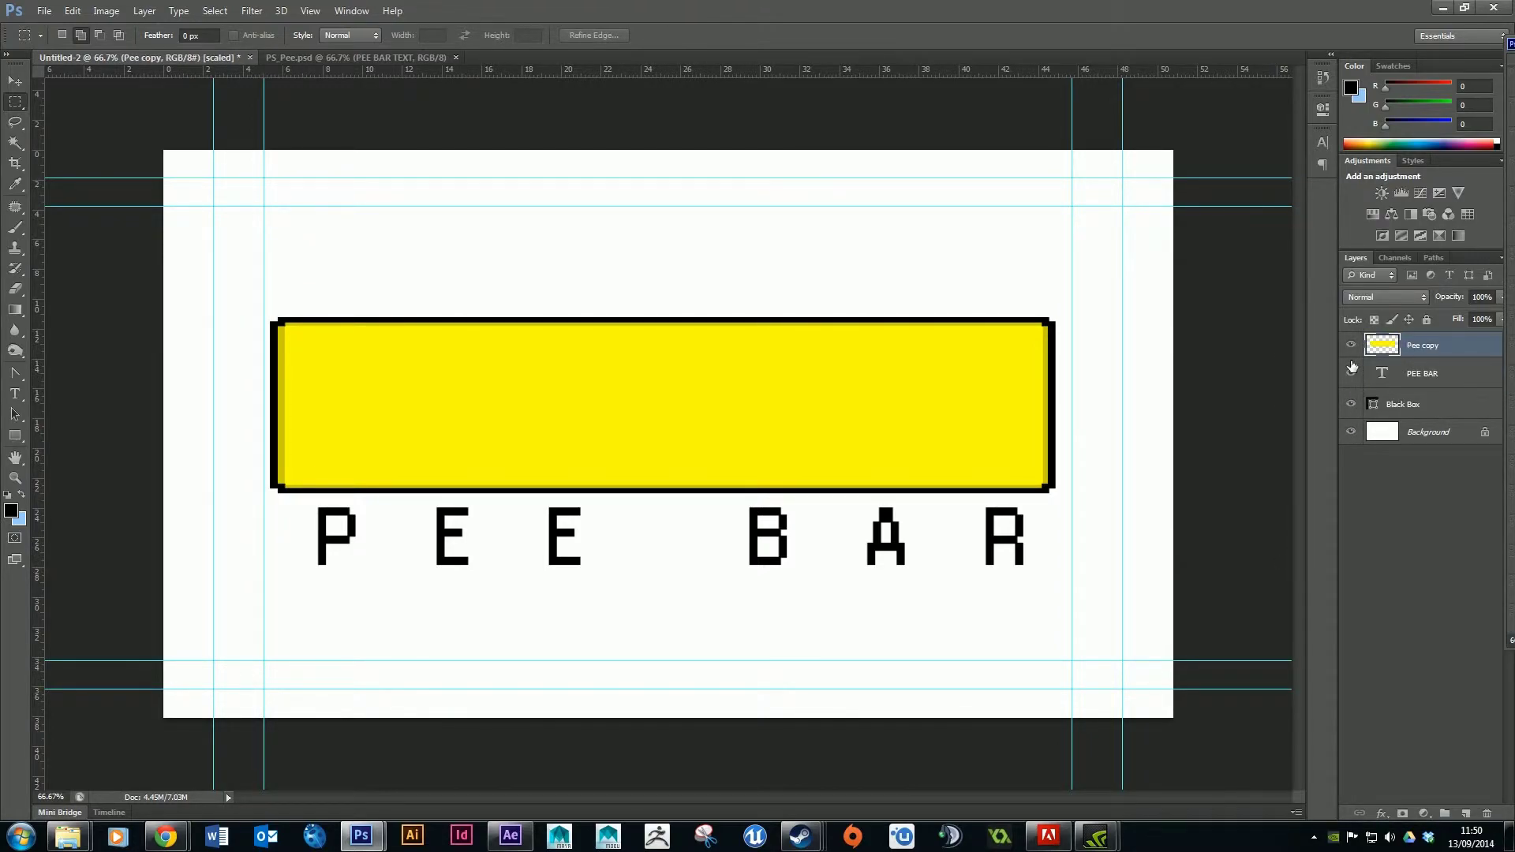
double_click(1431, 349)
type("Pee")
key("Return")
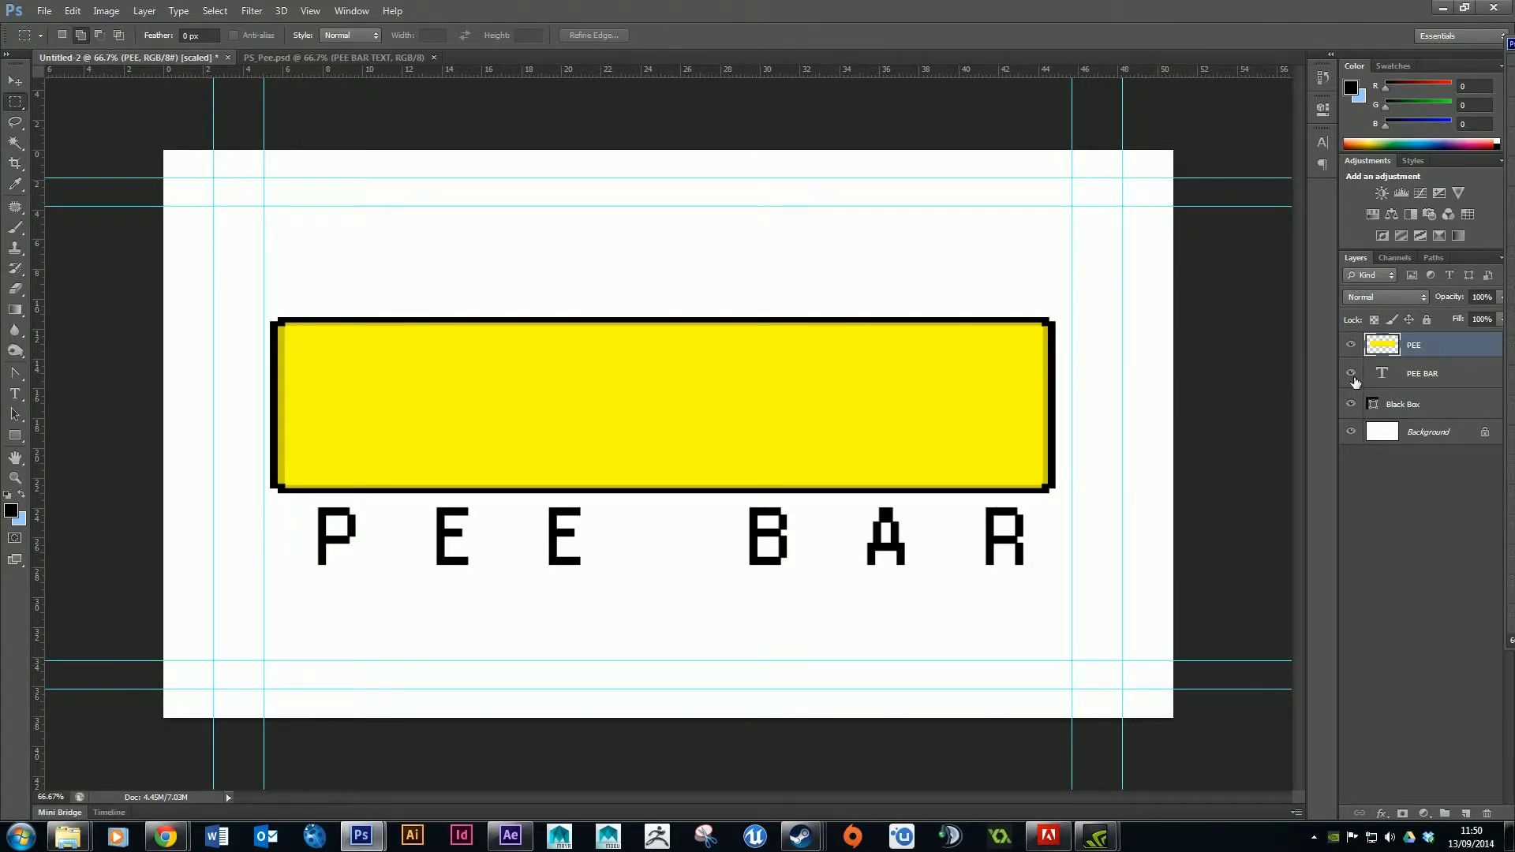
Rename the PEE BAR text layer as PEE BAR TEXT
left_click(1416, 376)
double_click(1432, 377)
left_click(1446, 375)
type("TEXT")
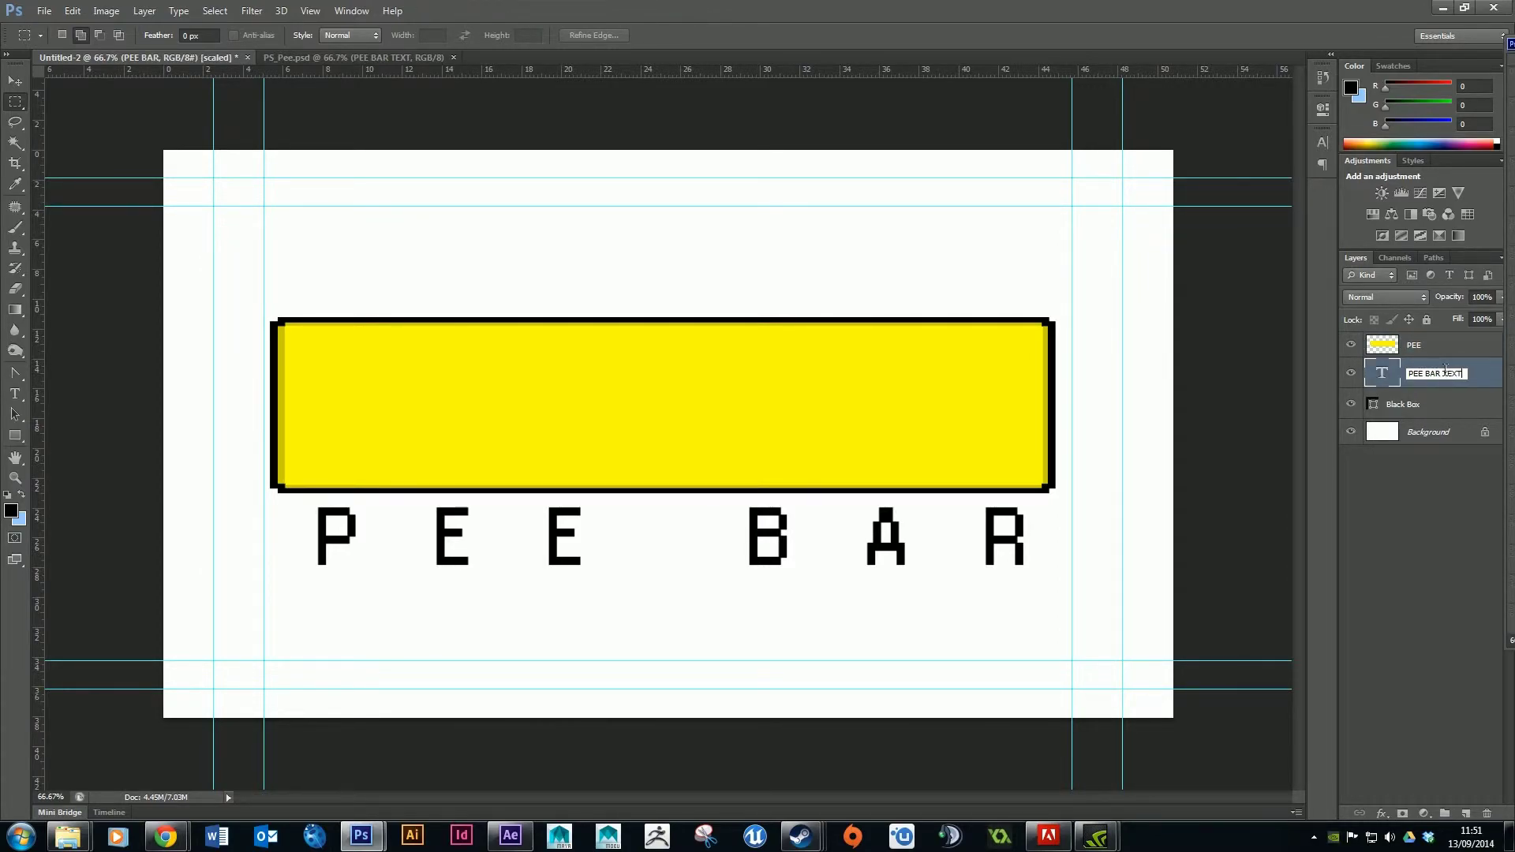
key("Return")
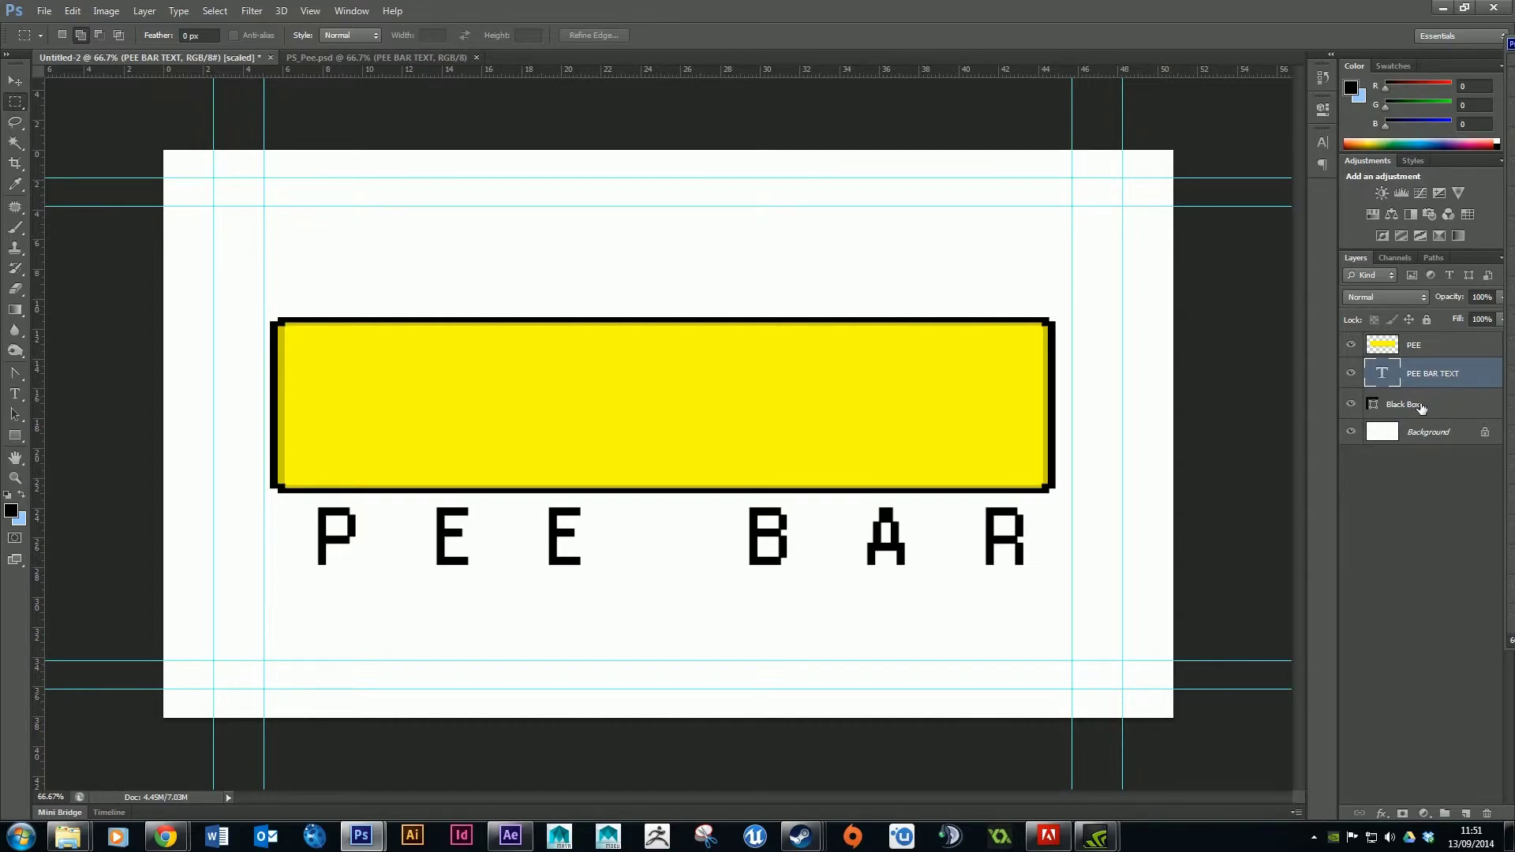
Hide and show the Black Box layer to check it, and delete the locked Background layer
left_click(1371, 406)
left_click(1351, 405)
left_click(1351, 405)
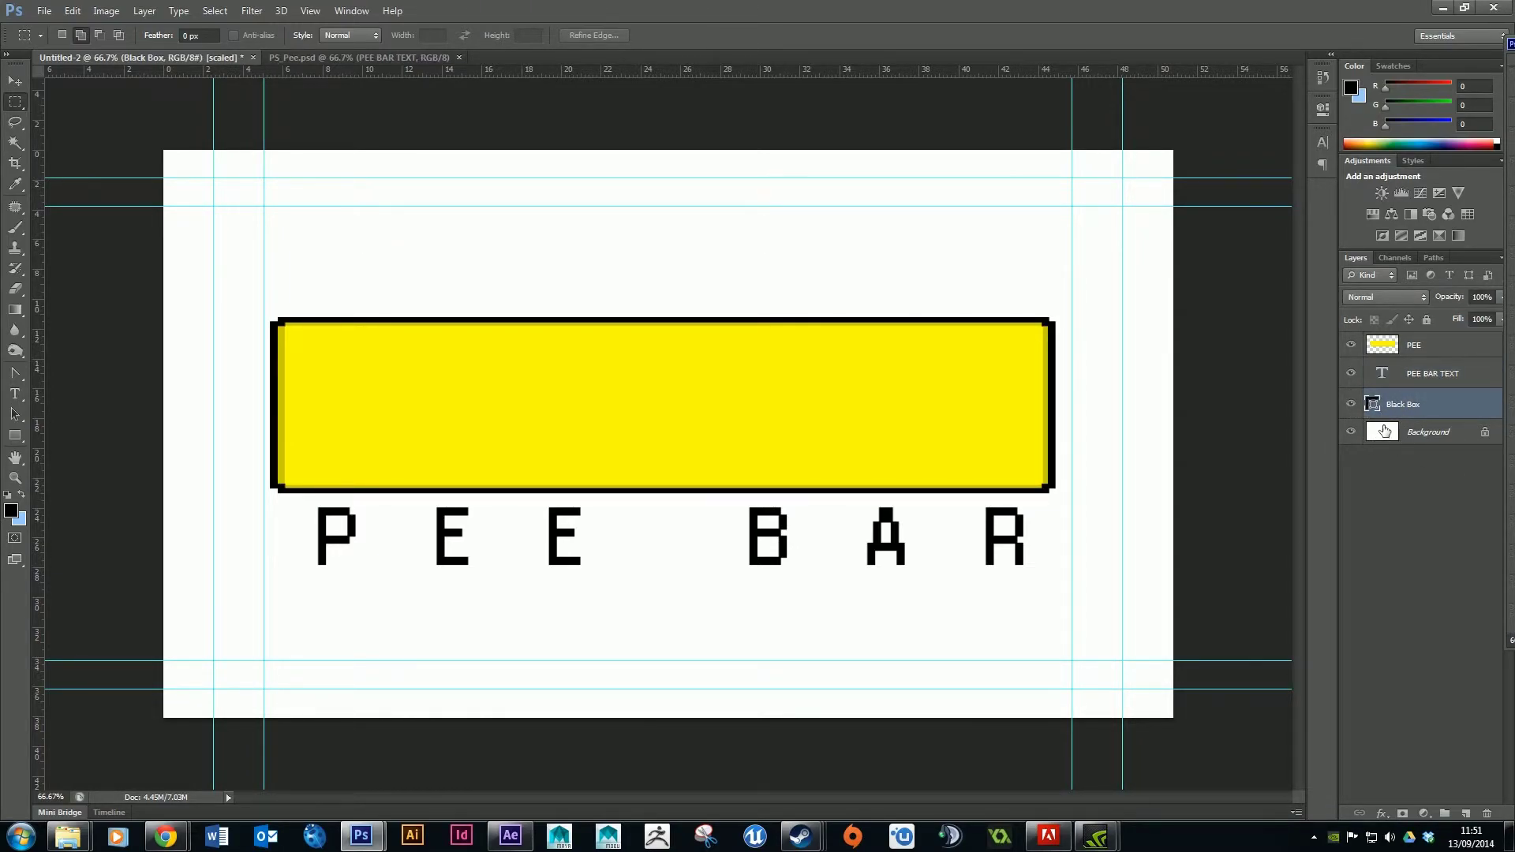
left_click(1476, 442)
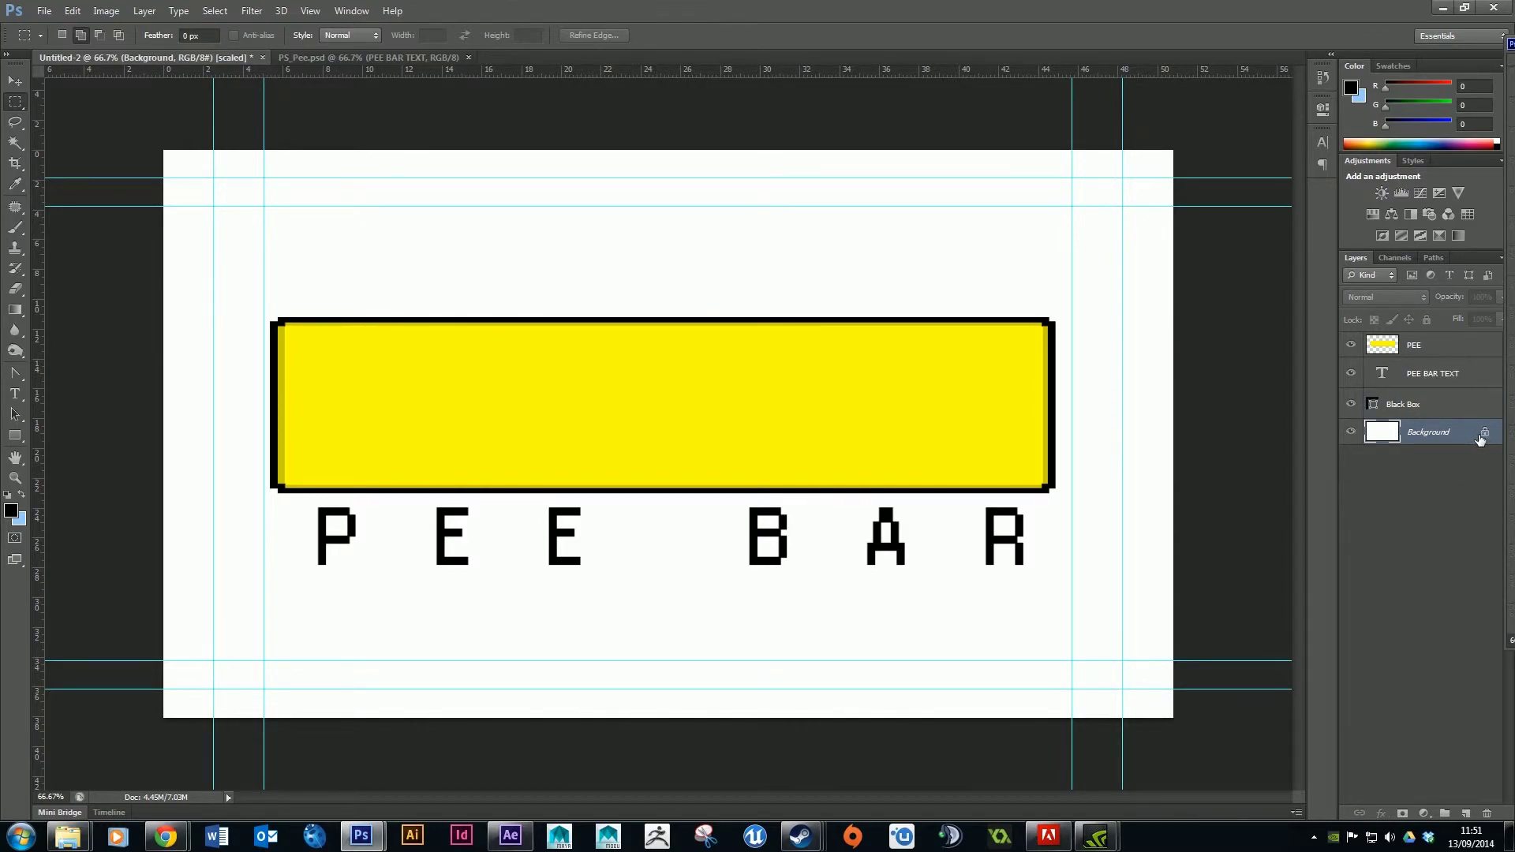
left_click_drag(1458, 436, 1486, 813)
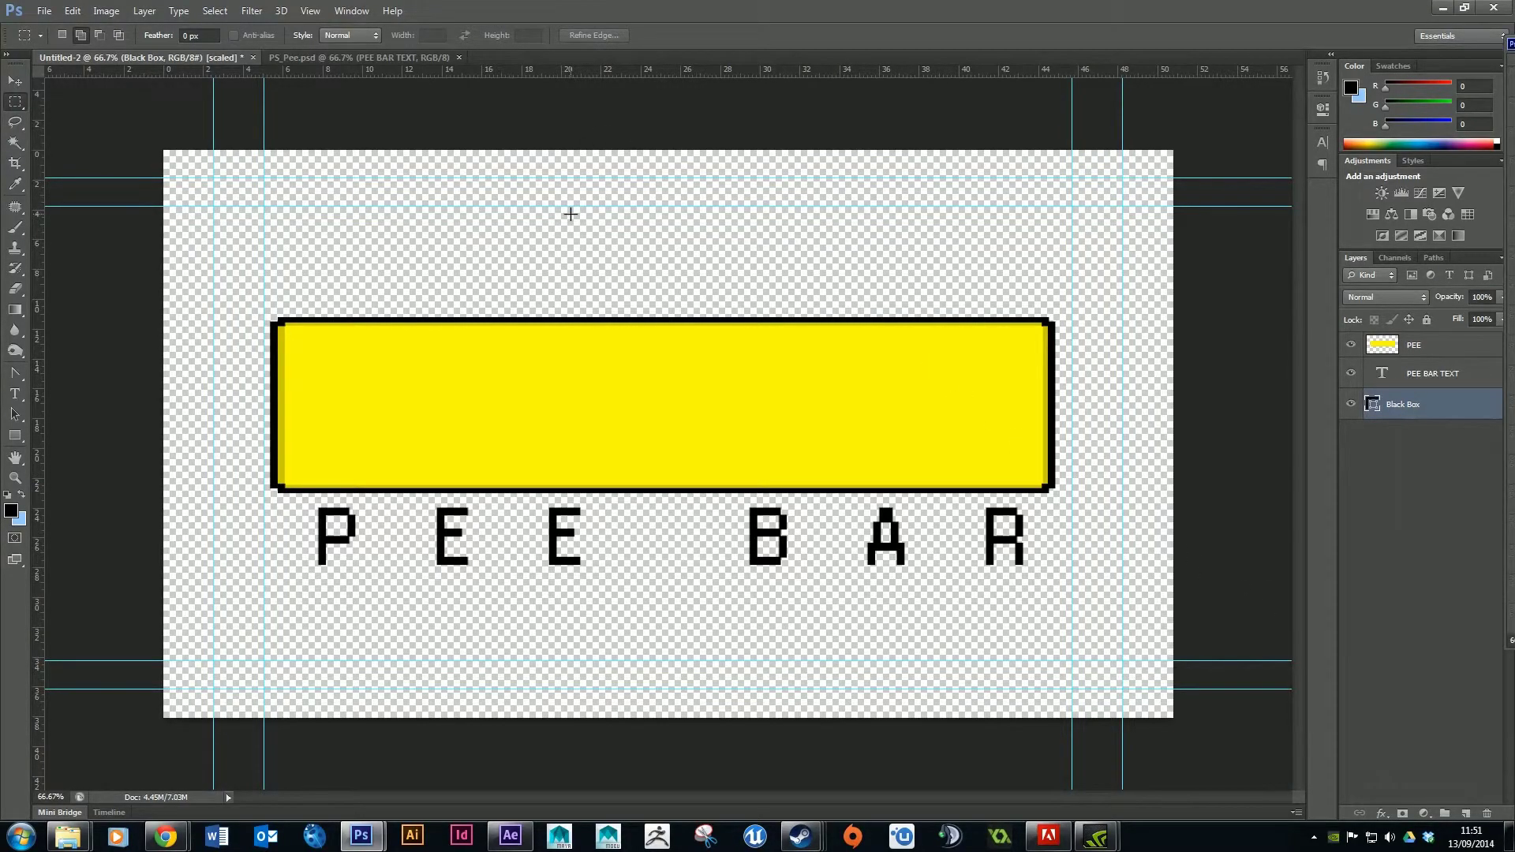
Save the document as PS_PeeBar in Photoshop format in the YOUTUBE folder, with Maximize Compatibility on
left_click(44, 10)
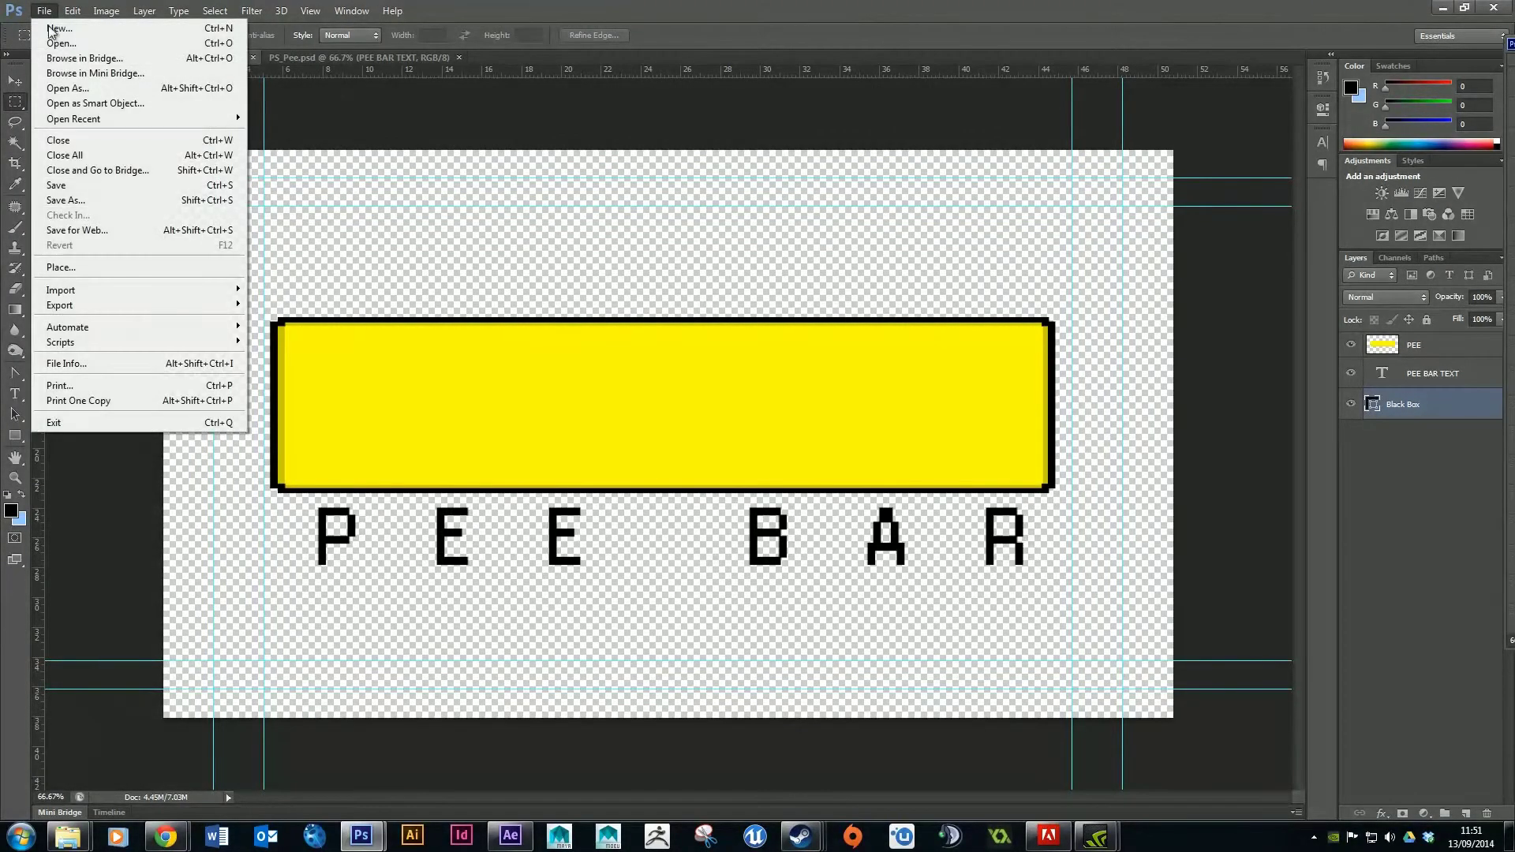
left_click(106, 201)
left_click_drag(739, 471, 604, 473)
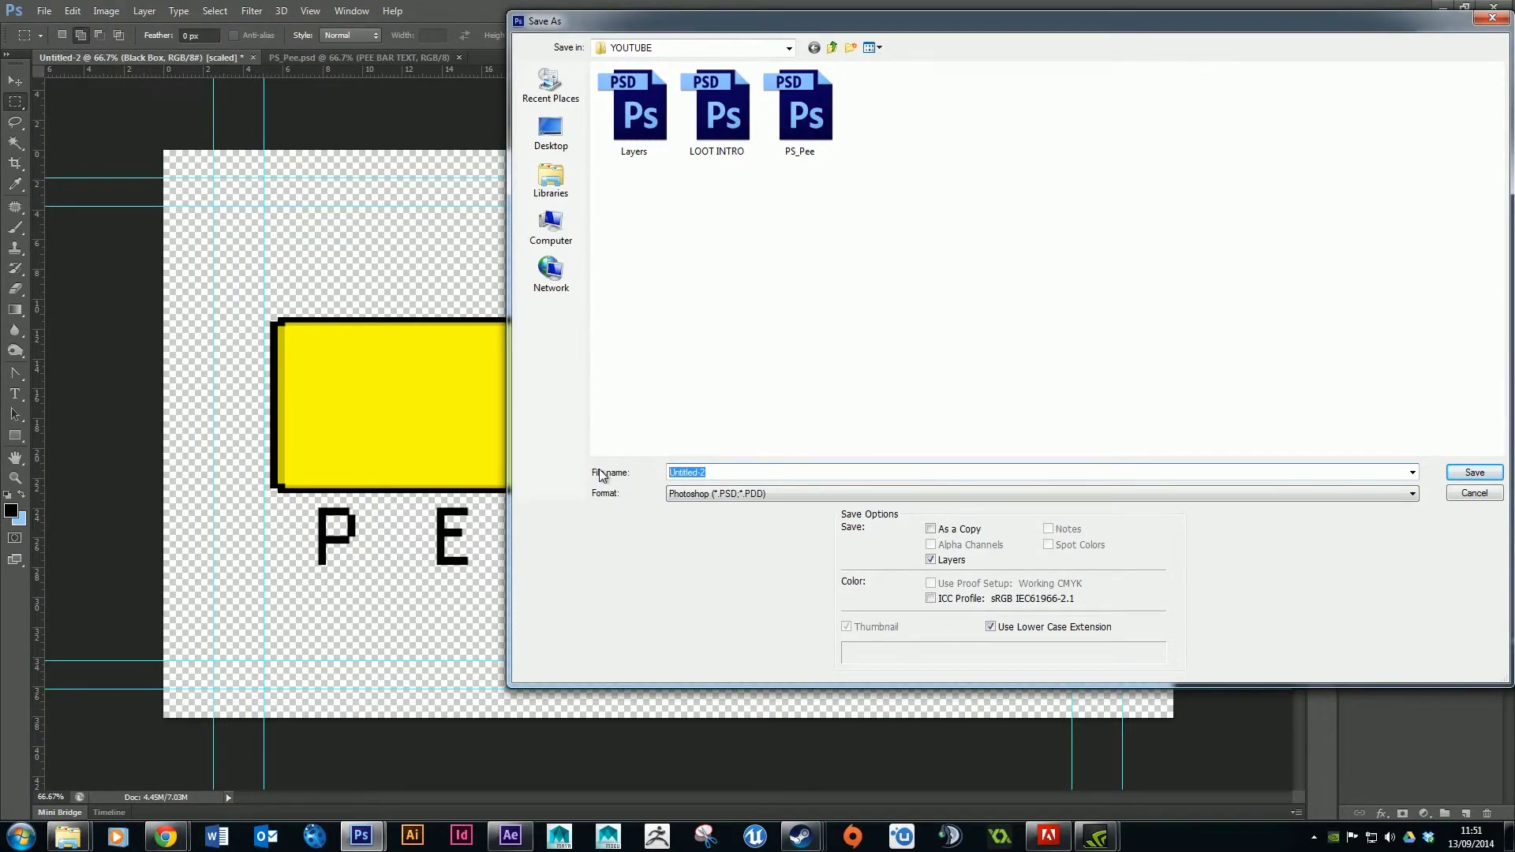
type("PS")
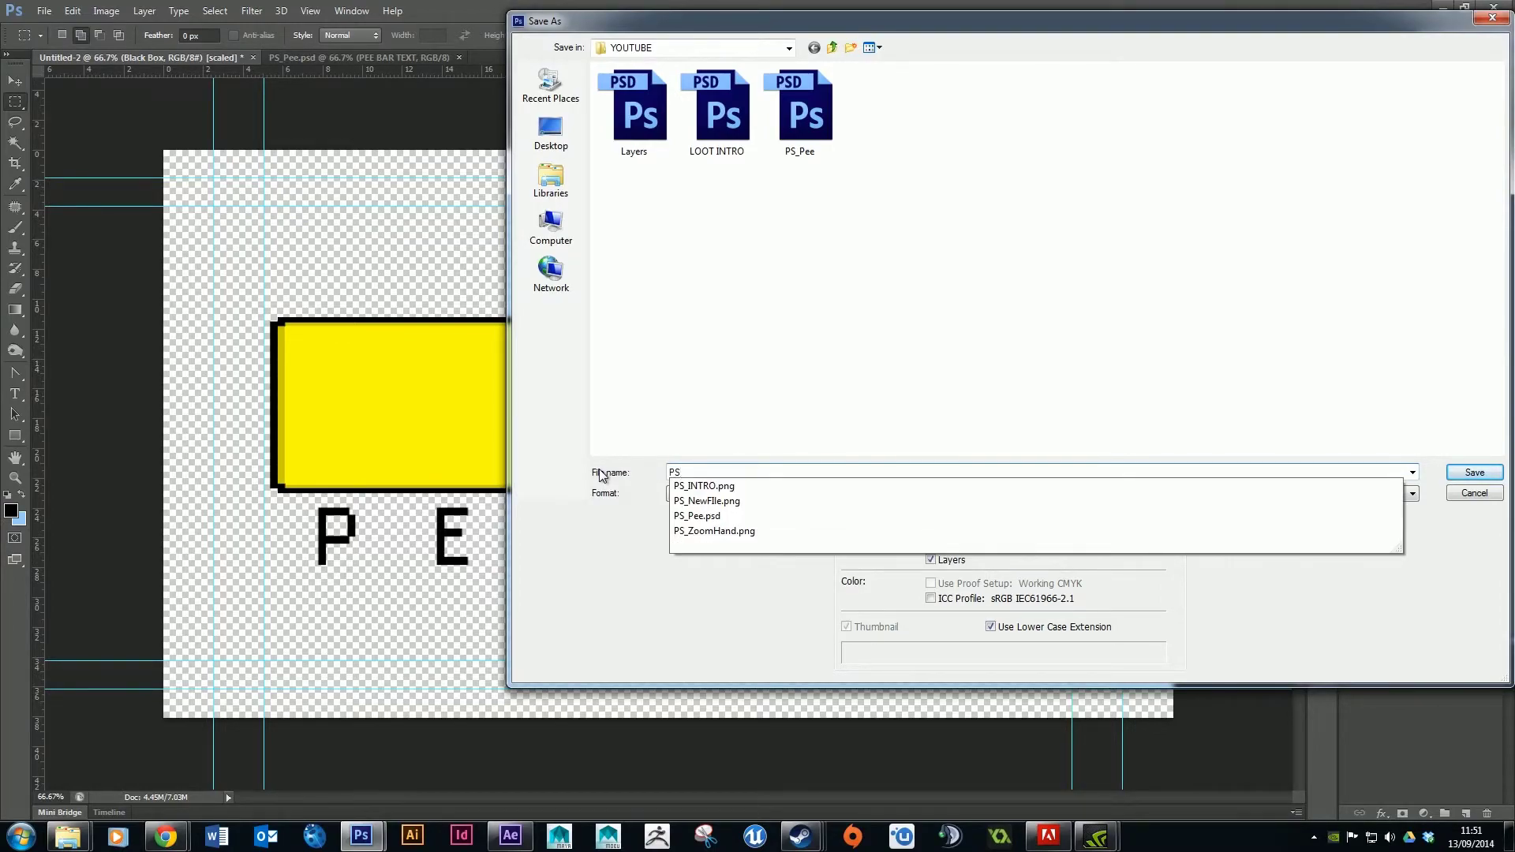
type("_PeeBar")
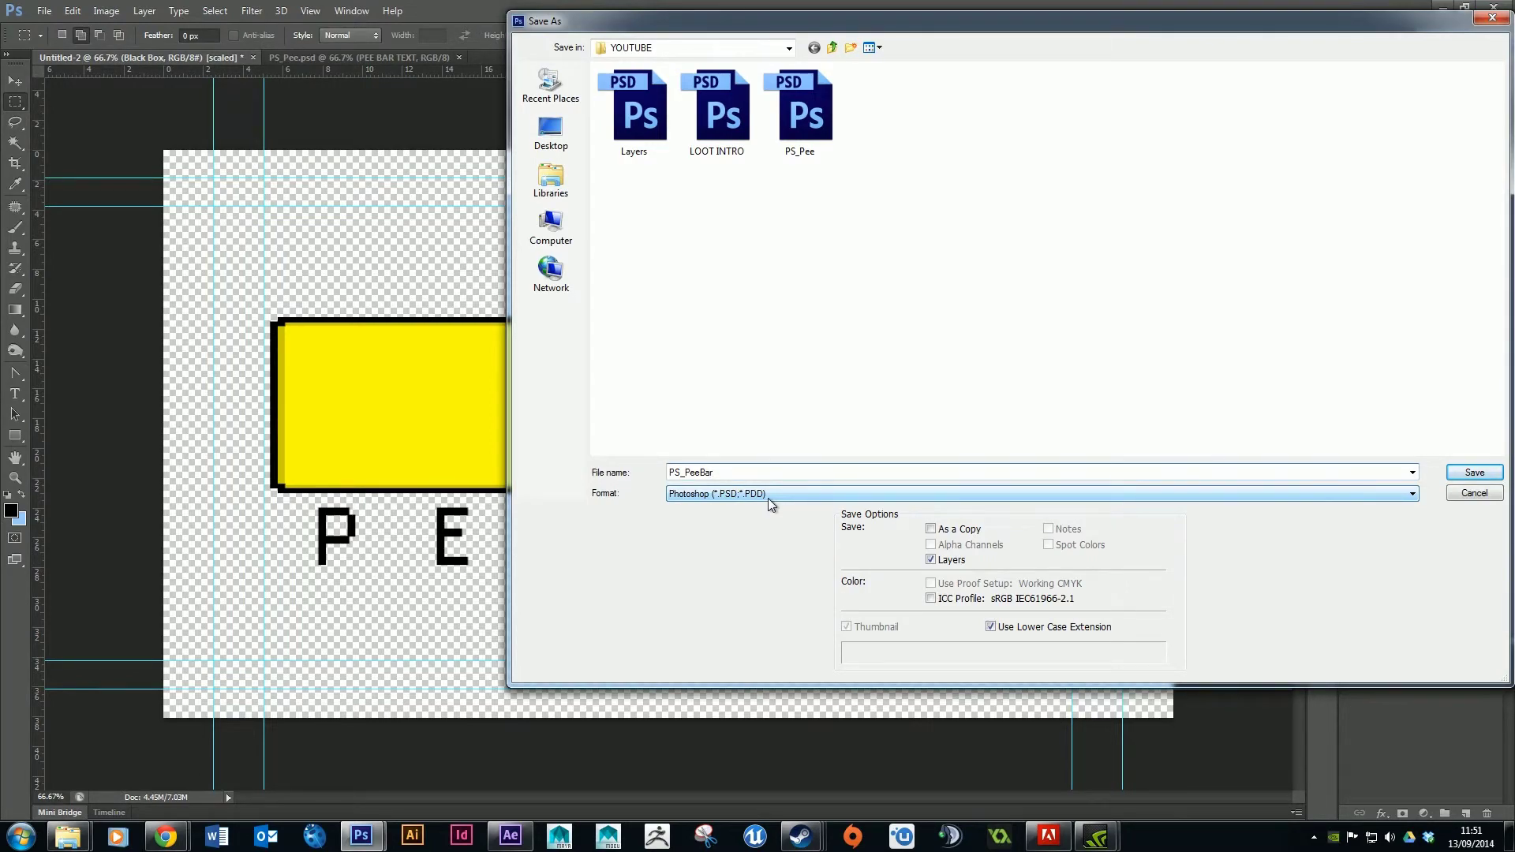
left_click(1474, 472)
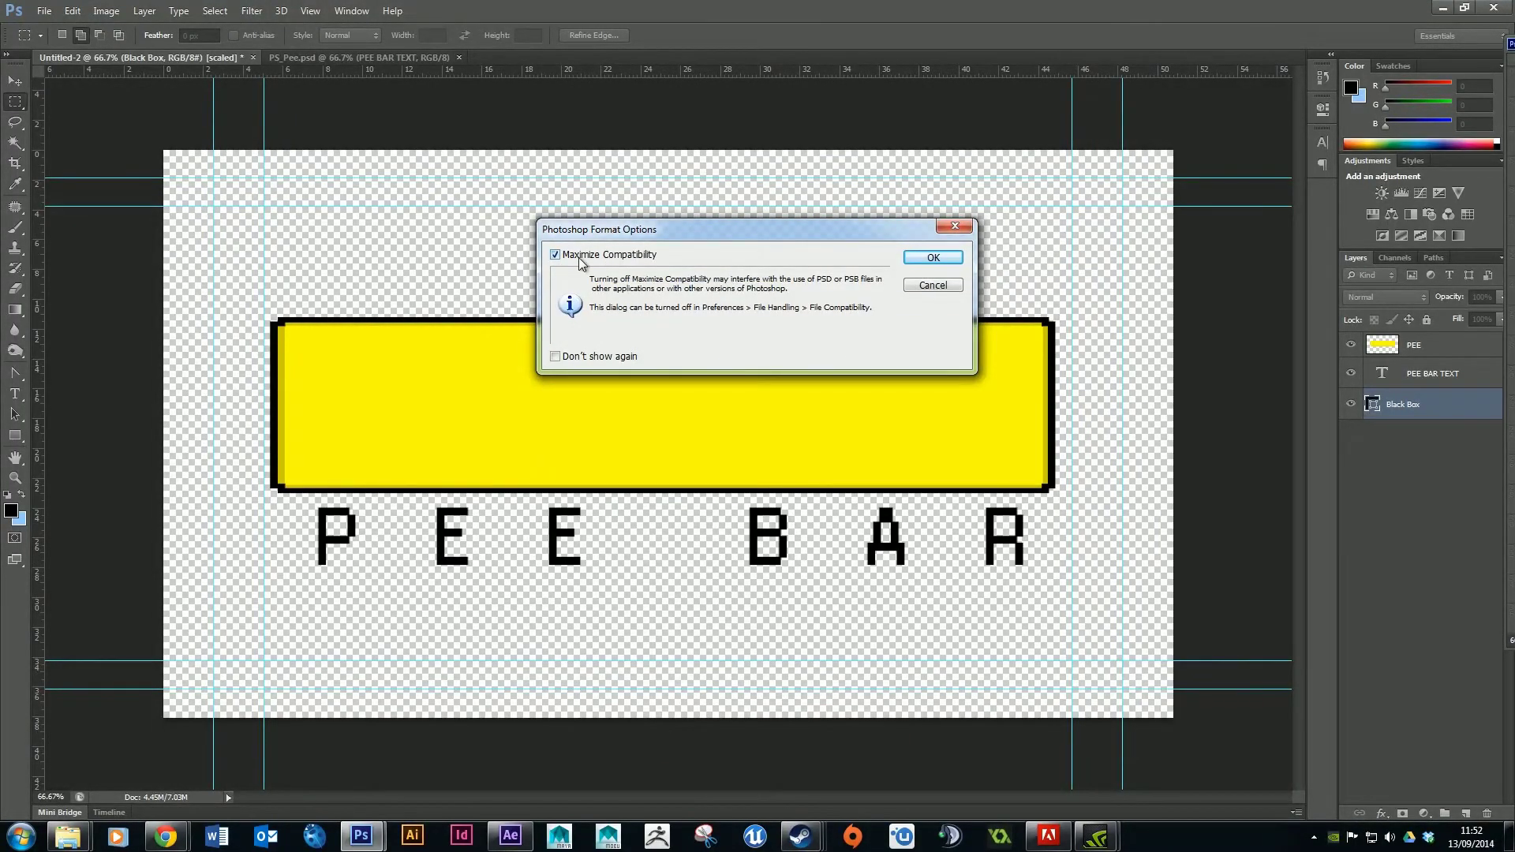
left_click(934, 259)
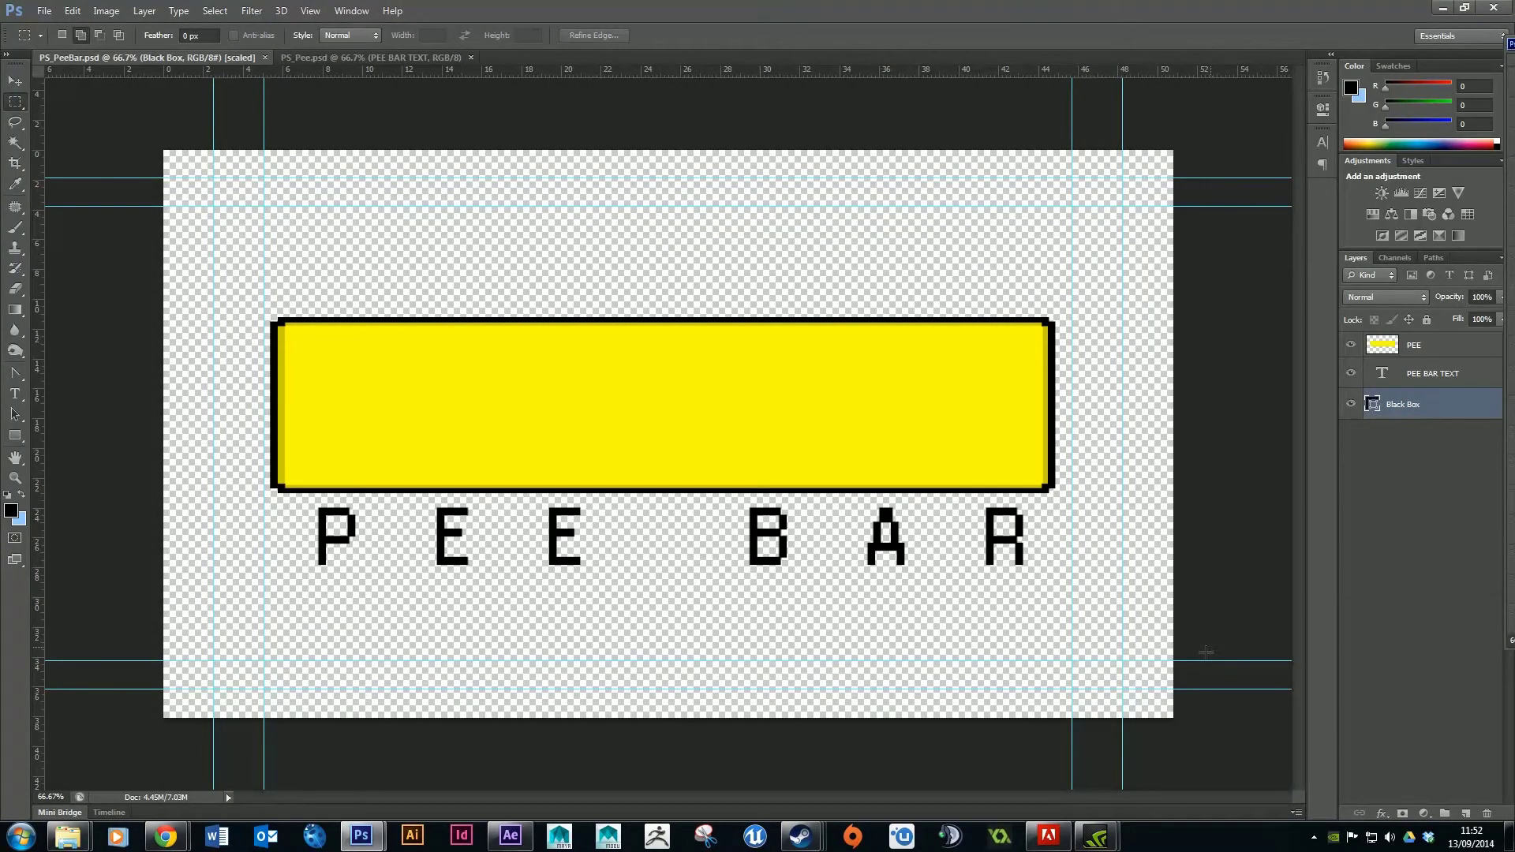